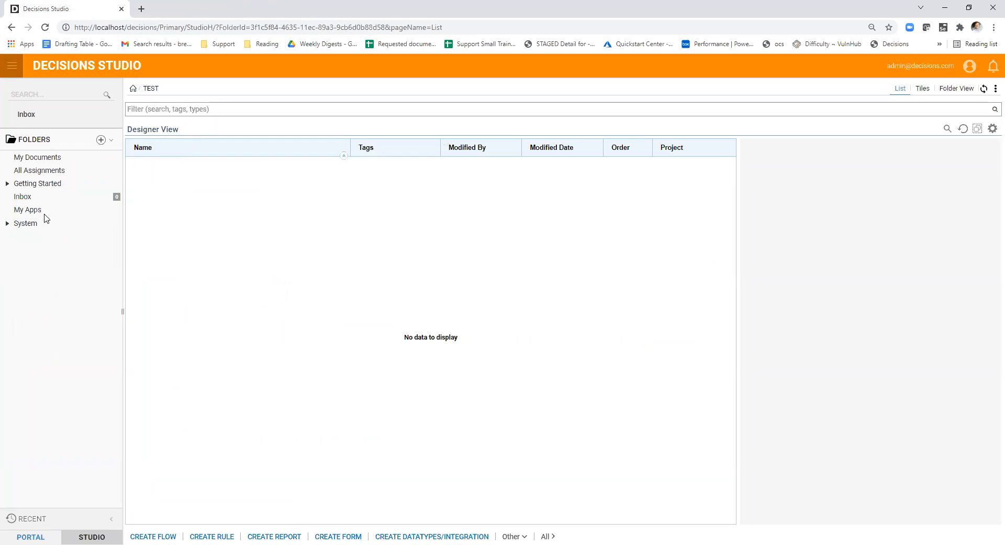
left_click(46, 212)
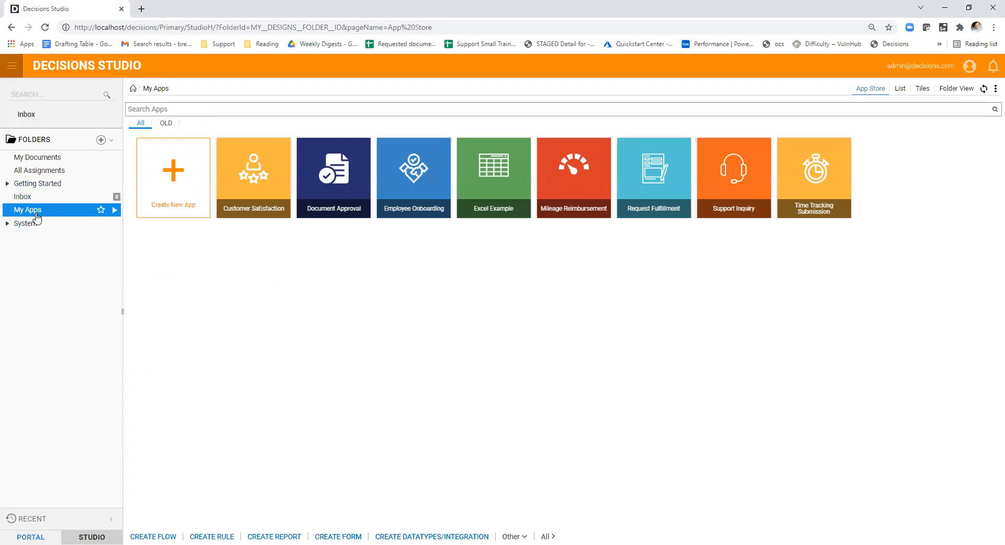
left_click(100, 140)
left_click(675, 152)
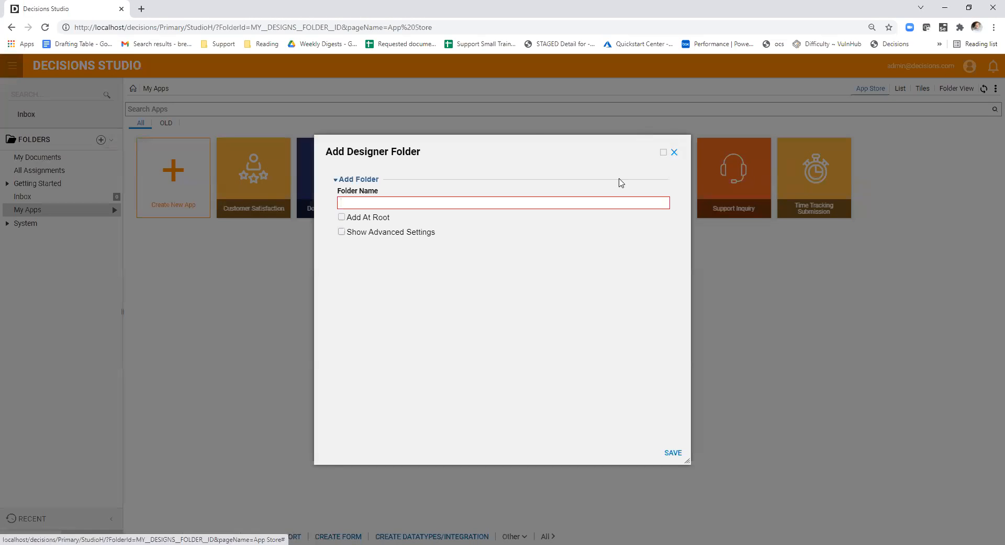
- Try to add a designer folder named TEST at the root from the My Apps folder
right_click(49, 209)
mouse_move(184, 267)
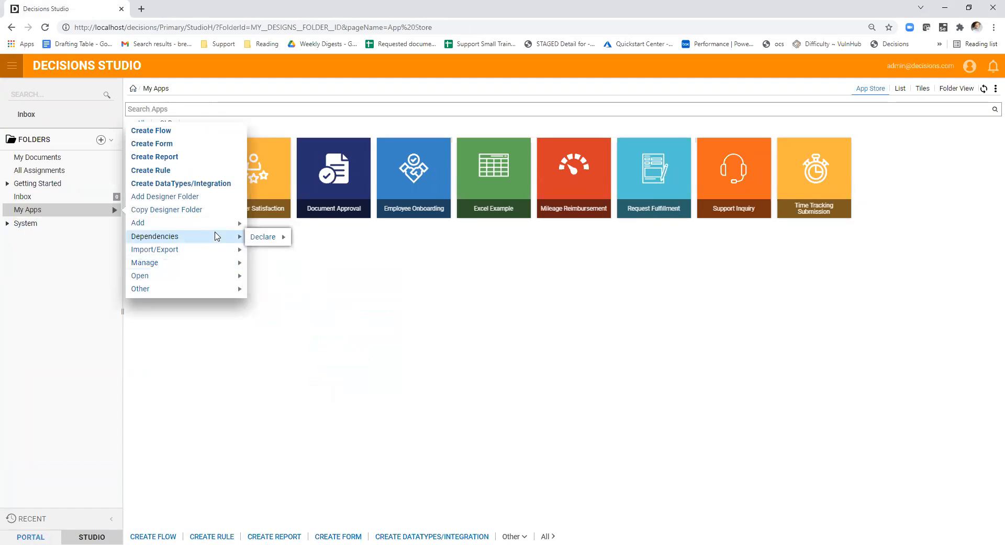
mouse_move(206, 227)
left_click(269, 224)
left_click(373, 218)
type("TEST")
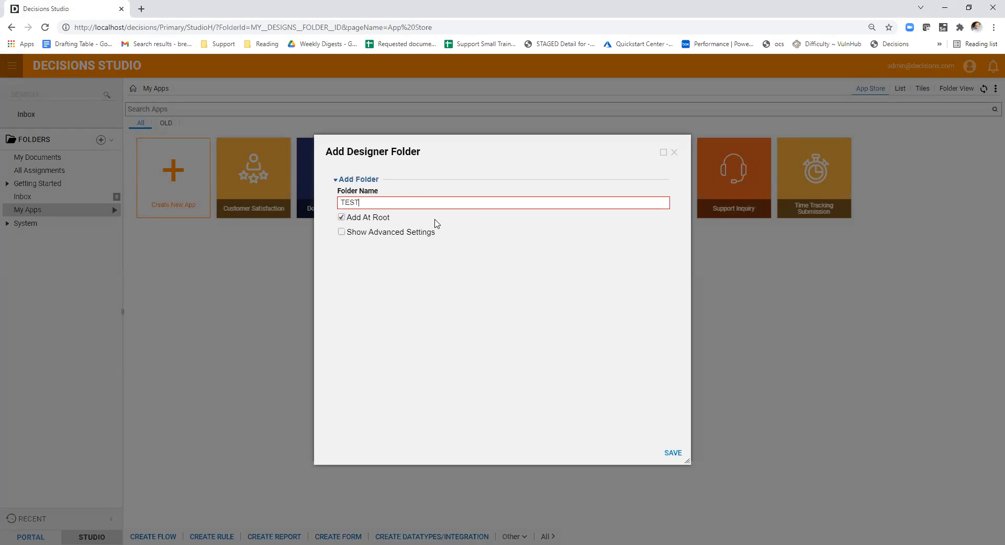
left_click(679, 458)
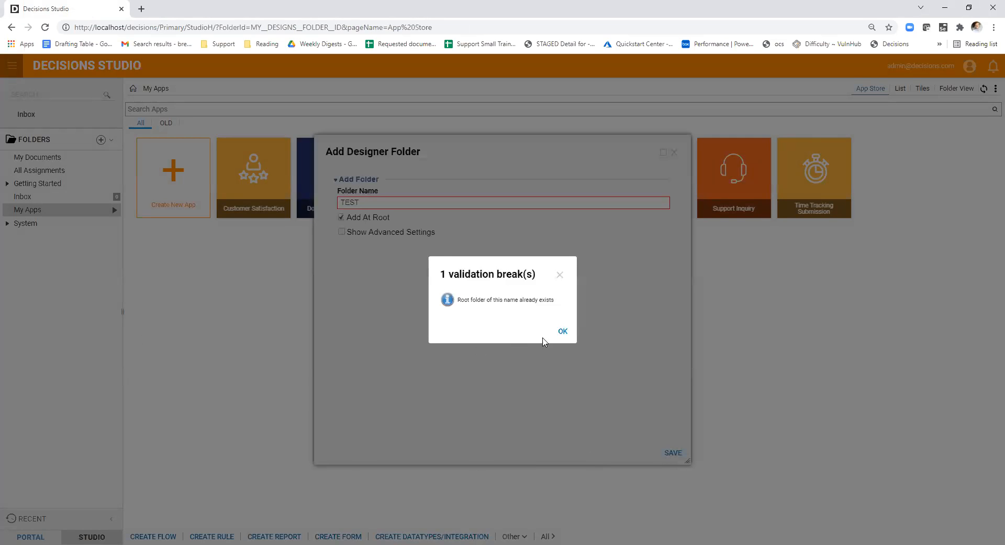
left_click(562, 330)
left_click(674, 153)
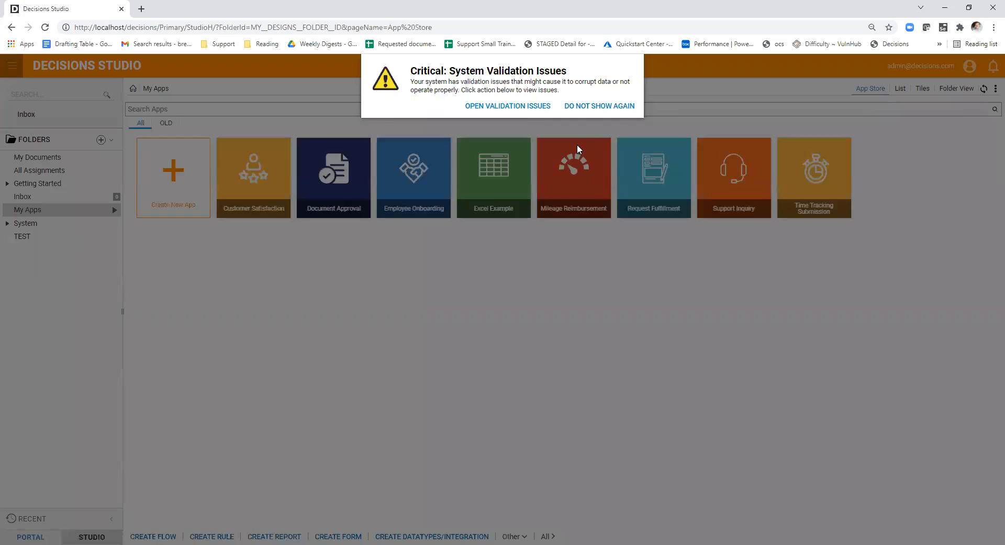
- Create a form named Upload Form in the TEST folder, using the default Normal Form template
left_click(614, 107)
left_click(61, 237)
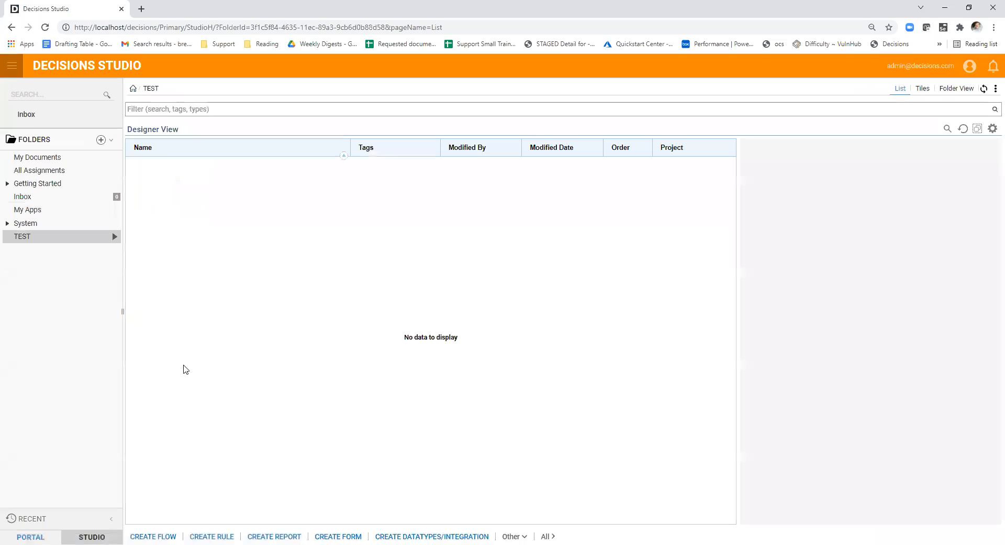
left_click(166, 535)
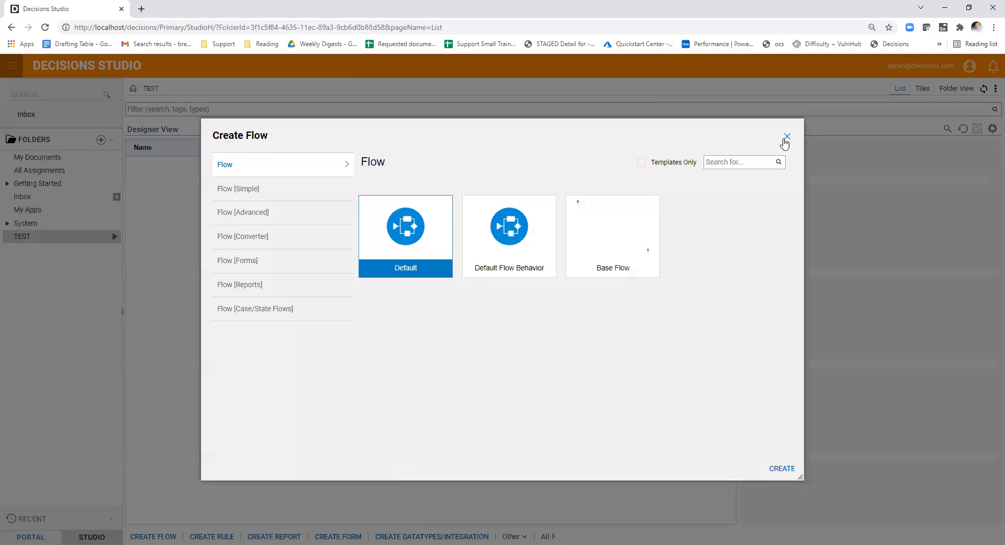
left_click(786, 136)
left_click(340, 535)
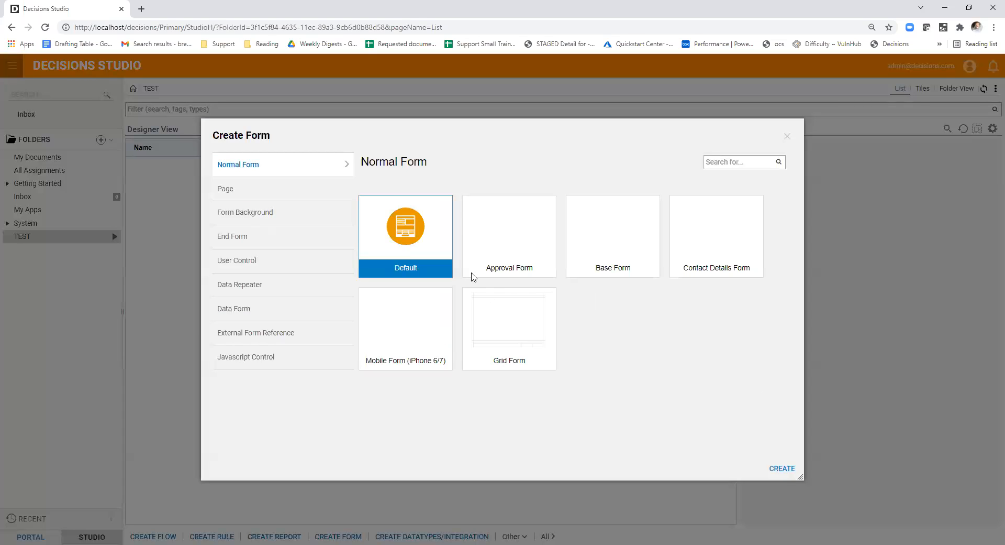
left_click(776, 470)
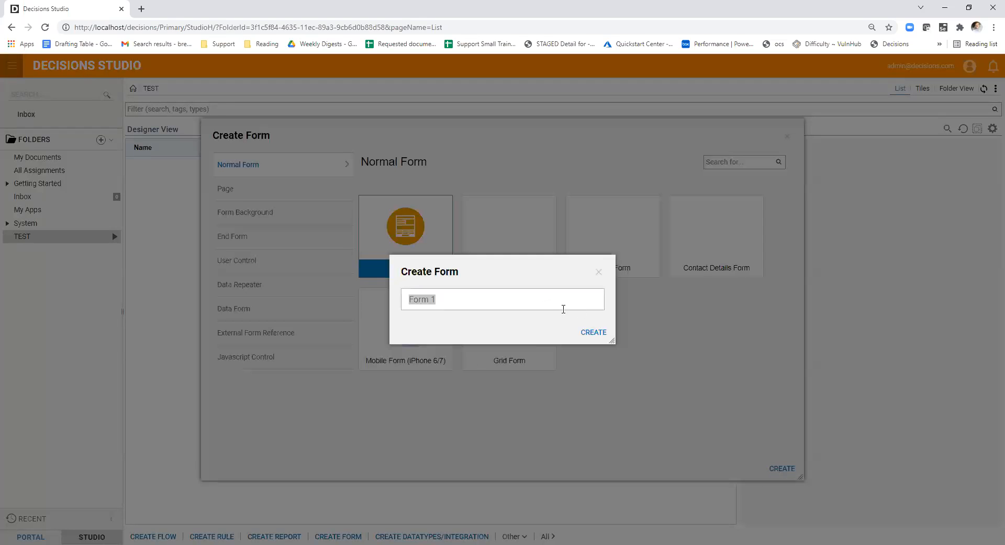
type("Upload Form")
left_click(593, 331)
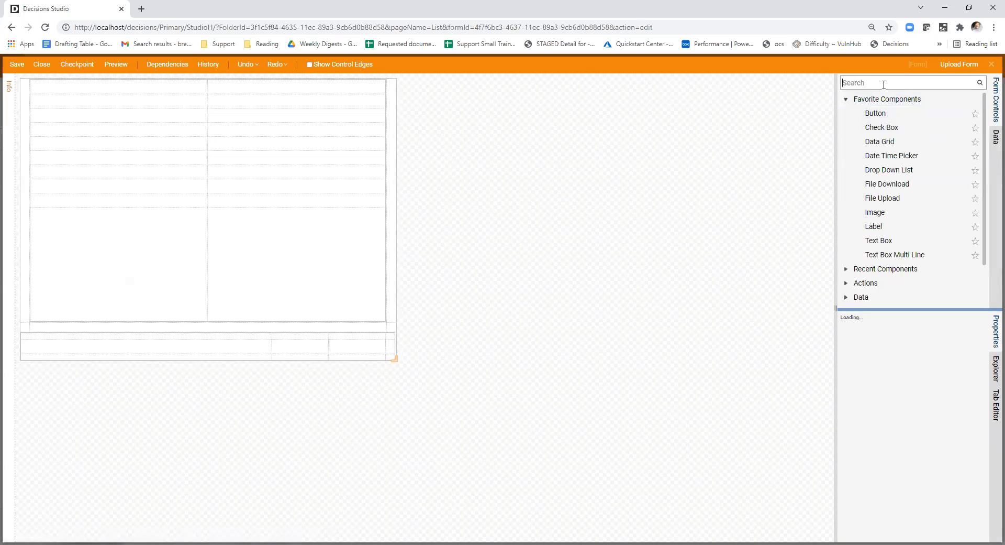
- Place a File Upload control in the lower-right cell of the form's main grid and enlarge the properties area
left_click(883, 83)
type("upload")
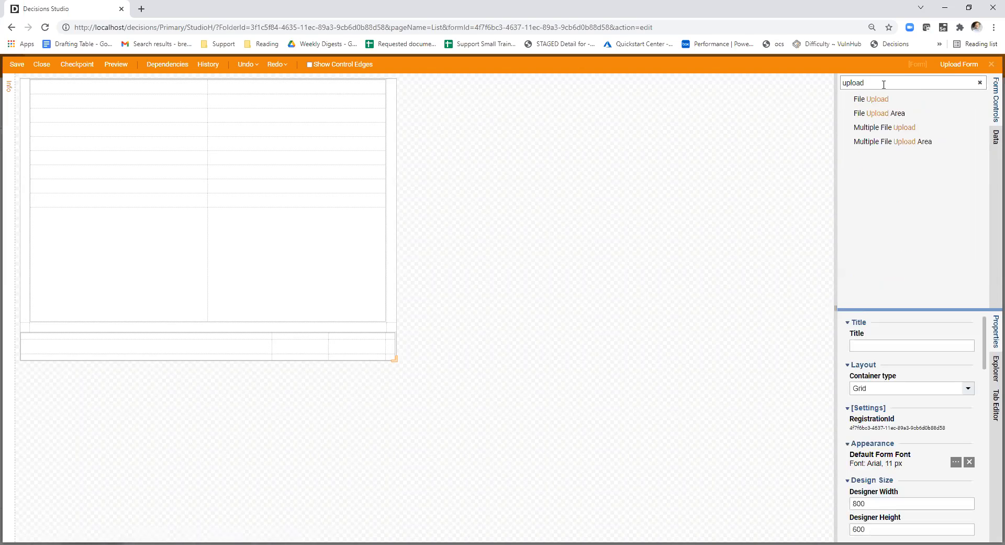
left_click_drag(836, 122, 733, 133)
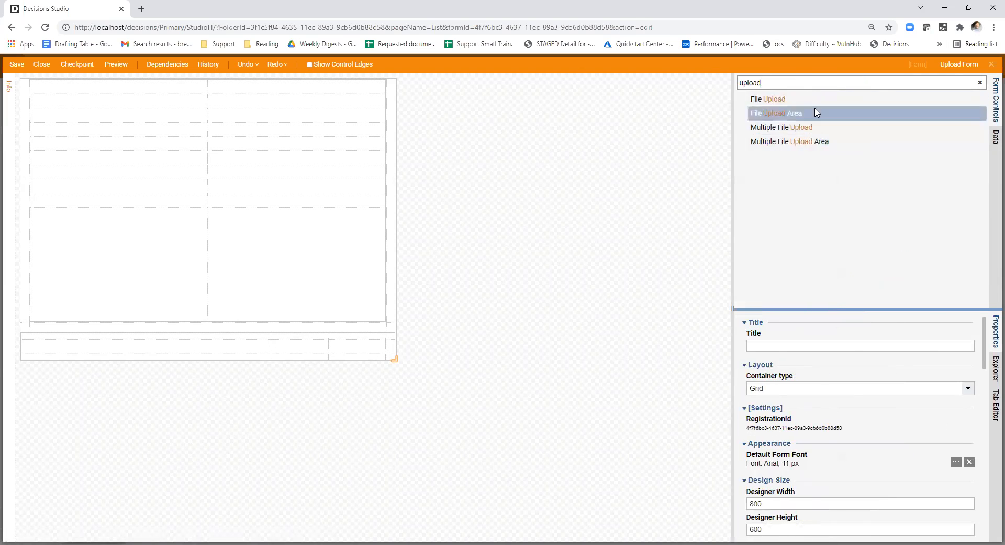
left_click_drag(819, 99, 294, 240)
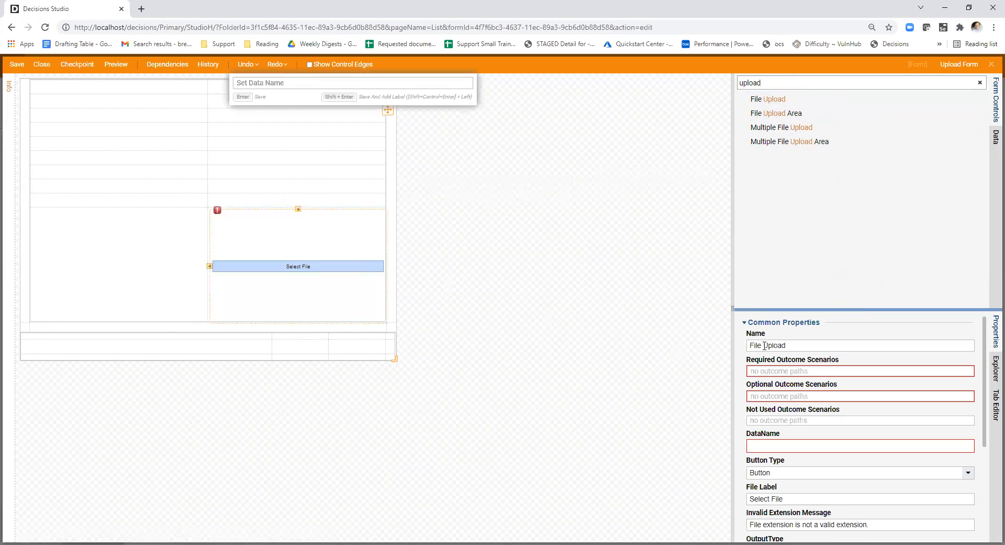
left_click_drag(733, 270, 621, 270)
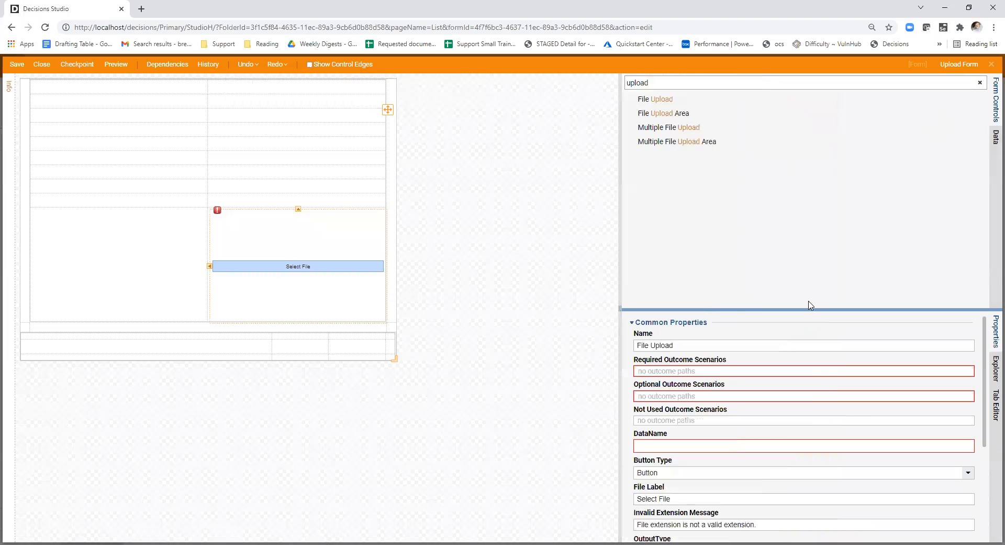
left_click_drag(781, 310, 776, 228)
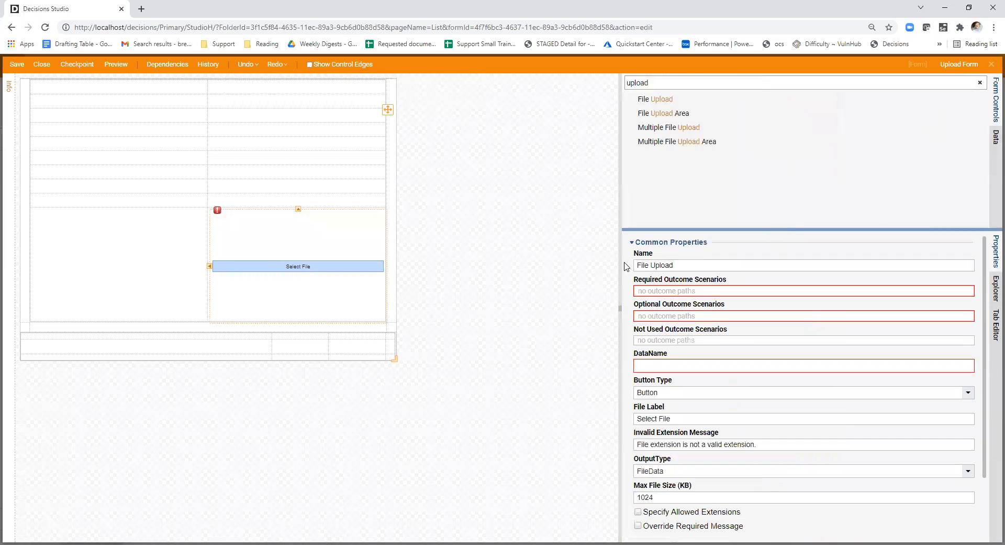
- Set the output type of the File Upload control to FileReference
left_click(286, 264)
left_click(293, 265)
scroll(765, 344, "down", 3)
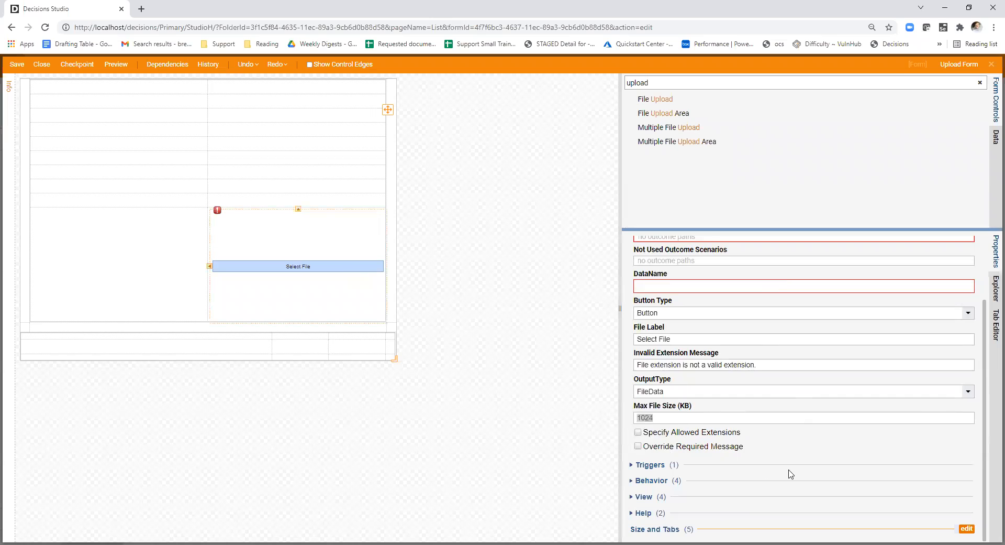
left_click(966, 394)
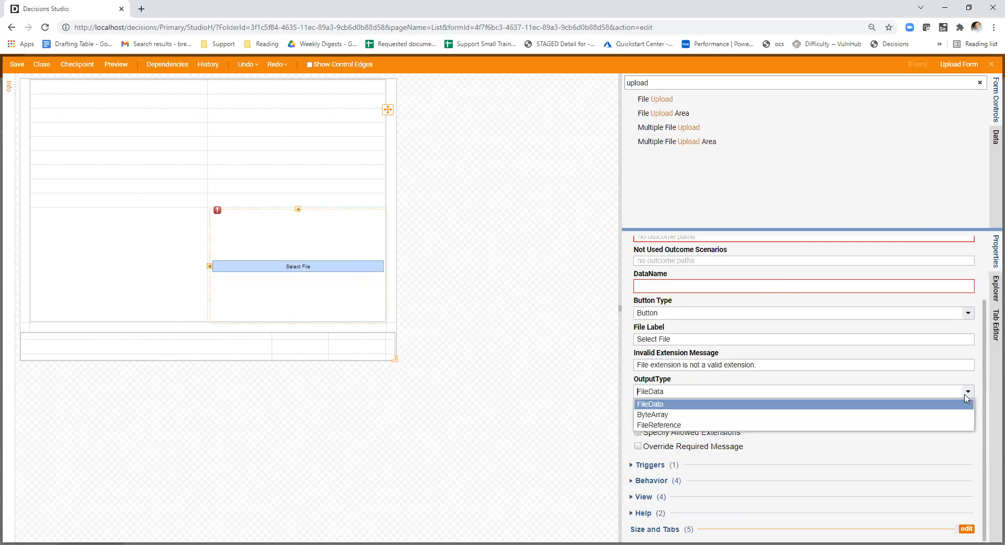
left_click(809, 427)
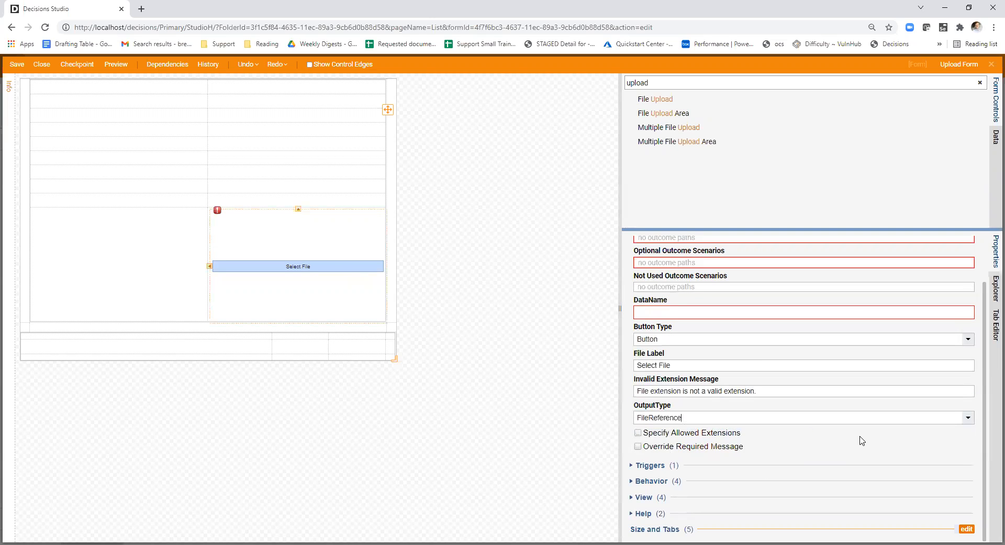
- Review the output type options of the File Upload control and set it back to FileData
left_click(970, 418)
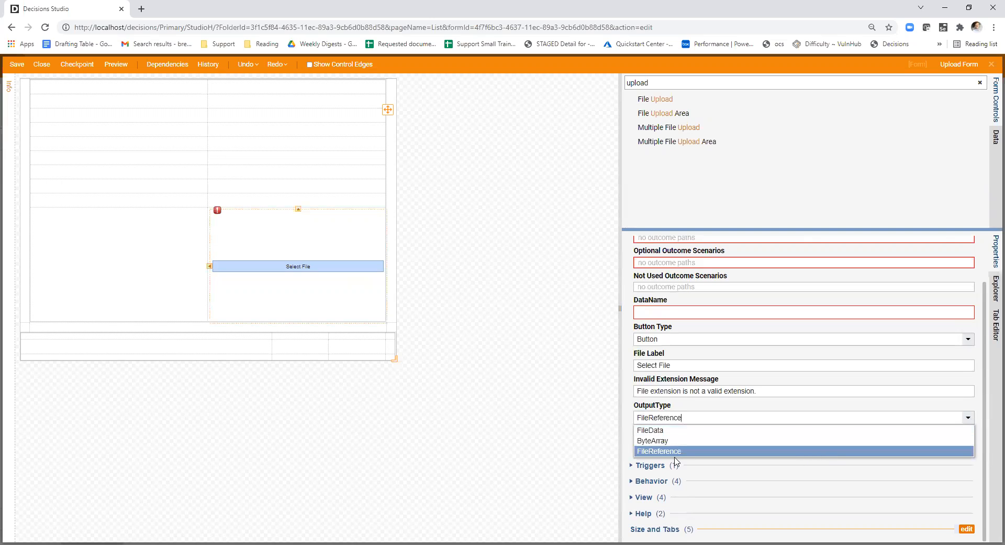
left_click(627, 428)
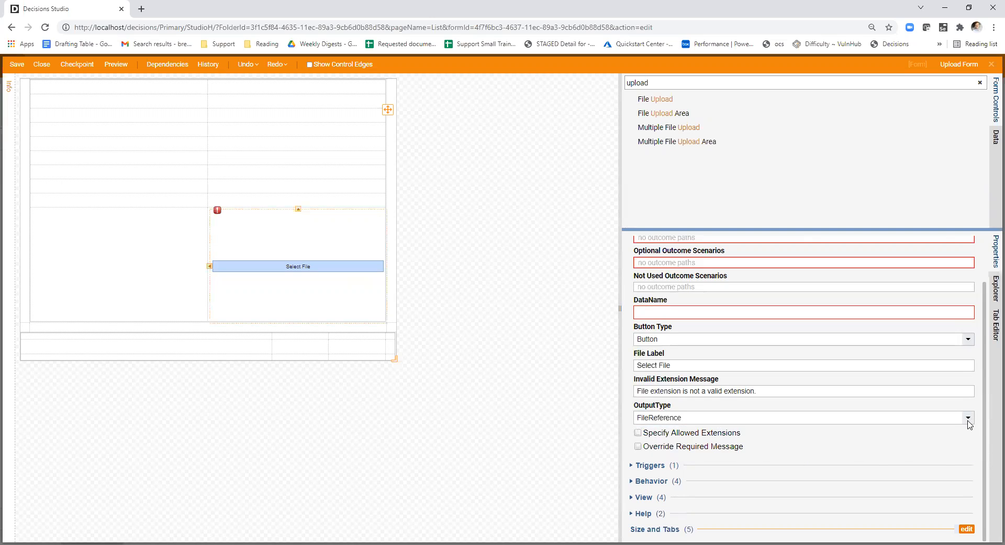
left_click(970, 419)
left_click(634, 416)
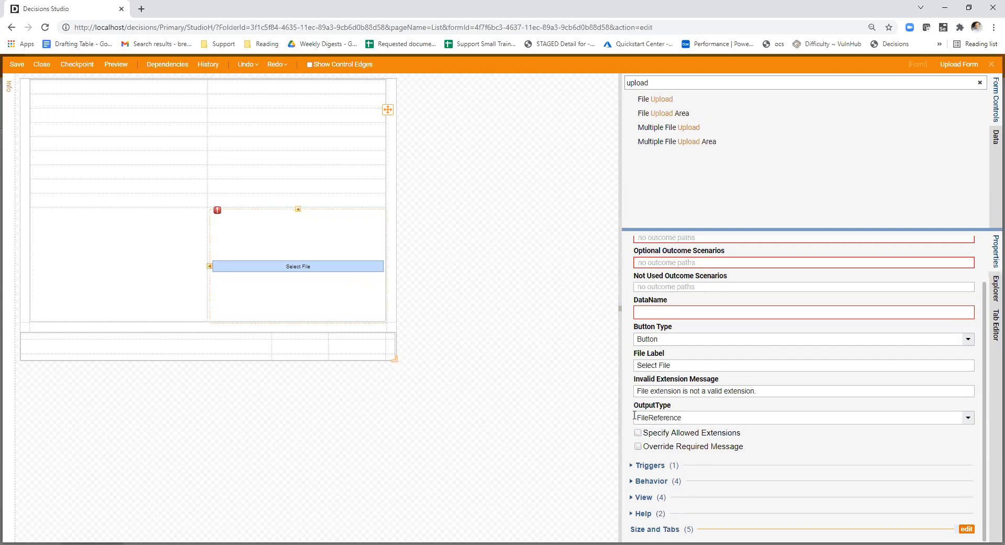
left_click(968, 417)
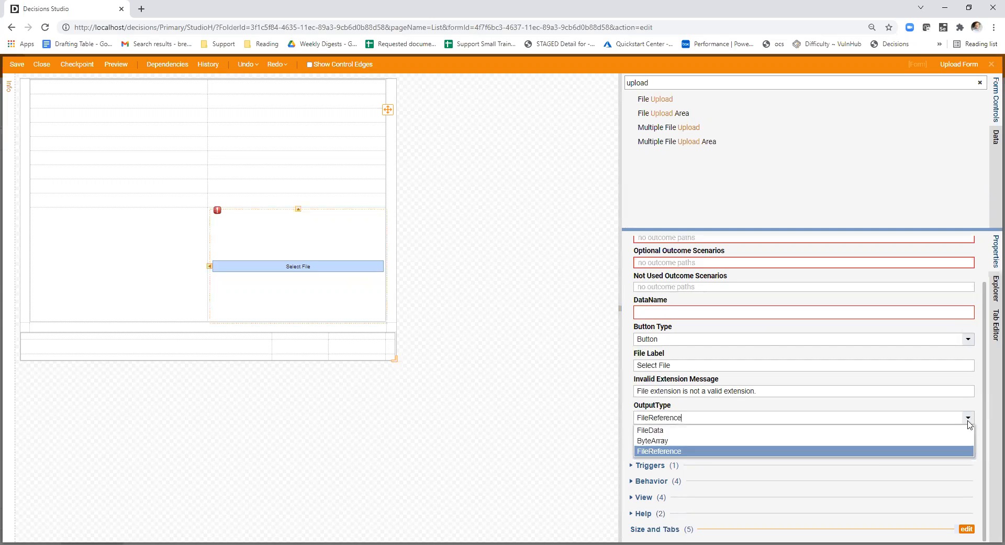
left_click(793, 431)
- Look at the File Upload control's maximum file size setting and close the form without saving
double_click(679, 444)
left_click(686, 446)
left_click_drag(686, 445, 639, 447)
left_click(630, 418)
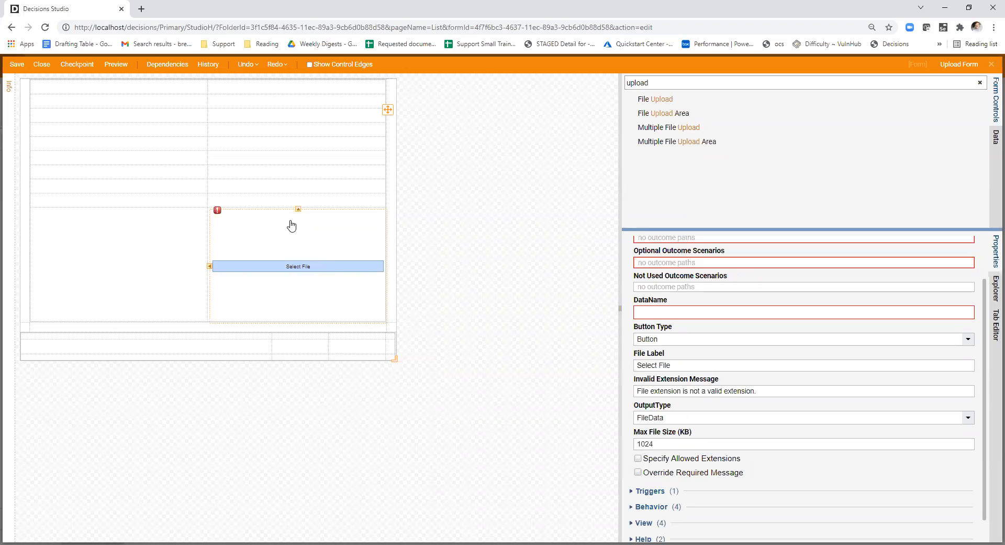
left_click(41, 64)
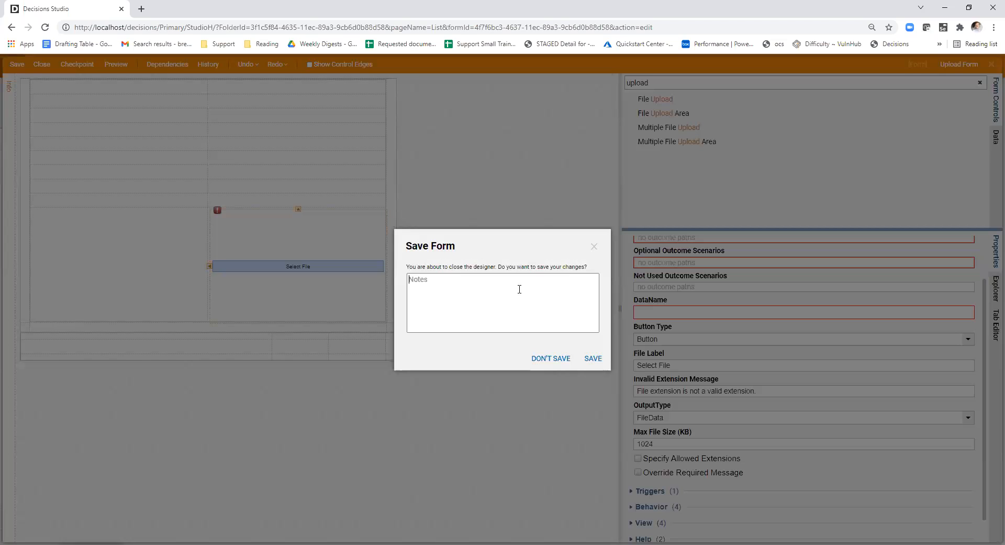
left_click(543, 356)
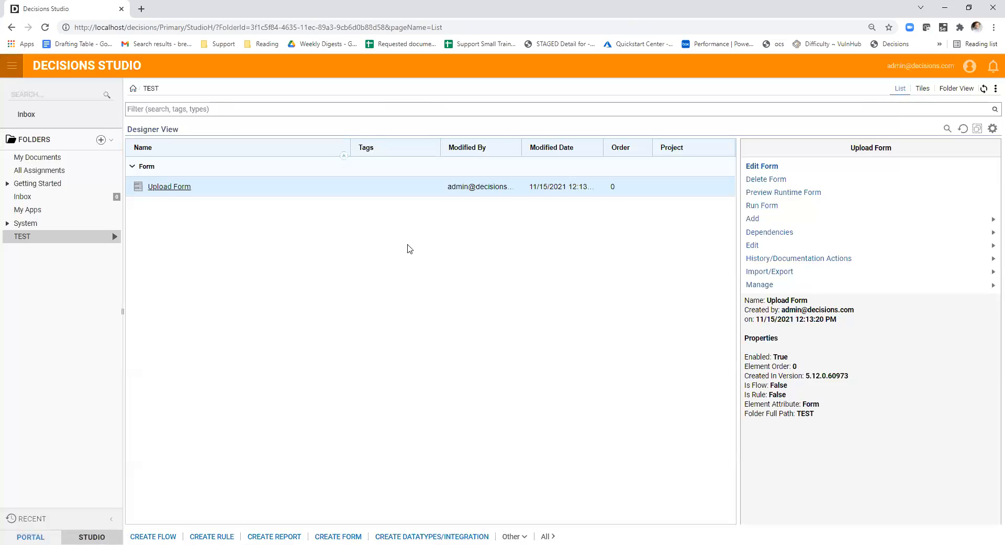
- Reopen Upload Form for editing and place a File Upload control in the lower-right cell of its main grid
left_click(555, 61)
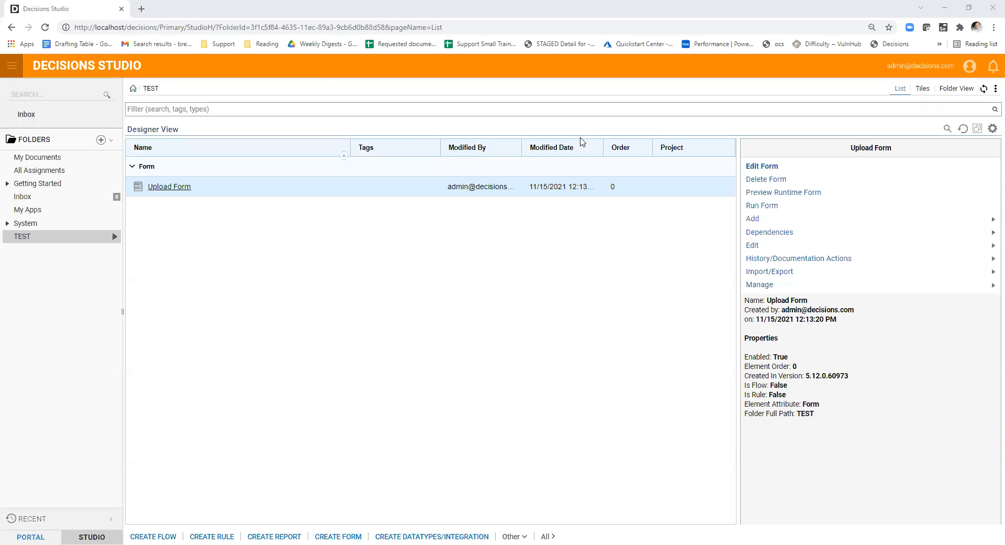
mouse_move(759, 284)
left_click(187, 187)
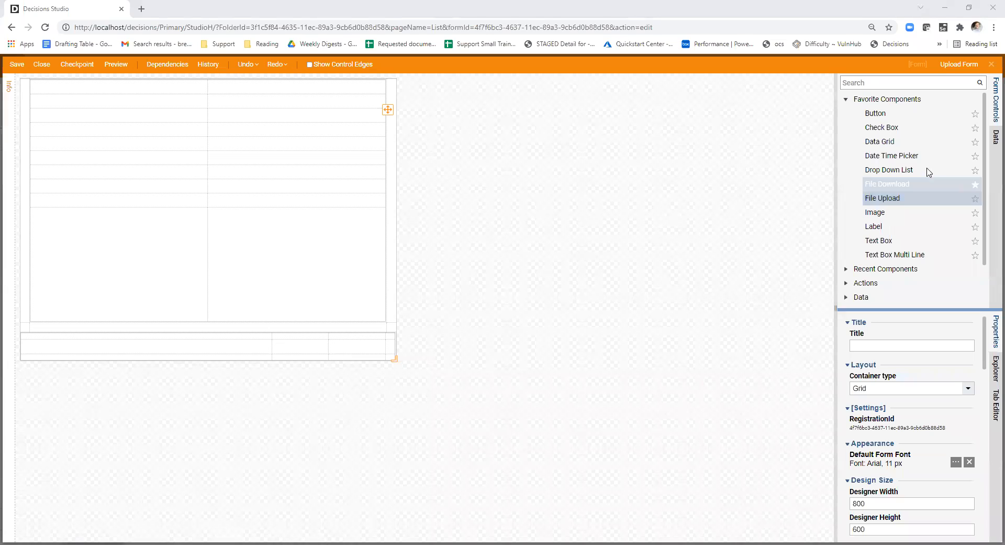
left_click(869, 82)
type("upload")
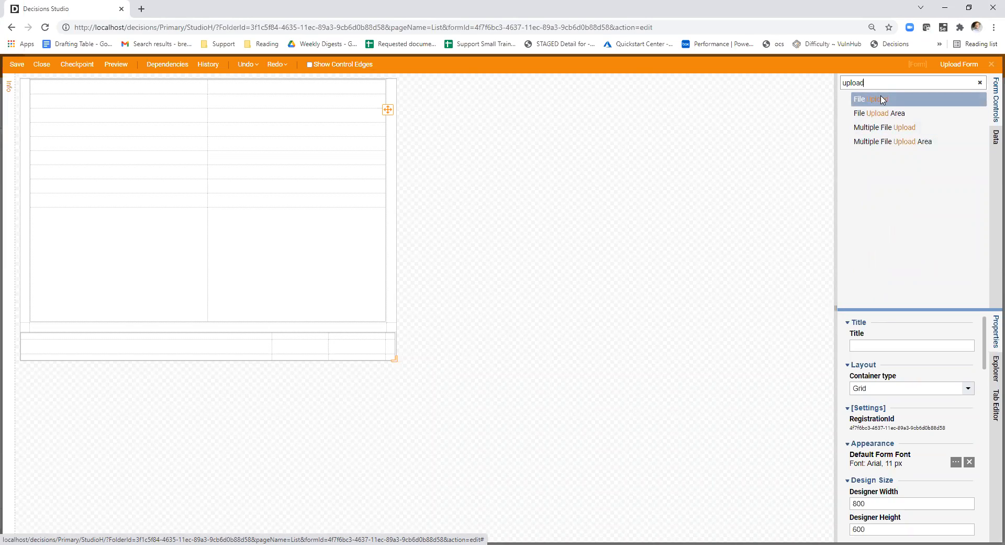
left_click_drag(885, 98, 265, 236)
scroll(902, 380, "down", 3)
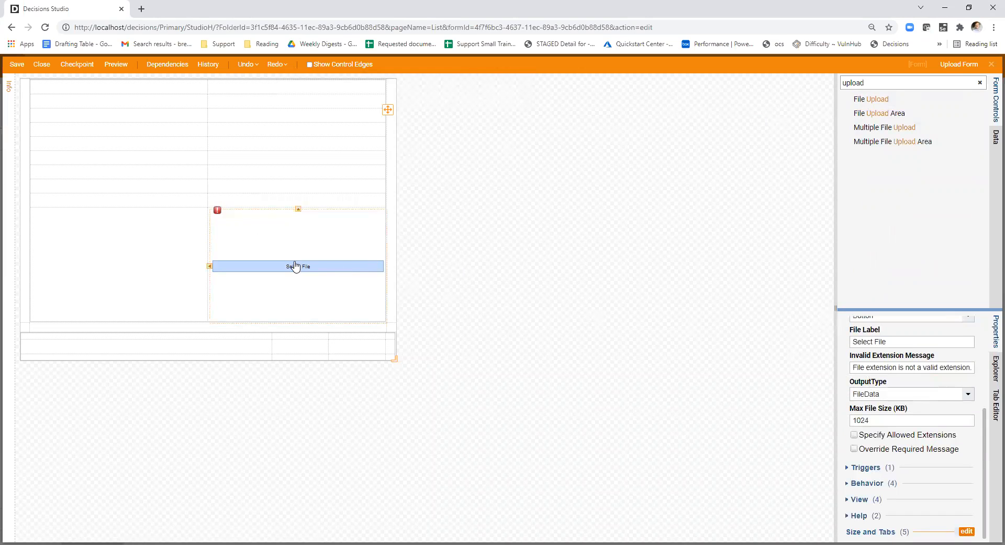
scroll(877, 380, "up", 3)
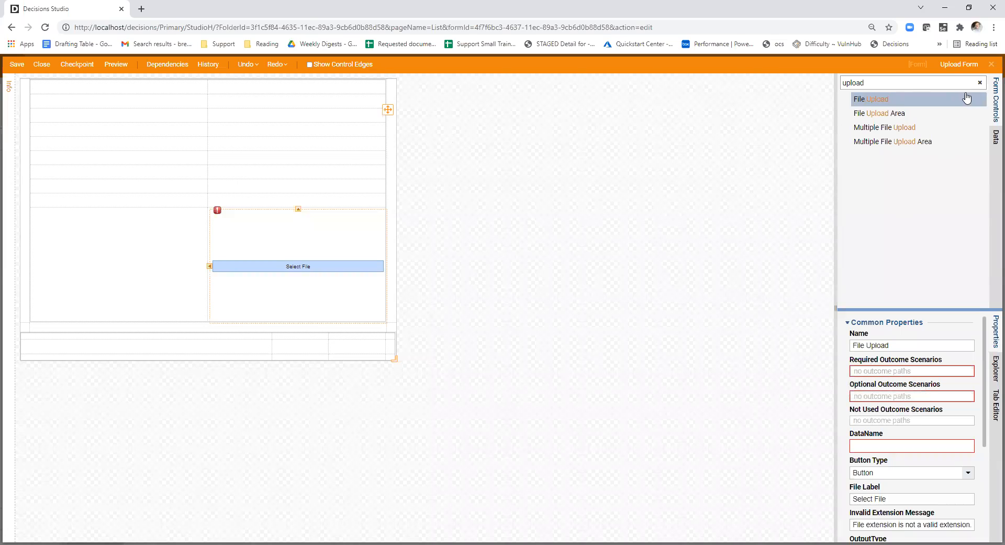
- Place a Button control in the footer row below the file upload and enlarge the properties area
left_click(979, 83)
type("button")
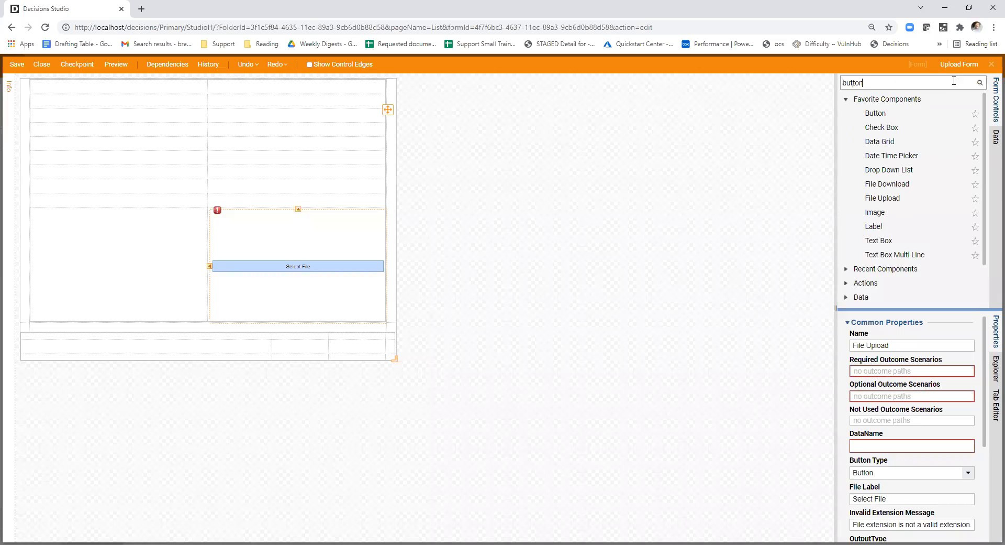
left_click_drag(864, 99, 288, 354)
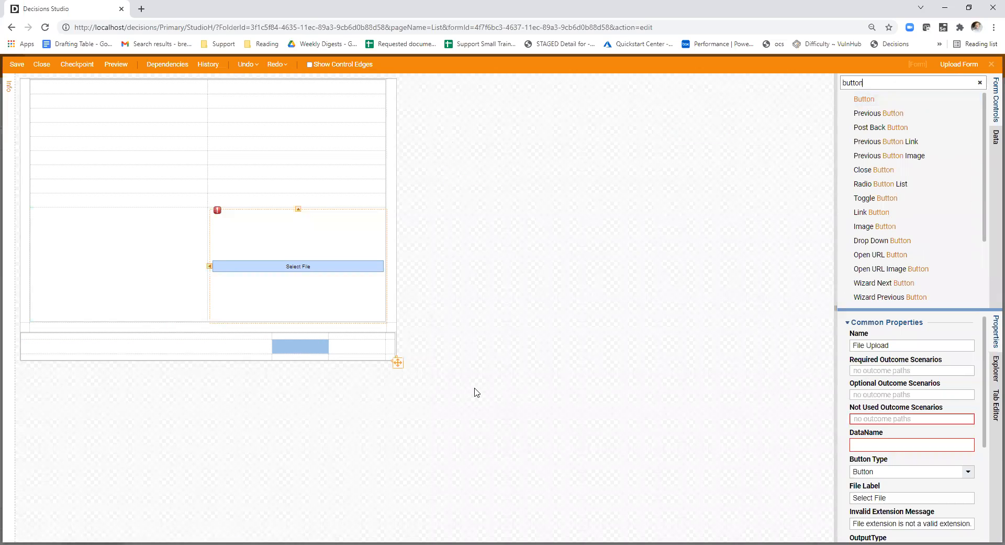
left_click_drag(885, 310, 714, 259)
scroll(782, 346, "down", 6)
scroll(781, 344, "down", 1)
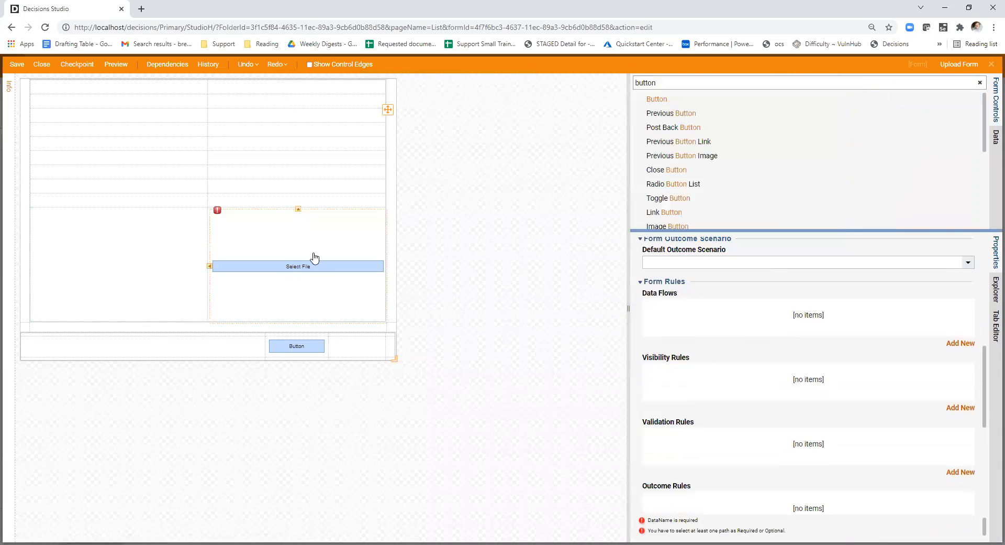
scroll(742, 358, "up", 1)
scroll(741, 359, "up", 2)
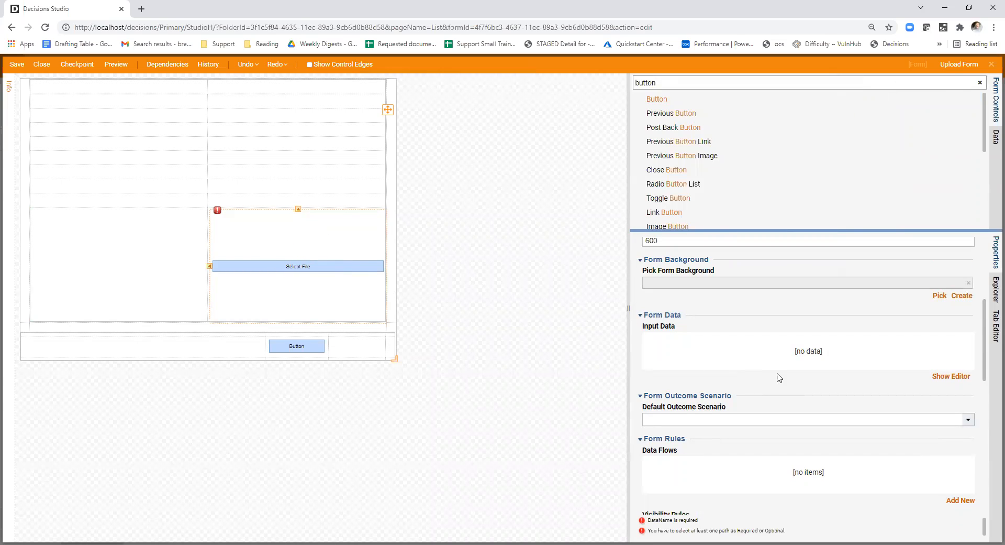
scroll(765, 374, "up", 2)
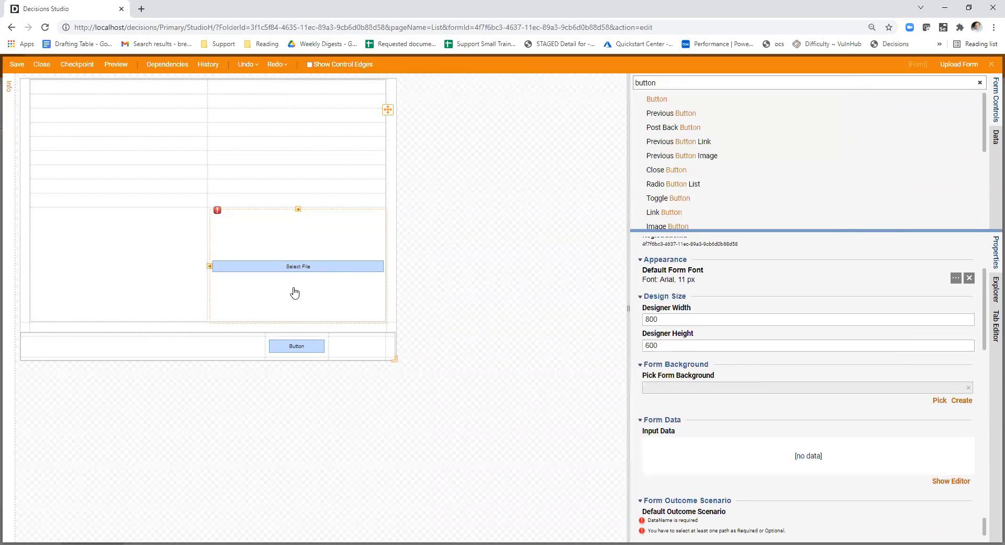
- Select the File Upload control on the form and make the Button outcome scenario optional for it
scroll(794, 367, "down", 6)
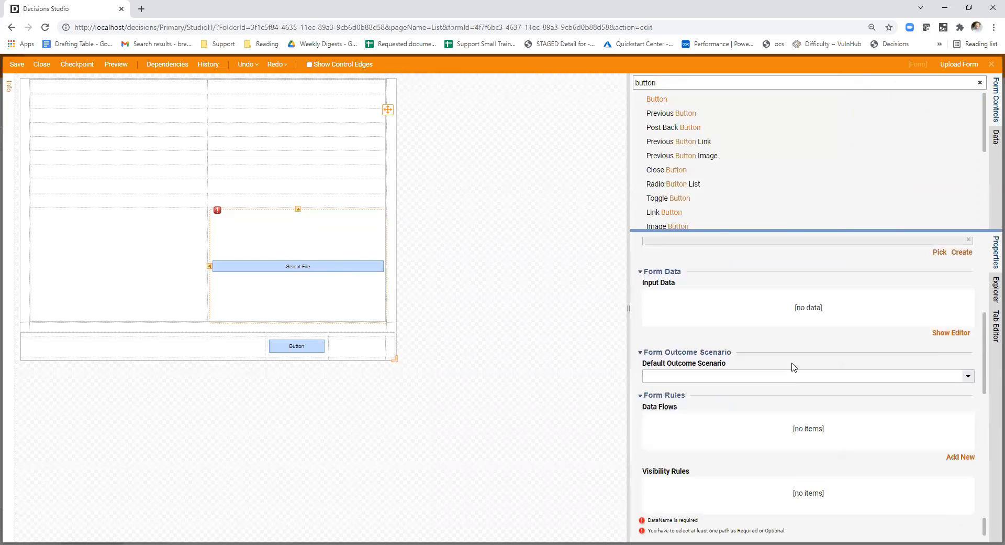
scroll(793, 367, "up", 5)
scroll(792, 367, "down", 3)
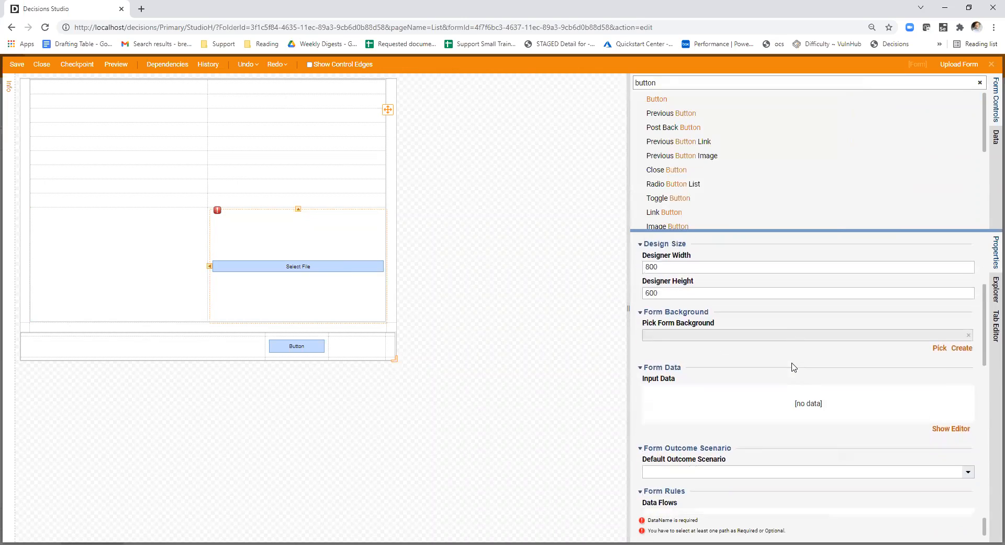
left_click(343, 253)
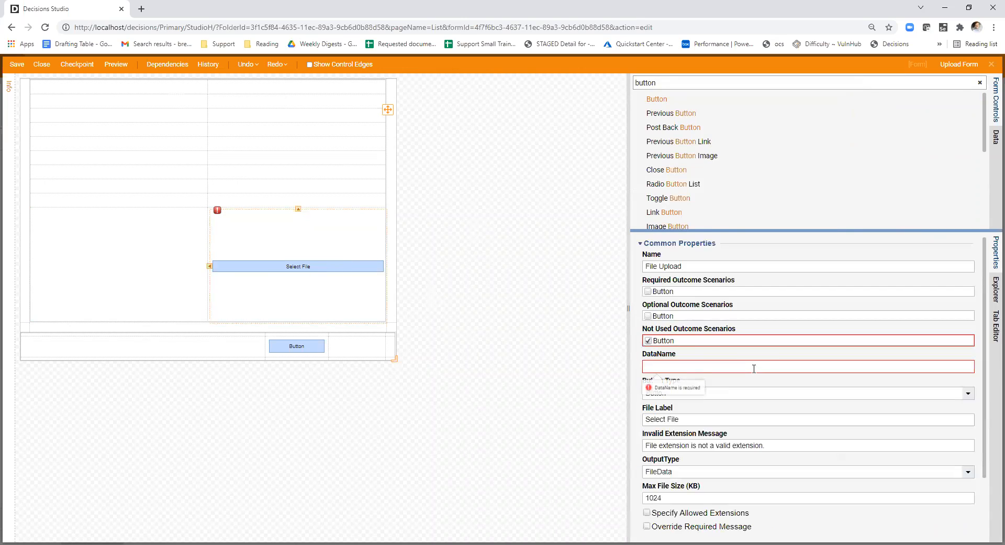
left_click(662, 317)
scroll(774, 351, "down", 3)
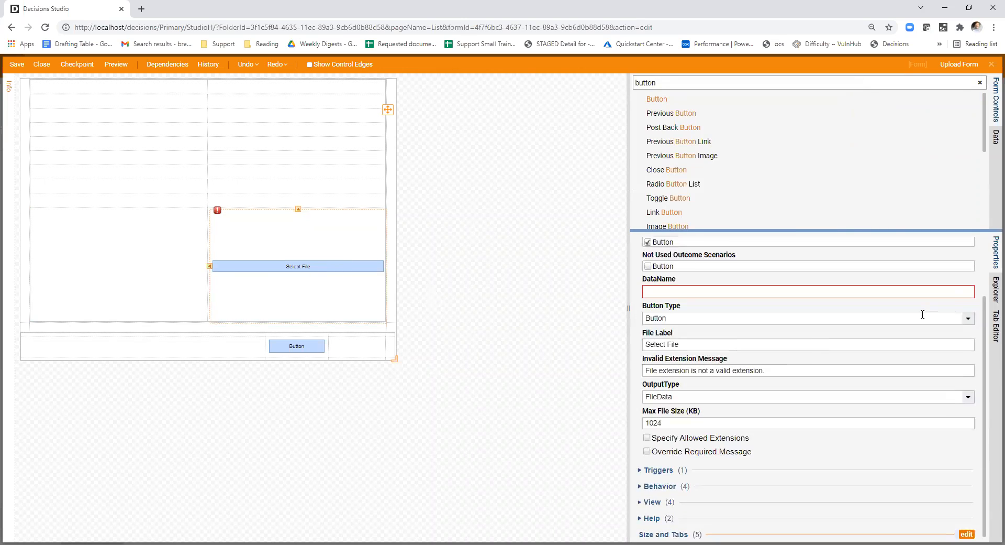
scroll(833, 341, "up", 2)
- Set the File Upload control's data name to fileUpload, and close the form with its changes saved
left_click(833, 339)
type("f")
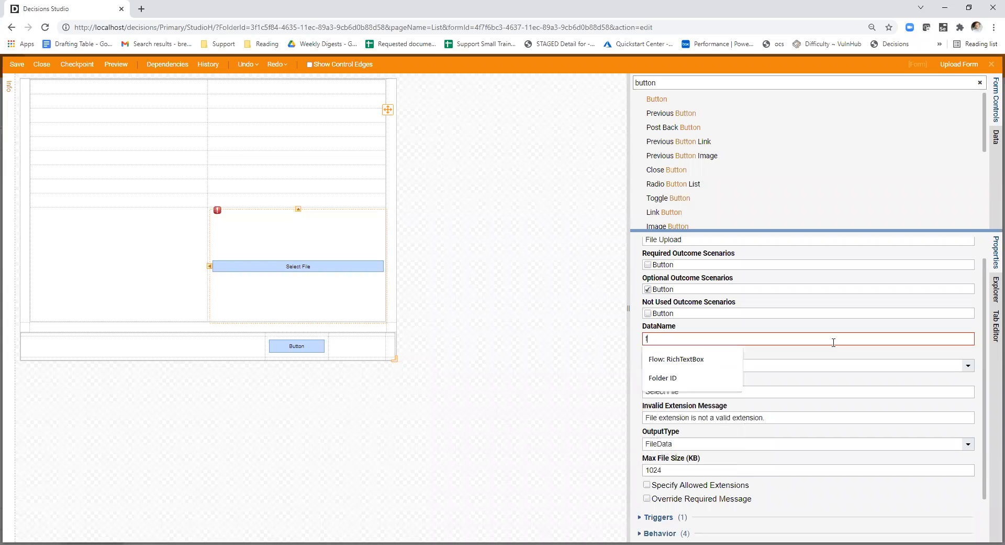
type("ileUpload")
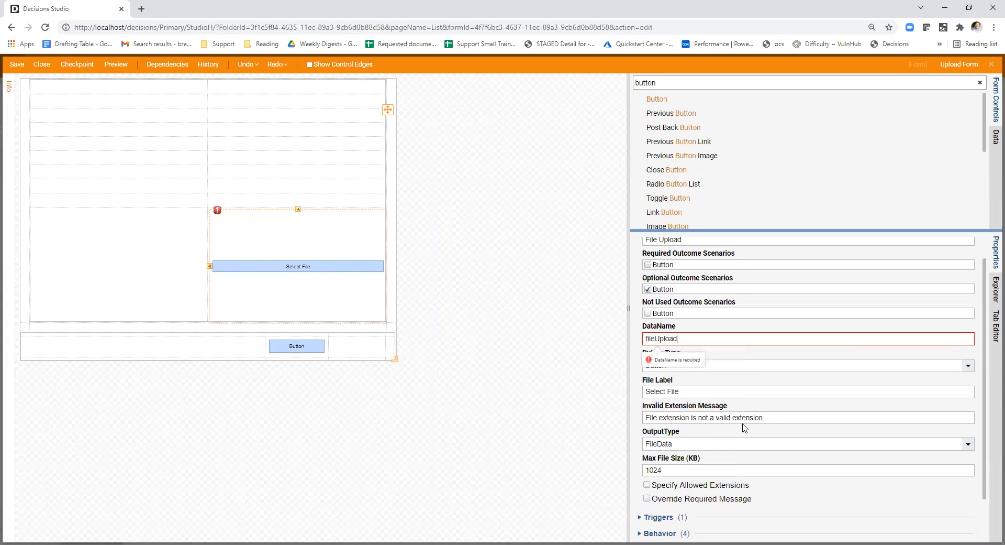
scroll(854, 497, "down", 2)
left_click(77, 110)
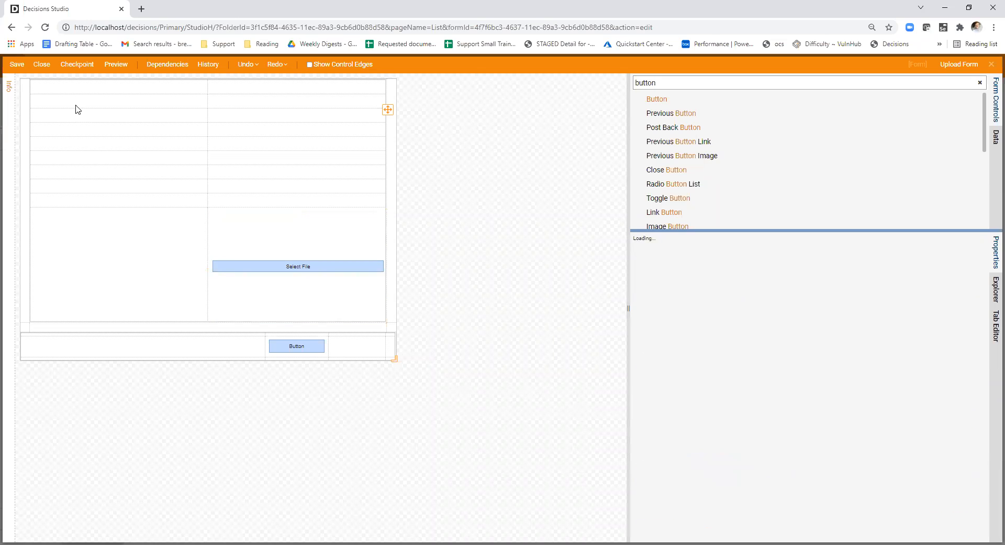
left_click(42, 64)
left_click(590, 357)
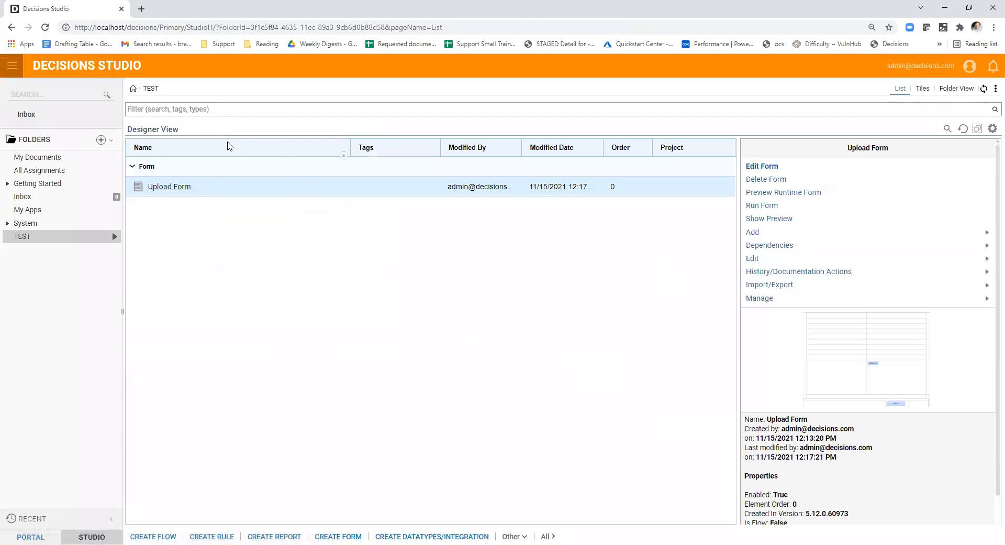
- Create a new flow named upload flow in the TEST folder from the default flow template
left_click(153, 536)
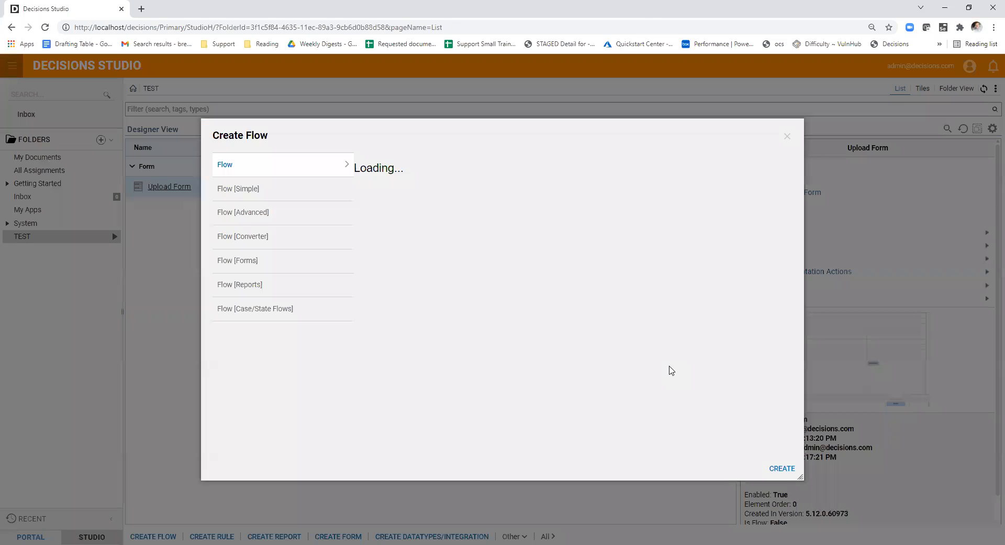
left_click(781, 468)
type("upload")
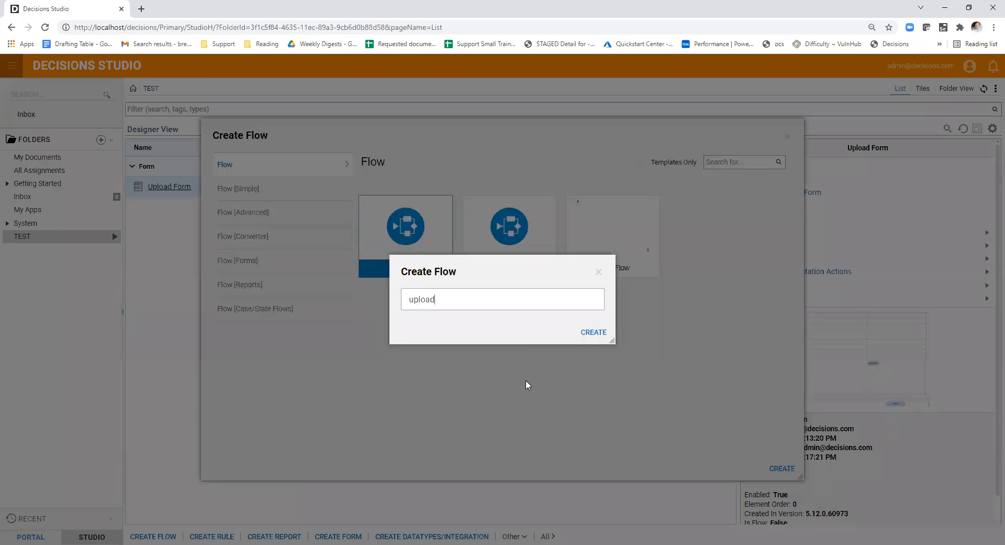
left_click(592, 332)
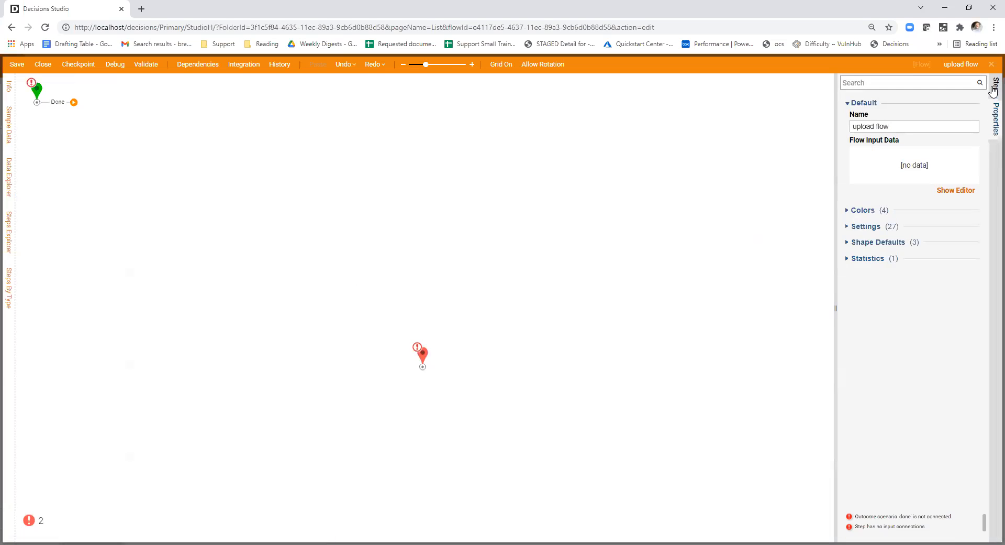
- Add a Show Form step connected to the flow's start and pick Upload Form for it
left_click(995, 88)
left_click_drag(883, 254, 116, 183)
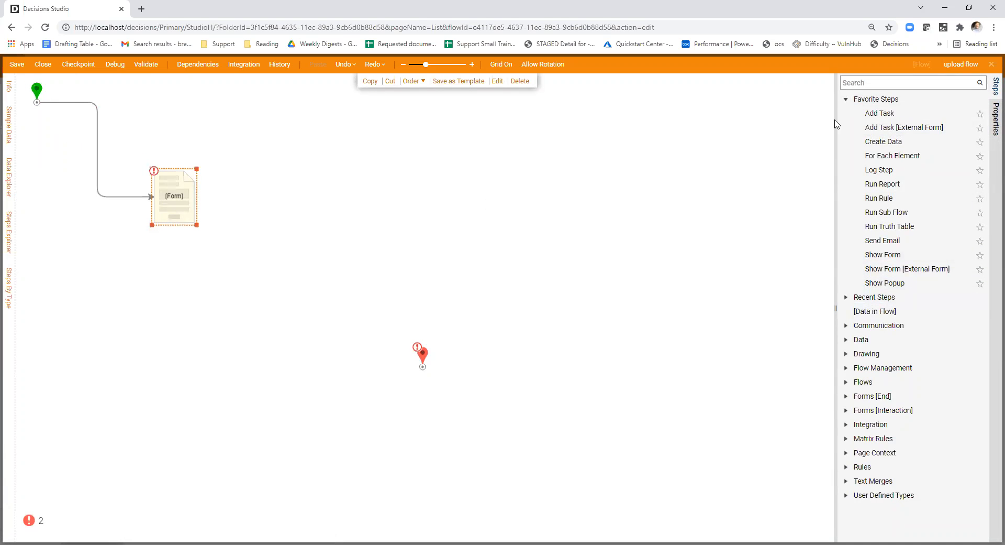
left_click(886, 105)
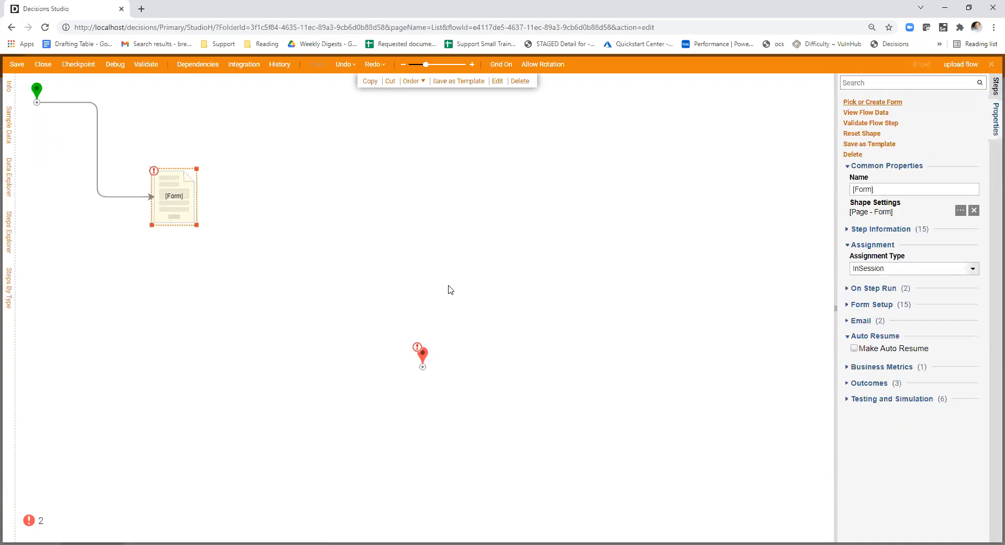
left_click(574, 226)
left_click(597, 464)
- Connect the form step's outcome to the end step, and close the flow with its changes saved
left_click_drag(303, 277, 422, 362)
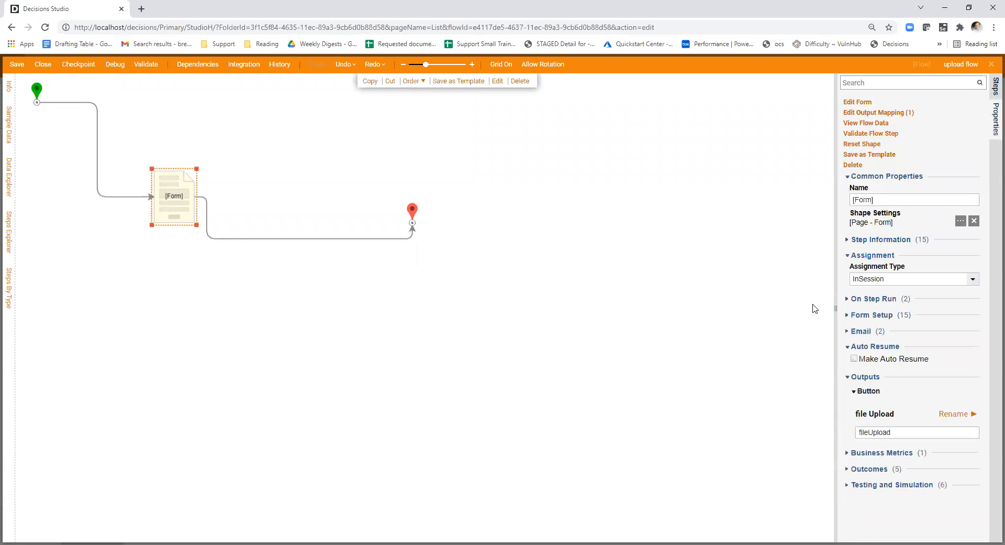
left_click(44, 65)
left_click(585, 376)
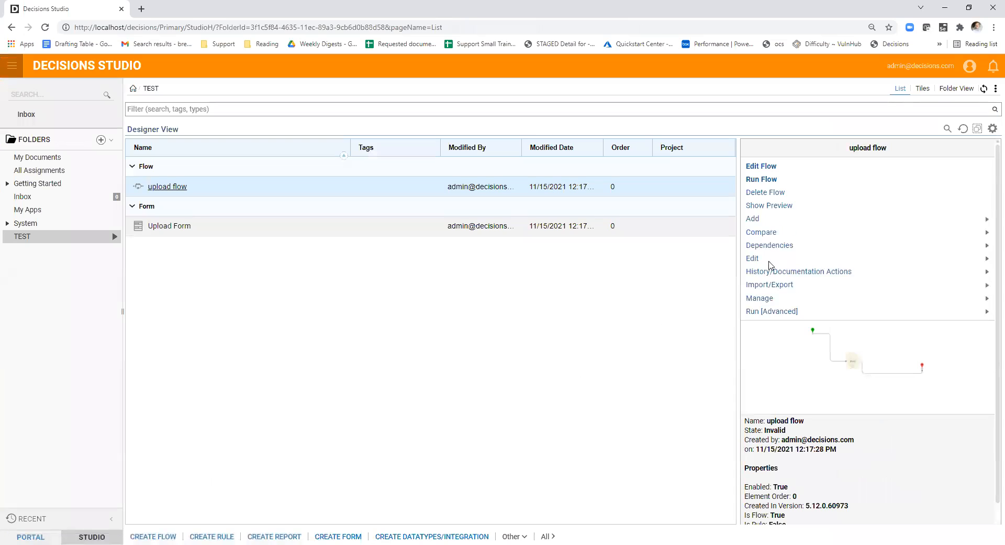
- Reopen Upload Form, set the File Upload control's output type to FileReference, and close the form with its changes saved
left_click(170, 226)
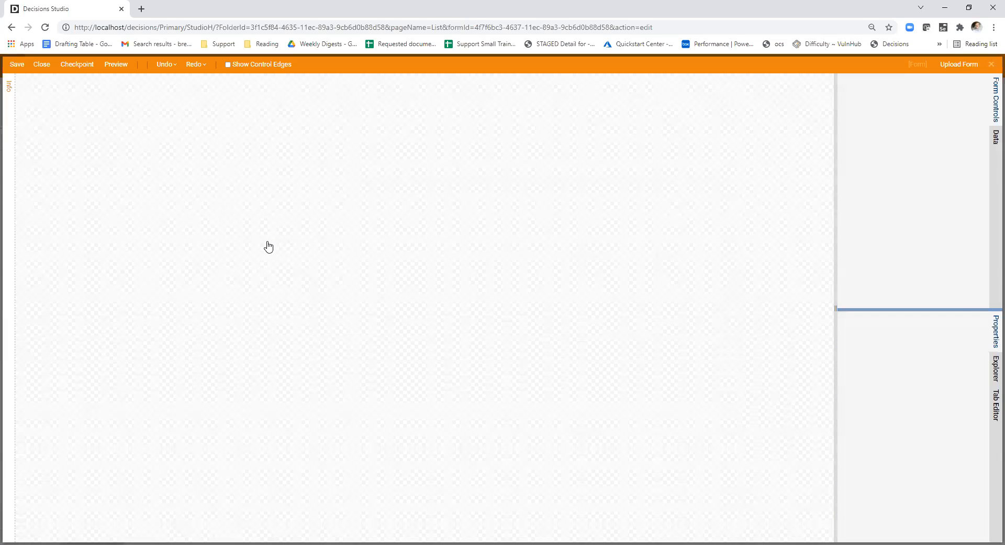
left_click(308, 265)
scroll(948, 394, "down", 3)
left_click(971, 390)
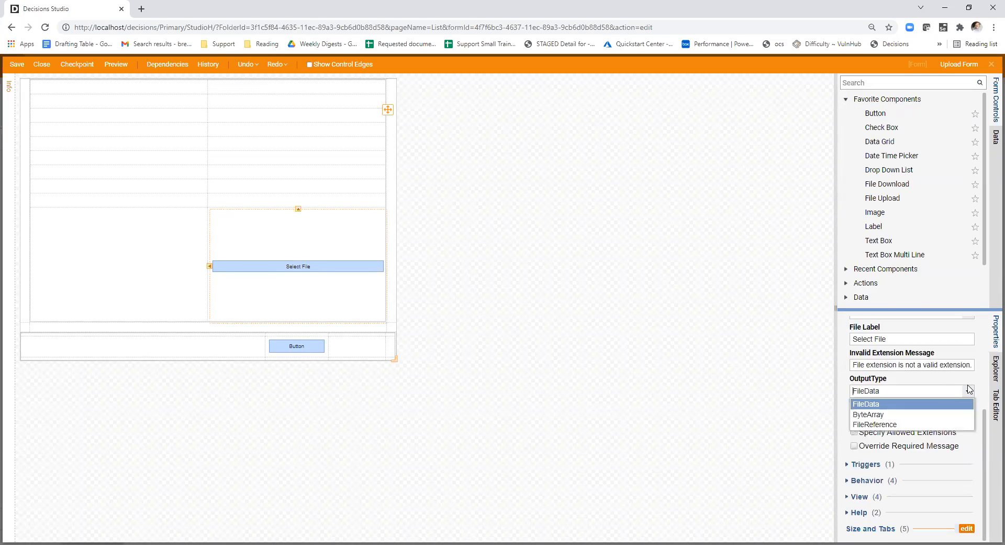
left_click(883, 419)
left_click(731, 400)
left_click(41, 64)
left_click(591, 357)
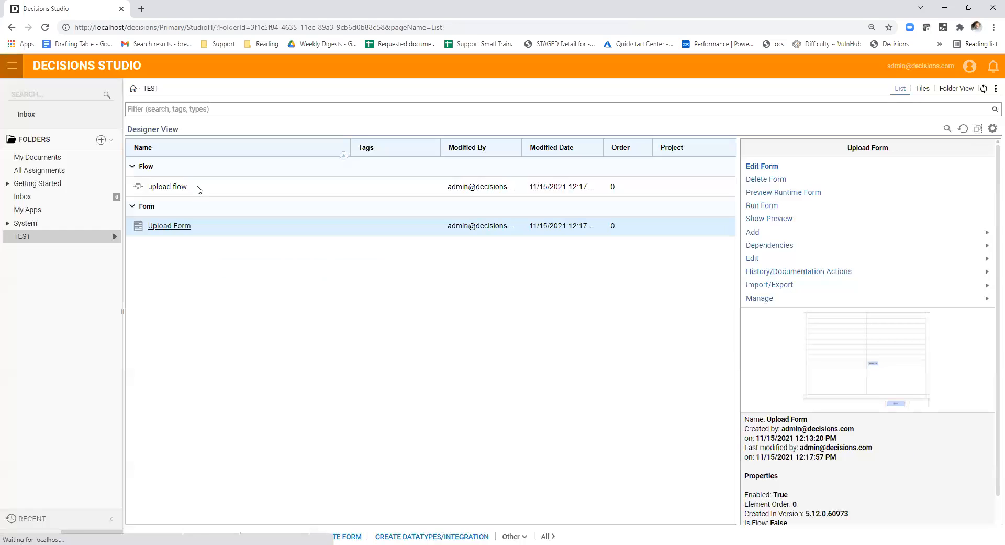
- Run the upload flow to test its file upload, and enlarge the running form's window
left_click(300, 189)
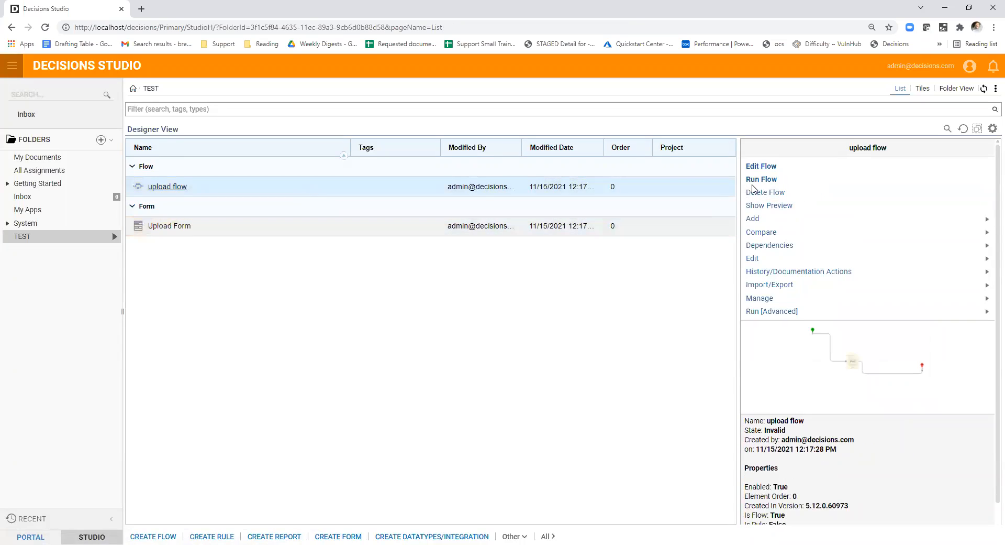
left_click(761, 181)
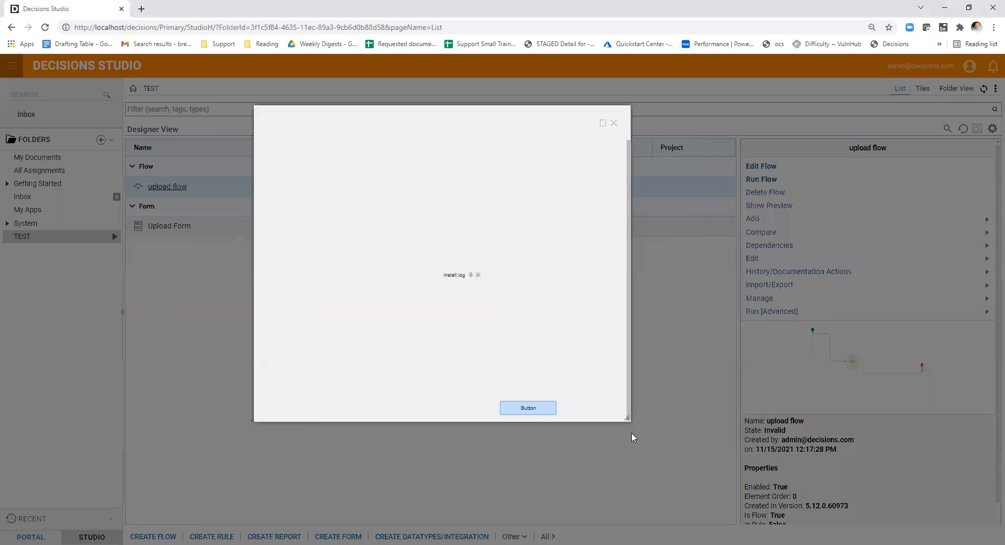
left_click_drag(626, 419, 652, 433)
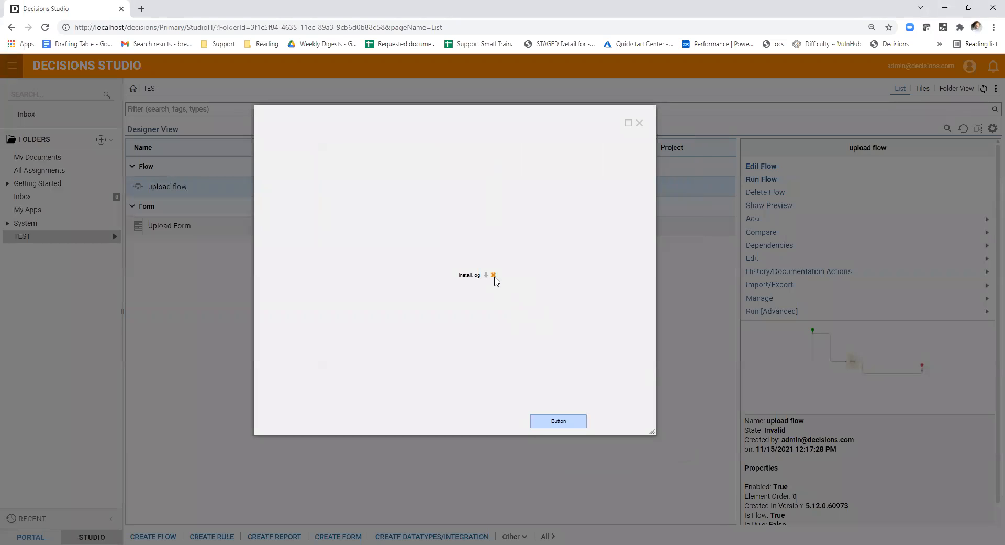
- Remove the attached file, upload the install log from the Downloads folder in its place, and close the running form
left_click(494, 276)
left_click(534, 333)
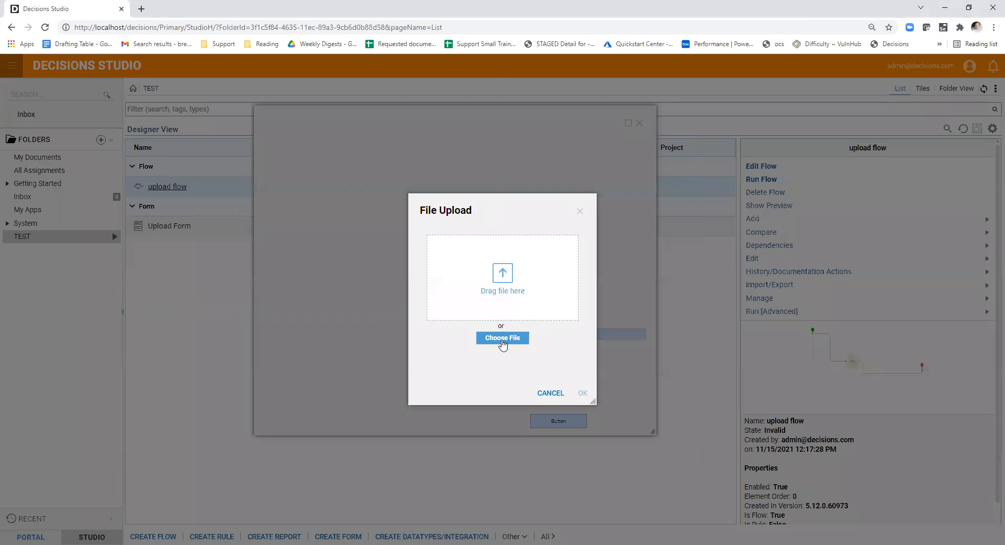
left_click(504, 339)
double_click(145, 116)
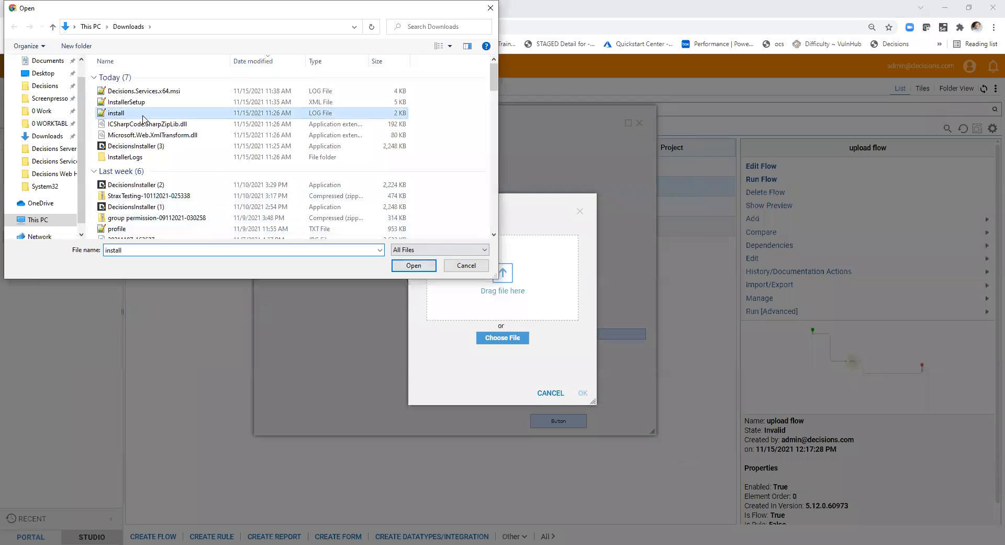
left_click(584, 393)
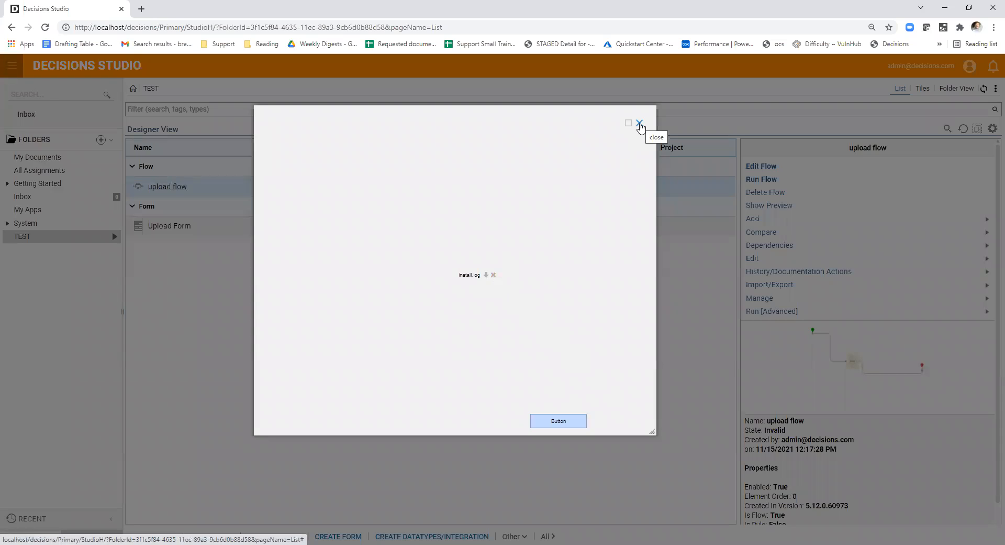
left_click(640, 124)
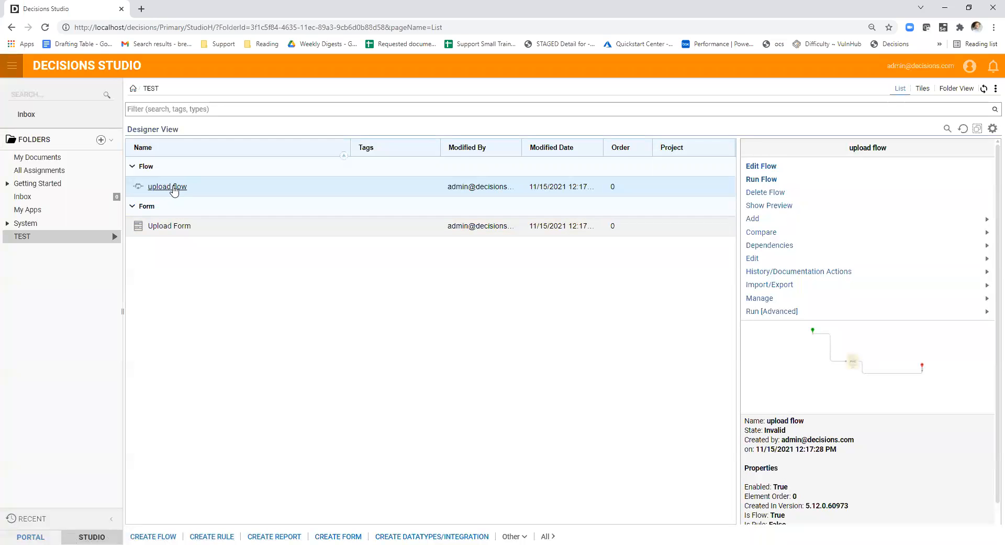
- Open the upload flow, edit the form used by its form step, and select the File Upload control
left_click(170, 187)
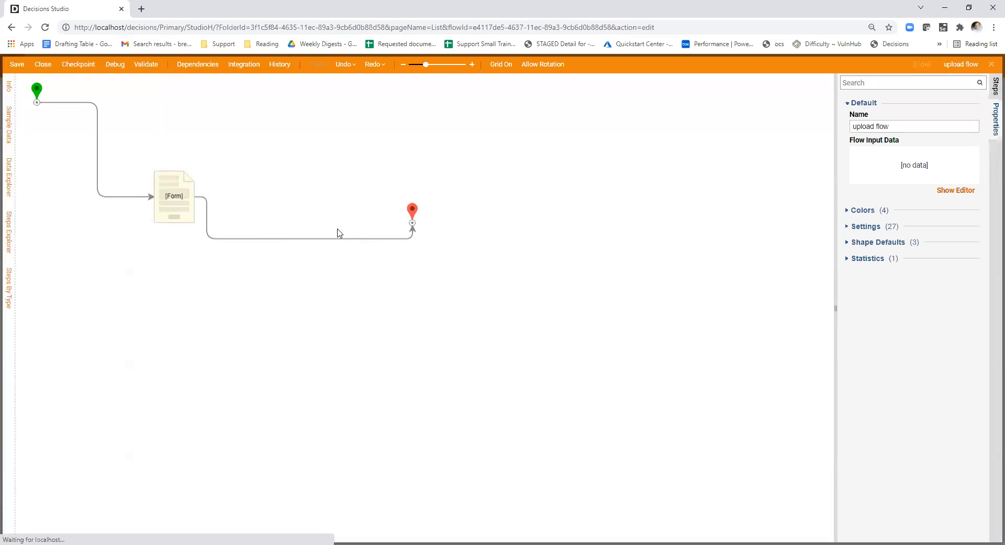
left_click(170, 194)
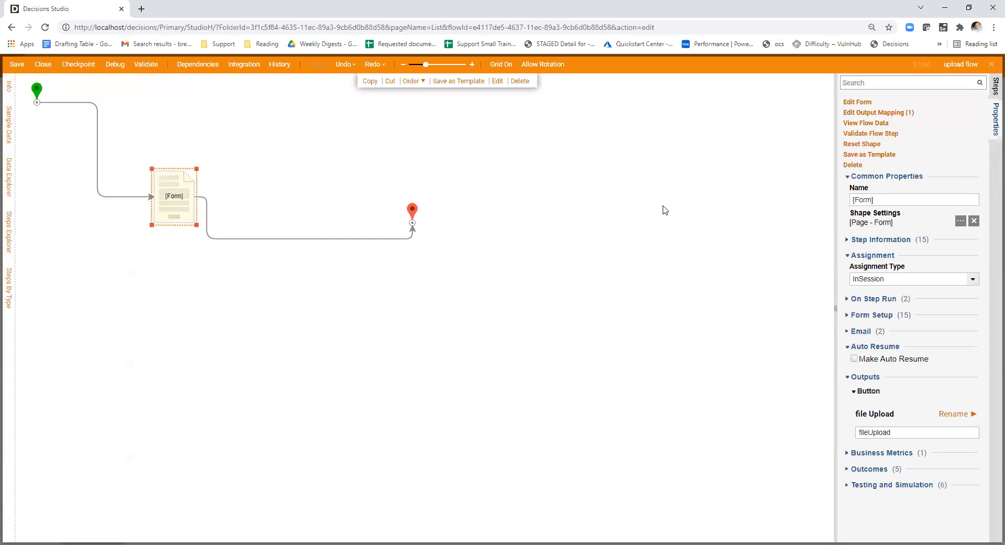
left_click(858, 103)
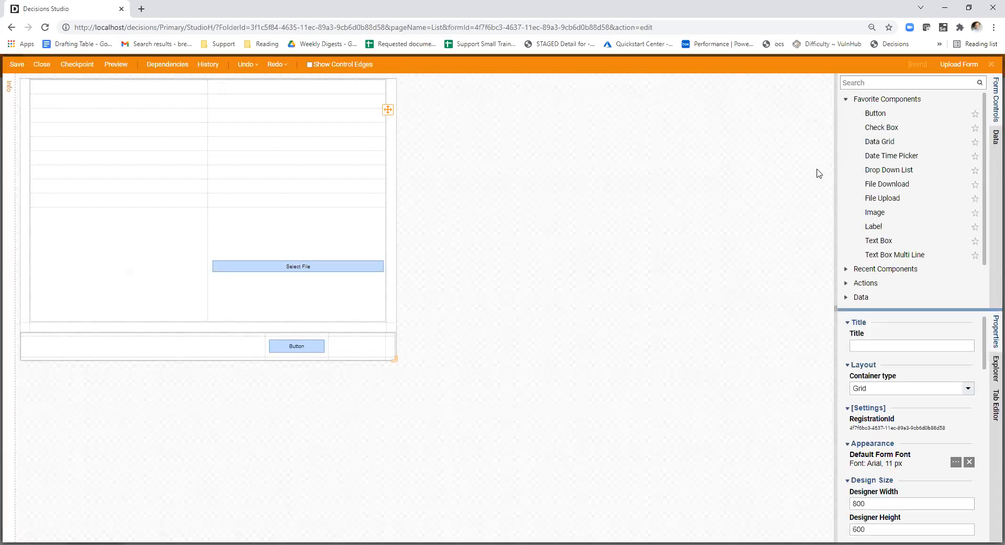
left_click(872, 84)
left_click(280, 265)
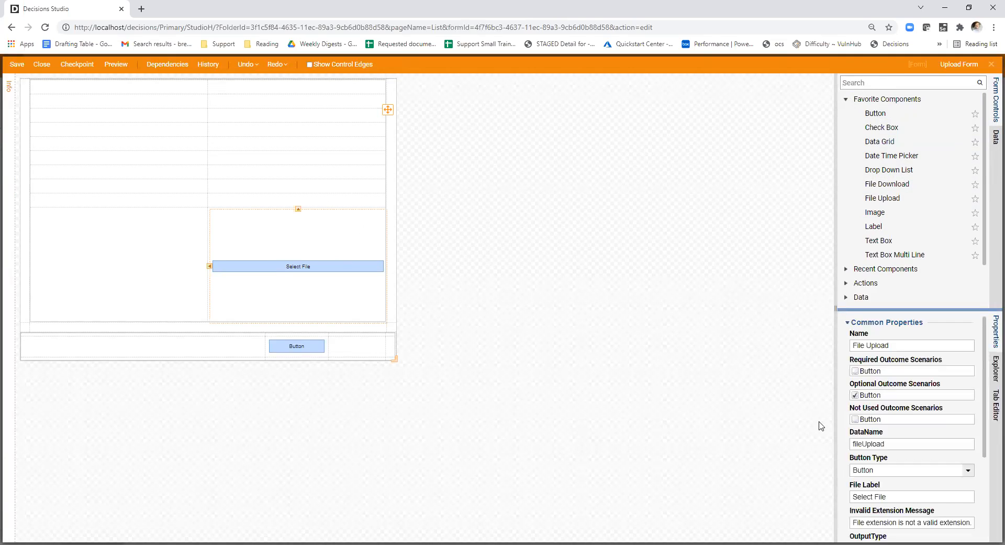
- Widen the properties area and review the File Upload control's outcome scenarios, data name, labels and output type
left_click_drag(730, 347, 730, 348)
scroll(839, 408, "down", 2)
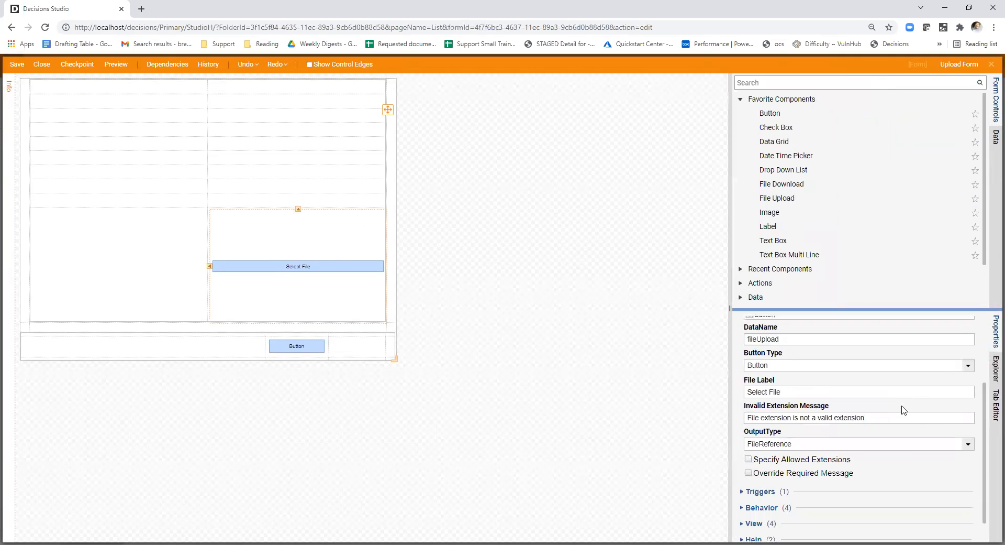
scroll(894, 434, "up", 3)
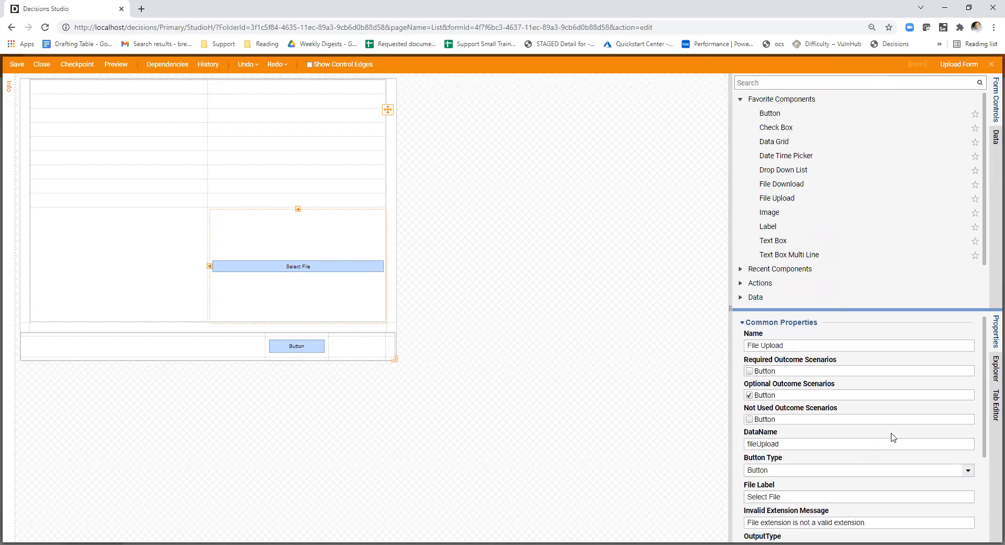
scroll(893, 437, "down", 1)
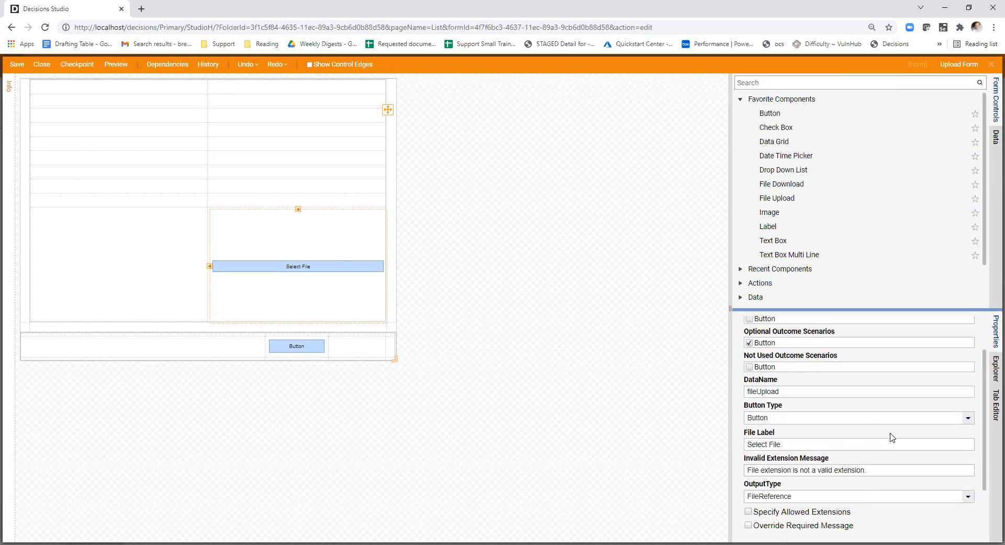
scroll(893, 437, "up", 1)
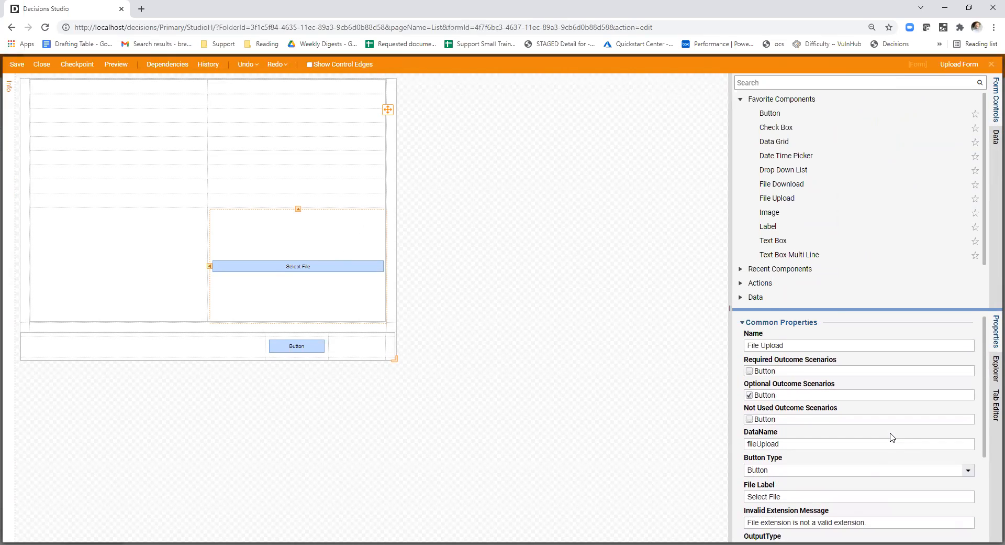
scroll(893, 436, "down", 1)
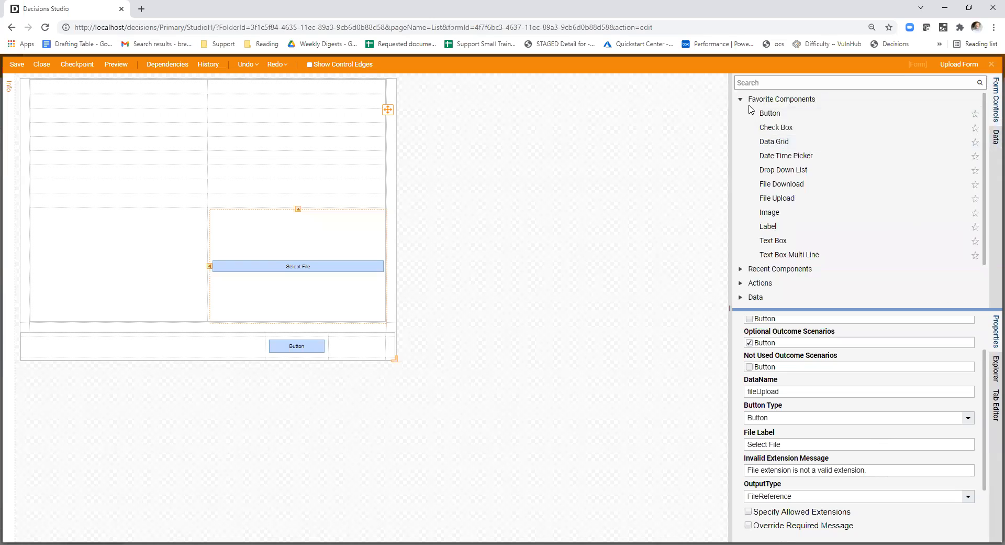
scroll(807, 188, "up", 1)
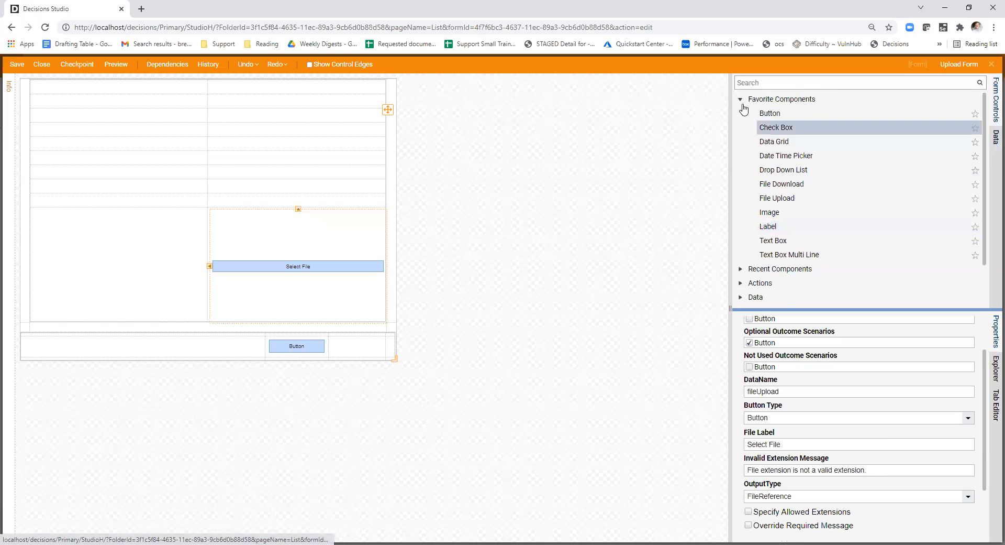
- Find the Check Box control, place it in the cell beside the File Upload control, and set its data name to TriggerCheck
left_click(740, 99)
left_click(741, 99)
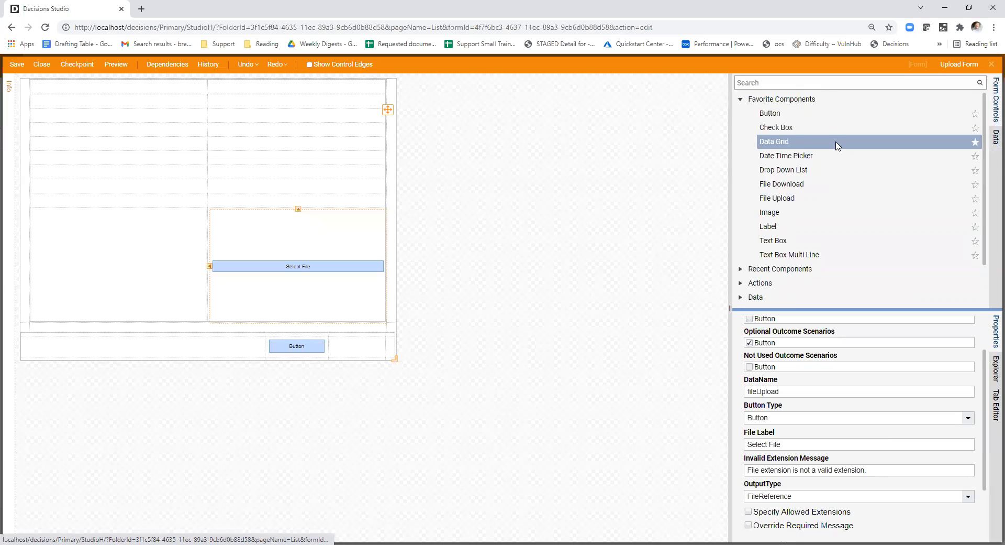
left_click(792, 81)
type("check")
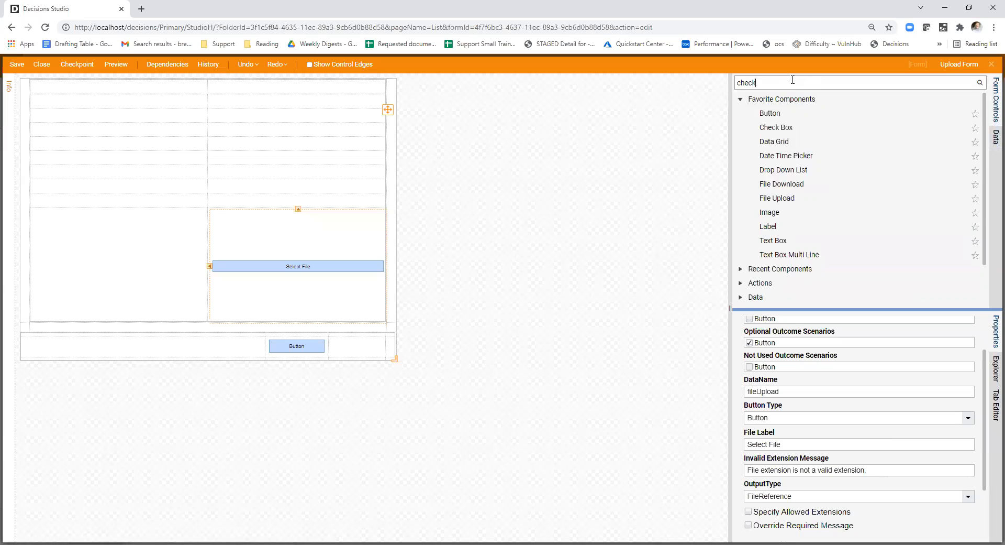
left_click_drag(350, 210, 107, 270)
left_click(819, 398)
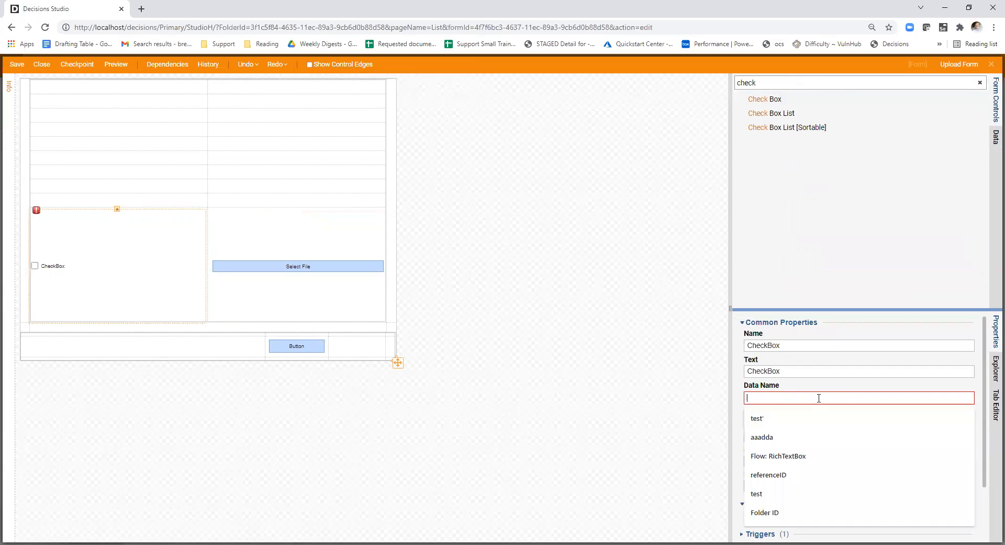
type("Trigge")
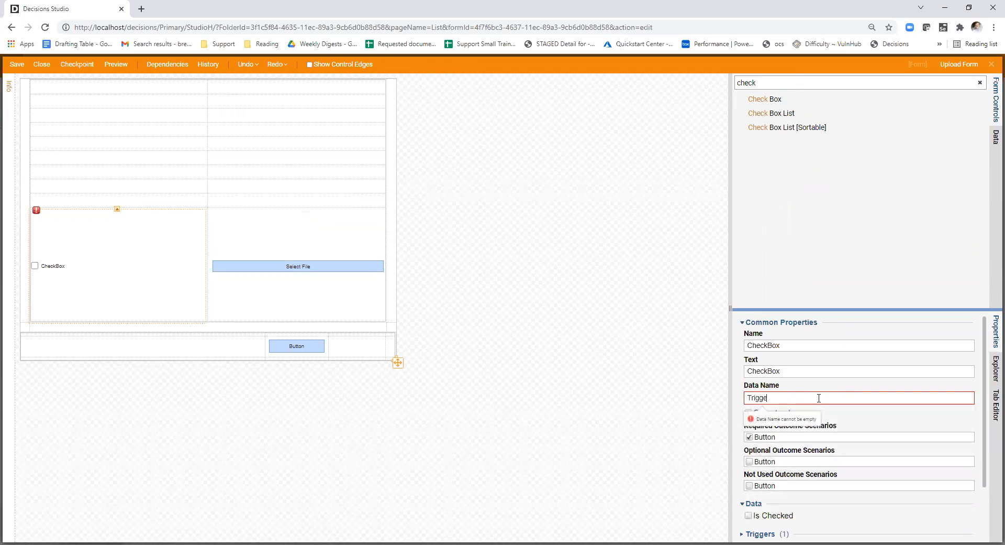
scroll(838, 390, "down", 3)
left_click(532, 419)
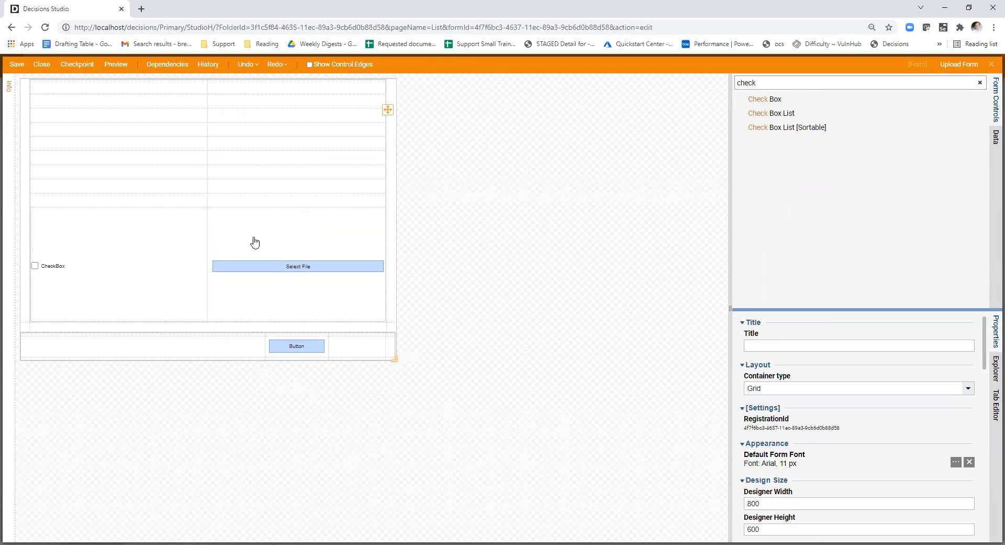
- Add a data flow named Clear Data to the form's rules and create a new flow, Flow 1, for it
left_click(309, 242)
scroll(880, 419, "down", 5)
left_click(608, 380)
scroll(969, 387, "down", 8)
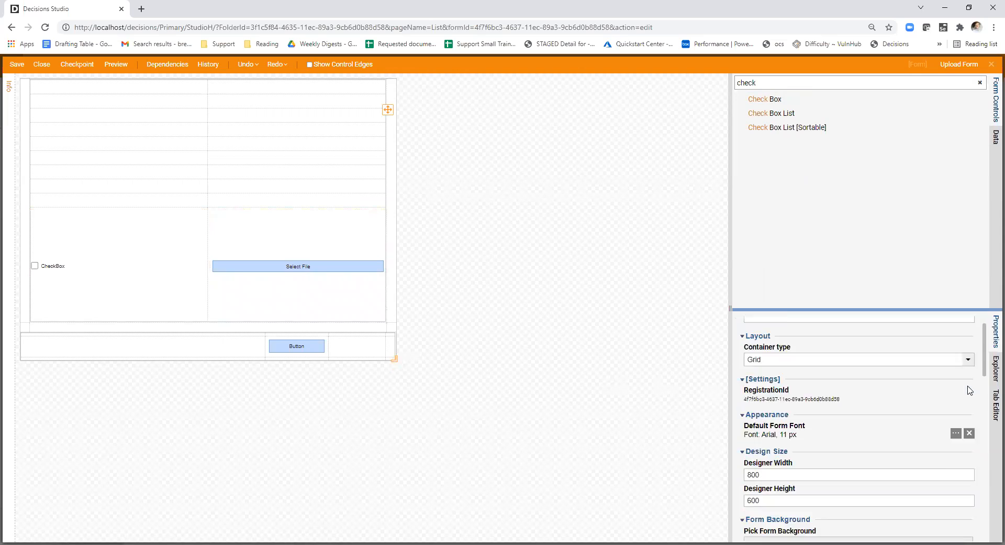
scroll(968, 390, "up", 1)
left_click(961, 422)
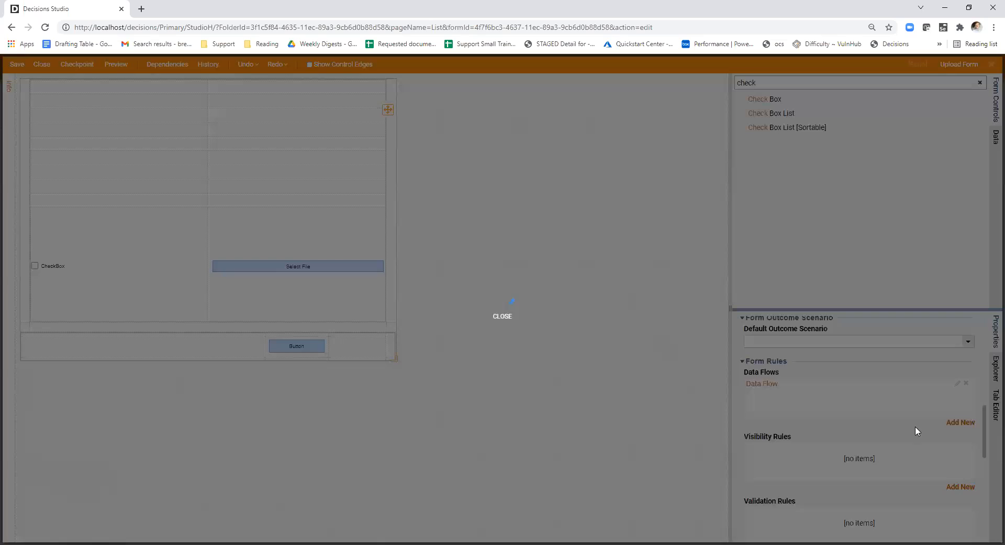
left_click(469, 227)
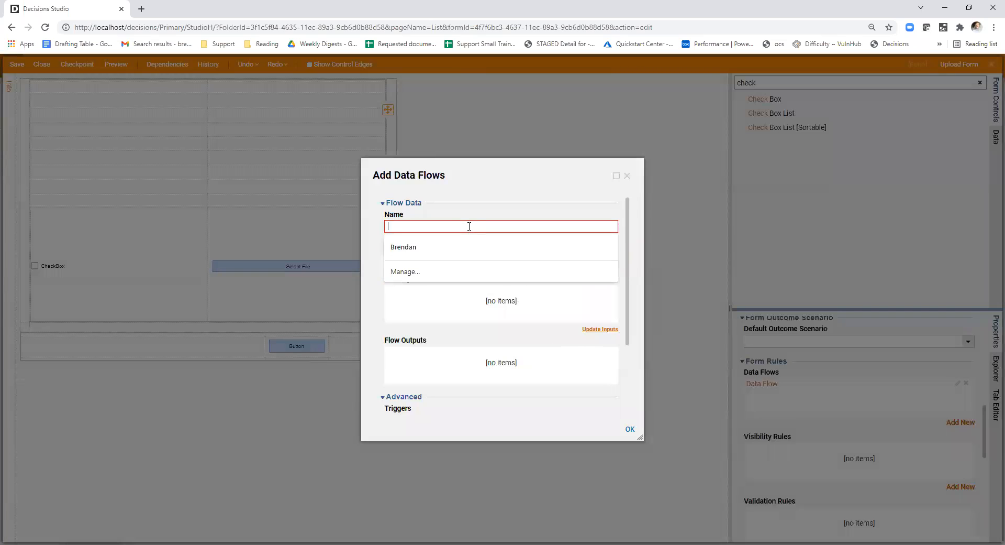
type("C")
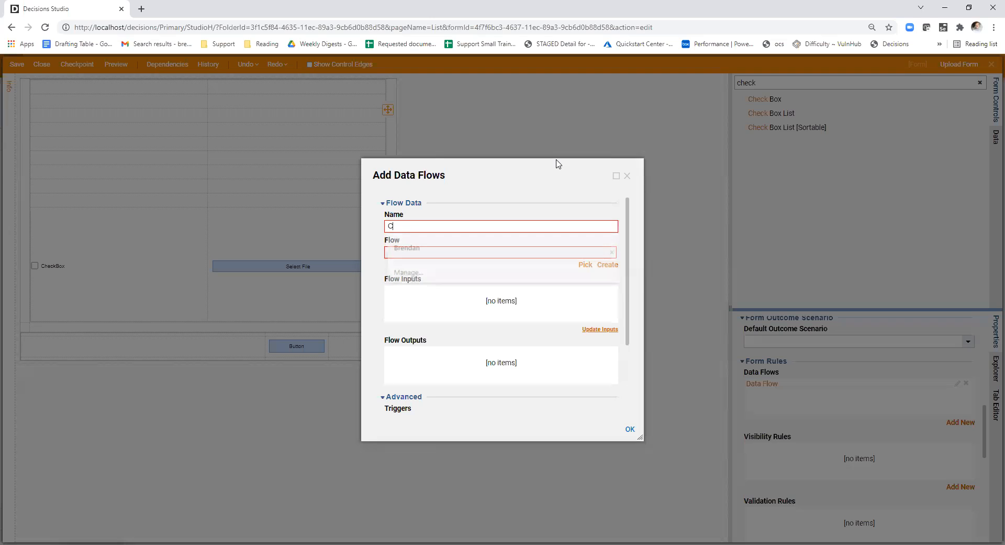
type("lear Data")
left_click(608, 265)
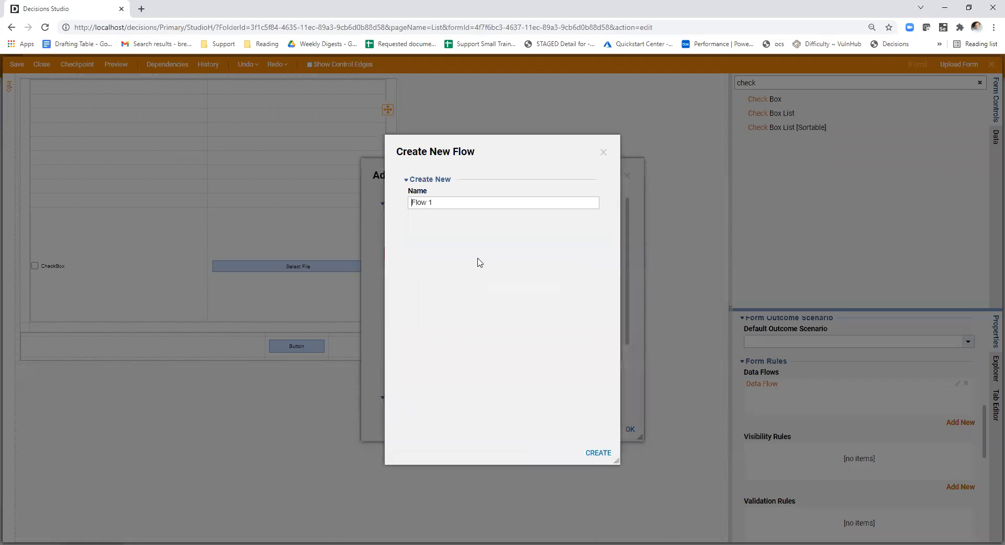
left_click(598, 451)
- Try to add an output to Flow 1's end step, searching all data types for "filere"
left_click_drag(37, 103, 423, 364)
left_click(422, 359)
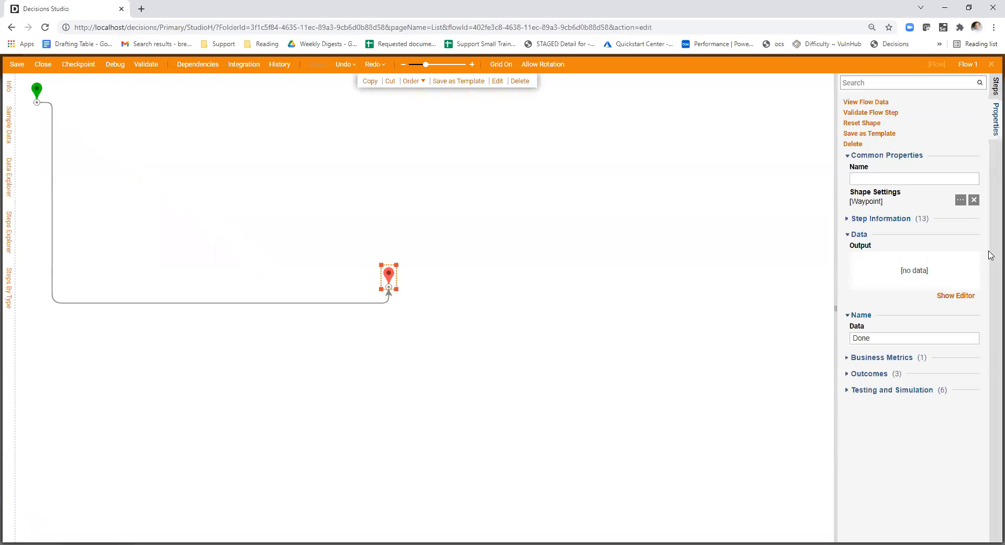
left_click(956, 295)
left_click(498, 191)
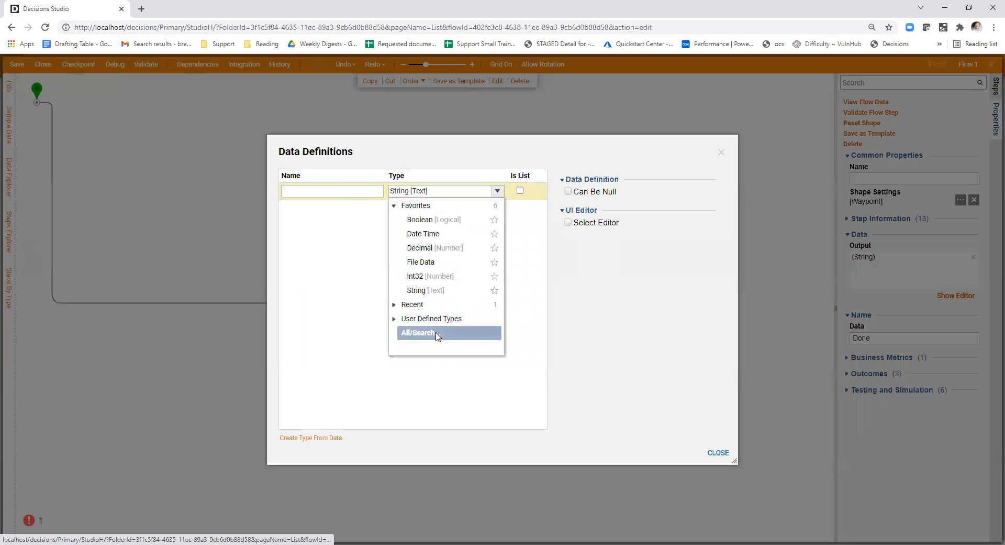
left_click(439, 338)
type("filere")
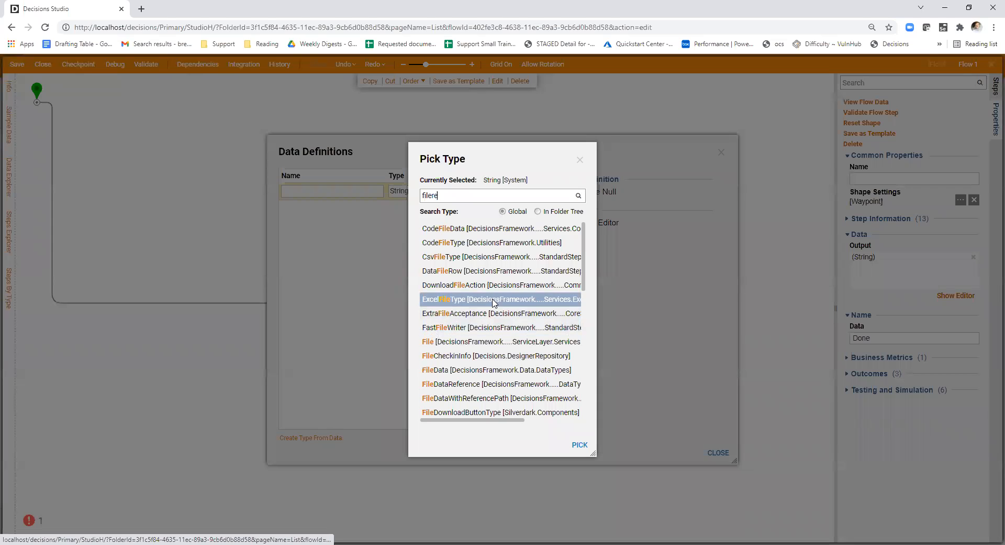
left_click(579, 196)
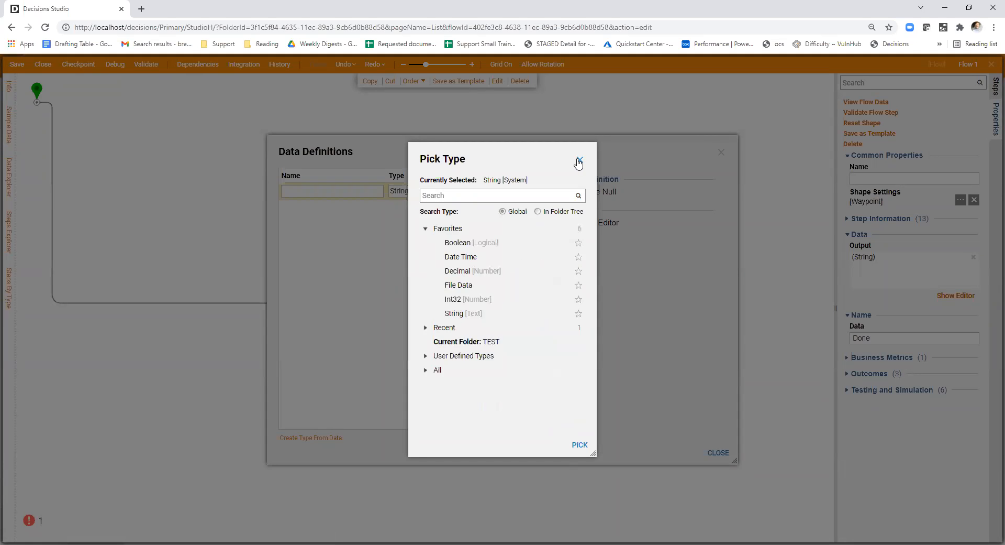
left_click(578, 160)
left_click(721, 152)
- Close Flow 1 and have the Clear Data flow triggered when the TriggerCheck check box's value changes
left_click(43, 64)
left_click(597, 359)
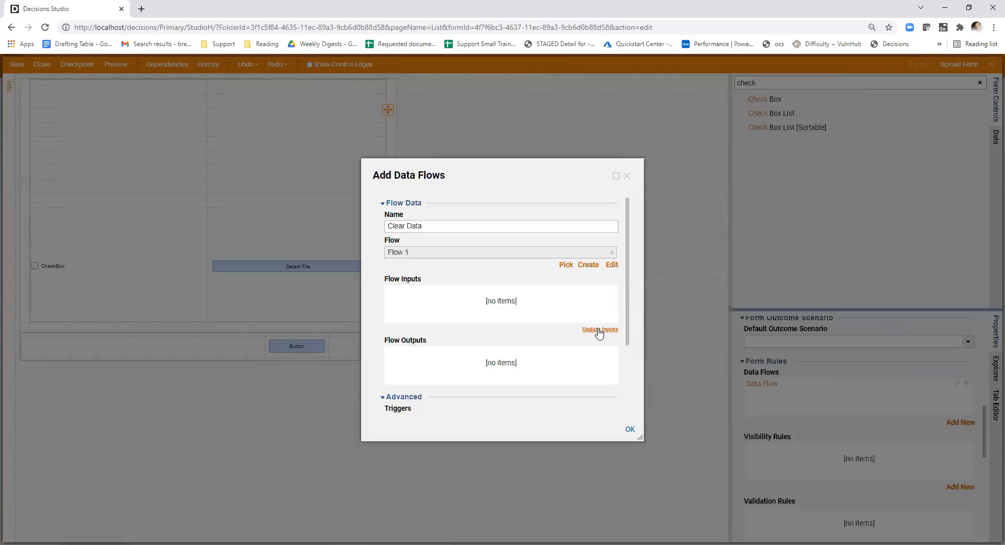
scroll(575, 349, "down", 2)
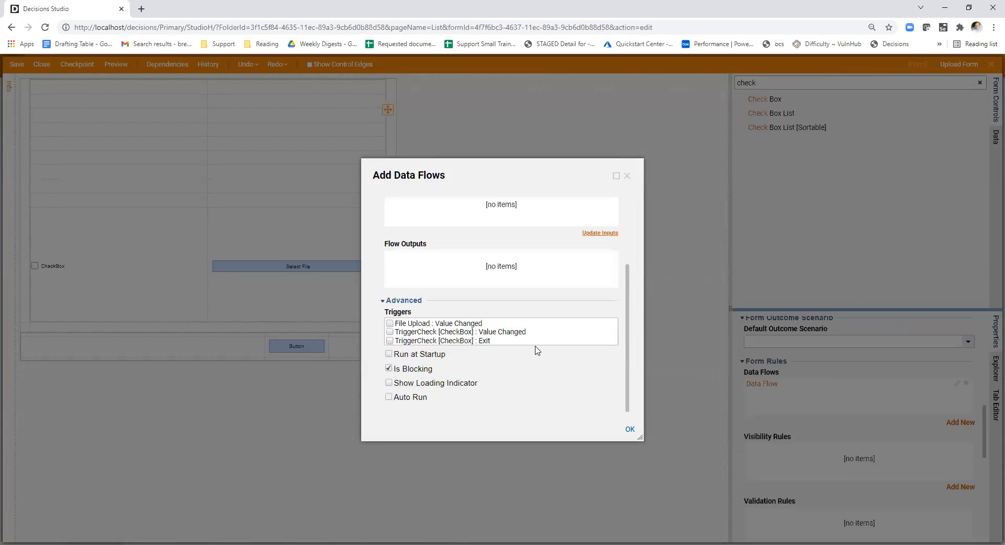
scroll(491, 340, "up", 2)
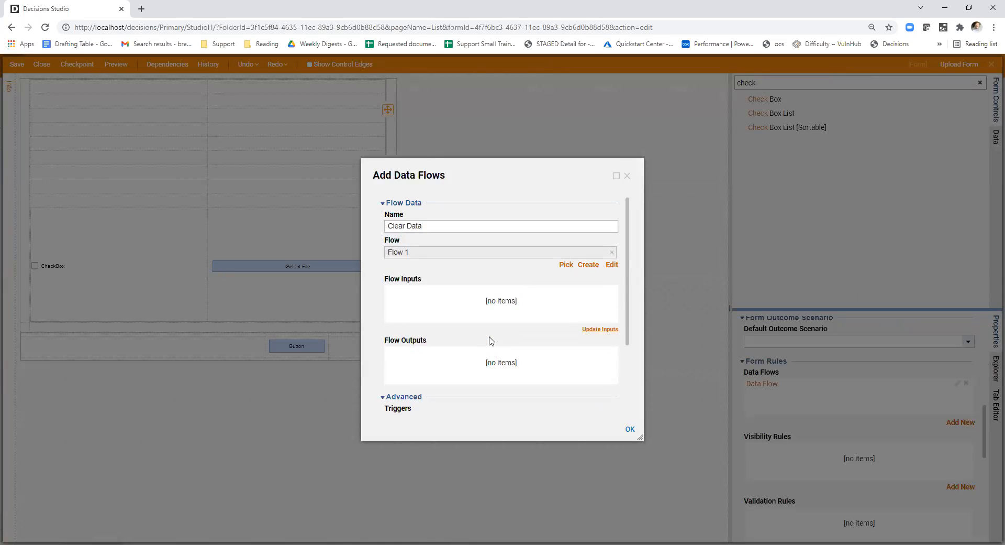
scroll(555, 344, "down", 2)
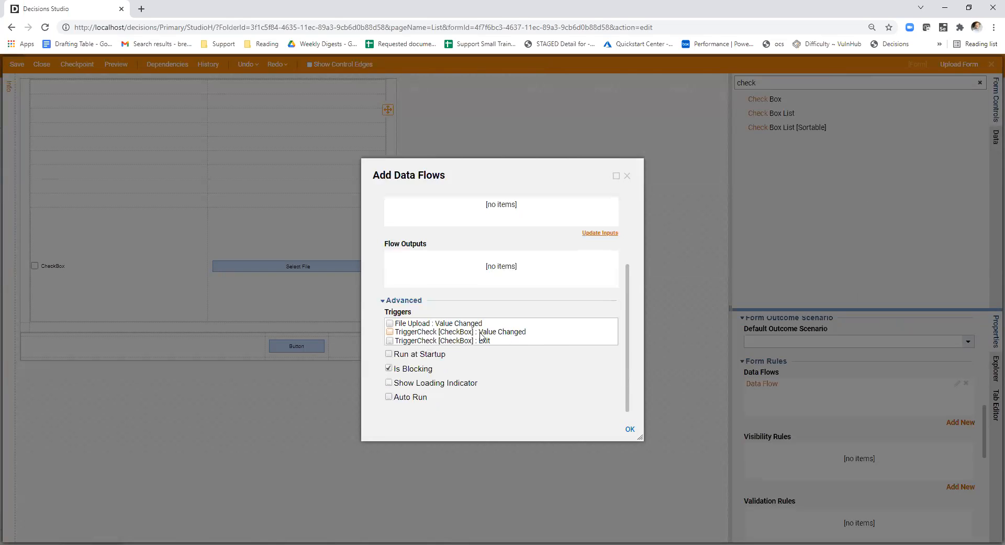
scroll(551, 380, "up", 2)
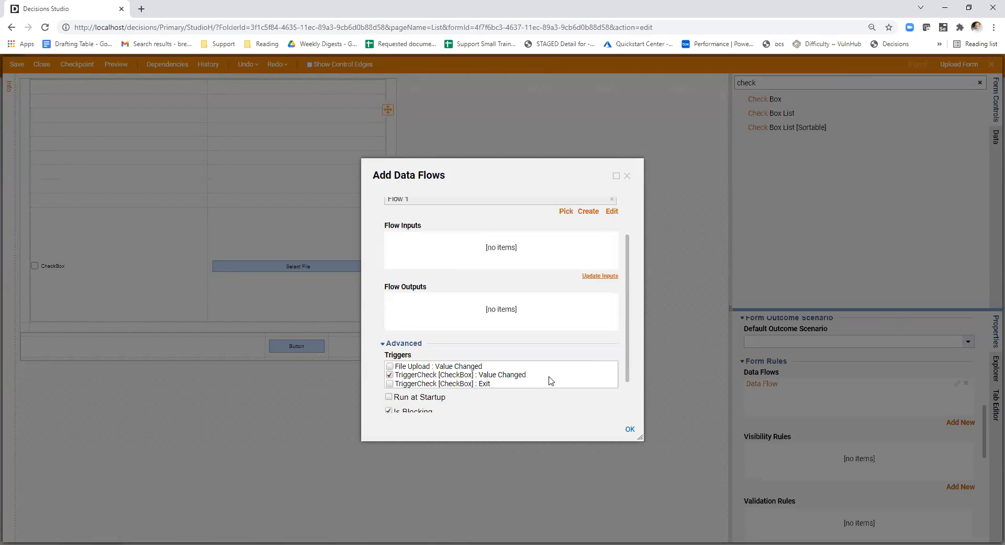
left_click(630, 429)
- Select the File Upload control, enlarge the properties area, and review the control's common properties
left_click(343, 289)
left_click_drag(763, 309, 762, 218)
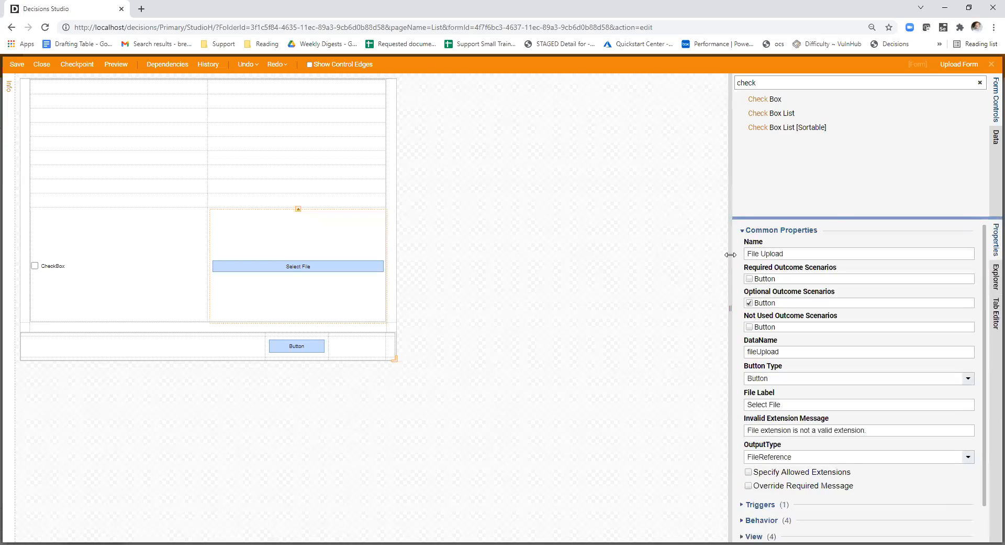
left_click_drag(731, 254, 611, 238)
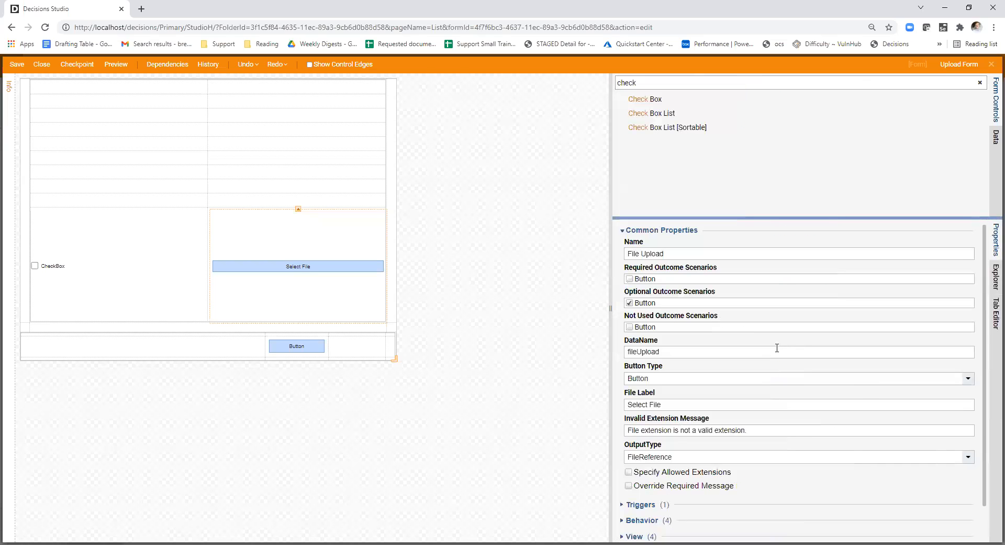
scroll(777, 348, "down", 1)
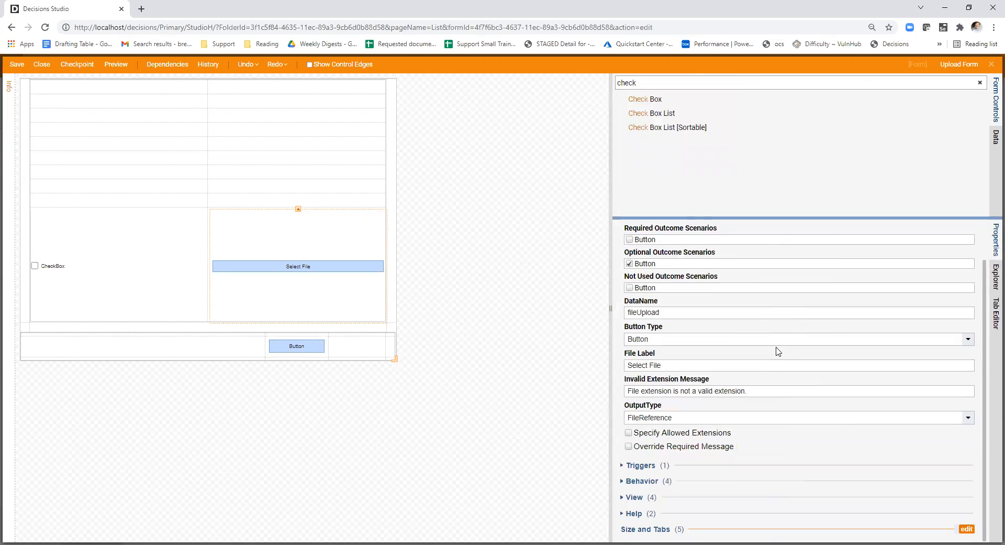
scroll(778, 349, "up", 1)
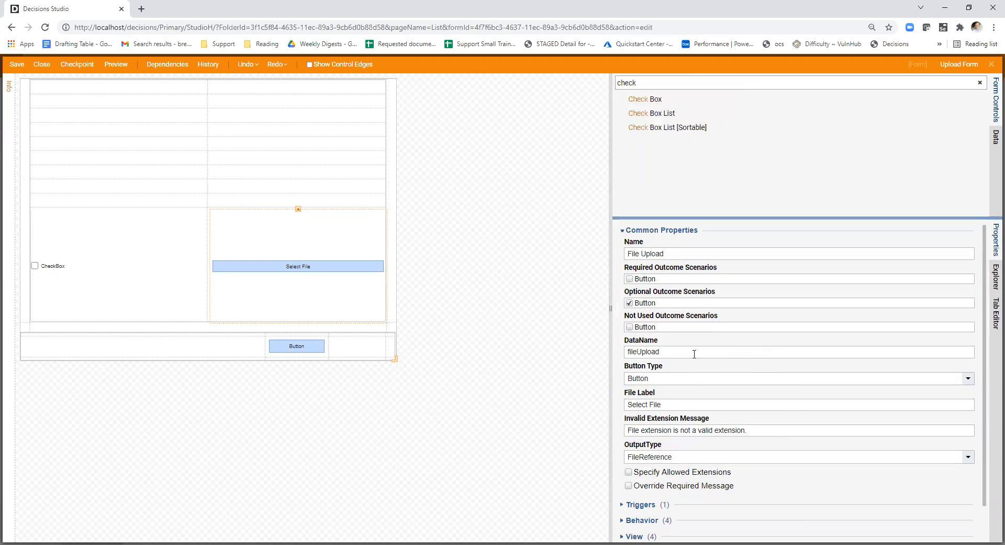
- Open the form's Clear Data data flow settings, and examine its inputs, outputs and triggers
left_click(503, 386)
left_click(298, 282)
left_click(445, 292)
scroll(848, 400, "down", 1)
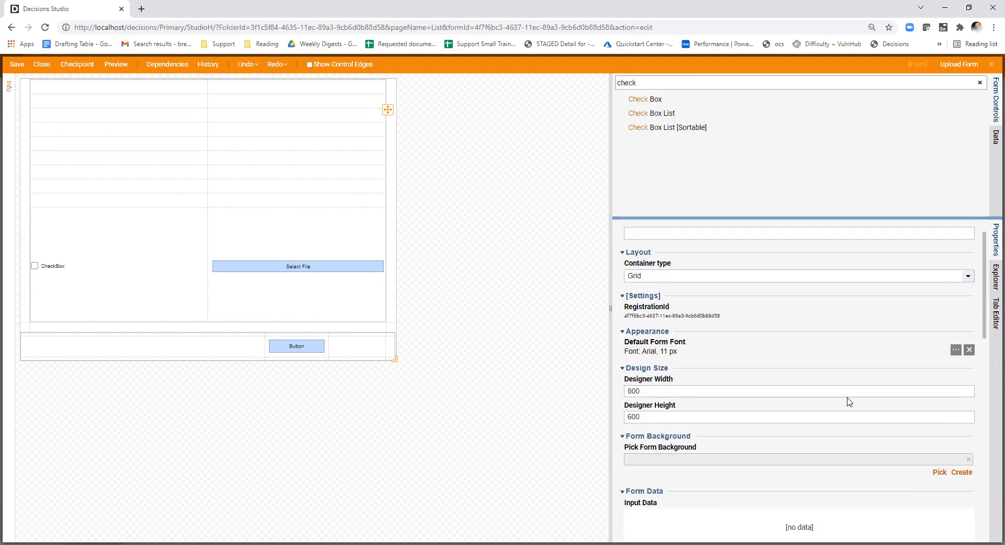
scroll(849, 402, "down", 5)
left_click(958, 343)
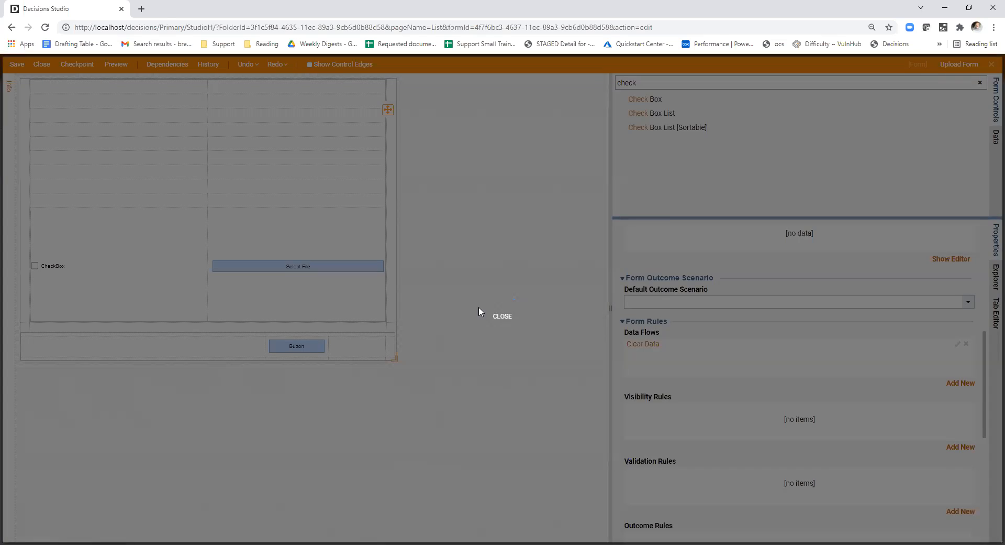
scroll(542, 291, "down", 2)
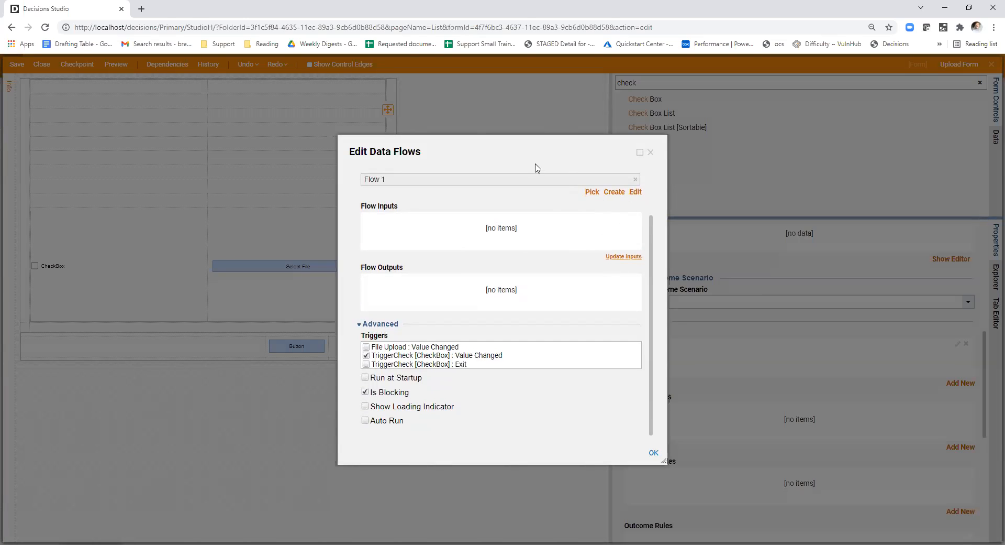
left_click(651, 153)
- Close the form and choose a mapping for the Trigger Check input of the upload flow's form step
left_click(43, 64)
left_click(602, 359)
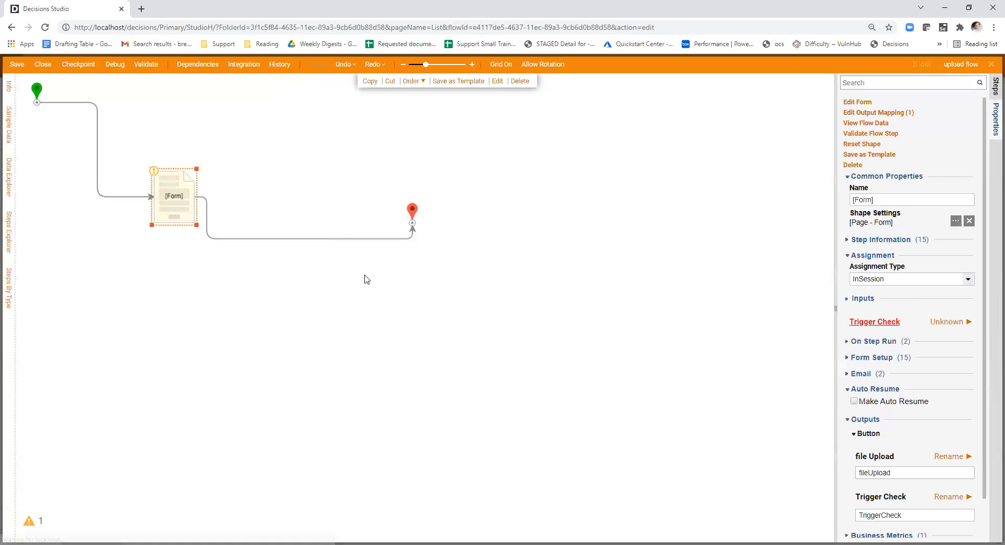
left_click(951, 322)
left_click(861, 326)
scroll(935, 344, "down", 1)
scroll(931, 303, "up", 1)
- Edit the form step's form, set the File Upload control's output type to FileData, and save the form
left_click(867, 103)
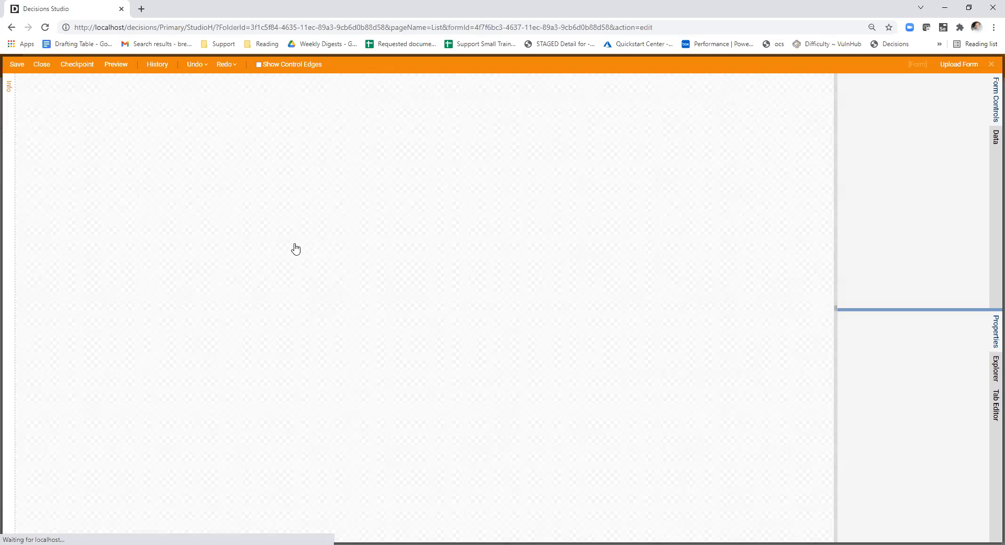
scroll(911, 408, "down", 1)
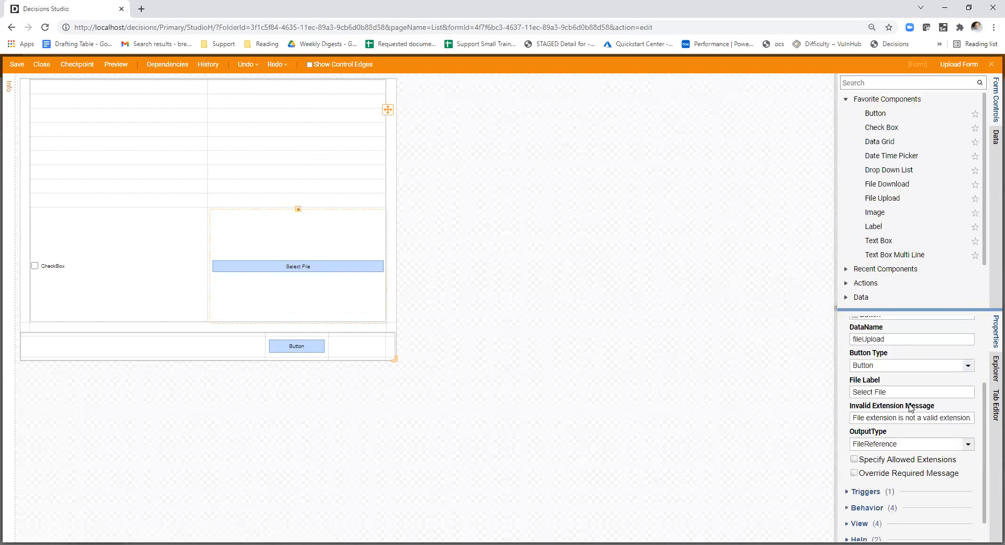
left_click(968, 444)
left_click(889, 456)
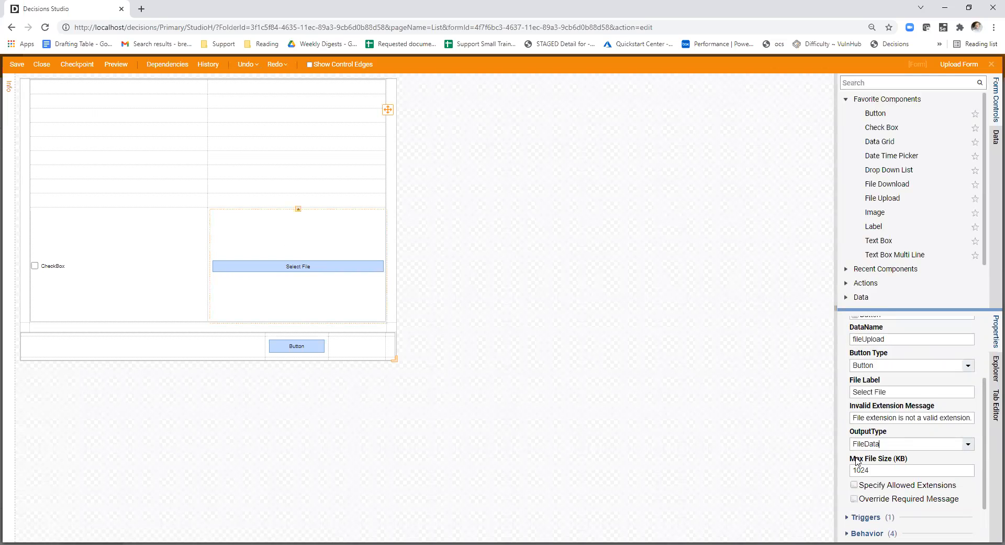
left_click(729, 441)
key("ctrl+s")
left_click(594, 357)
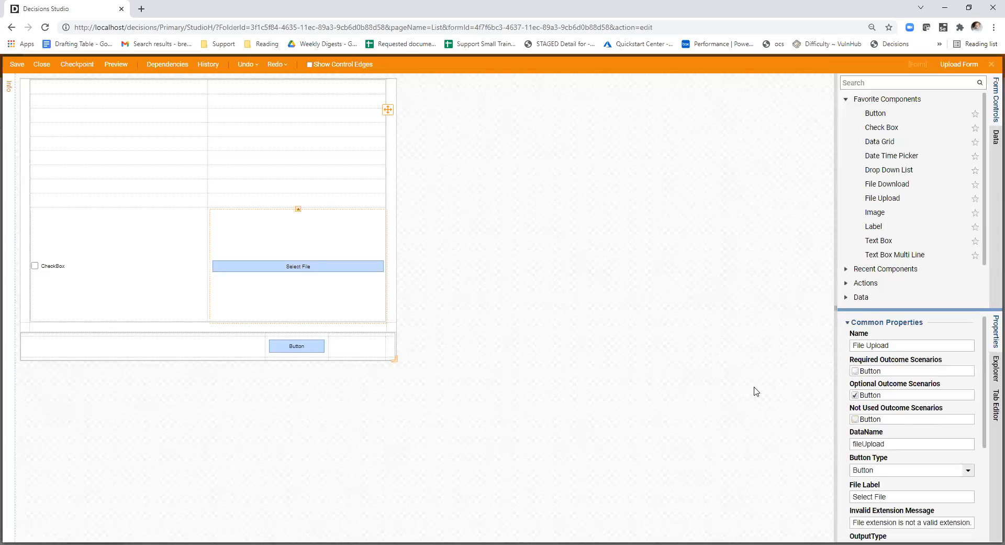
- Reopen the Clear Data data flow settings, update the flow inputs, and check its outputs and triggers
left_click(756, 391)
scroll(956, 416, "down", 6)
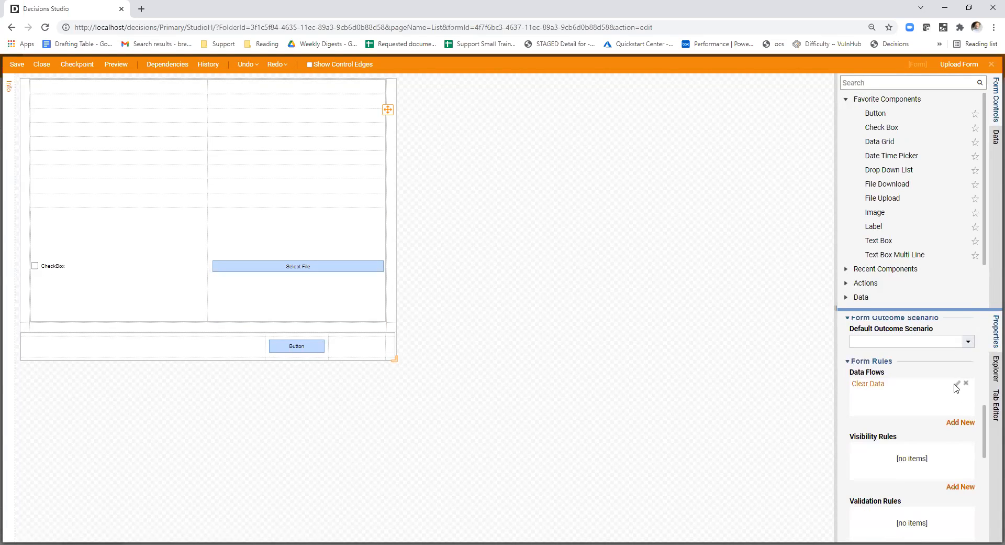
left_click(957, 385)
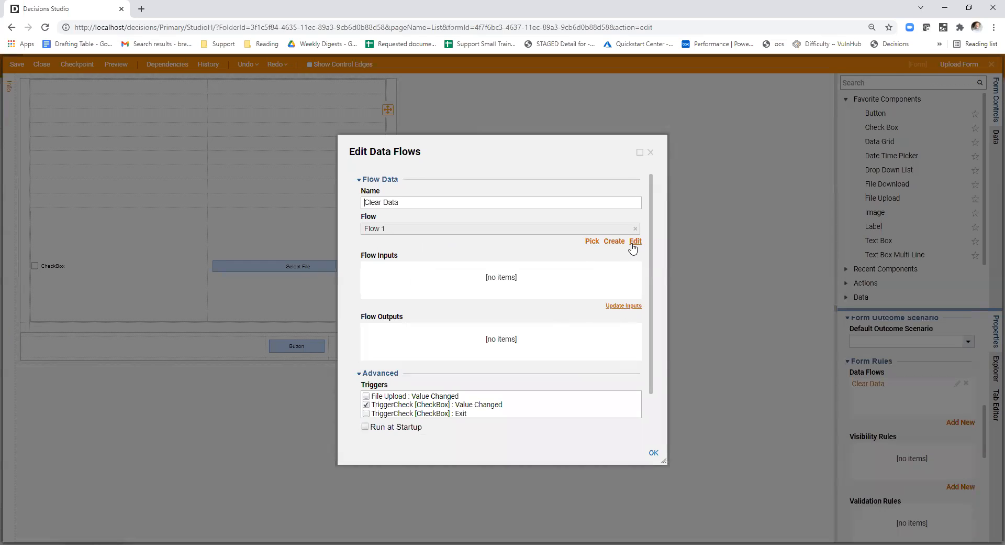
left_click(622, 307)
scroll(586, 312, "down", 2)
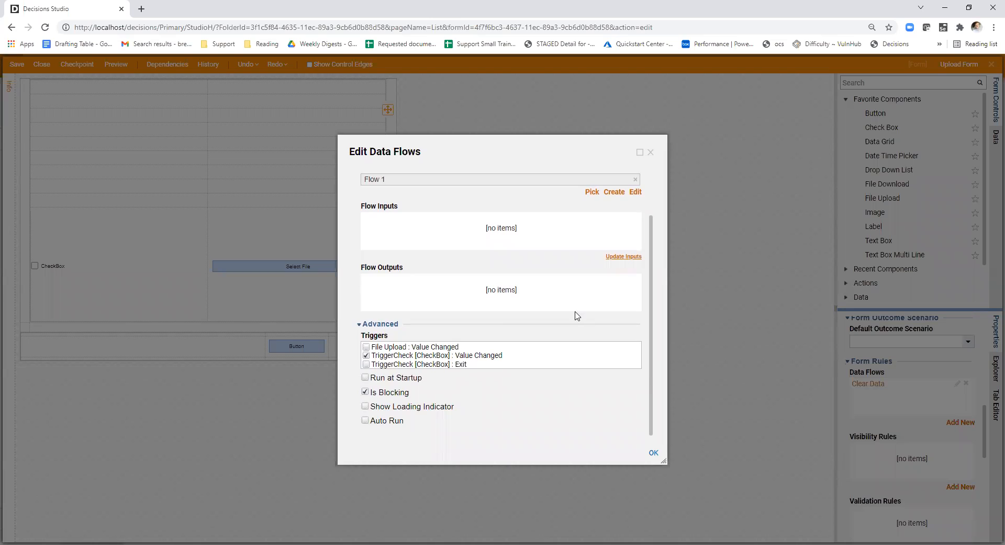
scroll(511, 331, "up", 1)
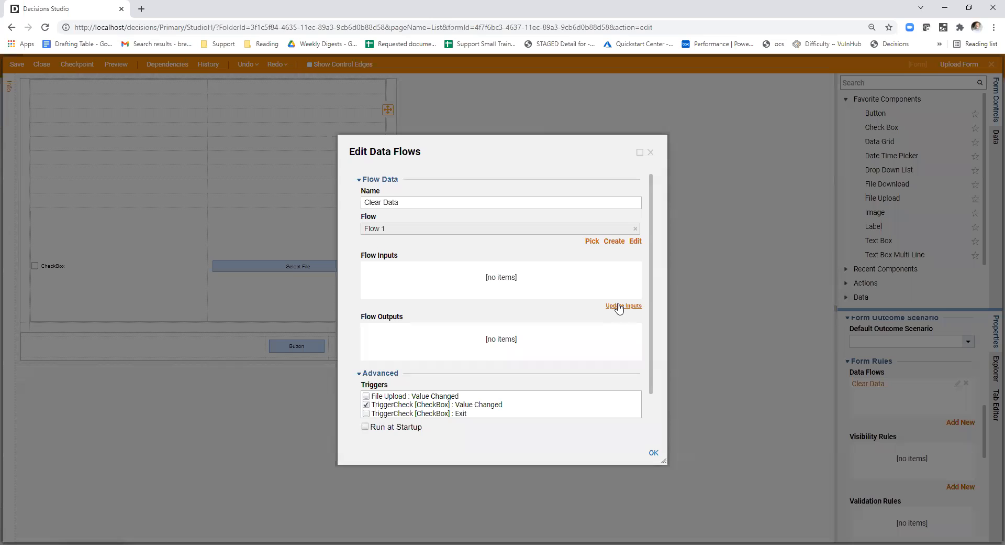
- Edit the Clear Data data flow's Flow 1 and define an output named Null of type FileData on its end step
scroll(538, 311, "down", 1)
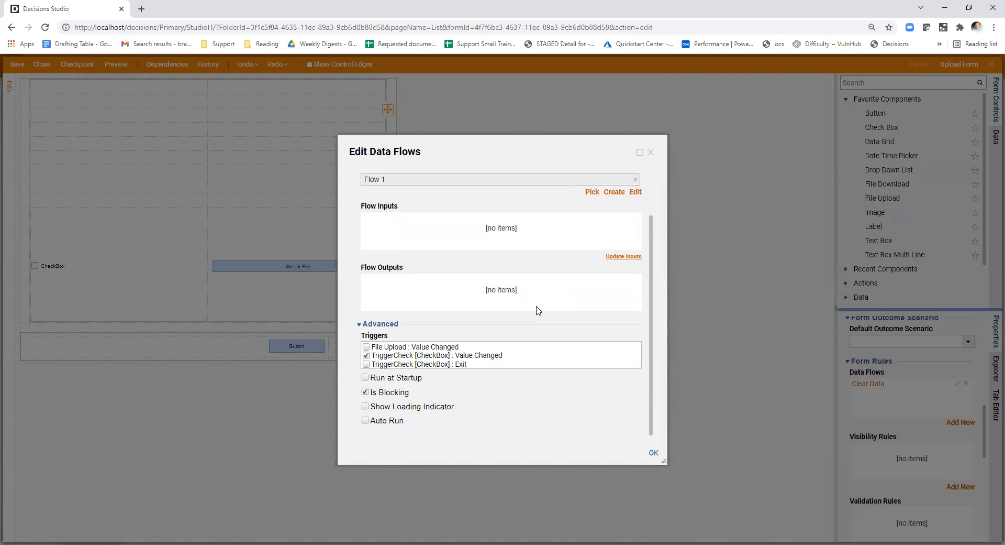
scroll(539, 310, "up", 1)
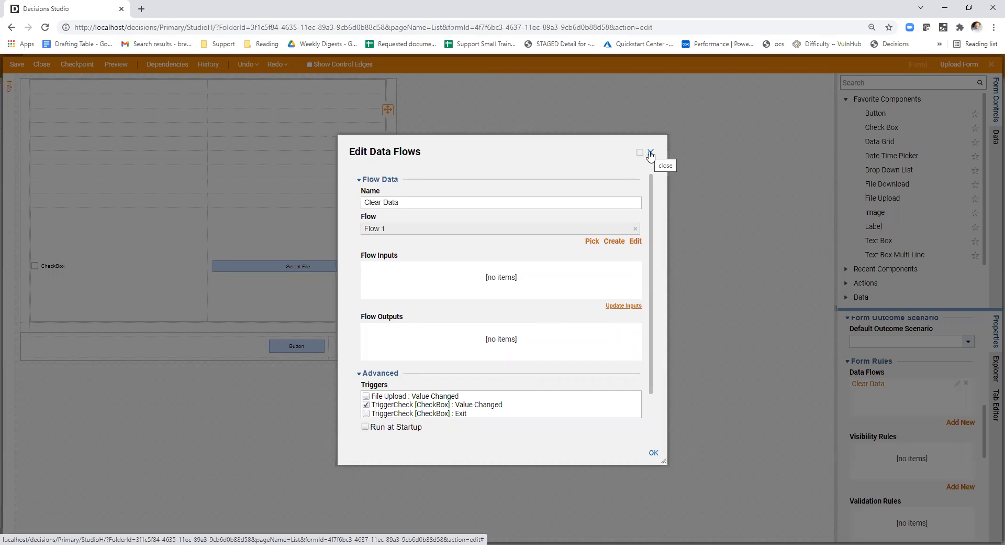
left_click(636, 241)
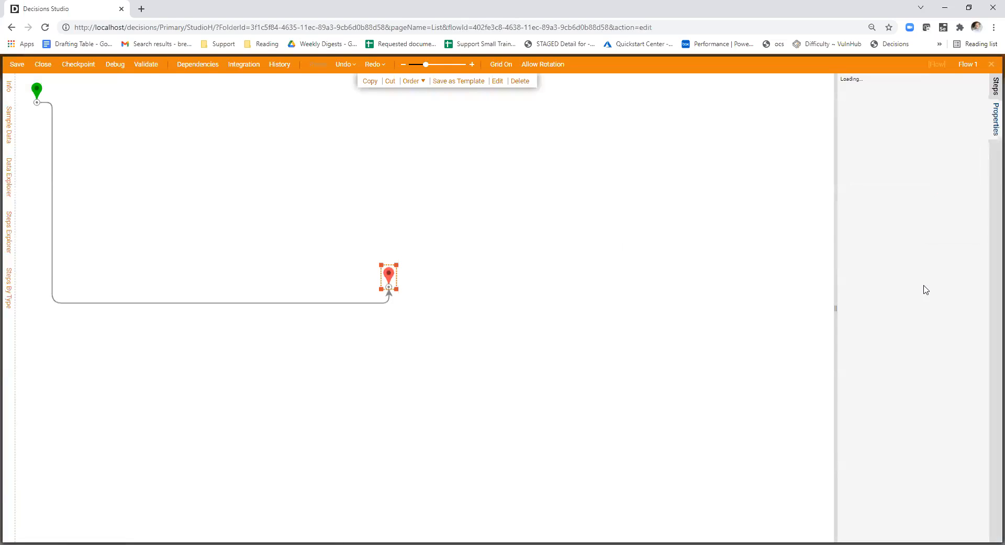
left_click(956, 296)
left_click(498, 192)
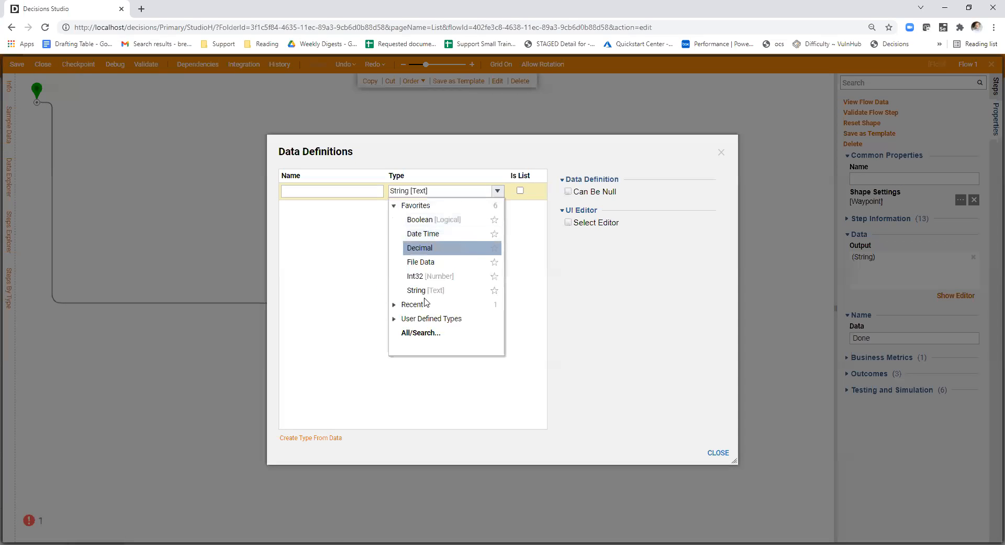
left_click(422, 333)
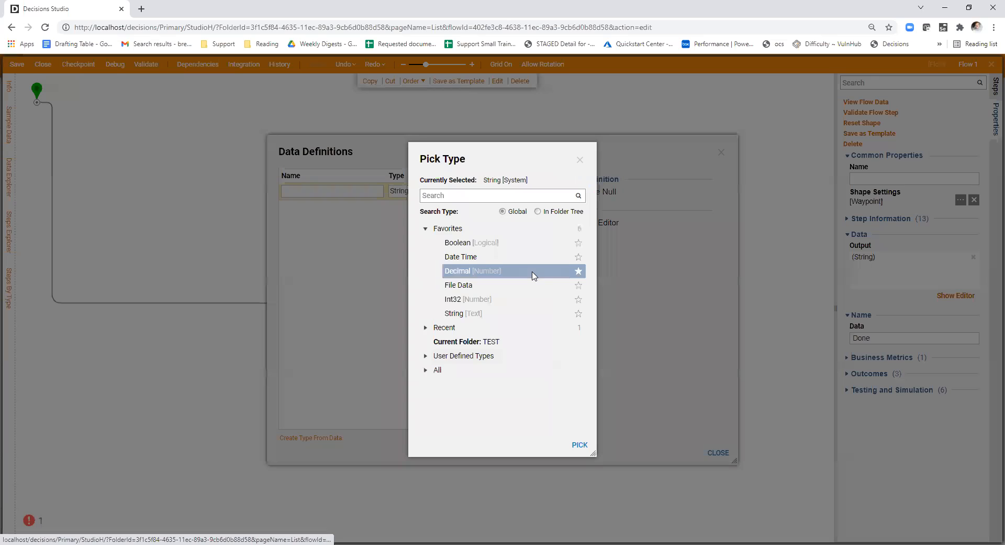
type("filedata")
left_click(521, 242)
left_click(579, 444)
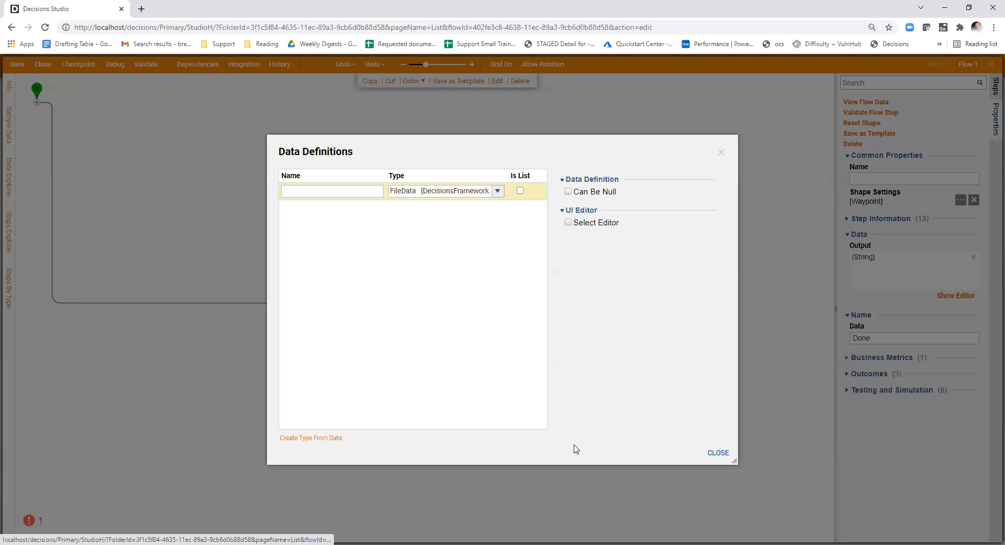
left_click(332, 193)
type("Null")
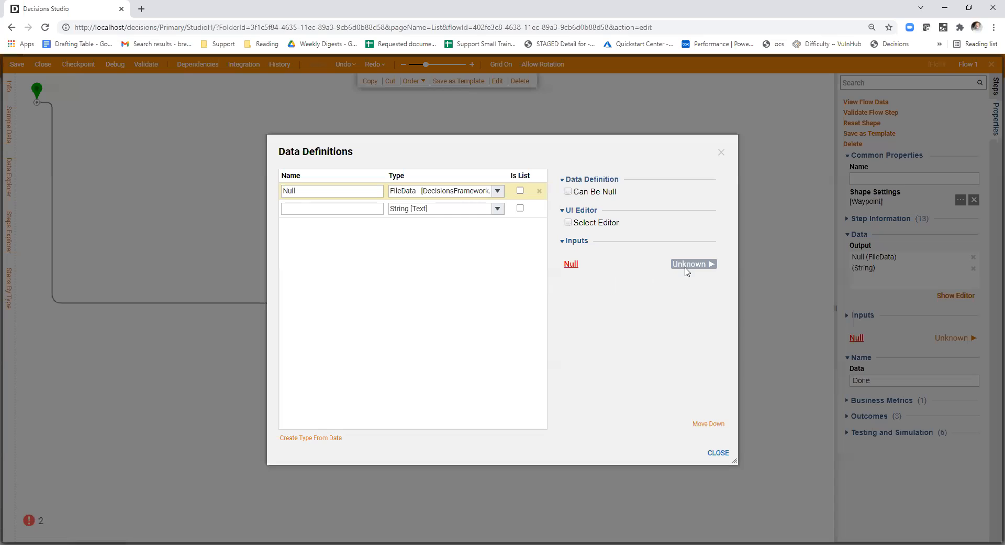
- Change the Null output's data type to FileReference and close the data definitions
left_click(691, 265)
left_click(498, 208)
left_click(451, 191)
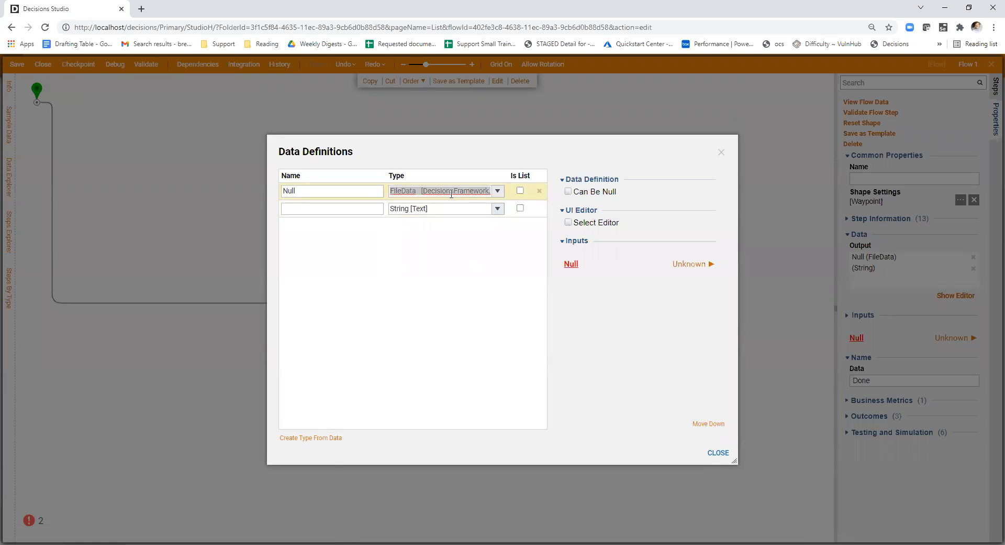
left_click(498, 192)
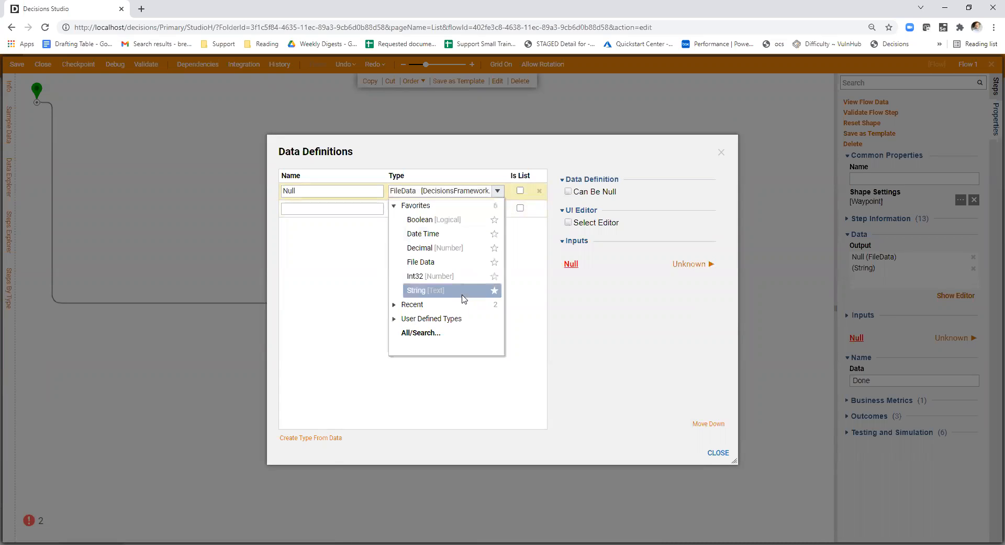
left_click(428, 334)
type("filerefer")
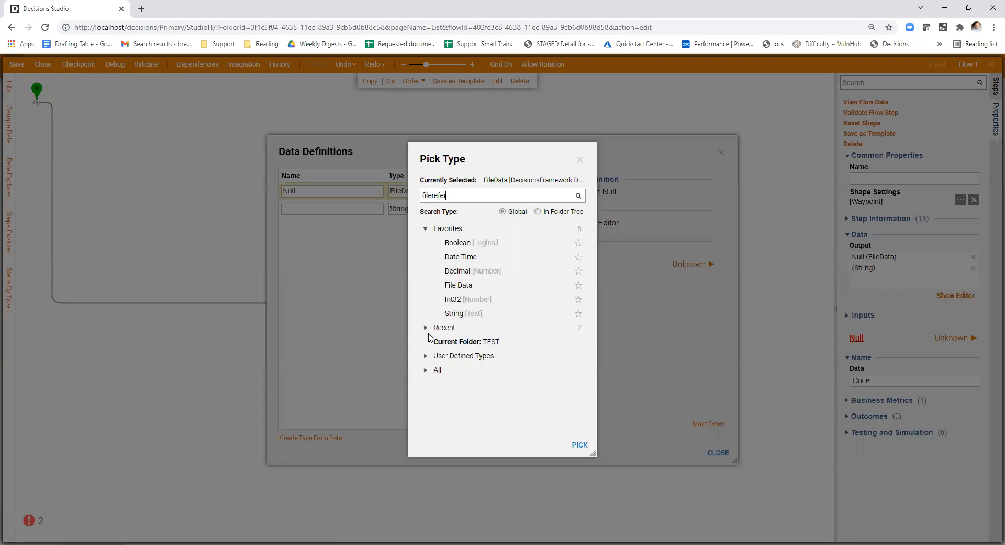
type("ence")
left_click(498, 229)
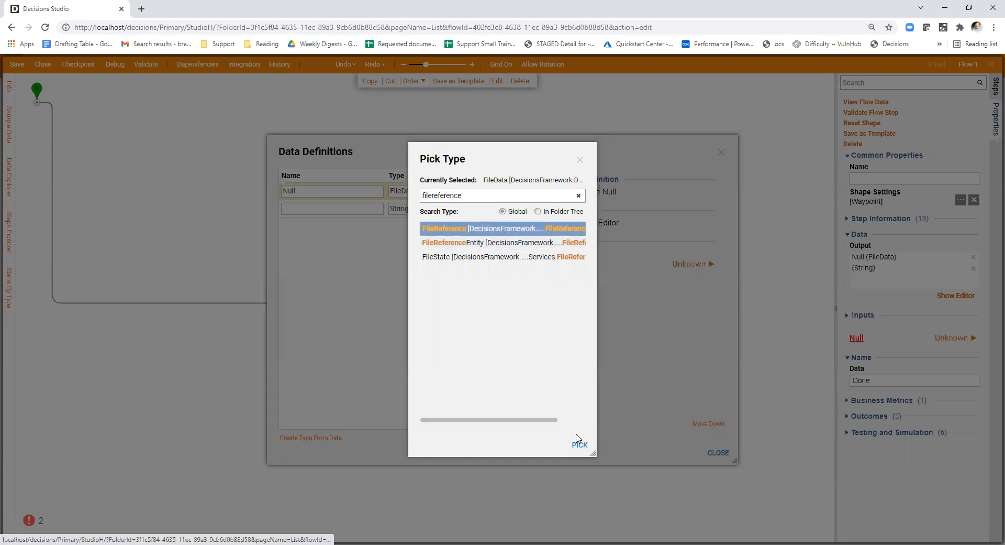
left_click(580, 444)
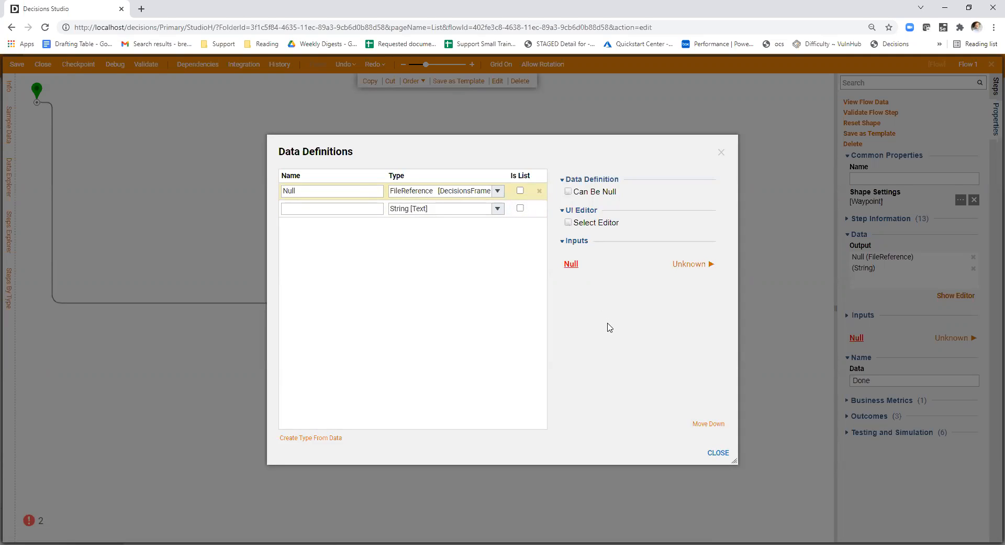
left_click(689, 264)
left_click(718, 452)
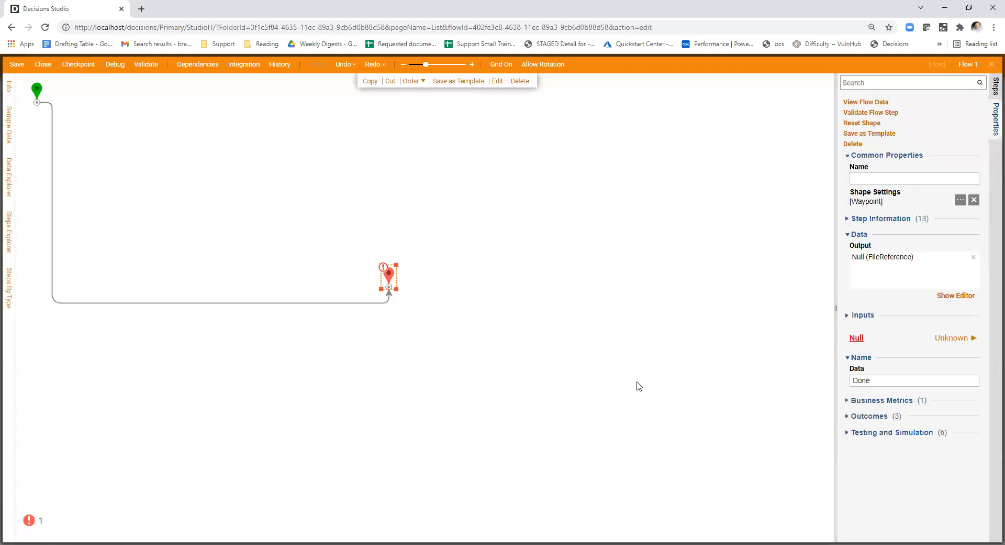
- Try the Build Data mapping for the end step's Null input and look over its fields
left_click(618, 375)
left_click(387, 278)
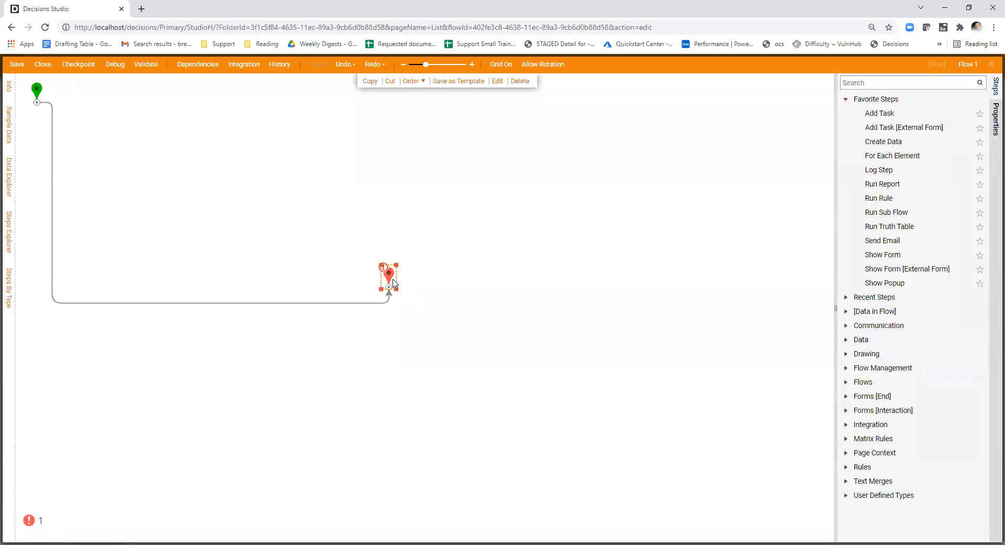
left_click(952, 391)
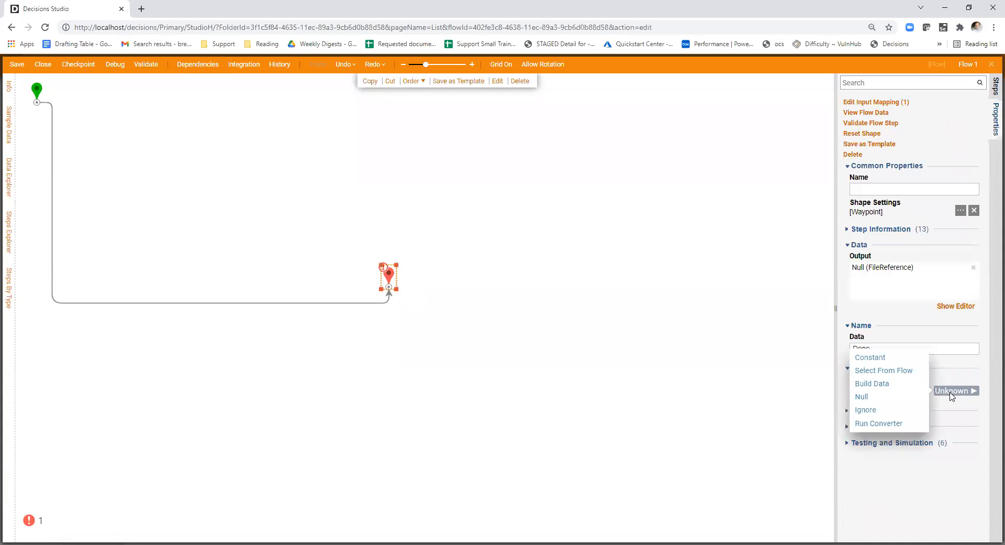
left_click(898, 385)
scroll(919, 393, "down", 1)
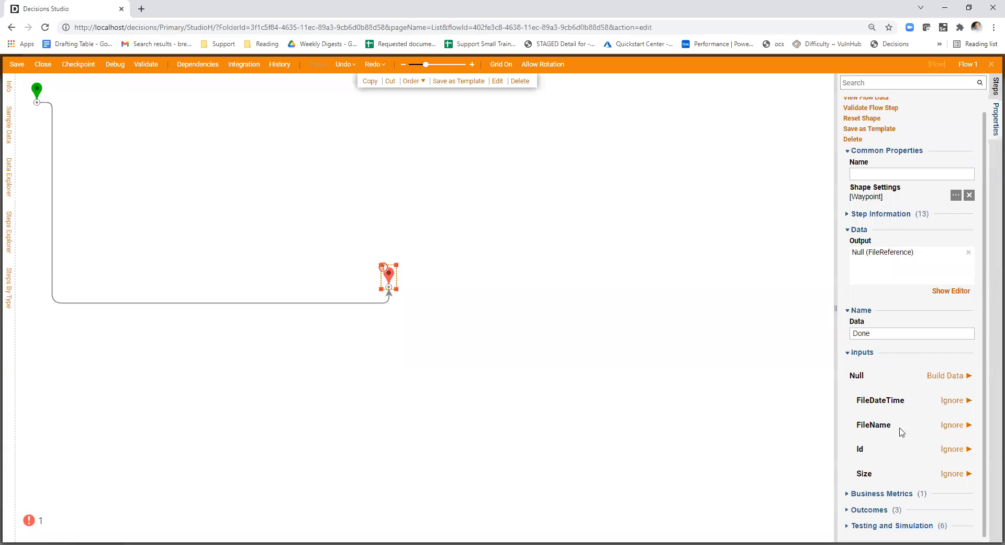
- Map the end step's Null input to Constant and accept the default FileReference value with an empty FileName and Id
left_click(943, 376)
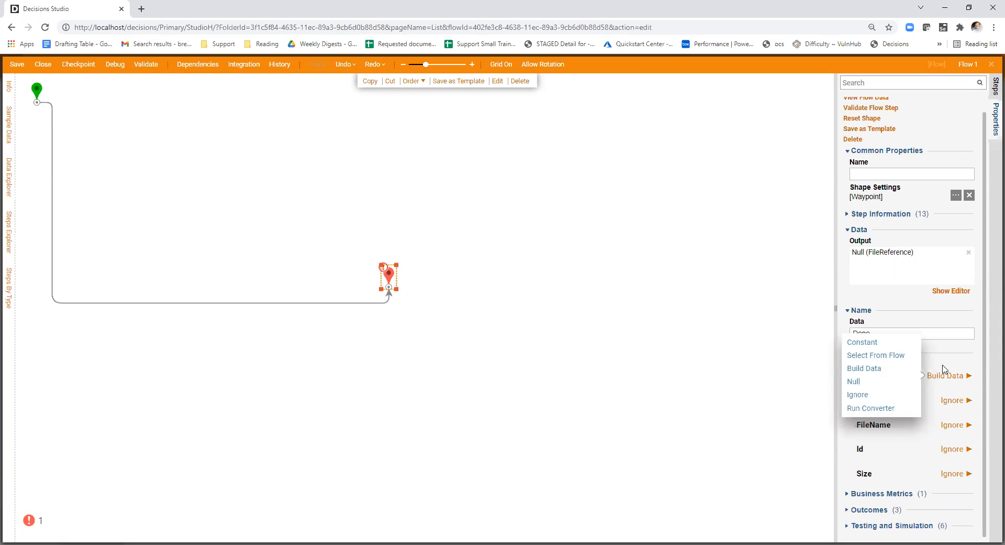
left_click(944, 371)
left_click(944, 375)
left_click(884, 343)
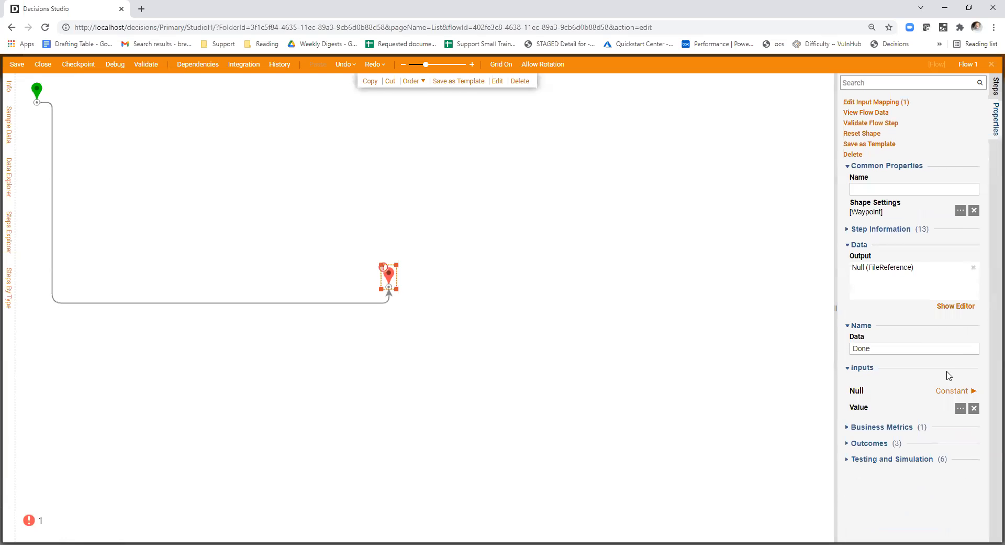
left_click(322, 203)
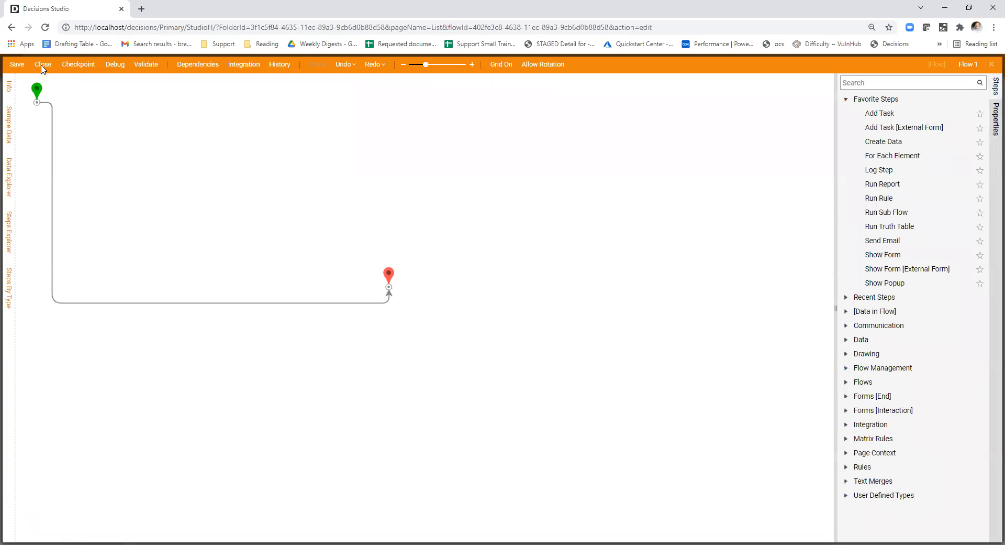
left_click(391, 275)
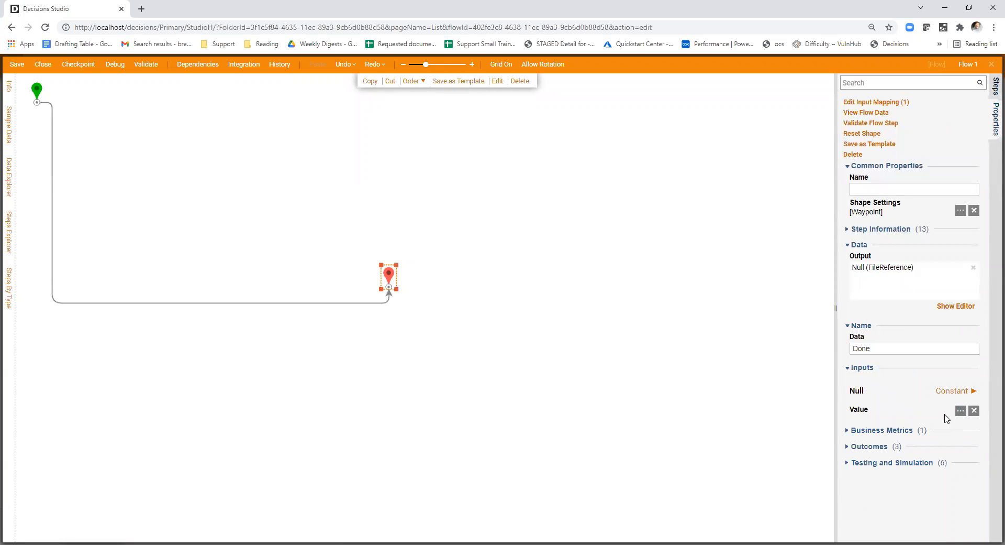
left_click(960, 410)
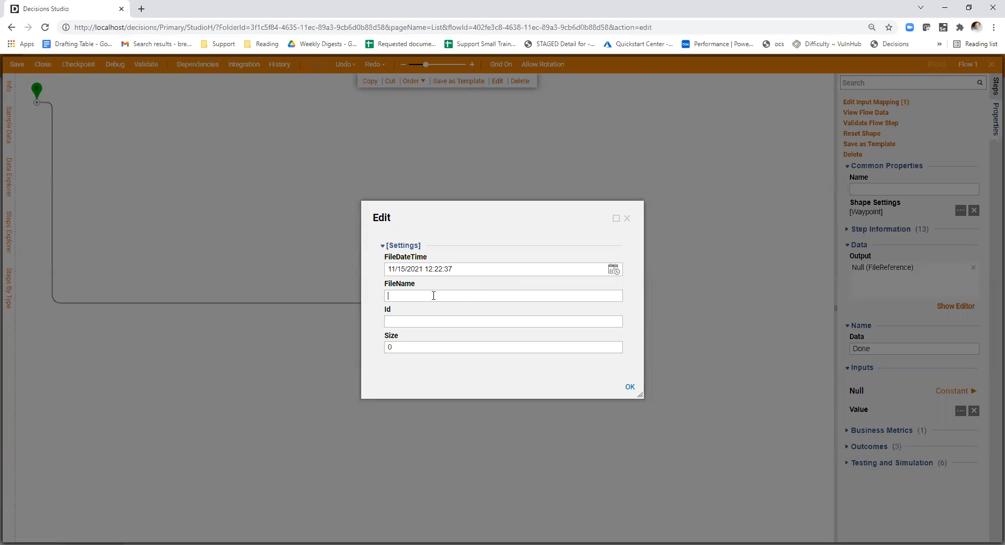
left_click(630, 386)
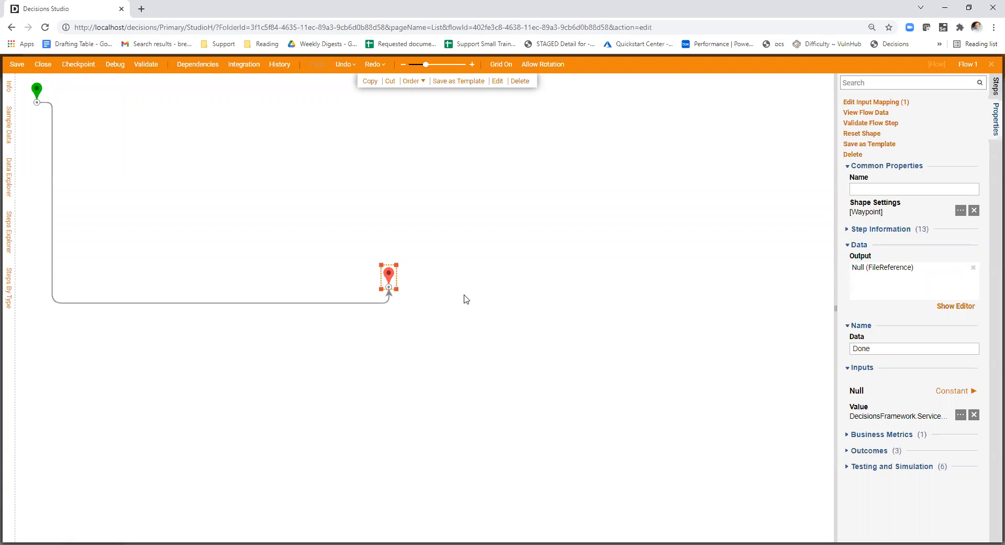
- Check the mapping options and constant value fields of the end step's Null input once more
left_click(40, 61)
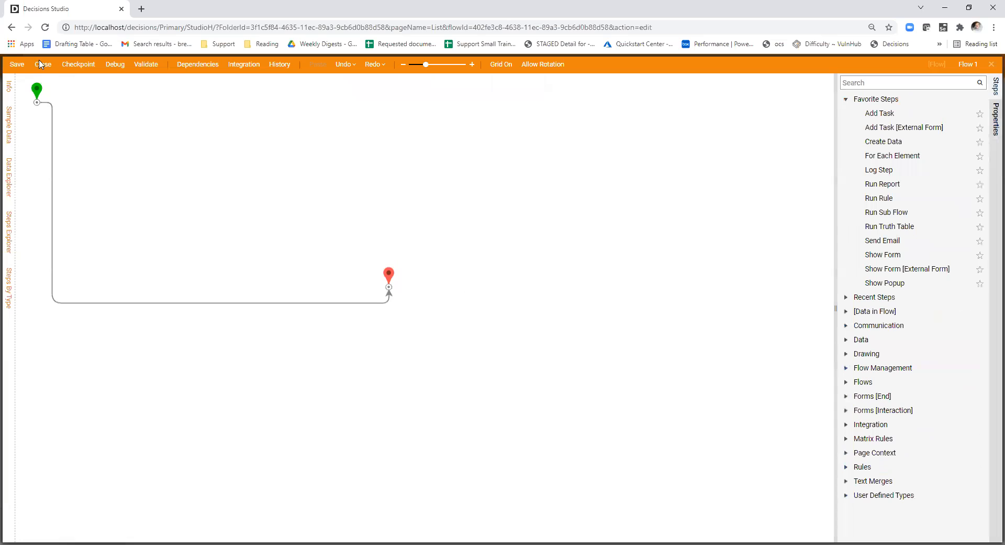
left_click(40, 64)
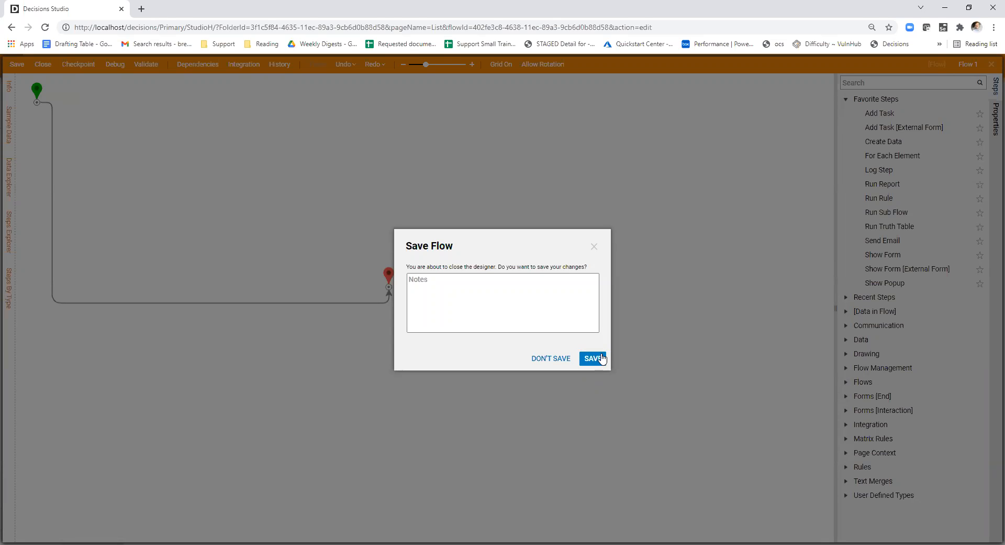
left_click(593, 247)
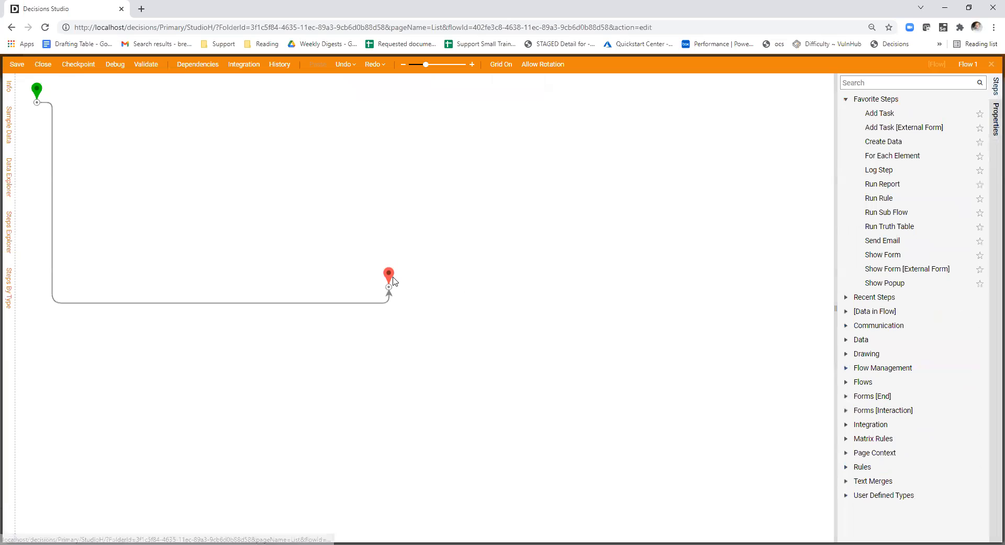
left_click(953, 390)
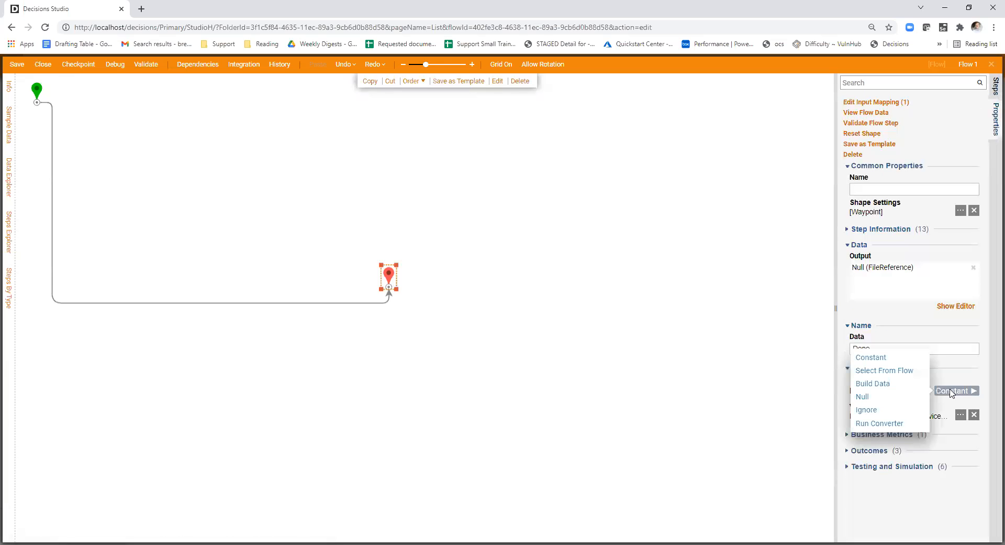
left_click(961, 414)
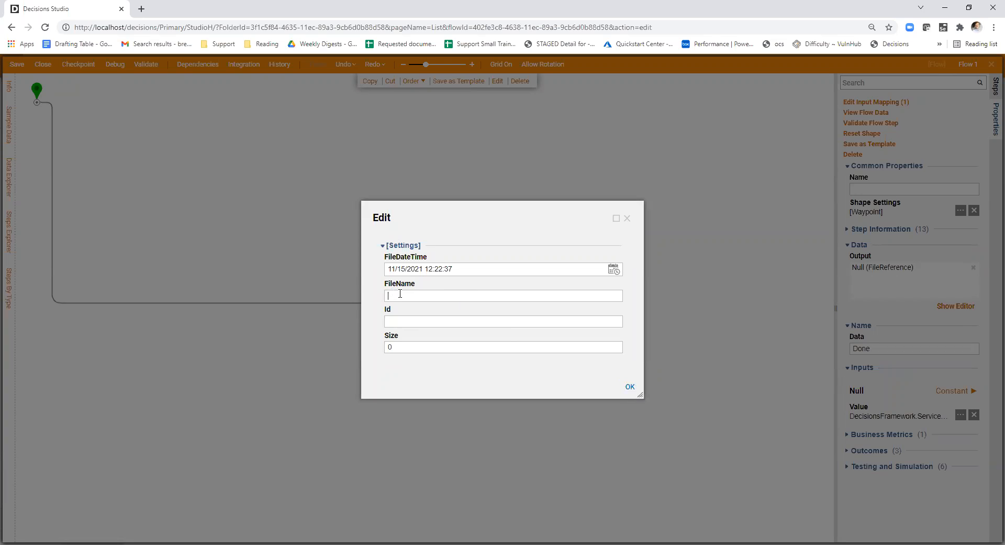
left_click(630, 386)
- Close Flow 1 and save its changes
left_click(29, 75)
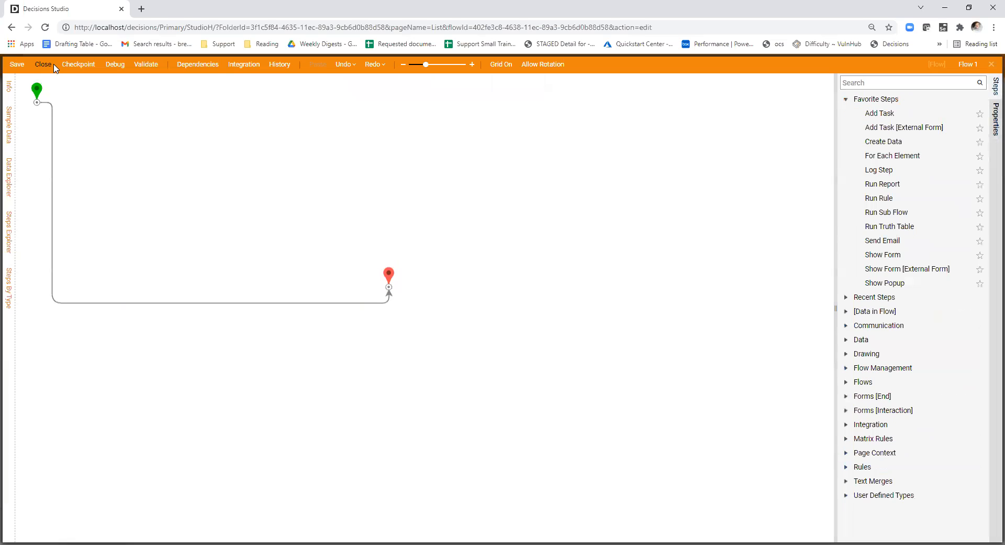
left_click(52, 65)
left_click(590, 358)
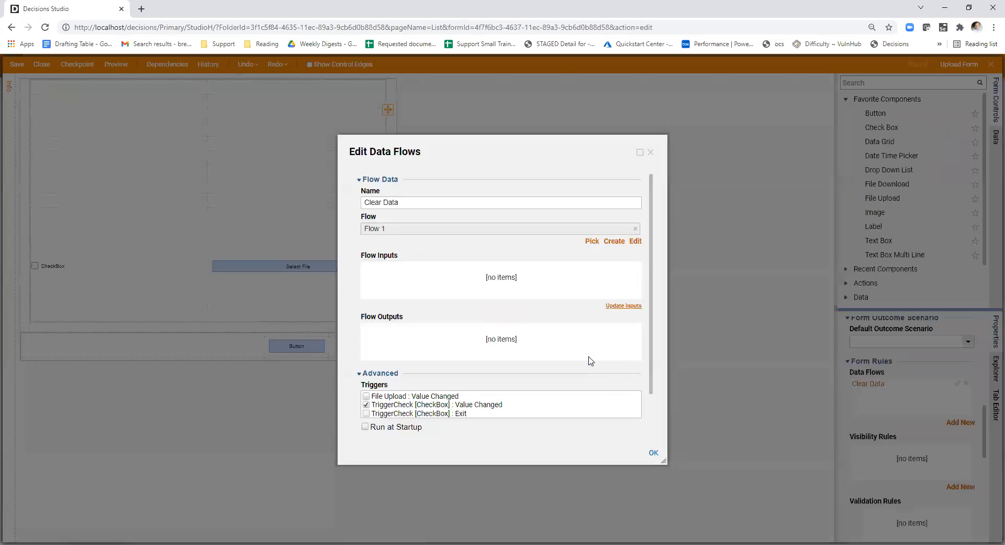
- Update the inputs of the Clear Data data flow, check the Null output's settings, and confirm the data flow
left_click(621, 306)
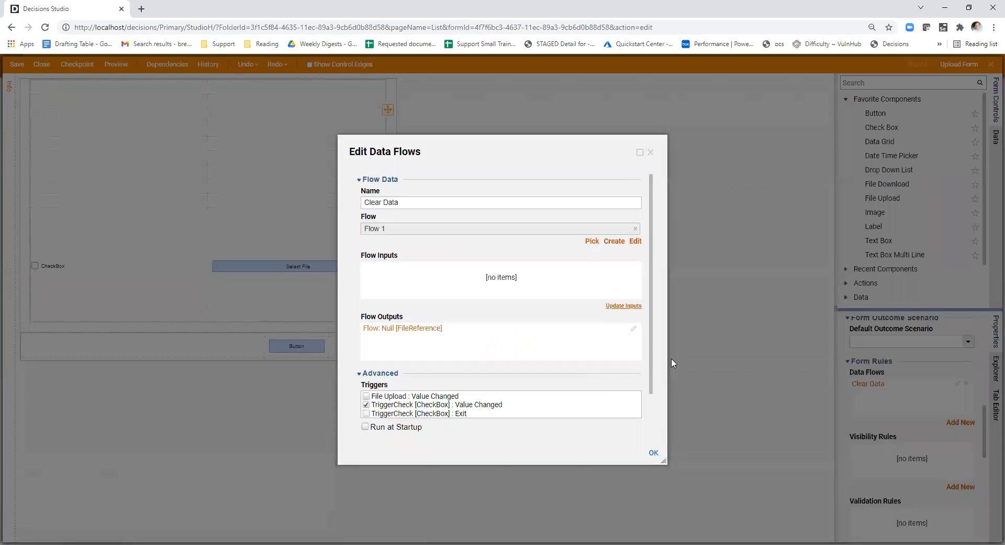
left_click(633, 329)
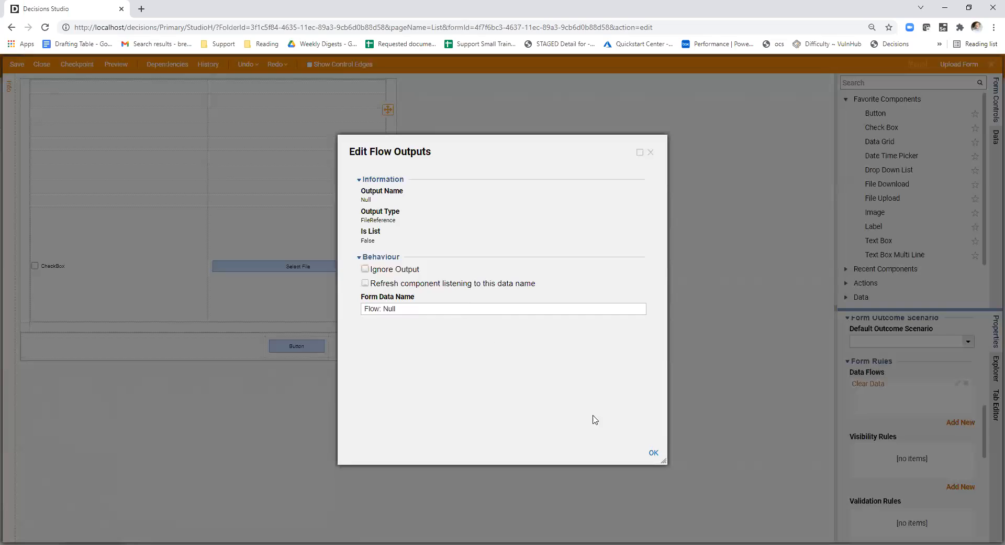
left_click(653, 452)
scroll(537, 358, "down", 2)
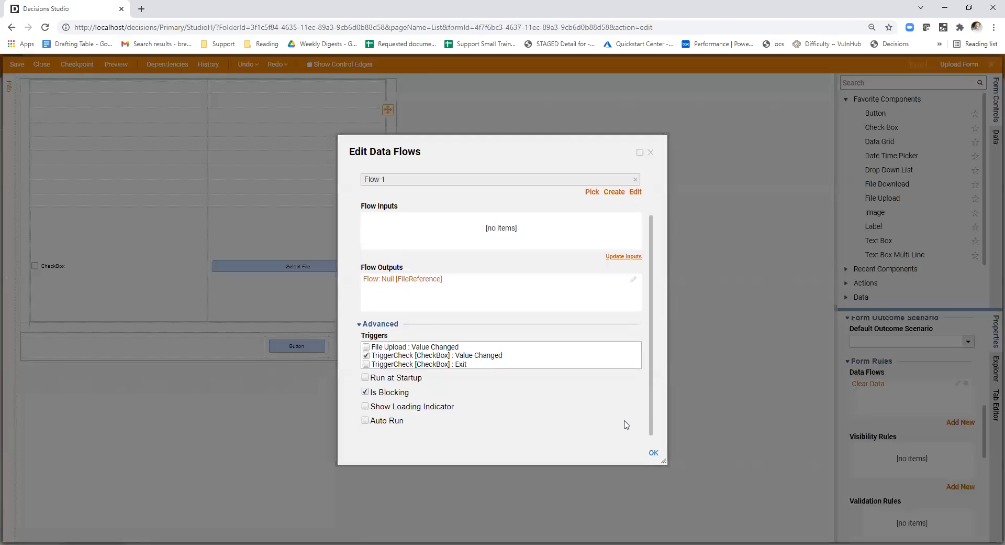
left_click(652, 452)
- Pick Flow: Null from the form data as the File Upload control's data name
left_click(316, 295)
scroll(848, 413, "down", 2)
left_click(951, 352)
left_click(473, 241)
left_click(441, 241)
left_click(568, 391)
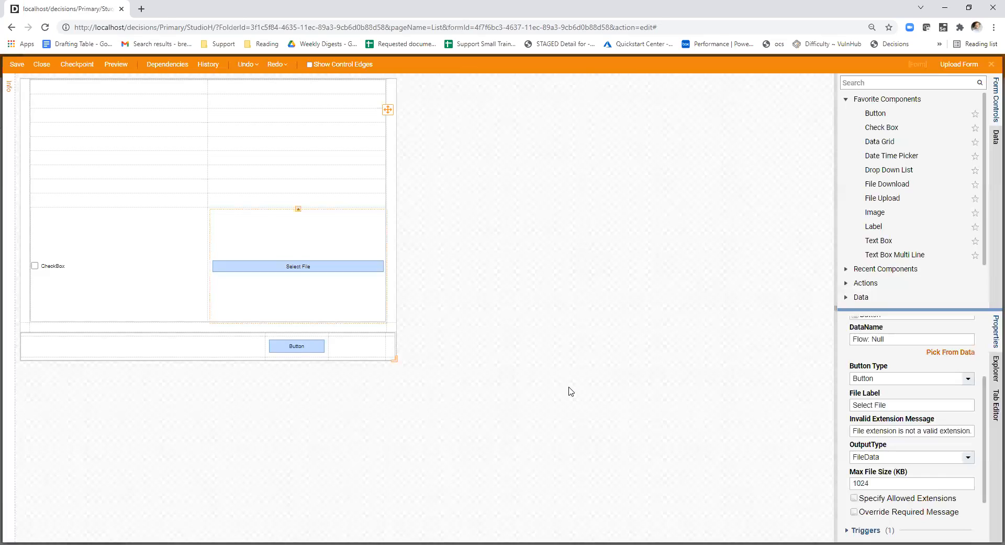
left_click(608, 381)
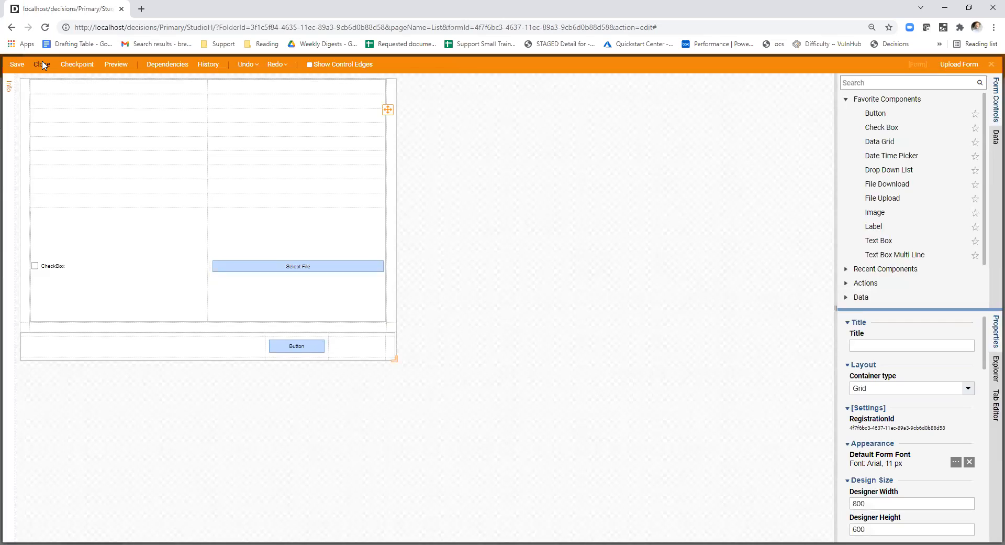
- Save and close Upload Form and start debugging the upload flow
left_click(42, 64)
left_click(587, 361)
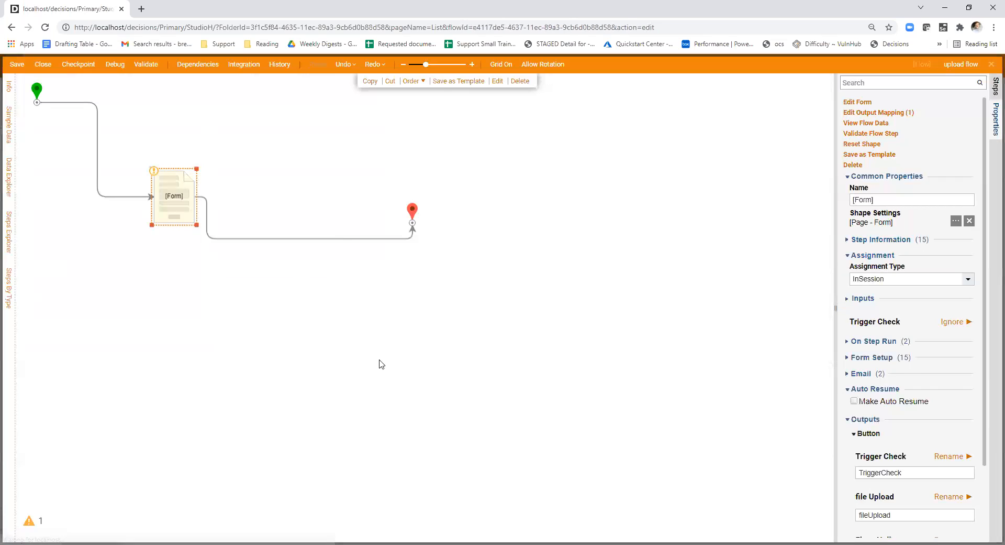
left_click(116, 64)
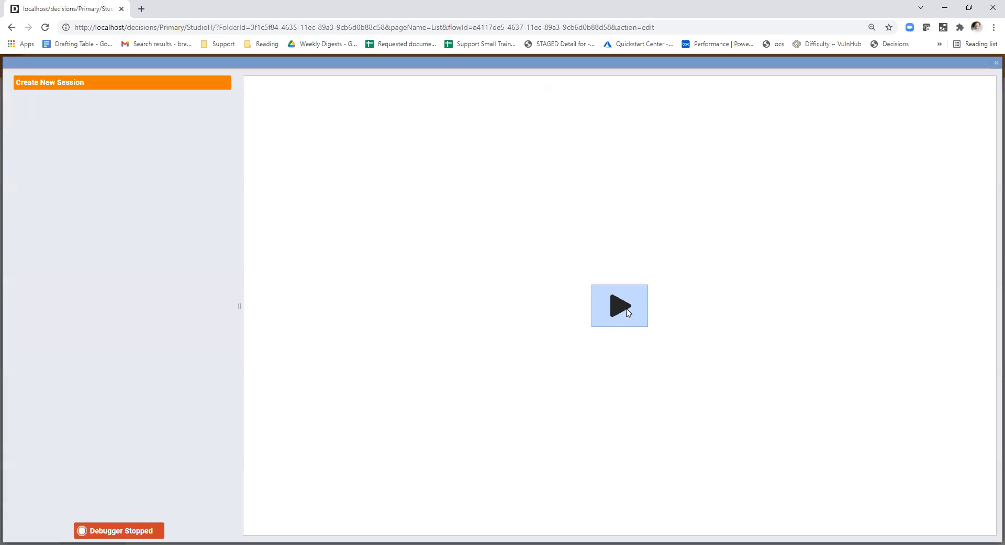
- Run the debug session and upload InstallerSetup.xml through the form's File Upload control
left_click(550, 364)
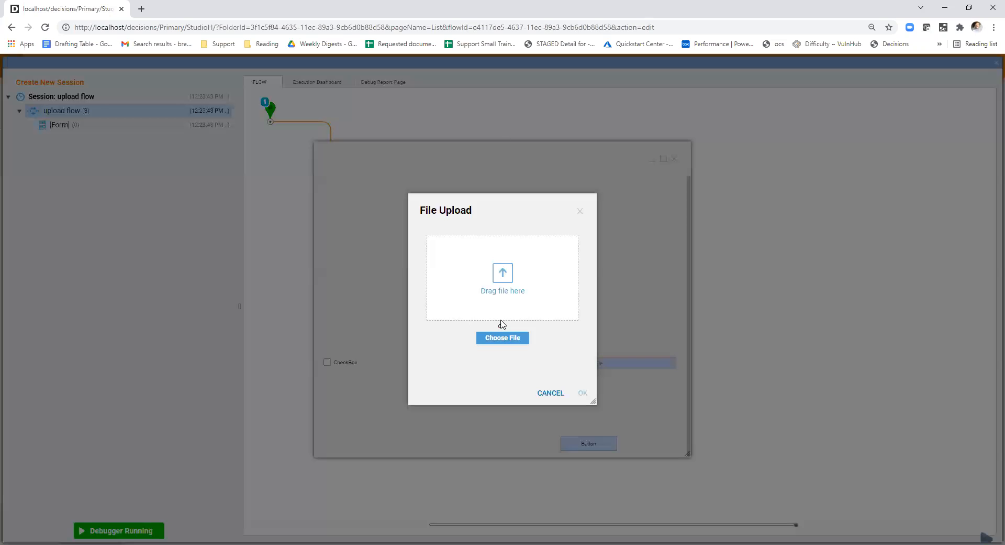
left_click(502, 337)
left_click(220, 104)
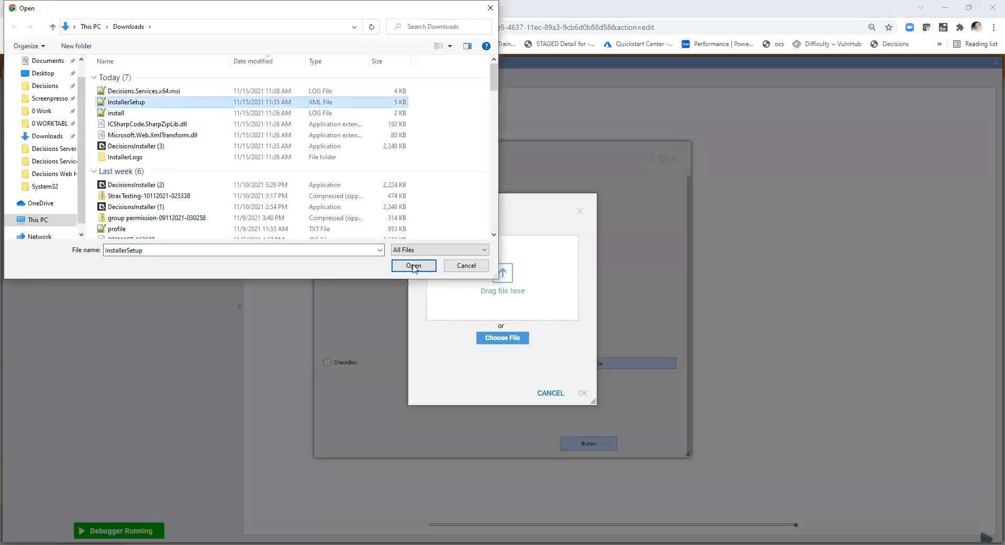
left_click(415, 330)
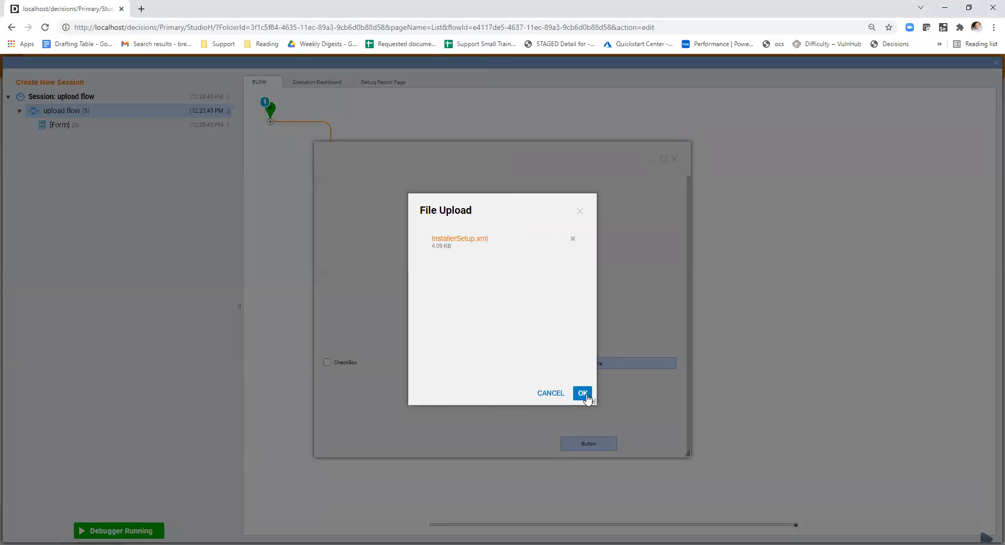
left_click(584, 393)
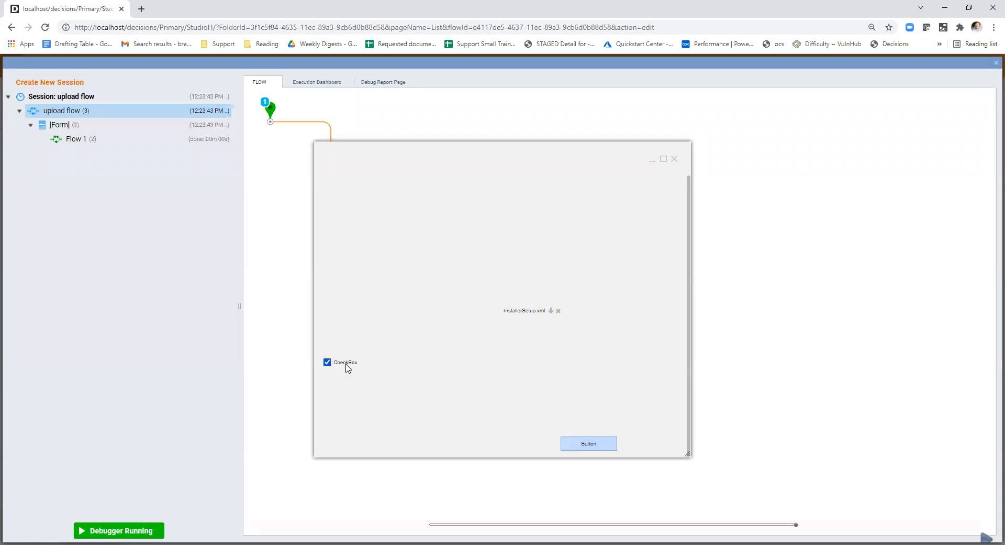
- Toggle the form's check box to test Clear Data, list the Flow 1 runs, and close the debug form
left_click(344, 363)
left_click(344, 363)
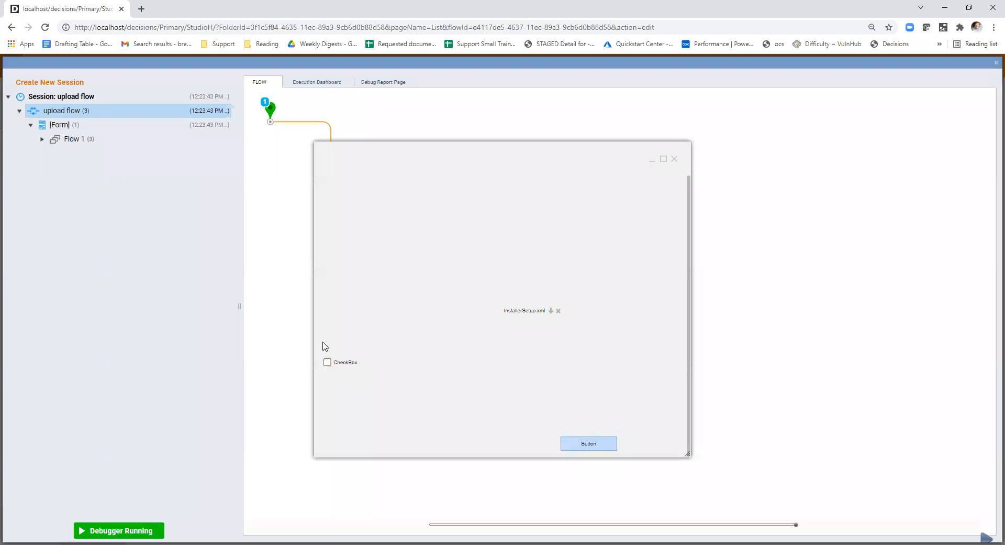
left_click(40, 140)
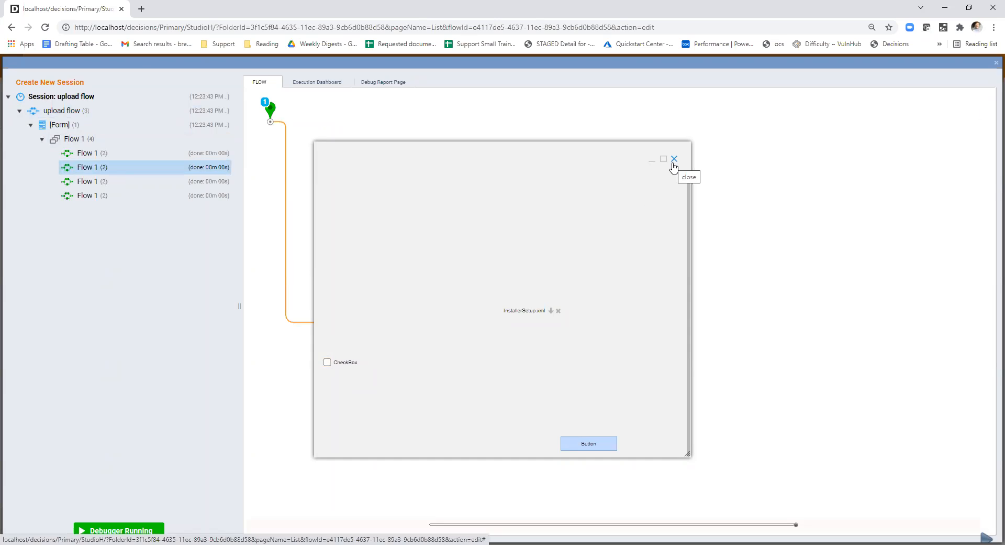
left_click(674, 159)
- Check the [Form] step's inputs and outputs in the upload flow and open its form for editing
left_click(178, 200)
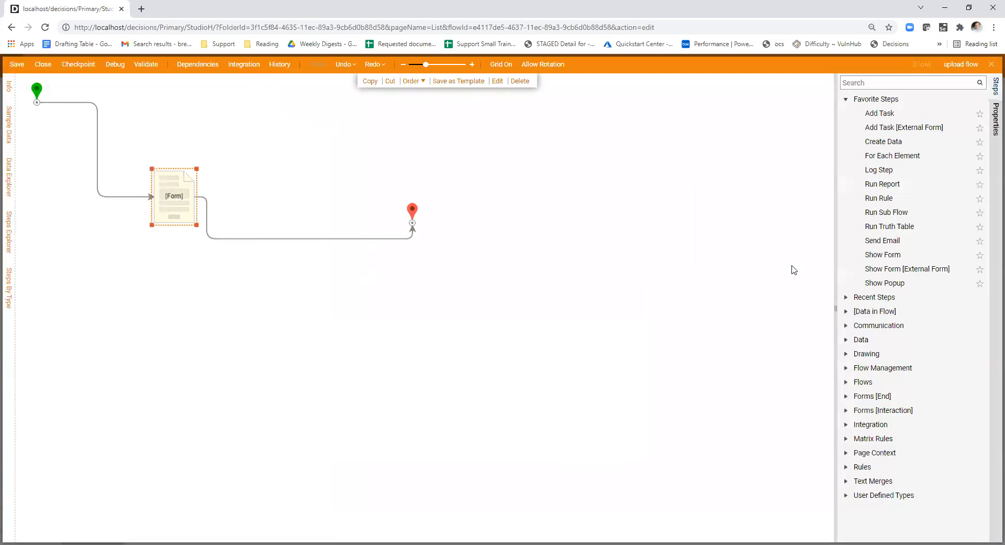
scroll(908, 205, "down", 1)
scroll(909, 206, "down", 1)
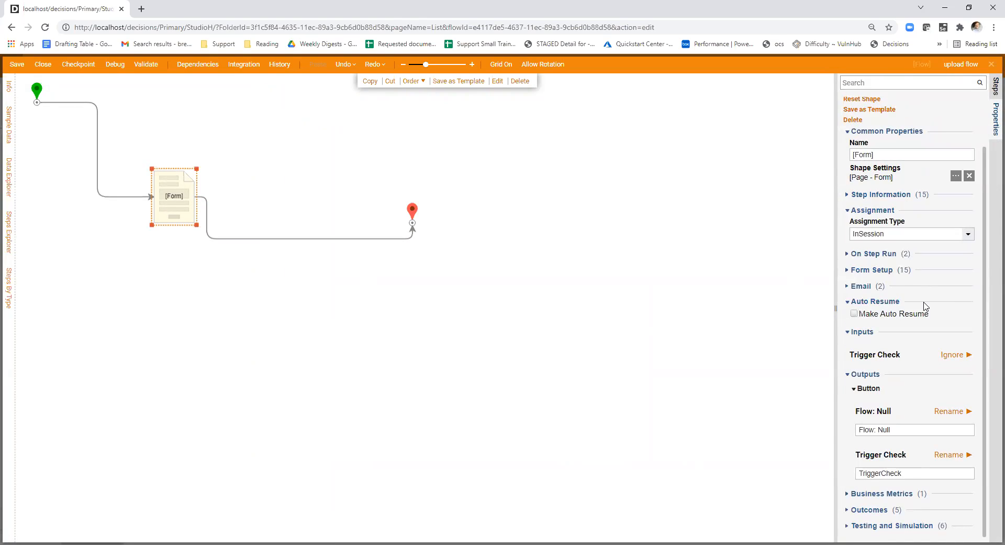
scroll(925, 306, "up", 2)
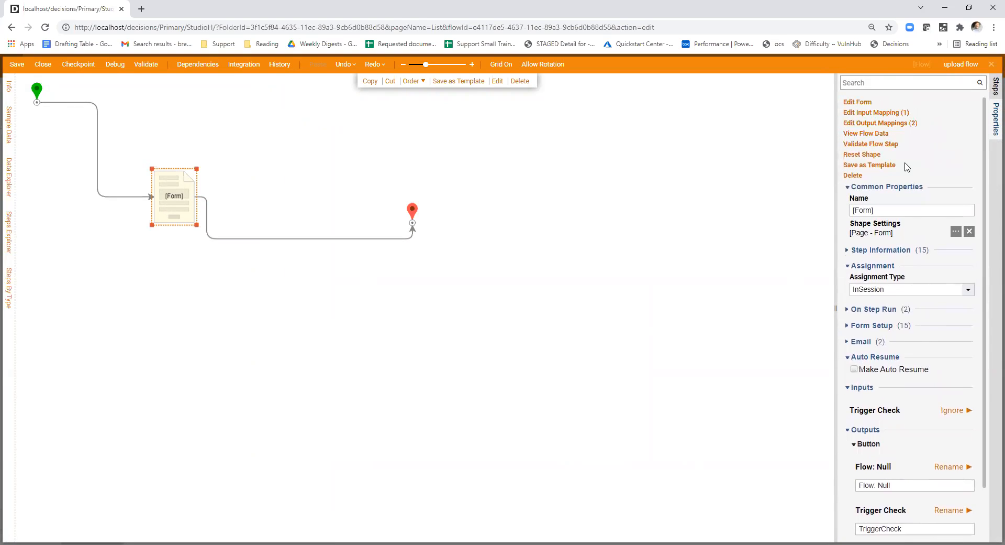
left_click(865, 103)
- Enlarge the properties area and review the File Upload control's data name and output type
left_click(305, 278)
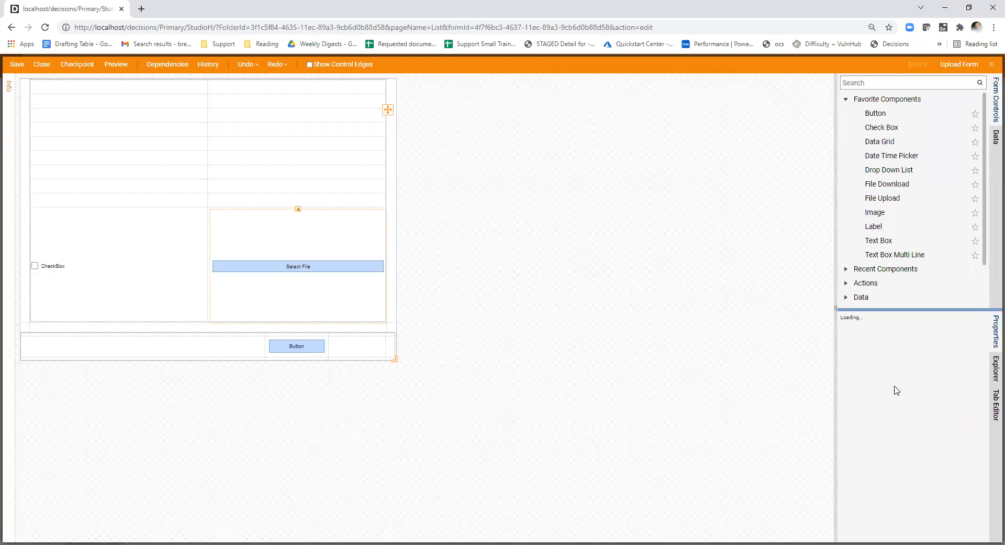
left_click_drag(836, 309, 576, 309)
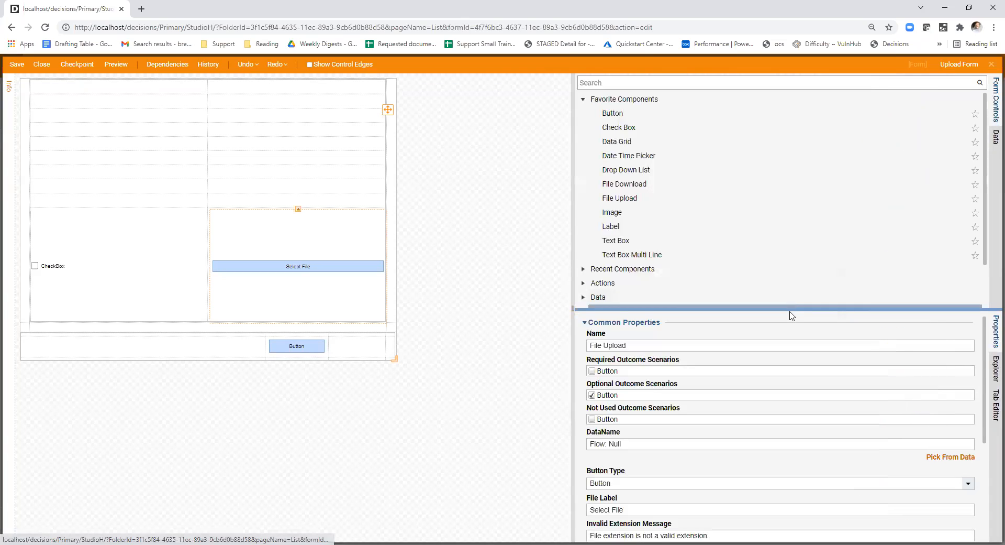
left_click_drag(787, 309, 786, 220)
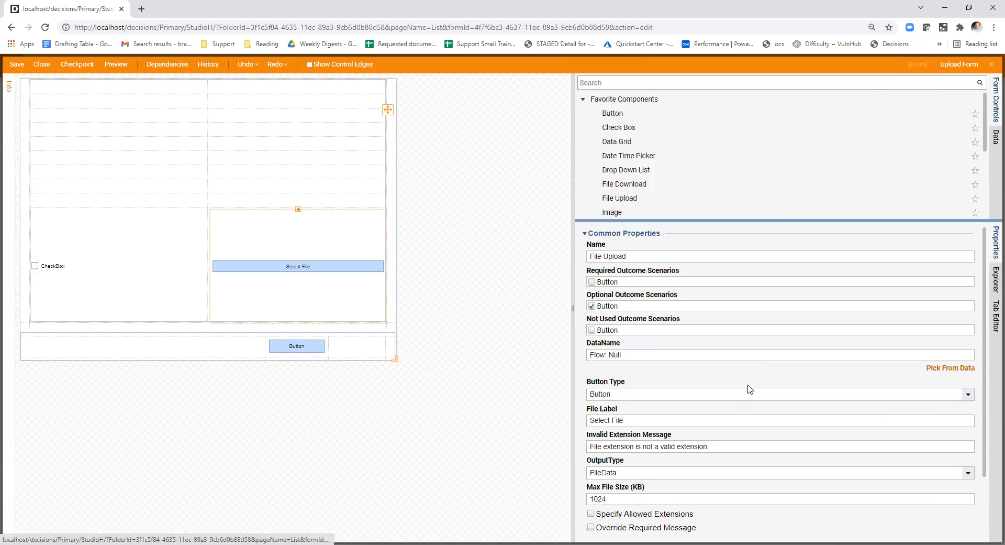
scroll(760, 396, "down", 2)
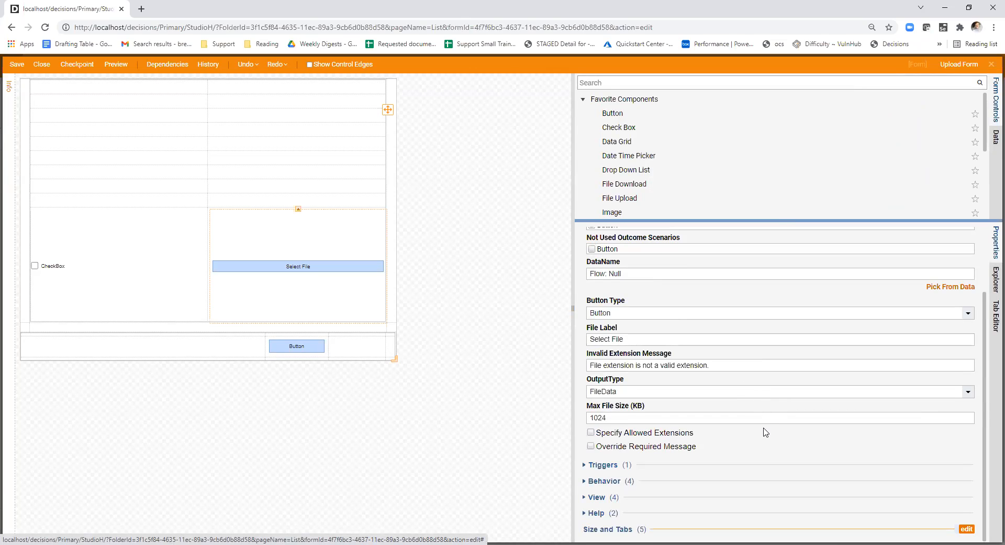
- Open the Clear Data data flow from the form's rules and review its outputs and triggers
left_click(481, 389)
scroll(841, 432, "down", 6)
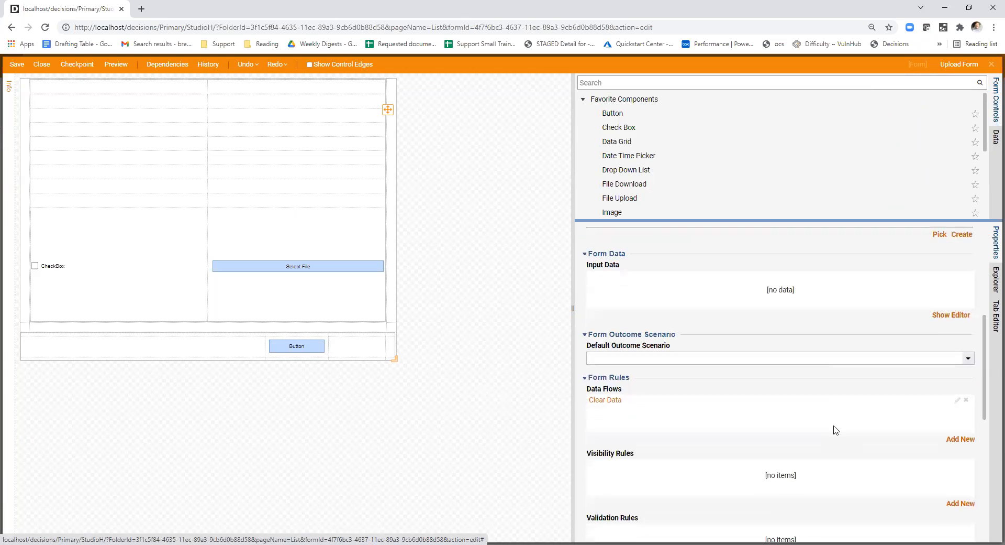
scroll(833, 411, "down", 4)
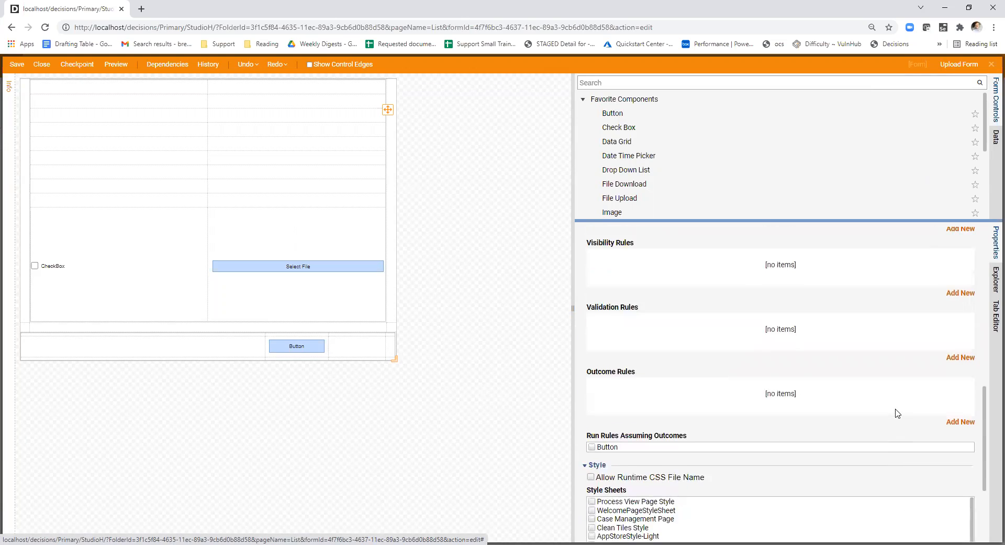
scroll(898, 413, "up", 3)
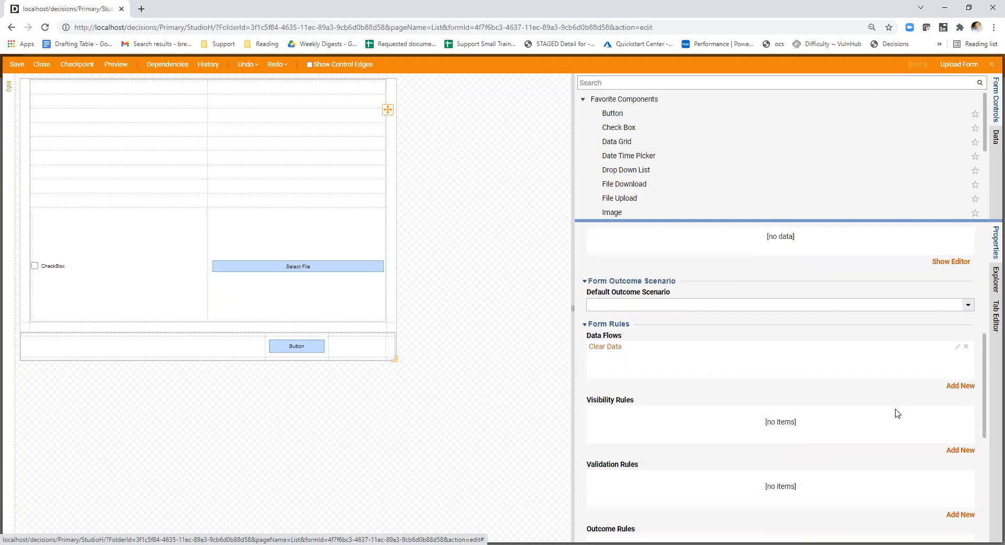
left_click(957, 346)
scroll(541, 324, "down", 1)
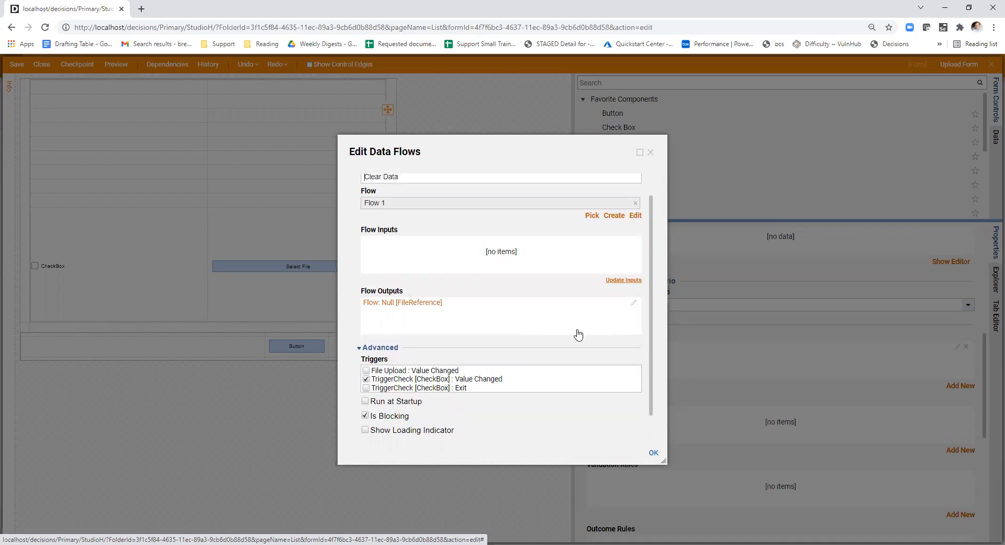
scroll(628, 293, "up", 1)
- Set the Null flow output to refresh components listening to its data name and confirm
left_click(633, 330)
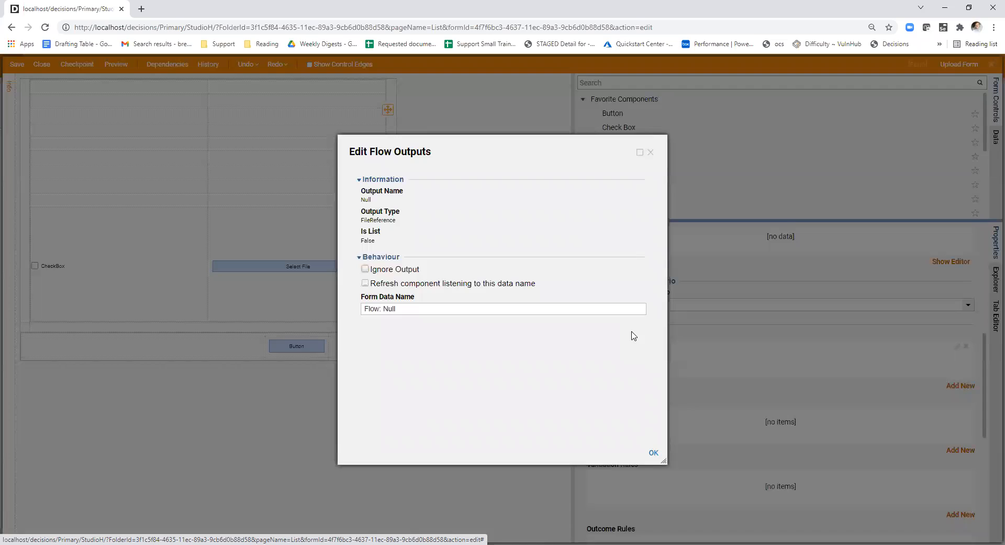
left_click(389, 288)
left_click(654, 452)
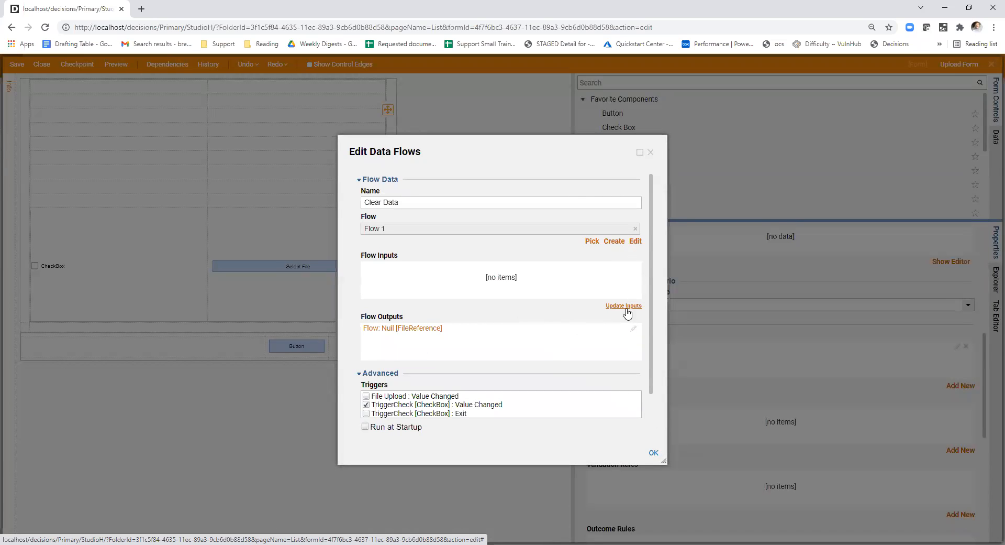
- Open Flow 1 and inspect the end step's Null data definition and its input mapping options
left_click(636, 242)
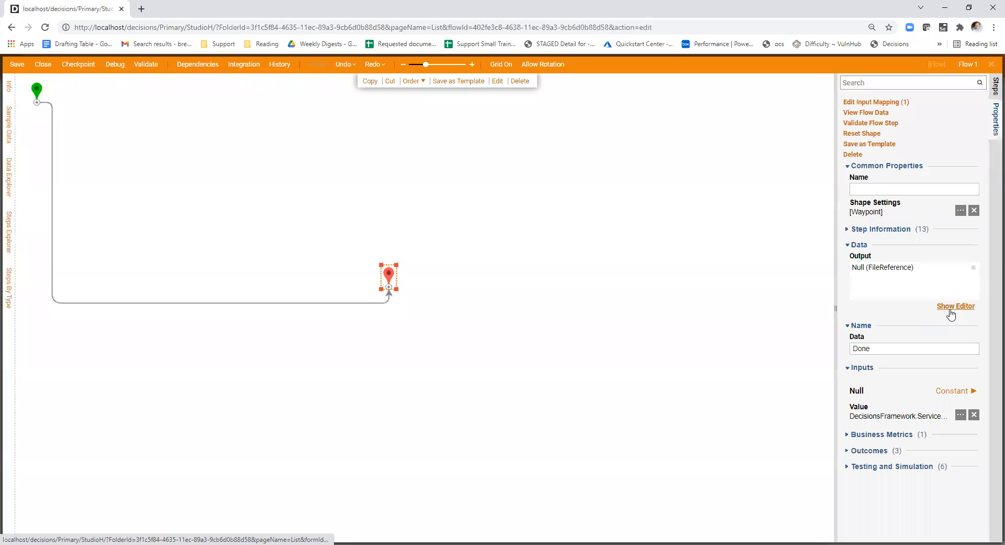
left_click(952, 309)
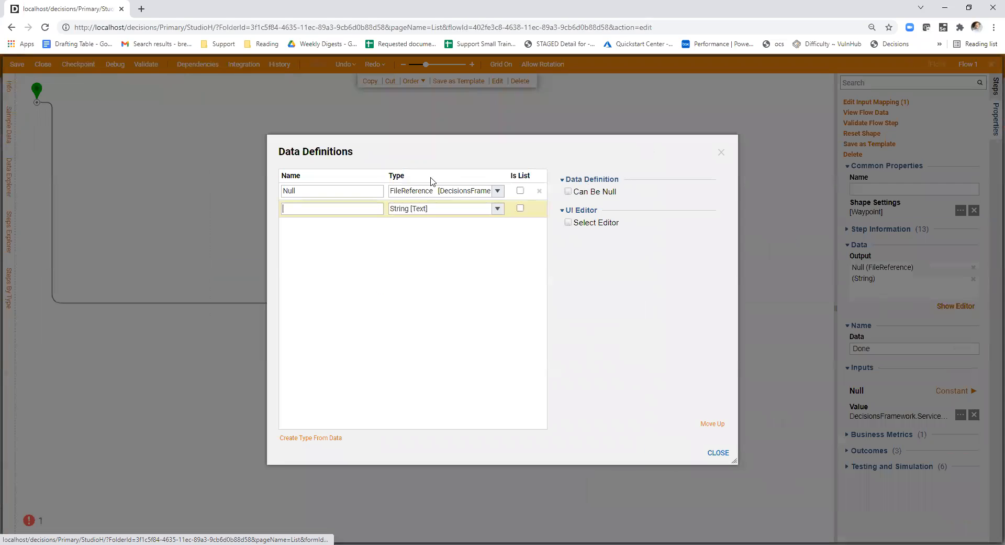
left_click(358, 186)
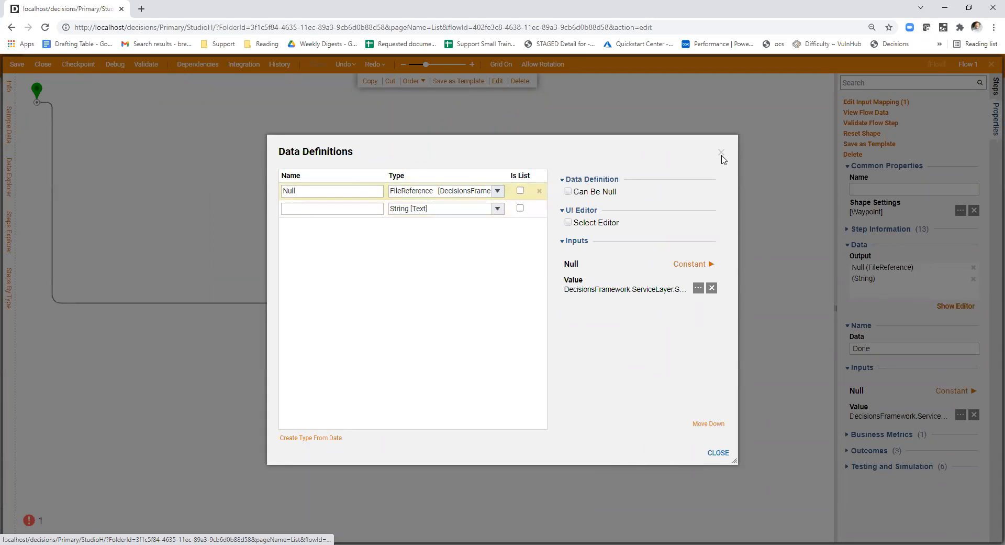
left_click_drag(735, 461, 856, 523)
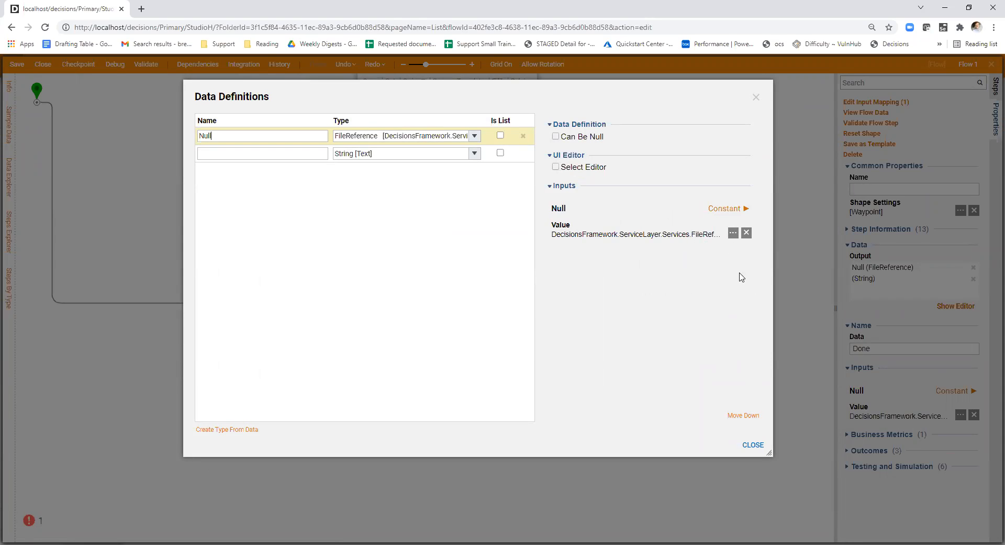
left_click(726, 208)
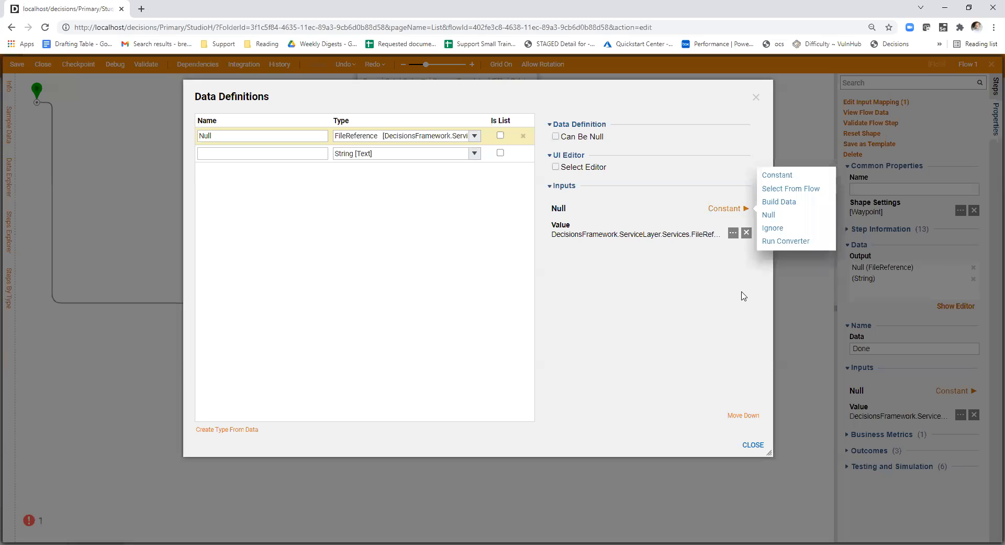
left_click(752, 445)
- Close Flow 1 with its changes saved and confirm the Clear Data data flow
left_click(616, 377)
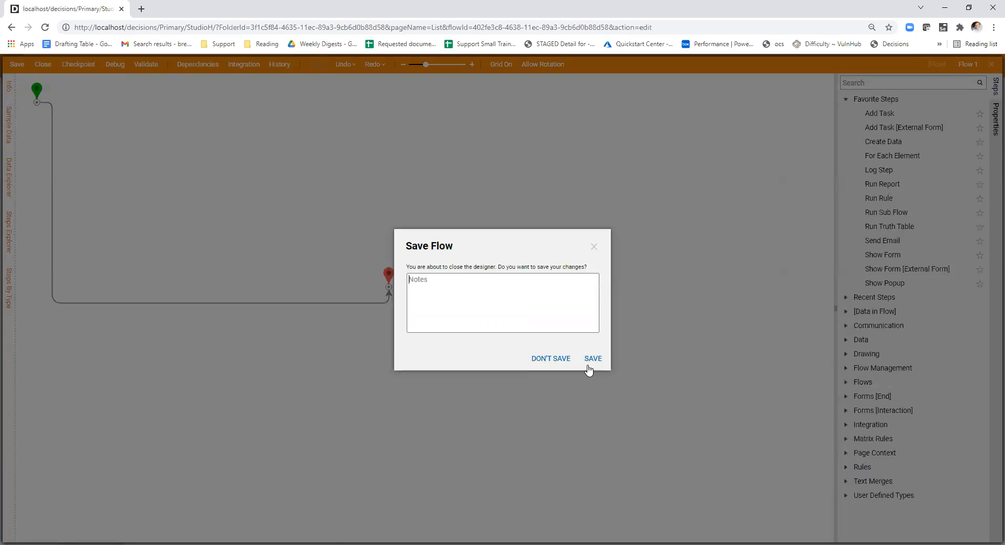
left_click(589, 365)
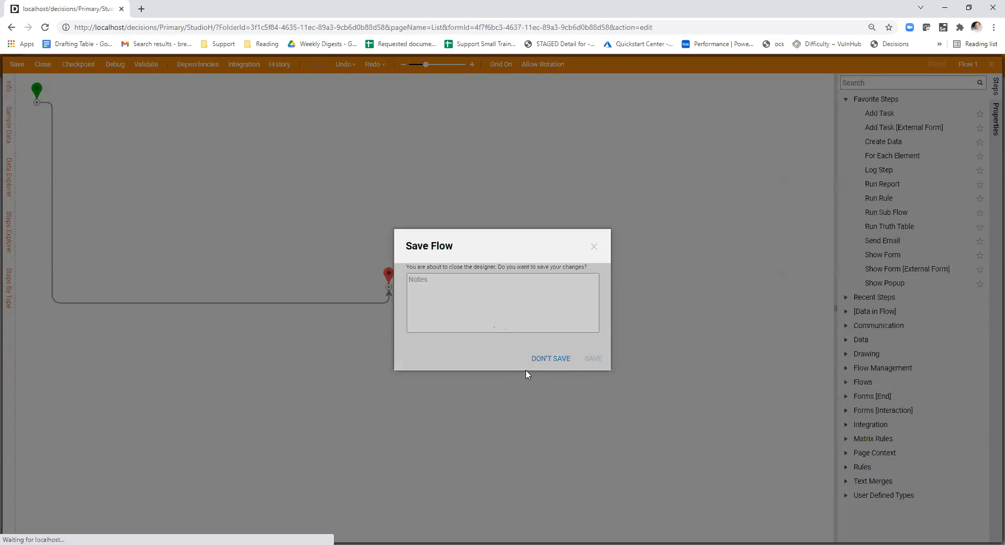
scroll(495, 394, "down", 1)
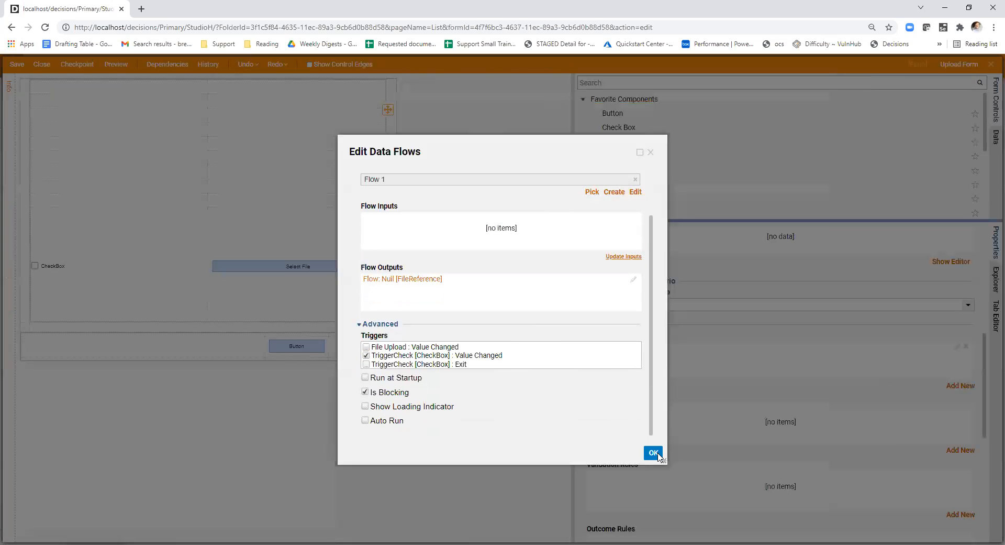
left_click(653, 453)
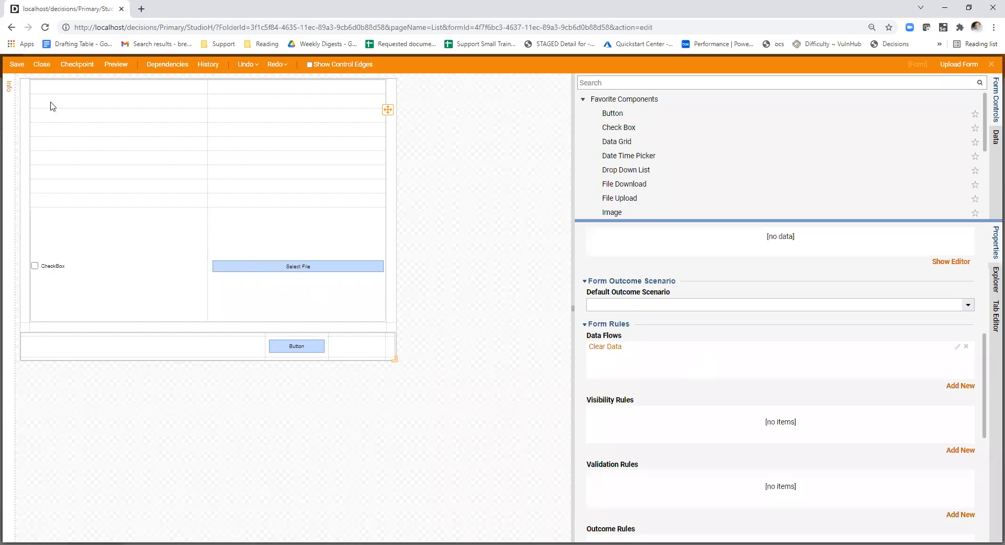
- Save and close Upload Form and run a new debug session of the upload flow
left_click(42, 64)
left_click(592, 358)
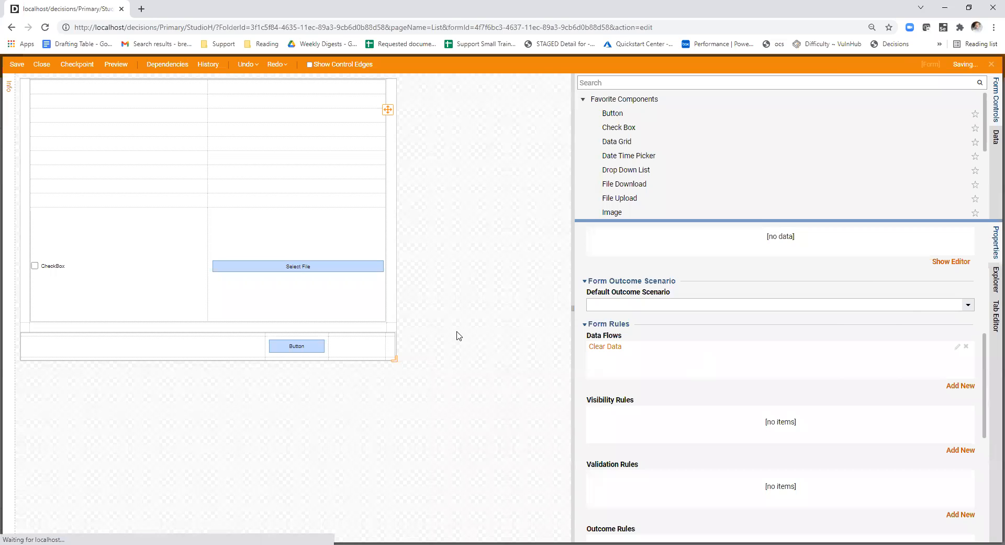
left_click(115, 64)
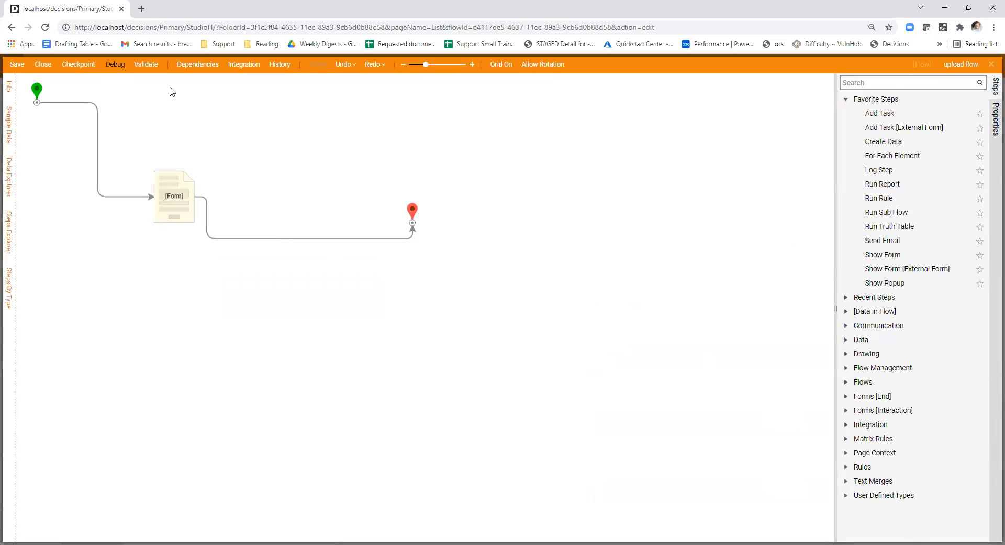
left_click(619, 314)
- Toggle the check box in the debug form and upload the install log file through File Upload
left_click(328, 362)
left_click(574, 367)
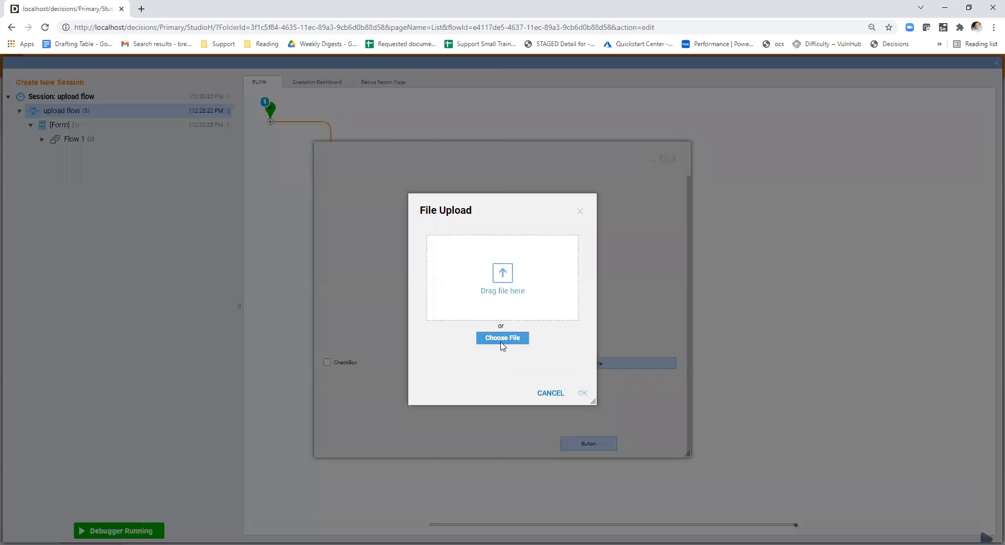
left_click(502, 339)
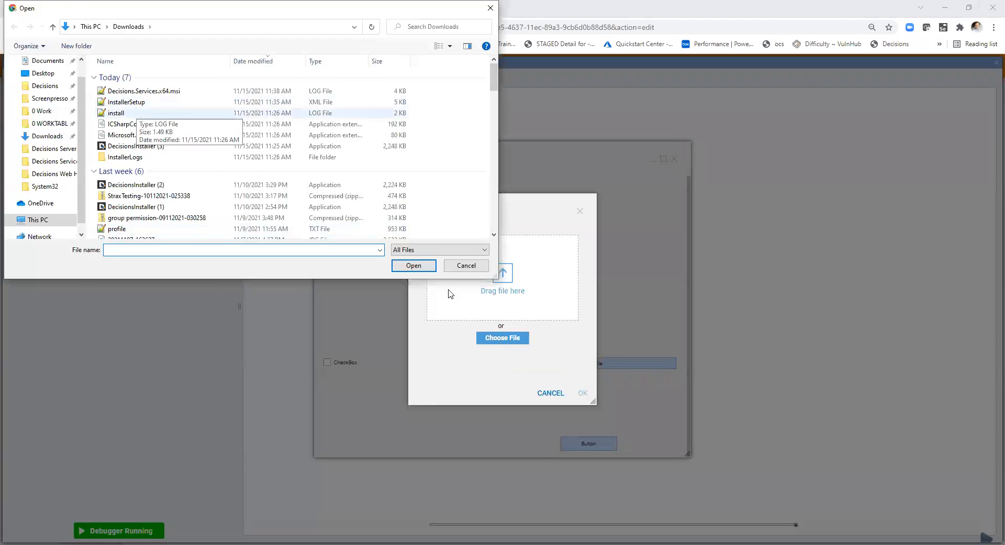
double_click(116, 112)
left_click(582, 393)
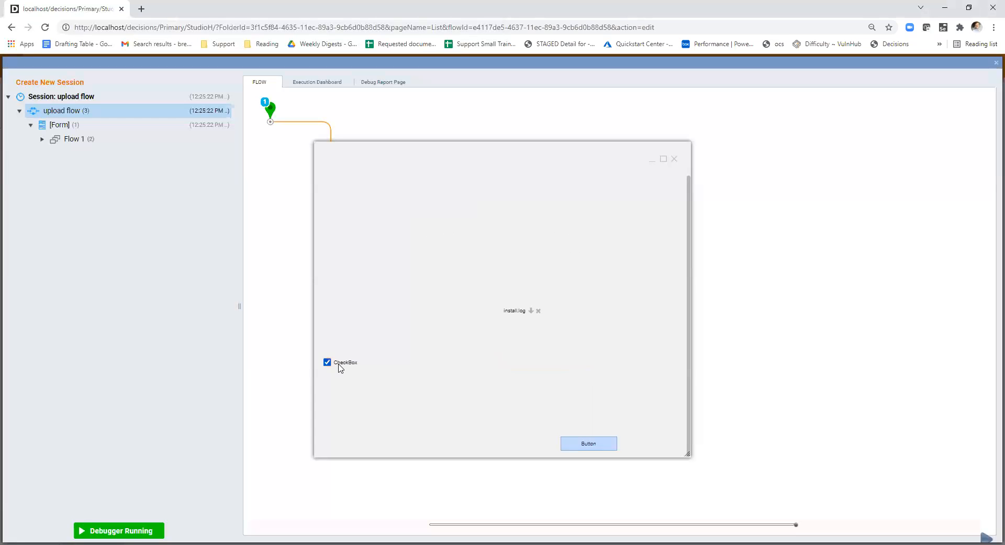
- Toggle the check box in the debug form, and close the debug session and the upload flow
left_click(328, 362)
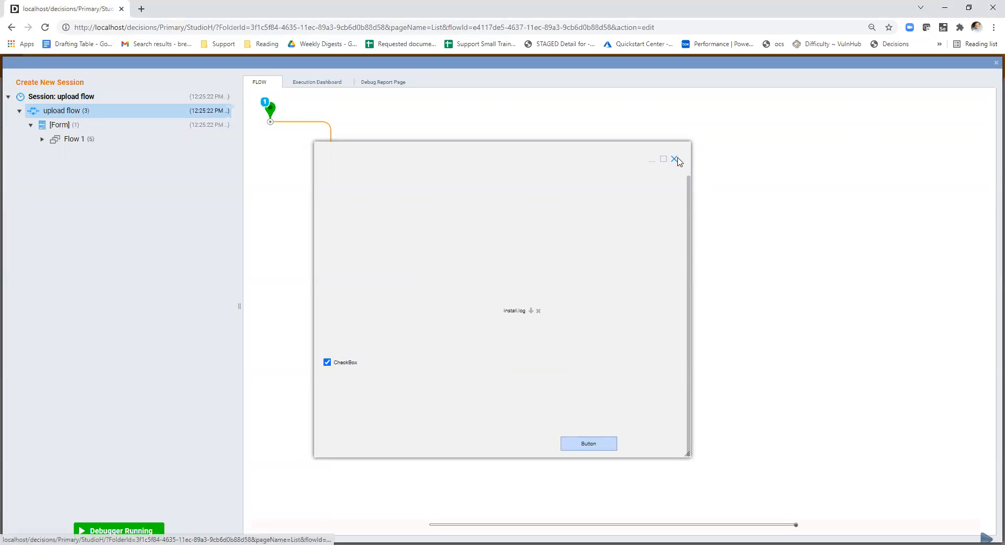
left_click(675, 159)
left_click(994, 63)
left_click(44, 65)
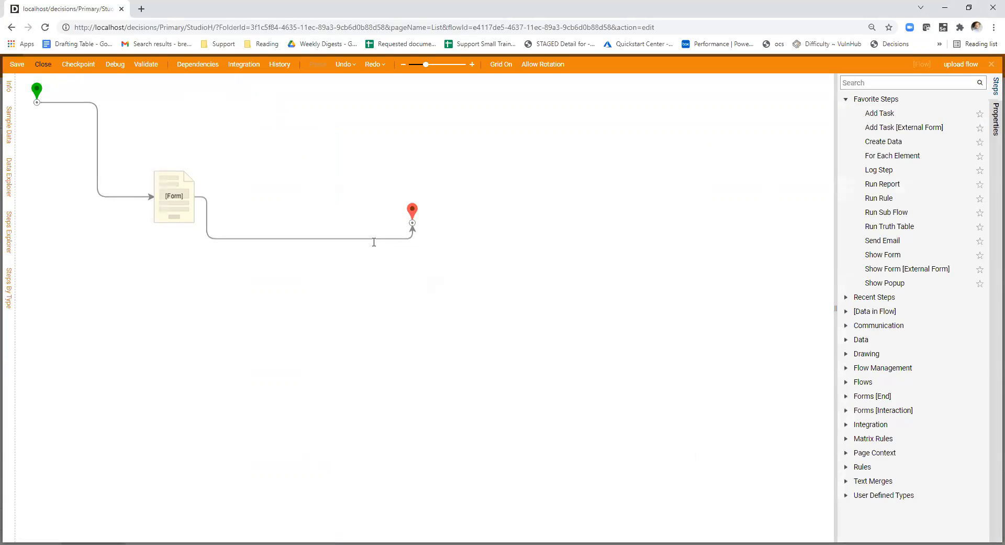
left_click(592, 358)
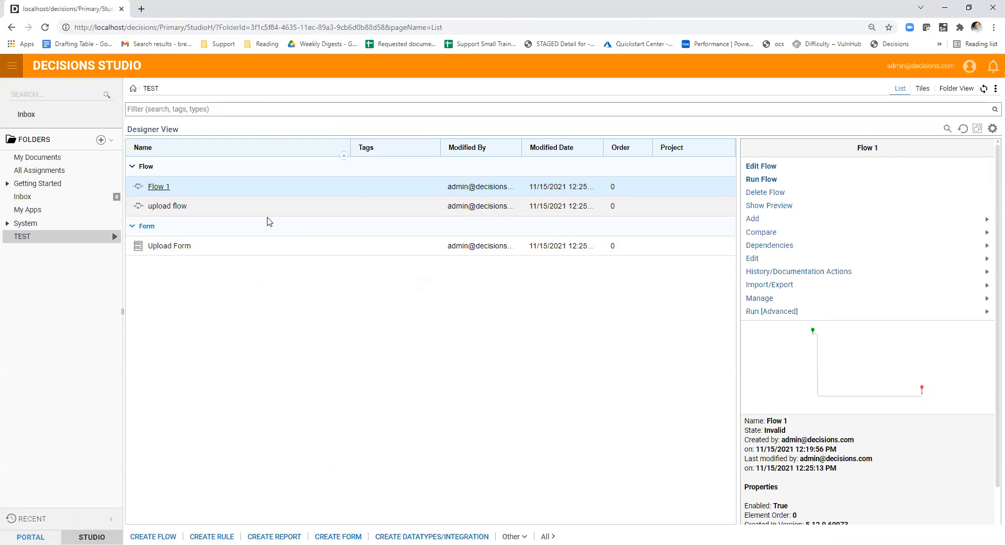
- Open Flow 1 for a brief look at its layout and close it
double_click(161, 186)
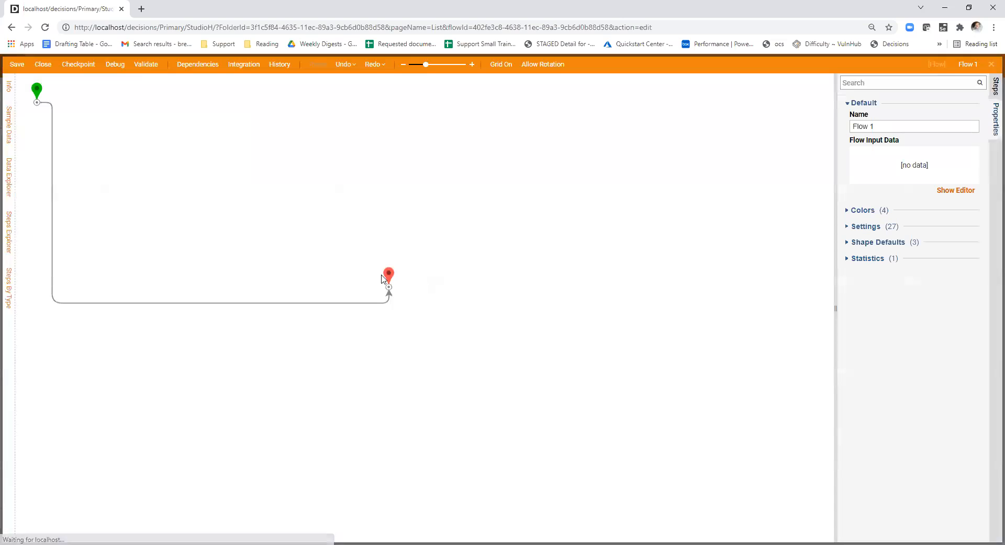
left_click(44, 67)
left_click(550, 358)
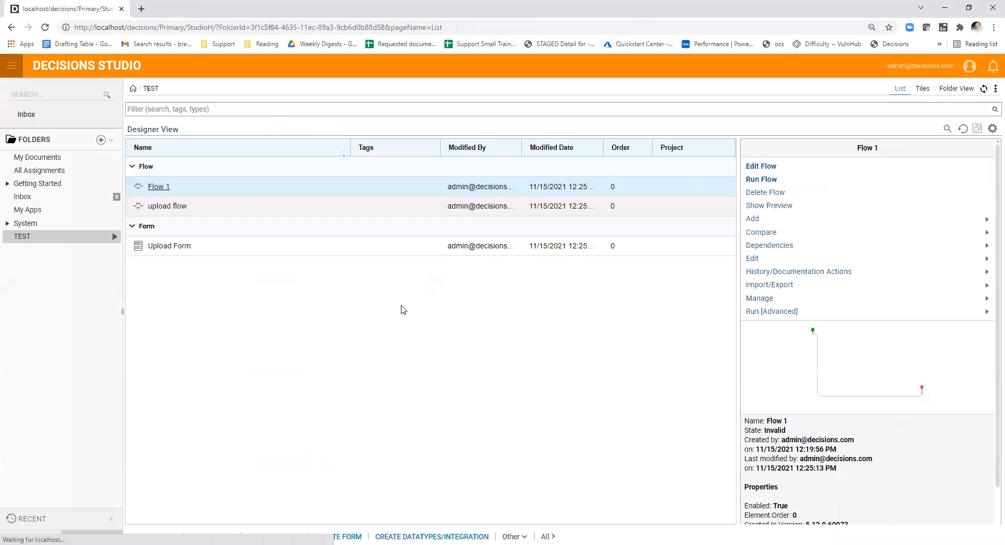
- Open the upload flow, examine the Form step's inputs and outputs, and close the flow
left_click(212, 209)
left_click(183, 208)
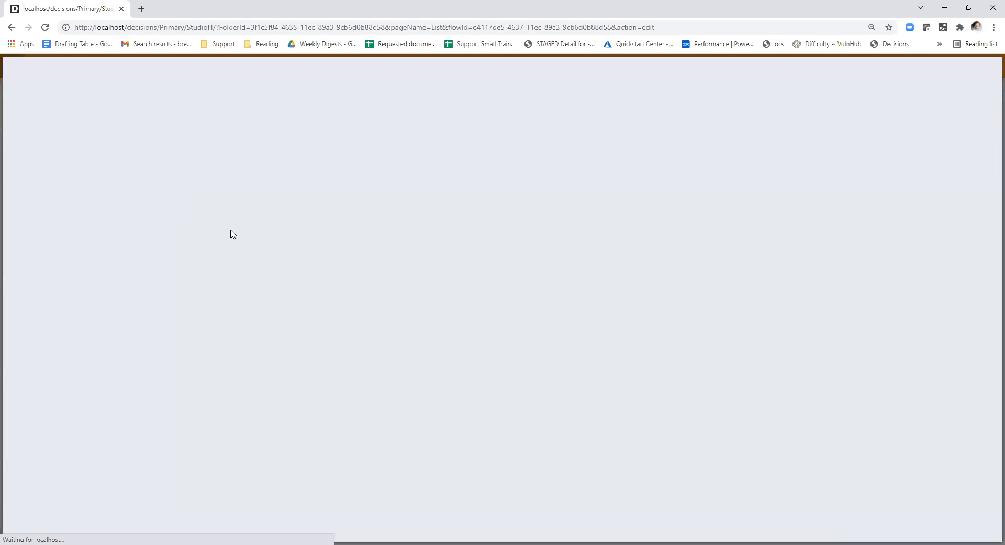
left_click(182, 210)
scroll(913, 359, "down", 1)
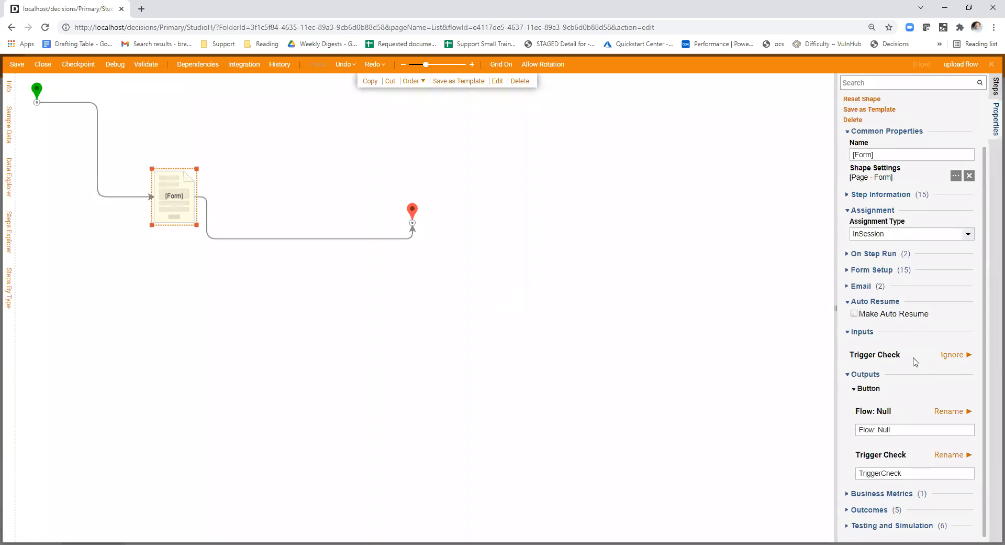
left_click(45, 68)
left_click(552, 356)
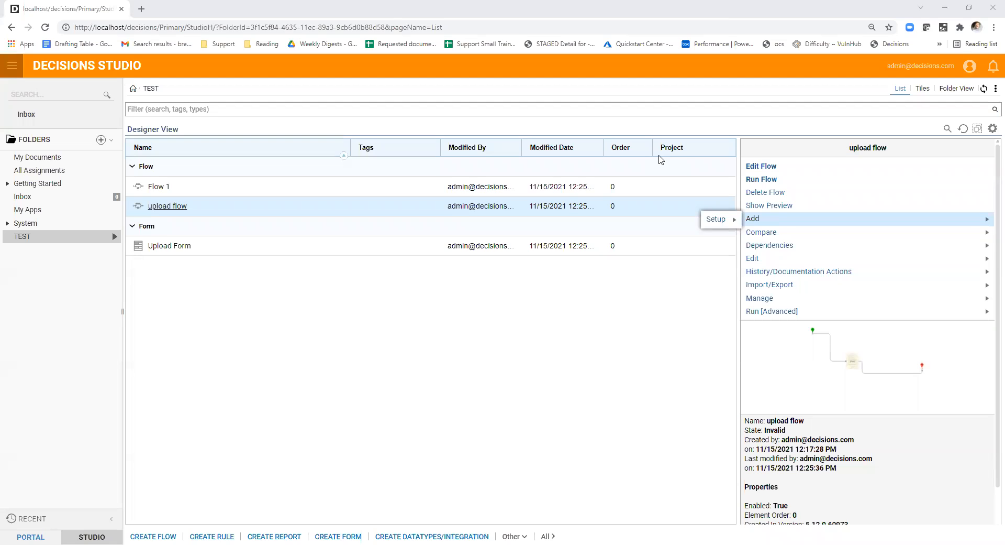
- Create a subfolder named Validation inside the TEST folder
left_click(392, 288)
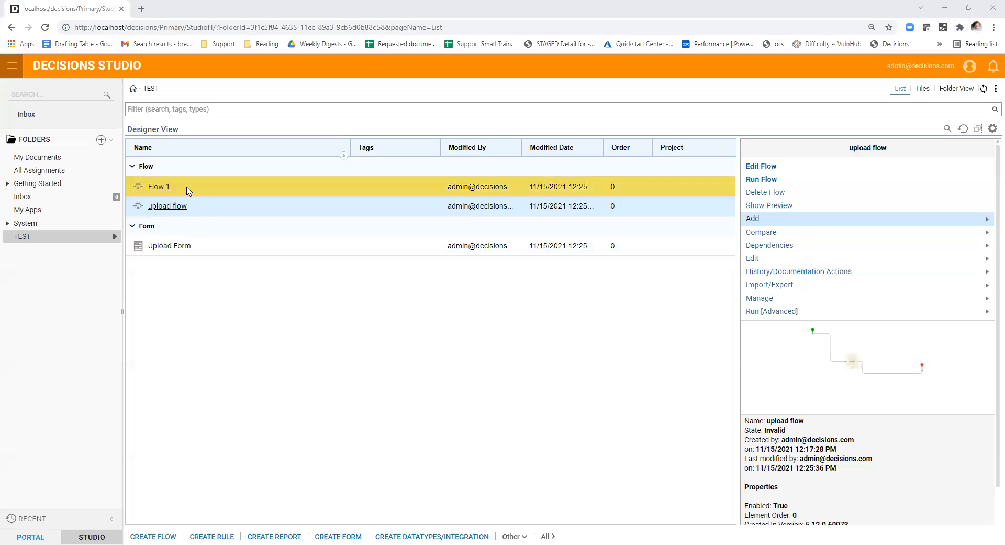
left_click(204, 190)
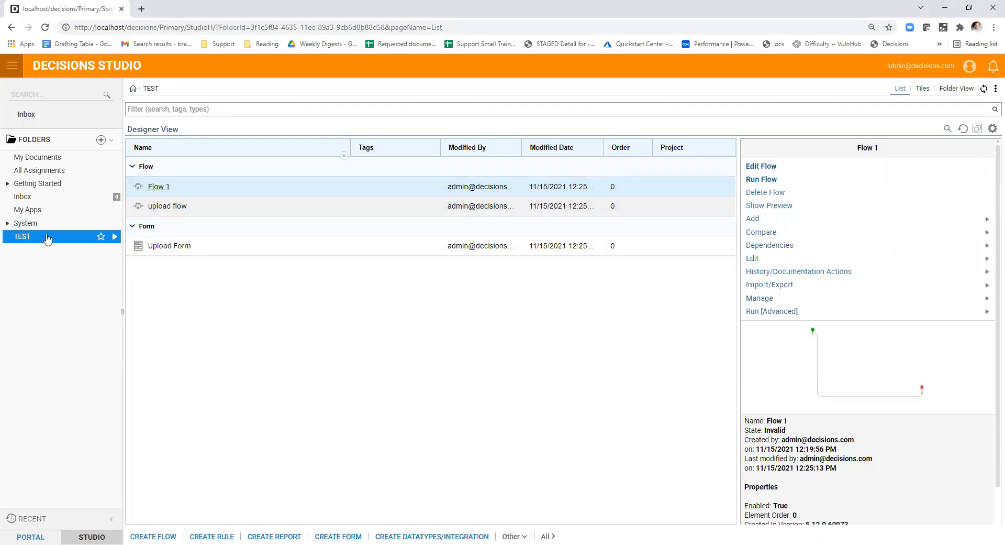
left_click(115, 236)
mouse_move(180, 249)
left_click(275, 250)
type("Validation")
left_click(673, 453)
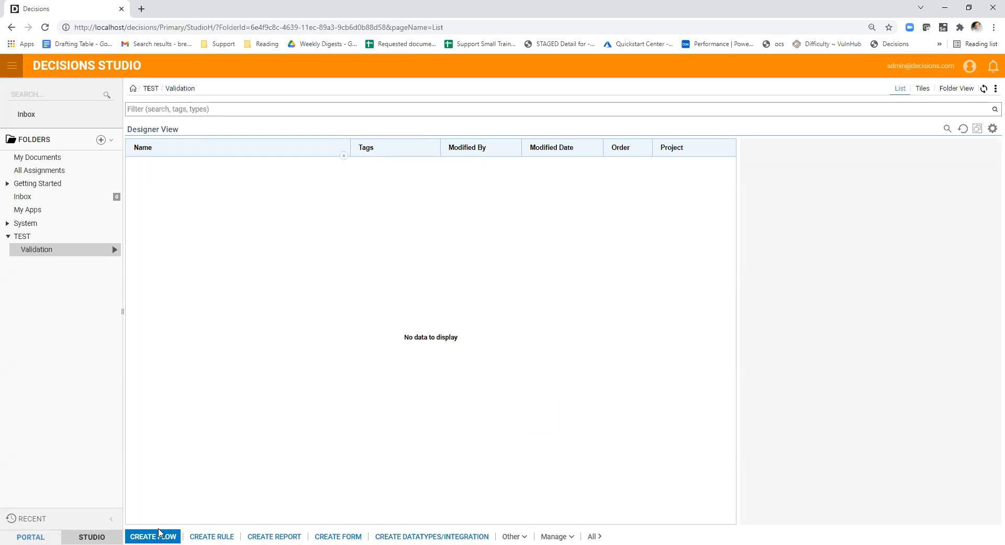
- Create a new flow named validation in the Validation folder
left_click(155, 535)
left_click(779, 469)
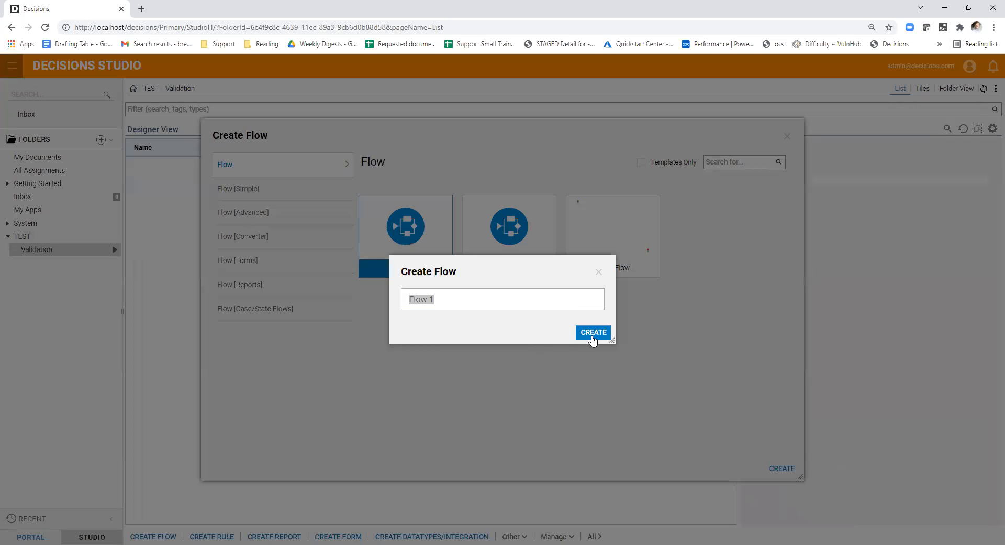
type("Validation")
left_click(593, 332)
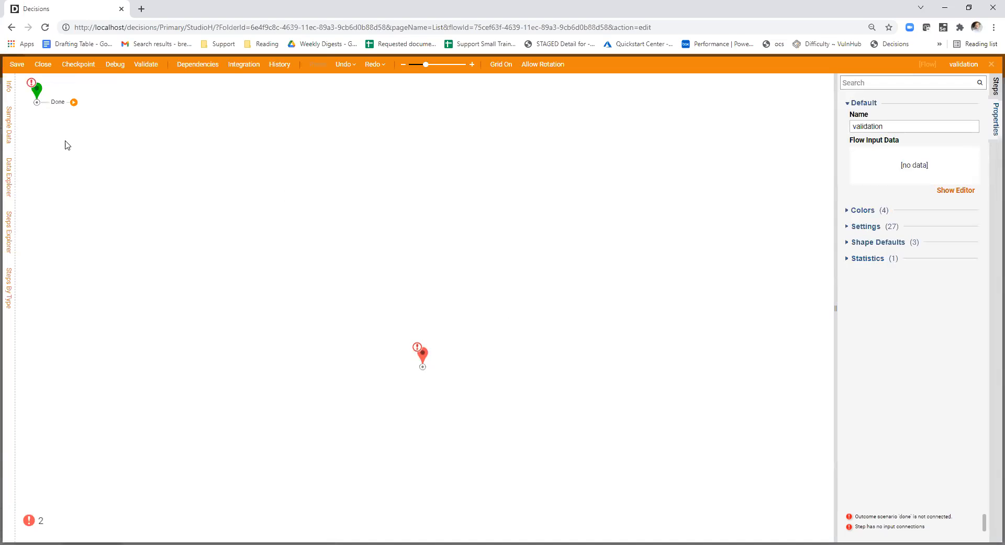
- Reposition the flow's start and end steps and place a Show Form step between them
left_click(63, 148)
left_click_drag(422, 355, 439, 199)
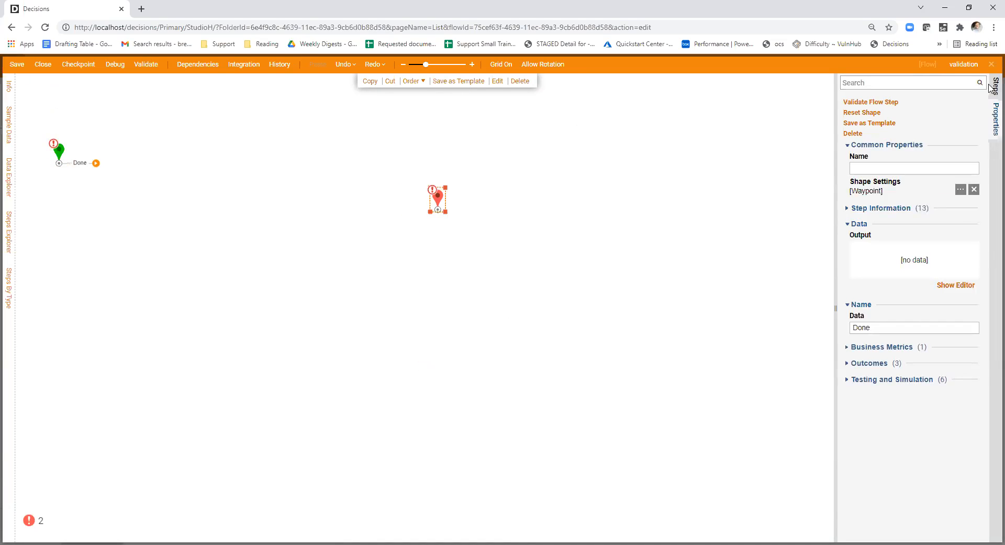
left_click(930, 84)
left_click(846, 99)
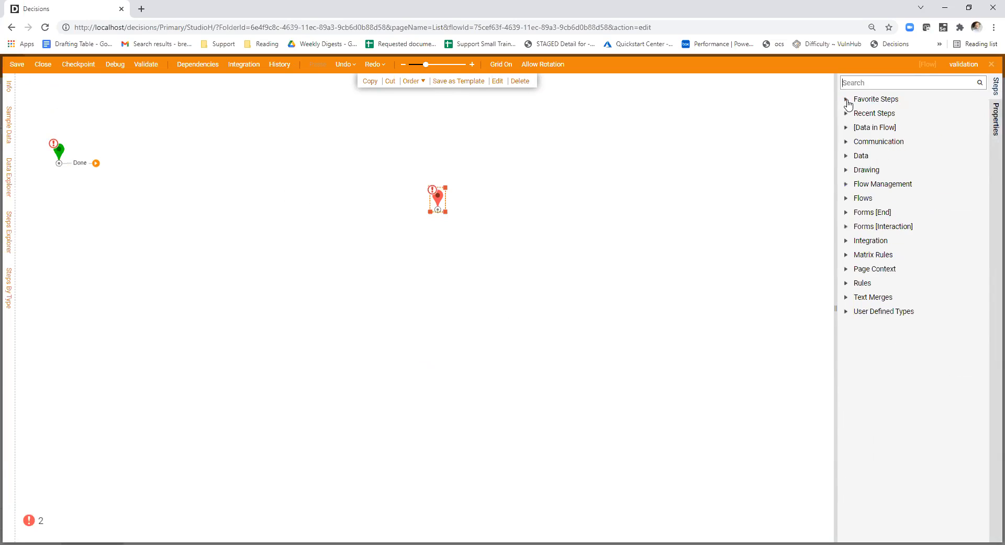
left_click(848, 102)
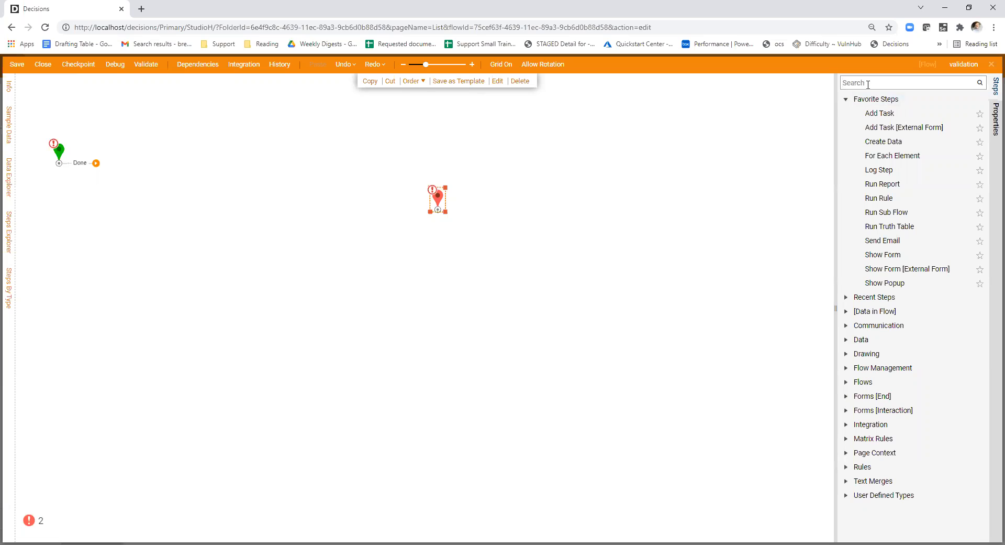
type("show form")
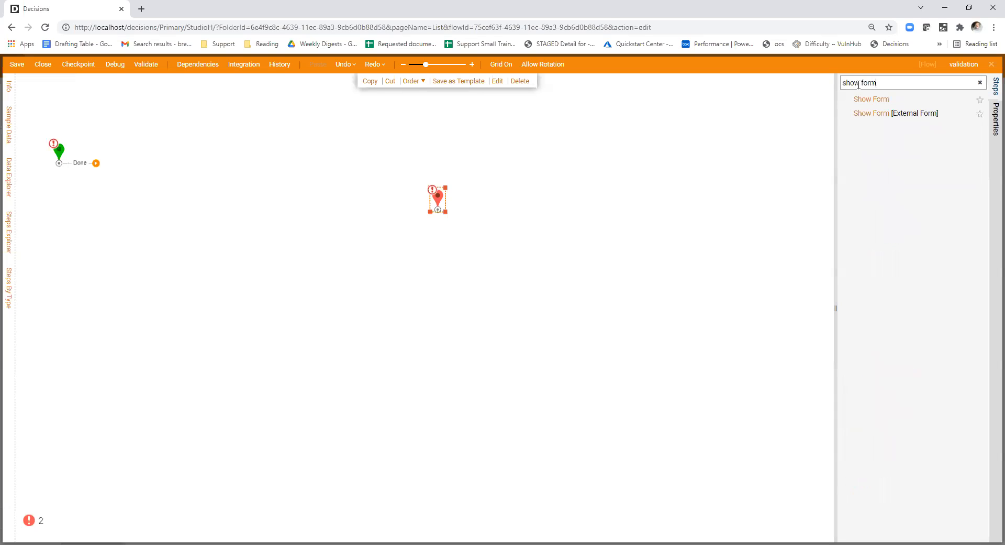
left_click_drag(877, 100, 173, 189)
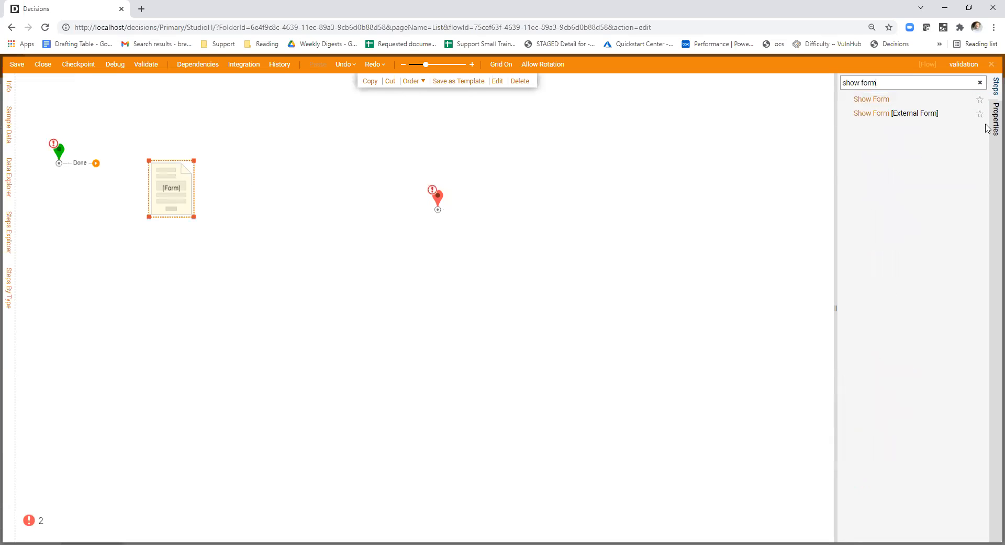
- Create a new form for the Show Form step and place a Drop Down List in the form's first column
left_click(873, 102)
left_click(388, 466)
left_click(933, 84)
type("drop down")
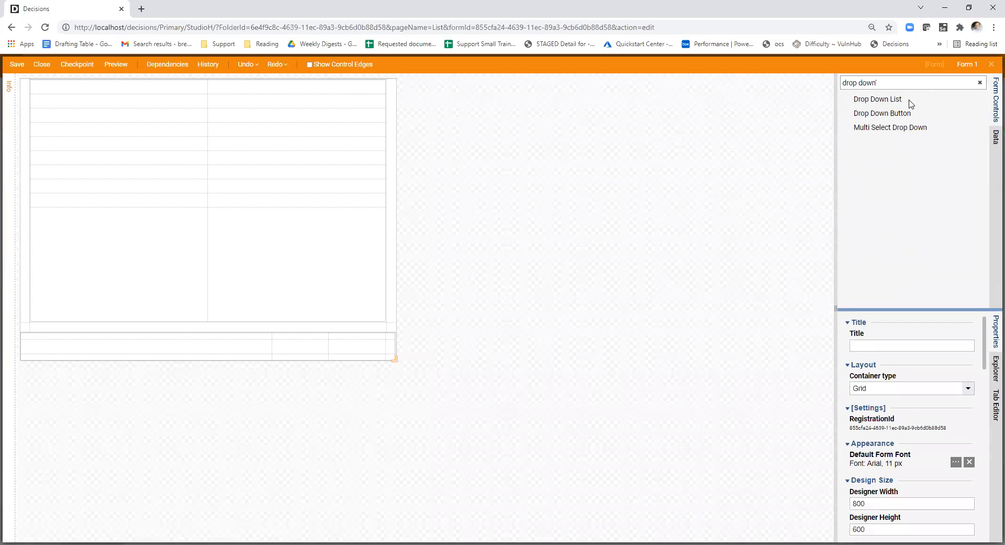
left_click_drag(912, 102, 157, 159)
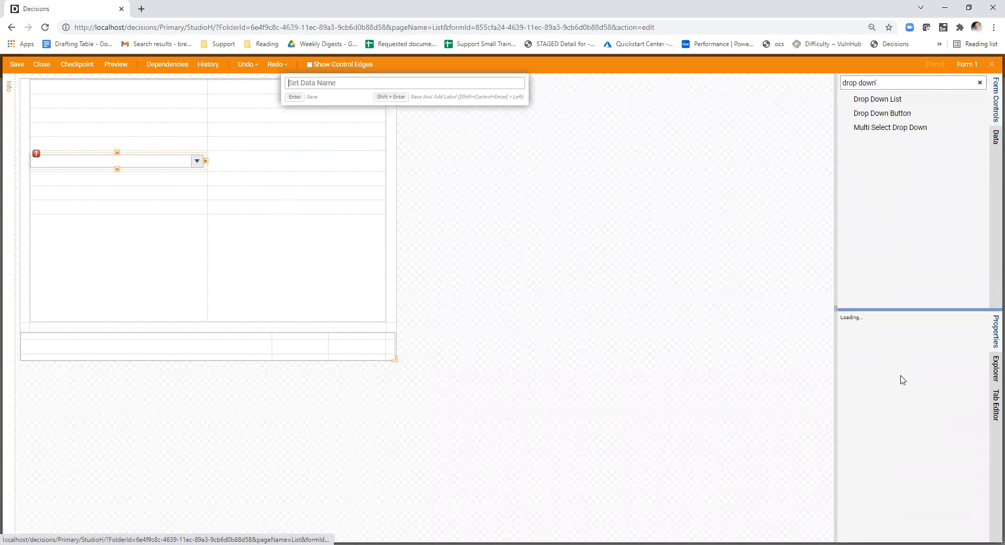
- Set the drop-down's type to String [Text] and its list source to Static, with items test1 and test2
left_click(906, 341)
left_click(888, 441)
left_click(966, 368)
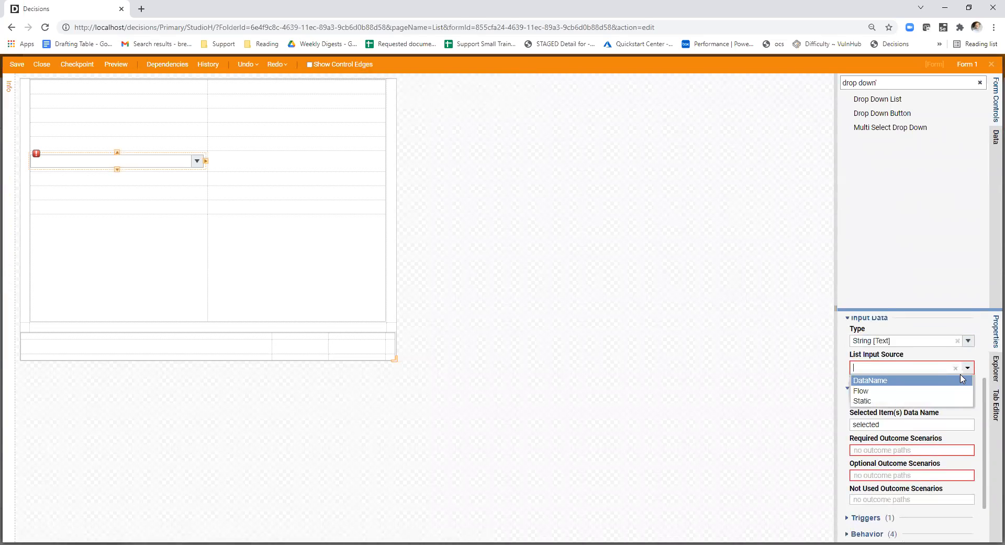
left_click(891, 401)
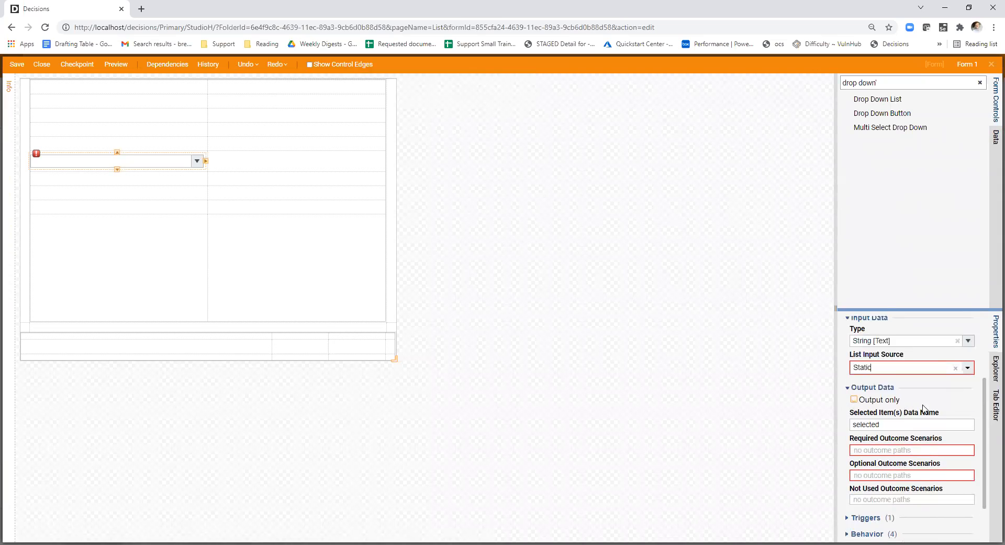
type("test1")
key("Return")
type("test2")
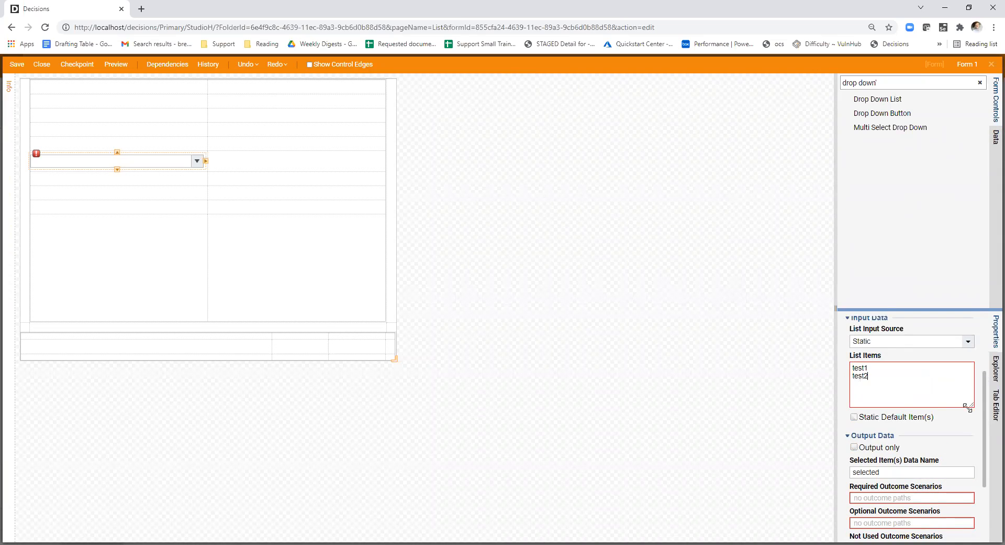
left_click(963, 424)
scroll(930, 419, "down", 1)
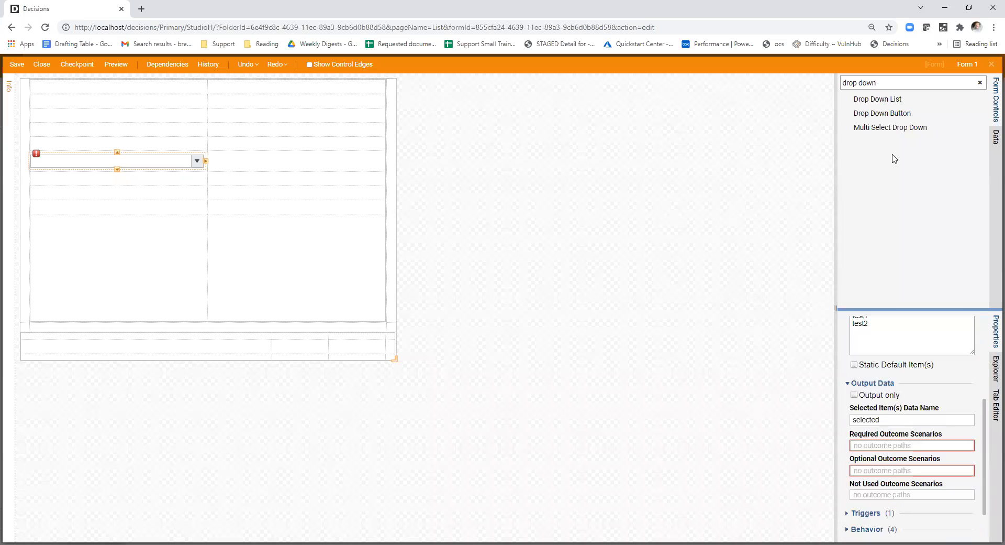
- Add a button to the form's bottom row and make the drop-down's output optional for the Button outcome
left_click(981, 82)
left_click_drag(438, 237, 297, 346)
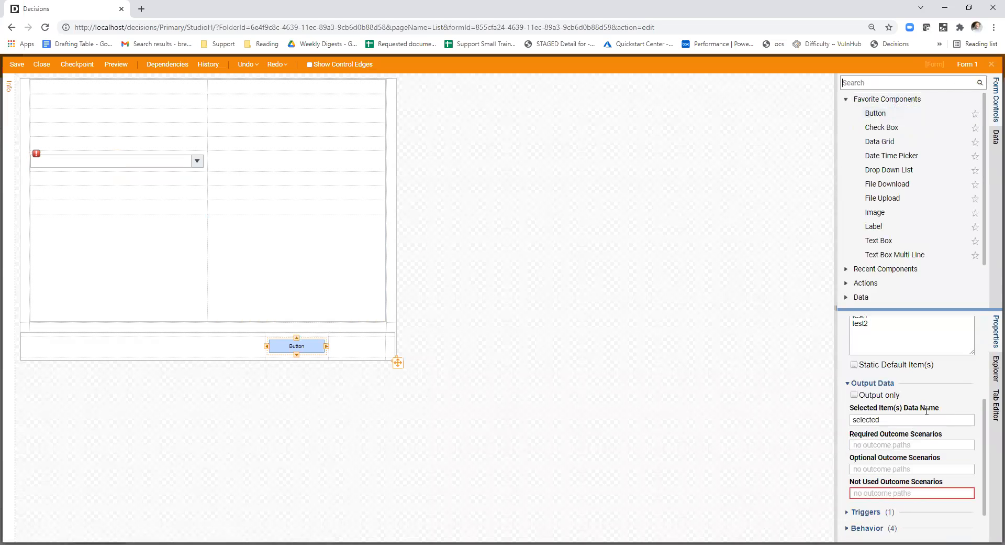
left_click(157, 163)
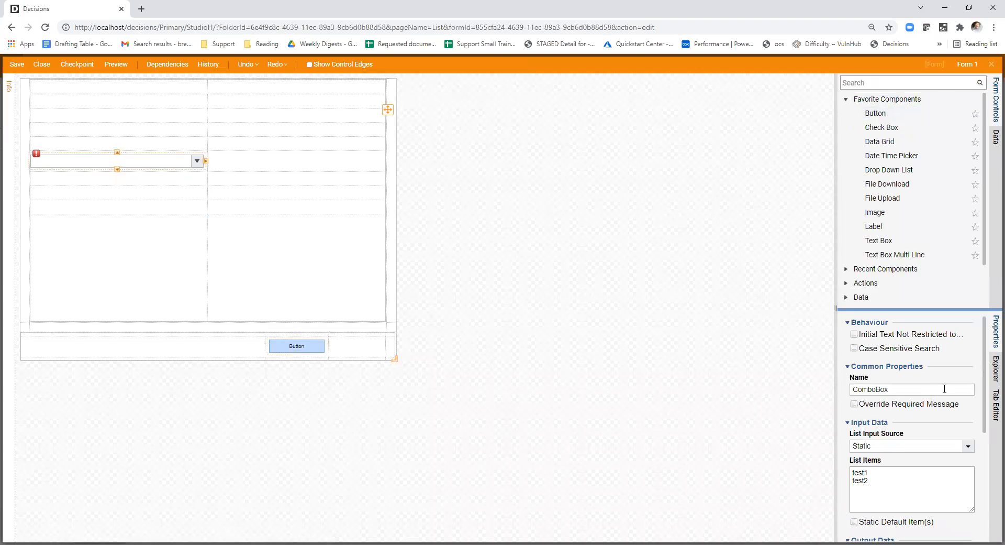
scroll(932, 382, "down", 3)
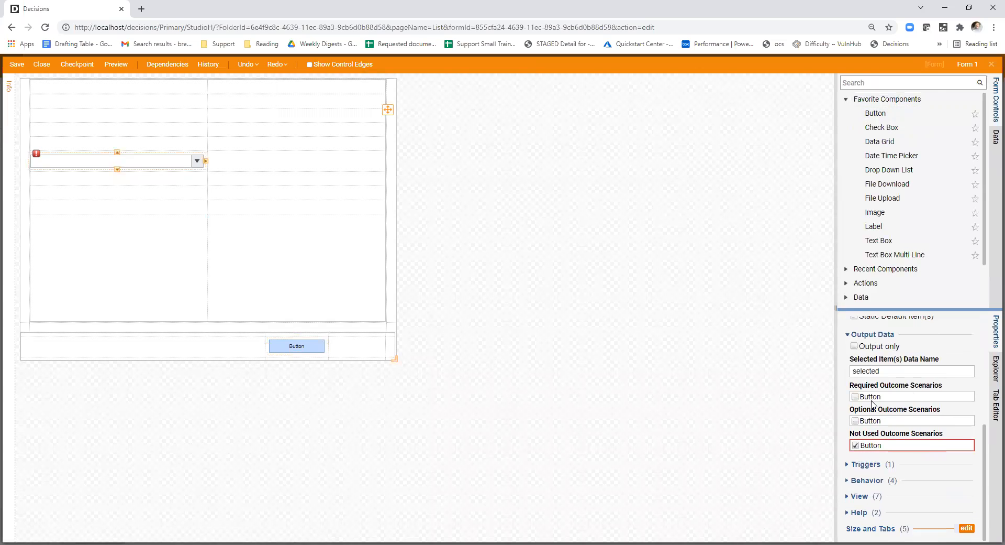
left_click(930, 422)
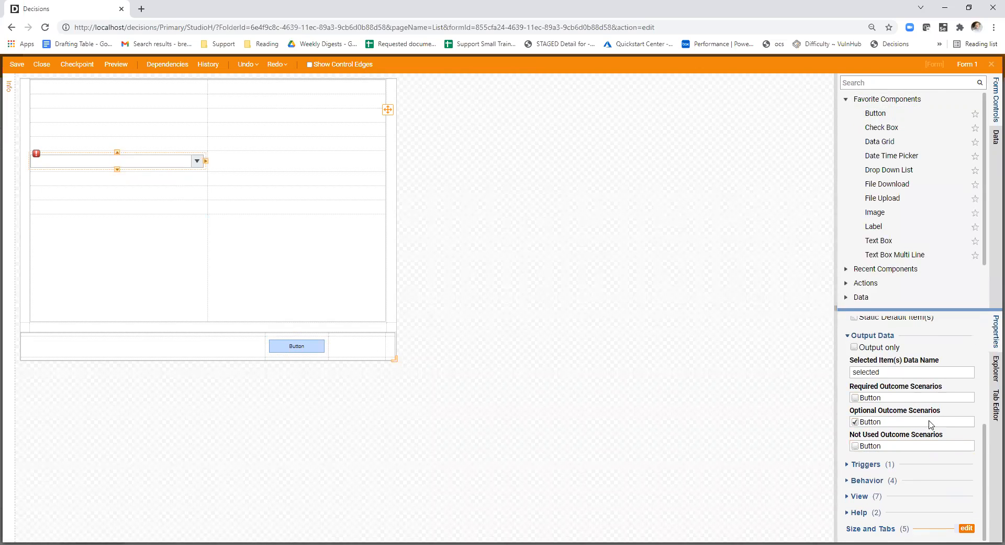
- Add a new validation rule named CheckStrings to the form
left_click(602, 378)
scroll(931, 414, "down", 10)
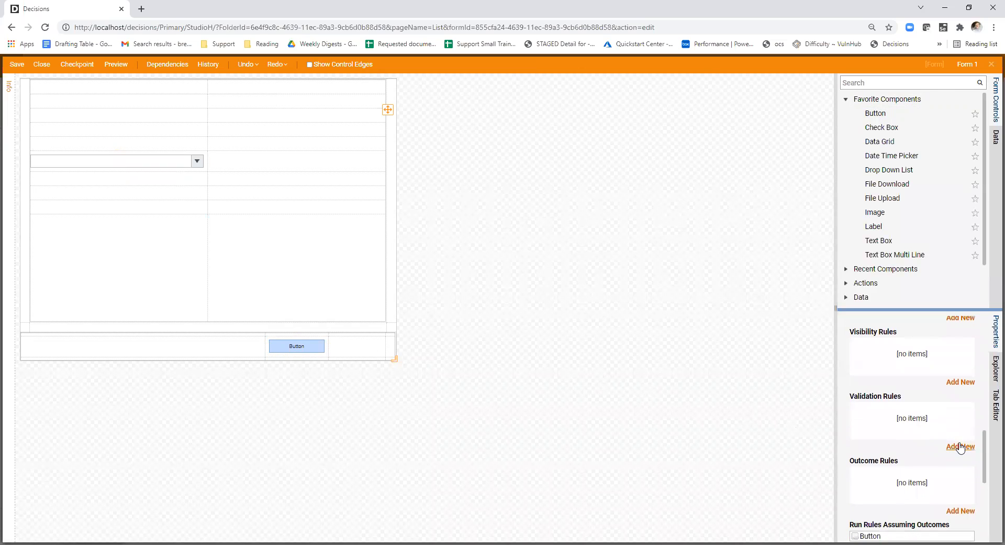
left_click(961, 446)
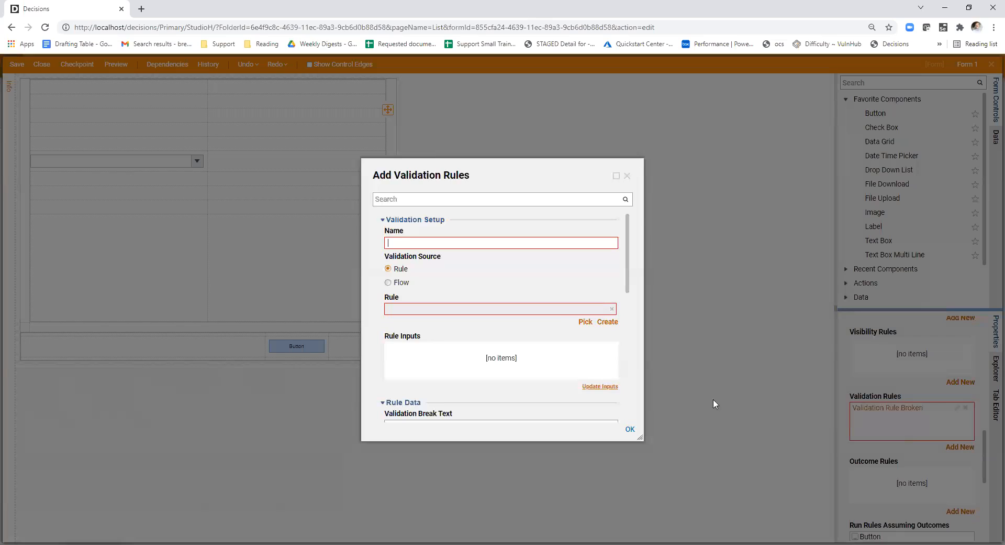
left_click(493, 242)
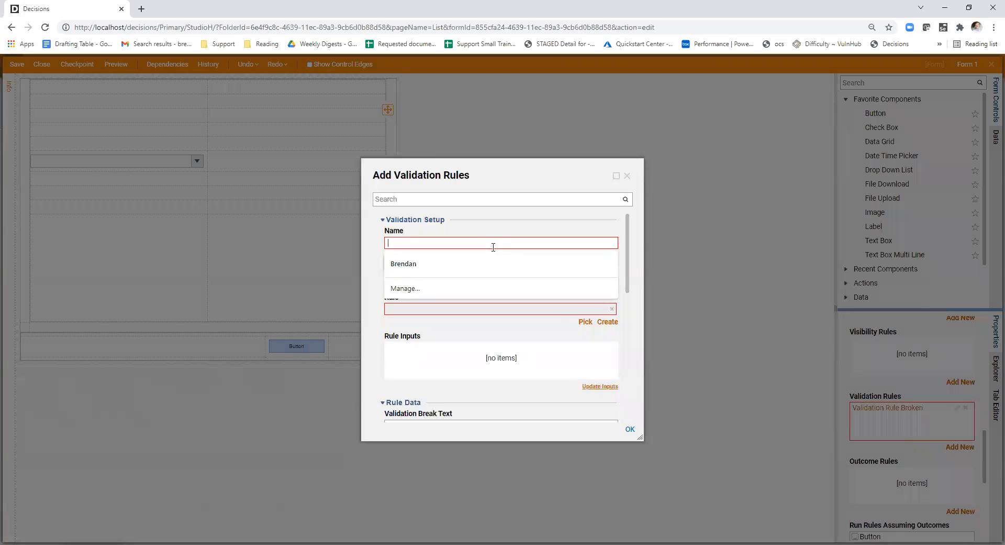
type("CheckStrings")
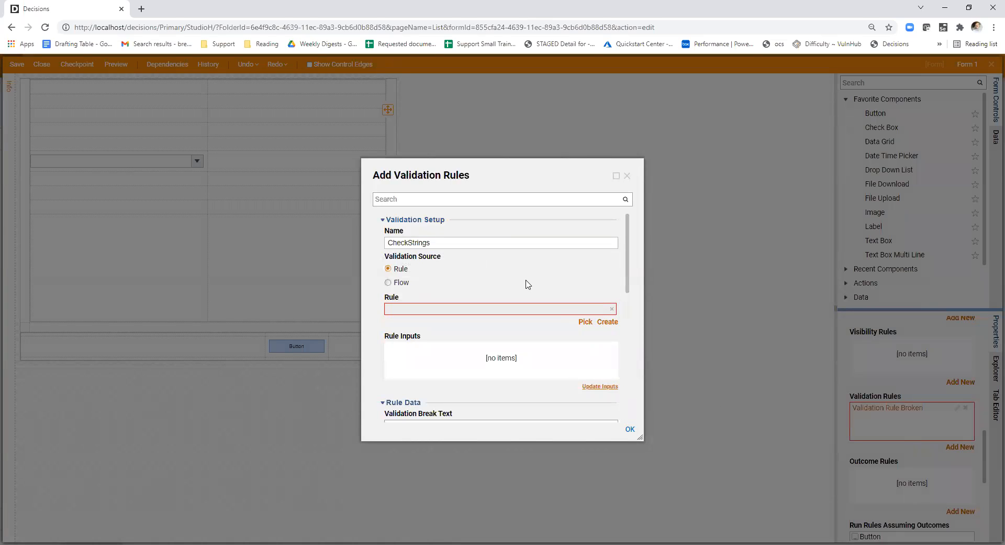
- Set CheckStrings to use a rule source, trigger on ComboBox Selection Changed, and apply to the ComboBox control
left_click(528, 283)
left_click(397, 270)
scroll(534, 310, "down", 3)
scroll(579, 287, "up", 3)
scroll(583, 368, "down", 10)
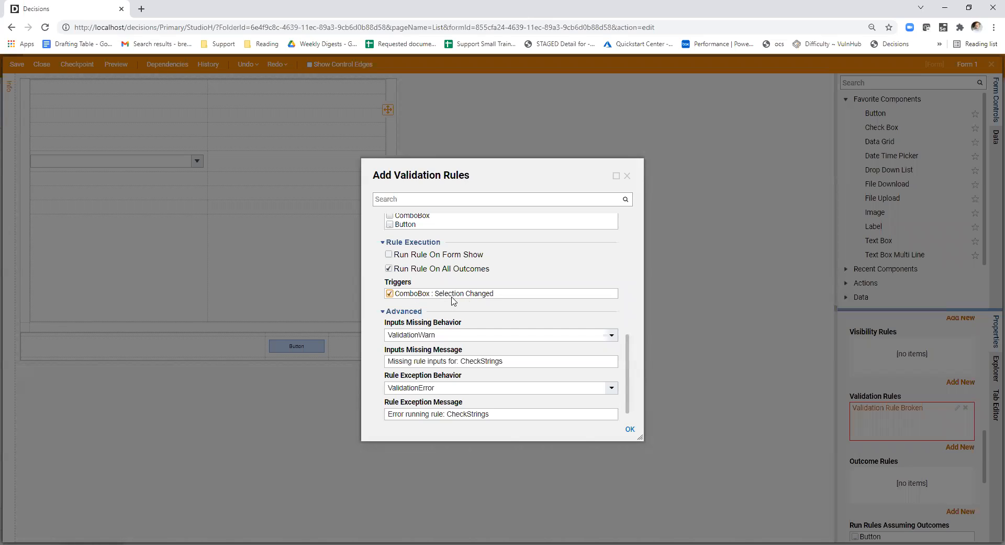
scroll(460, 307, "up", 3)
scroll(423, 314, "down", 3)
scroll(508, 317, "up", 2)
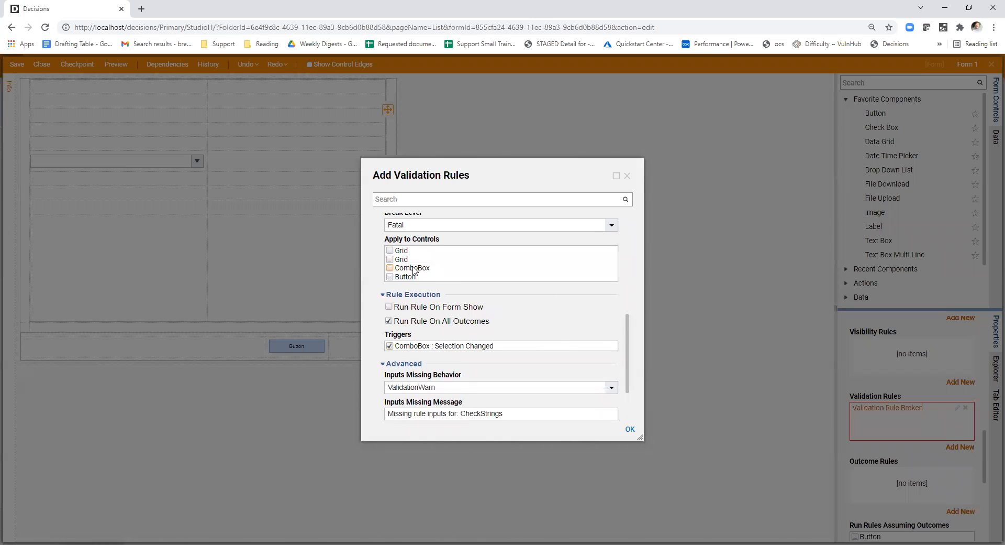
scroll(555, 320, "down", 3)
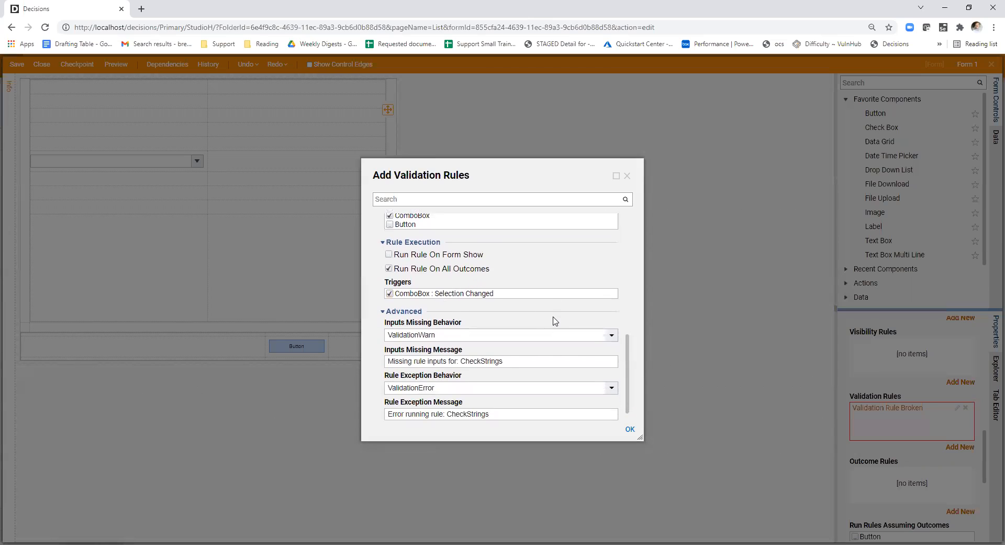
- Create a new rule named CheckDropDown for the CheckStrings validation, leave its designer, and confirm the validation rule
scroll(555, 321, "up", 8)
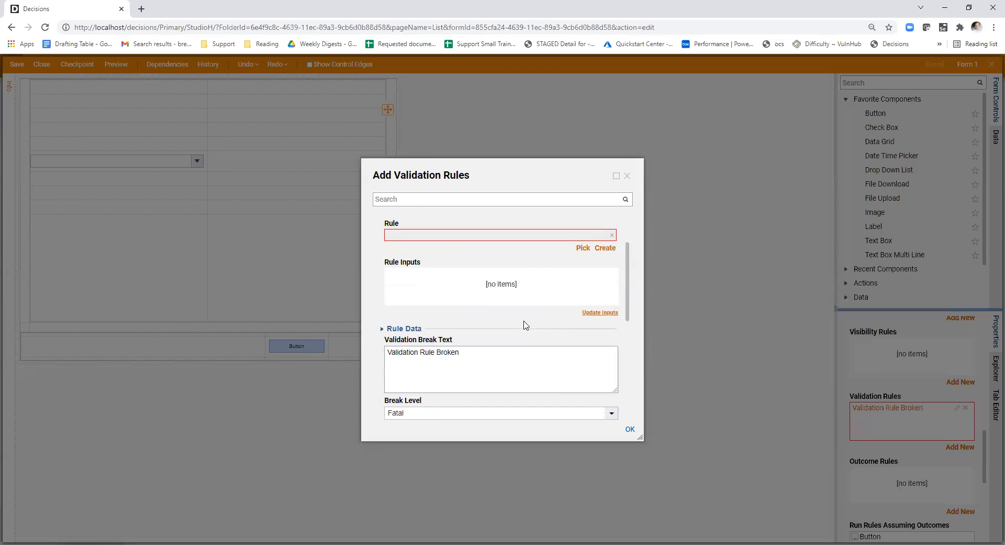
scroll(495, 321, "up", 1)
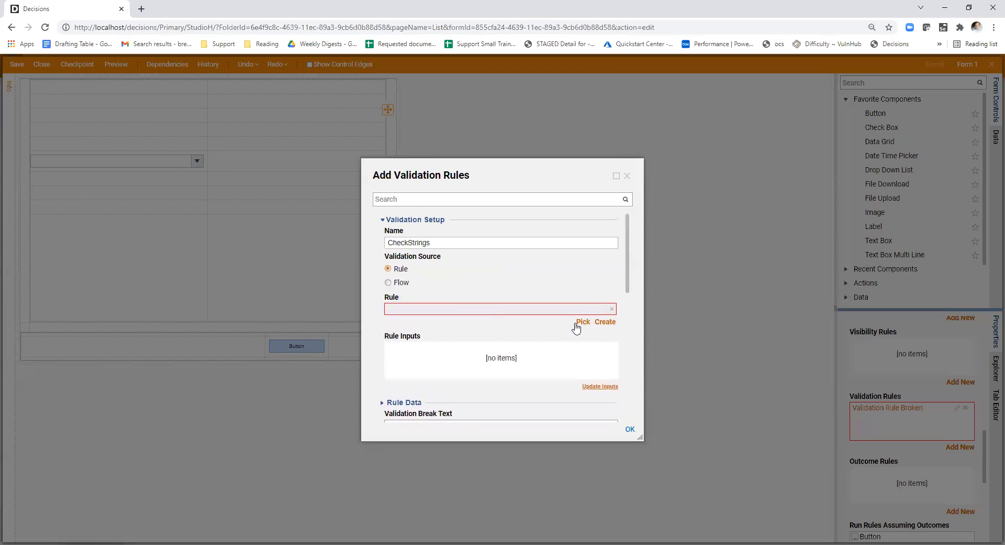
left_click(603, 323)
key("ctrl+a")
type("CheckStrings")
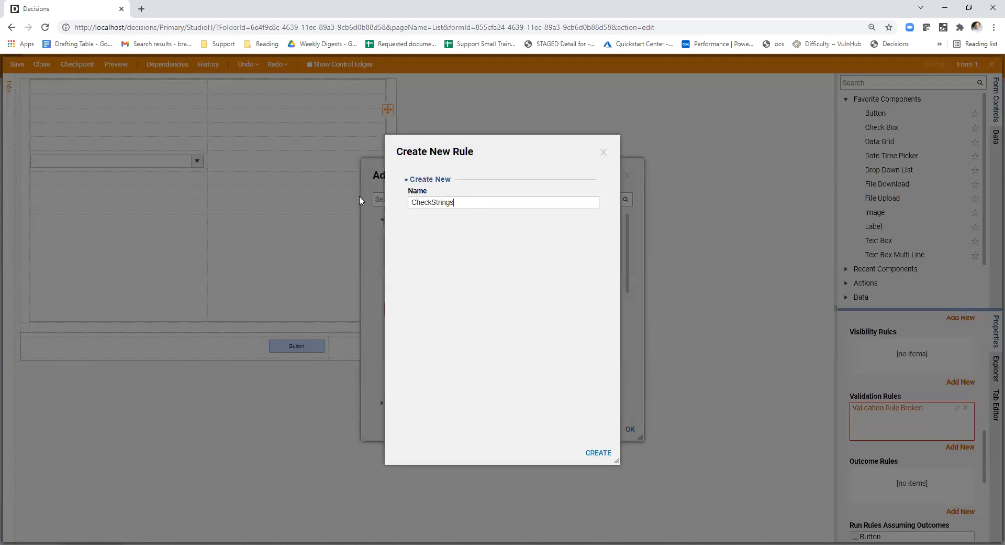
key("BackSpace")
key("BackSpace")
key("BackSpace")
key("BackSpace")
key("BackSpace")
key("BackSpace")
key("BackSpace")
type("Drio")
key("BackSpace")
key("BackSpace")
type("opDown")
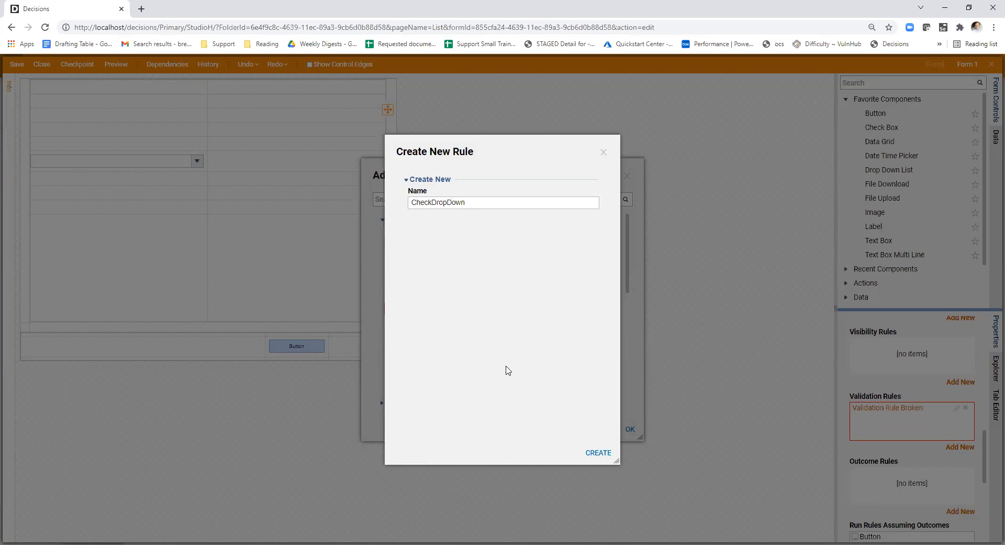
left_click(596, 452)
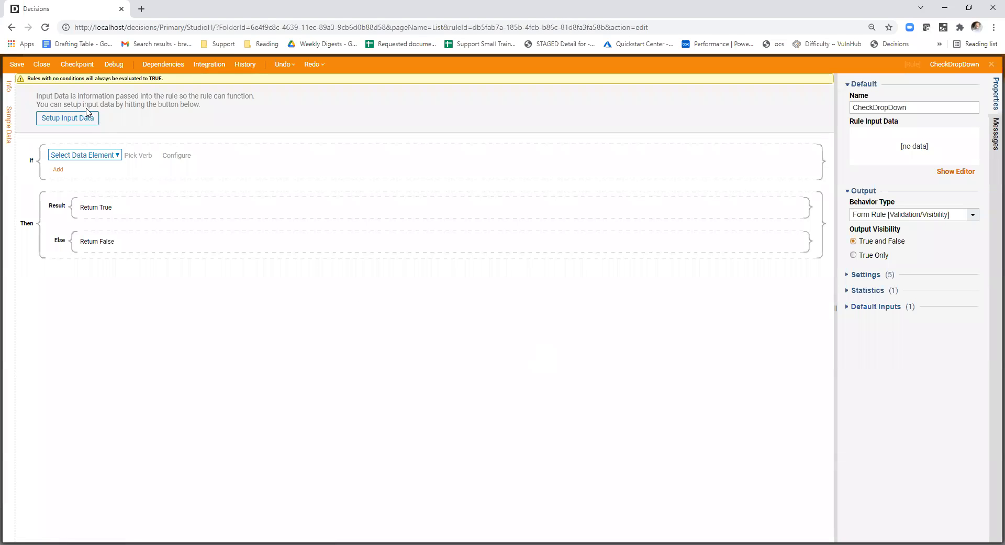
left_click(41, 64)
left_click(629, 430)
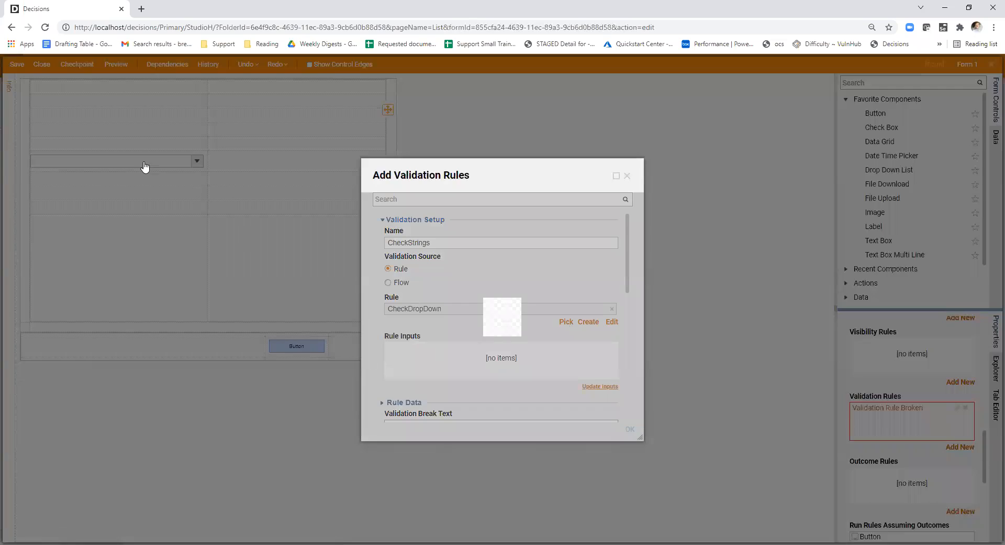
- Select the drop-down list on the form and enlarge its properties area to examine its input and output data settings
left_click(117, 162)
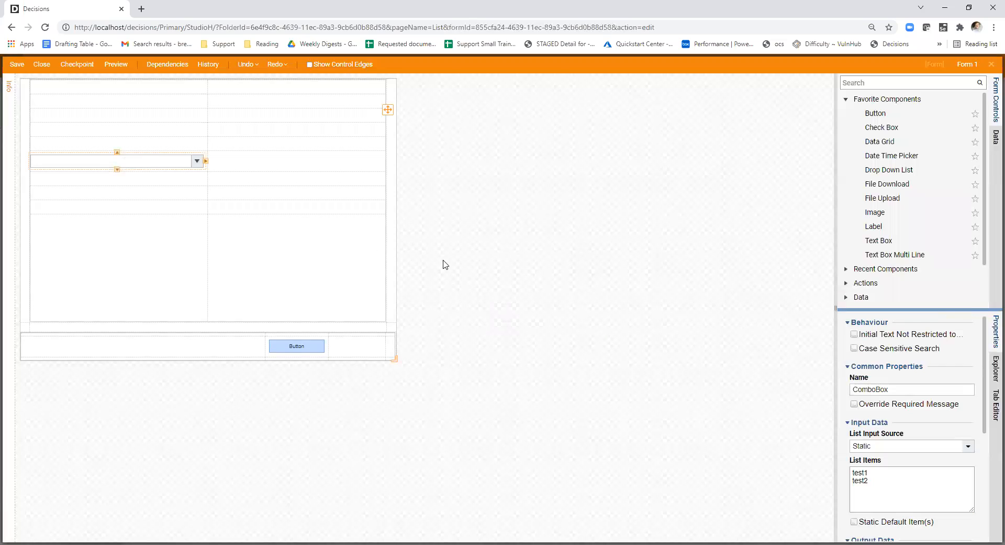
left_click_drag(836, 355, 727, 352)
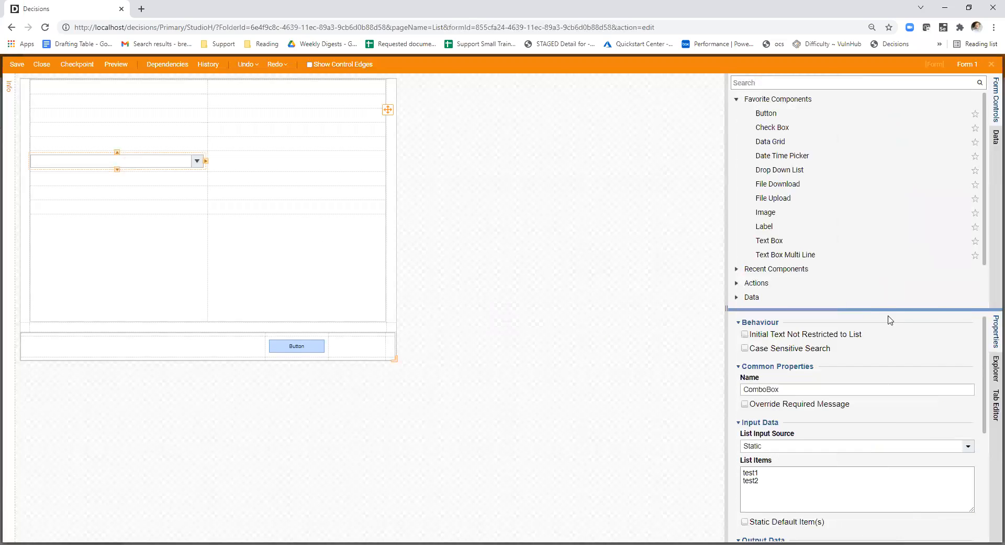
left_click_drag(878, 309, 874, 210)
scroll(861, 362, "down", 3)
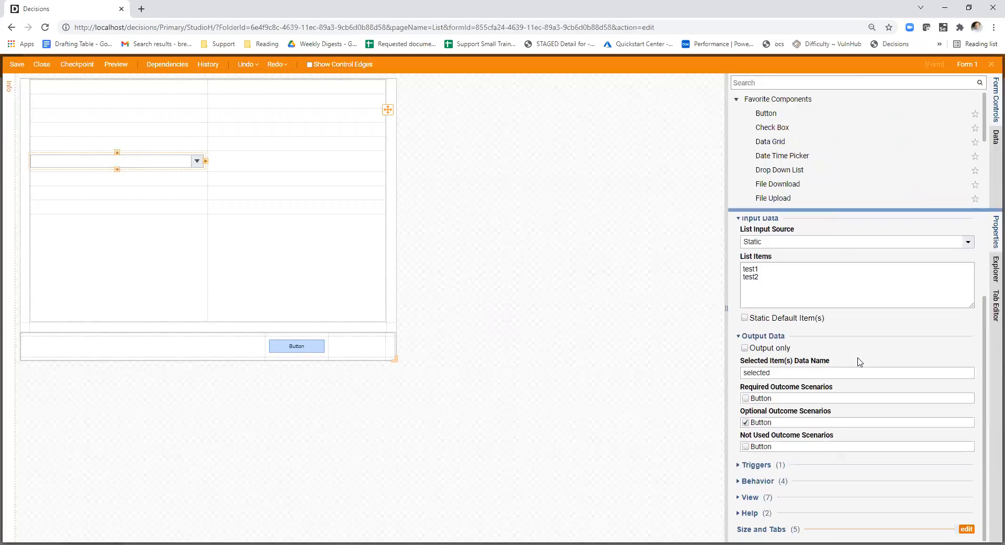
- Open the form's CheckStrings validation rule, examine its rule execution, trigger and advanced settings, and close it without changes
left_click(648, 333)
scroll(891, 325, "down", 5)
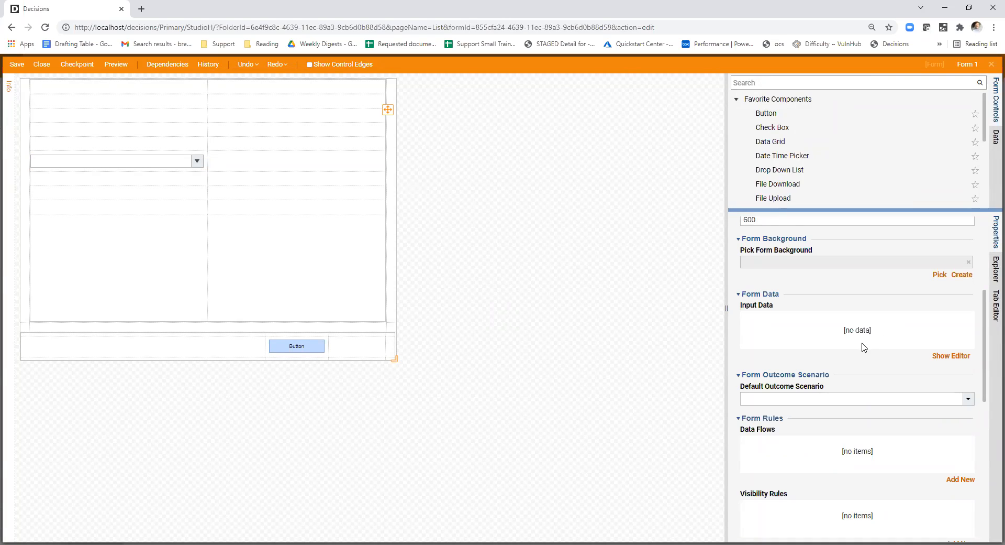
scroll(883, 361, "down", 5)
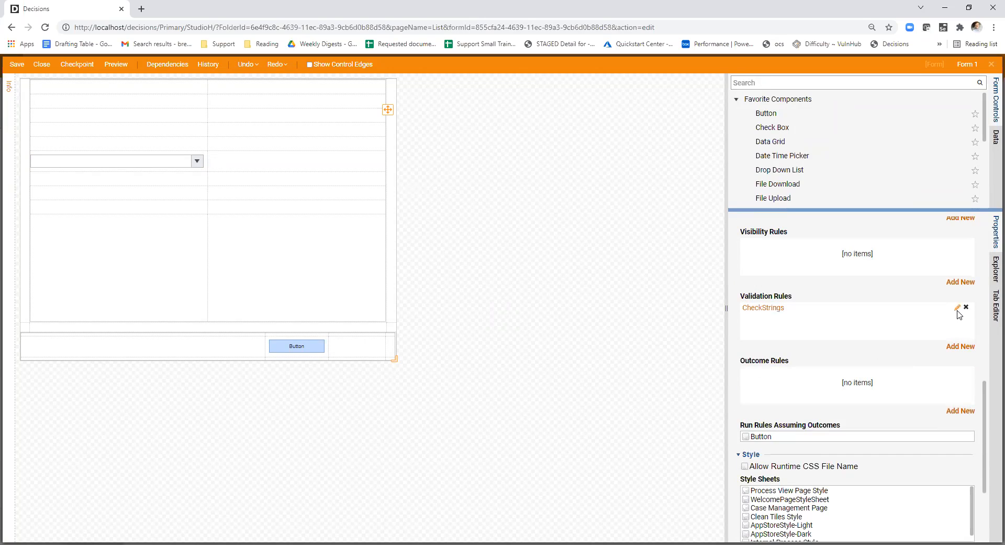
left_click(958, 310)
scroll(518, 298, "down", 4)
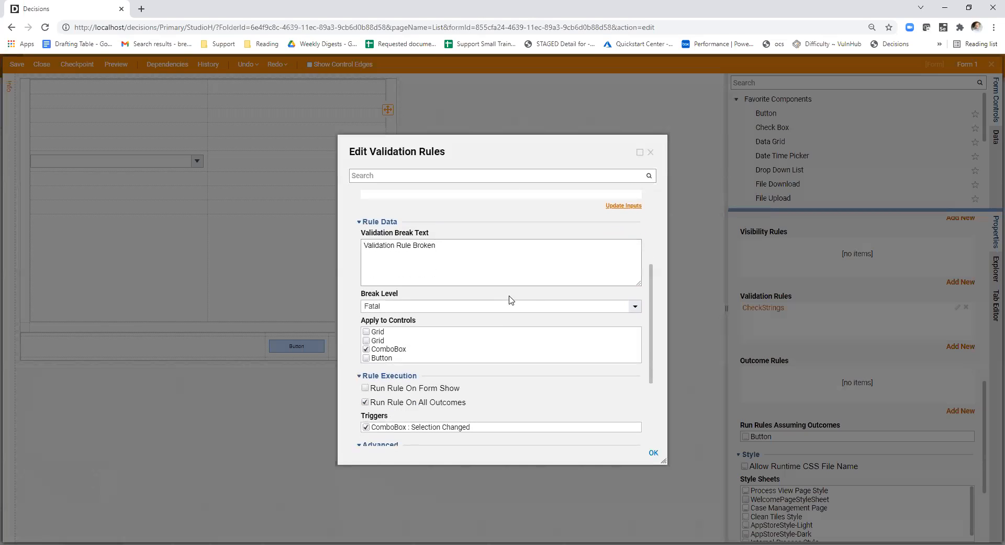
scroll(510, 300, "up", 4)
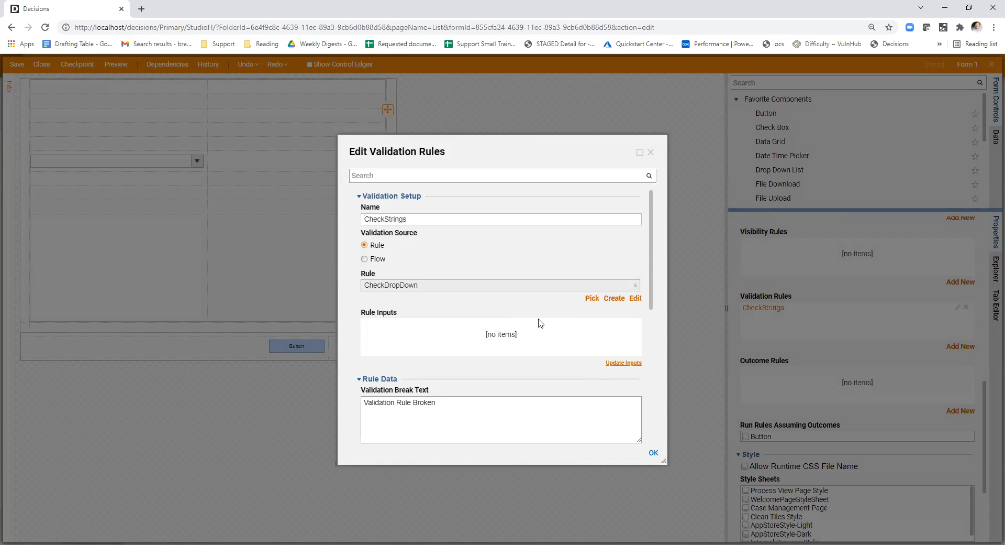
scroll(529, 313, "down", 6)
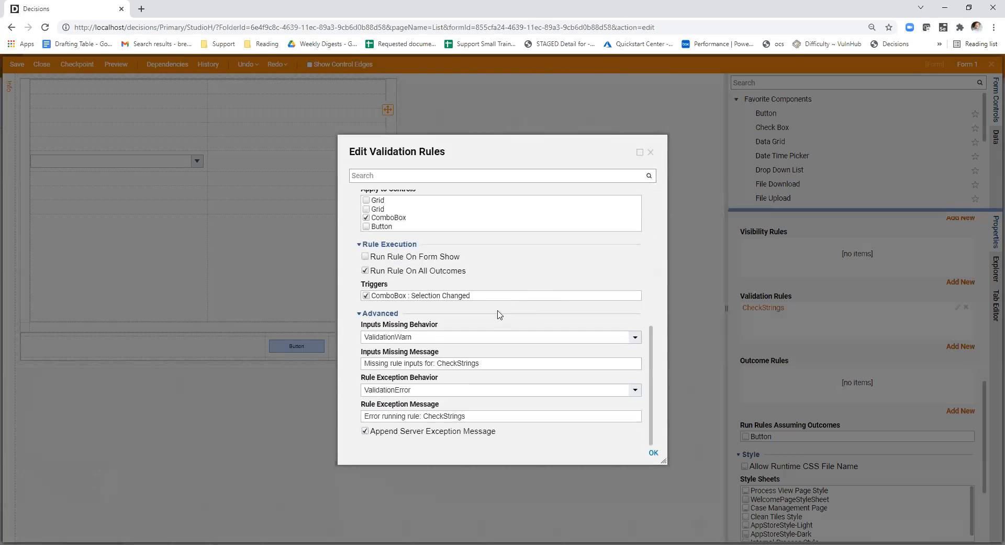
scroll(394, 333, "up", 2)
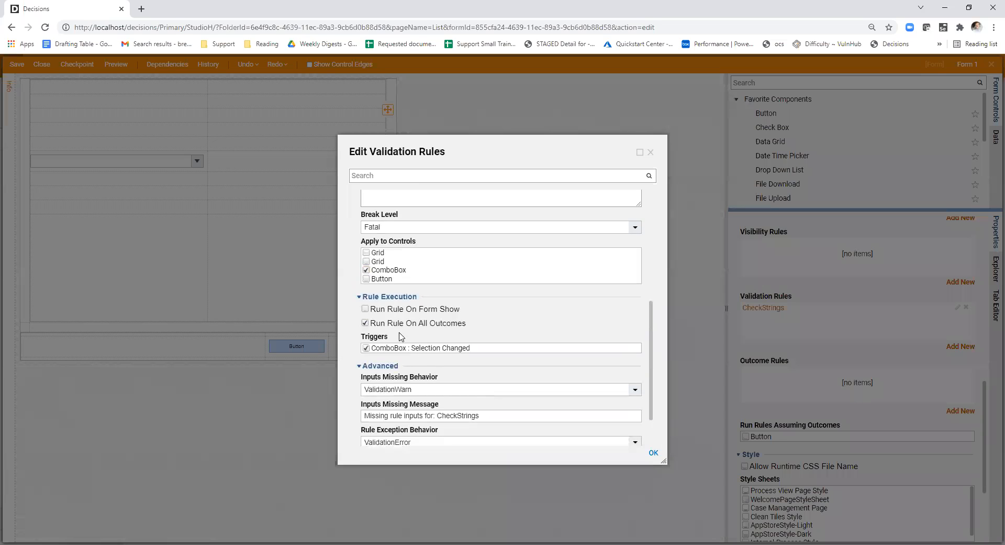
scroll(401, 353, "down", 2)
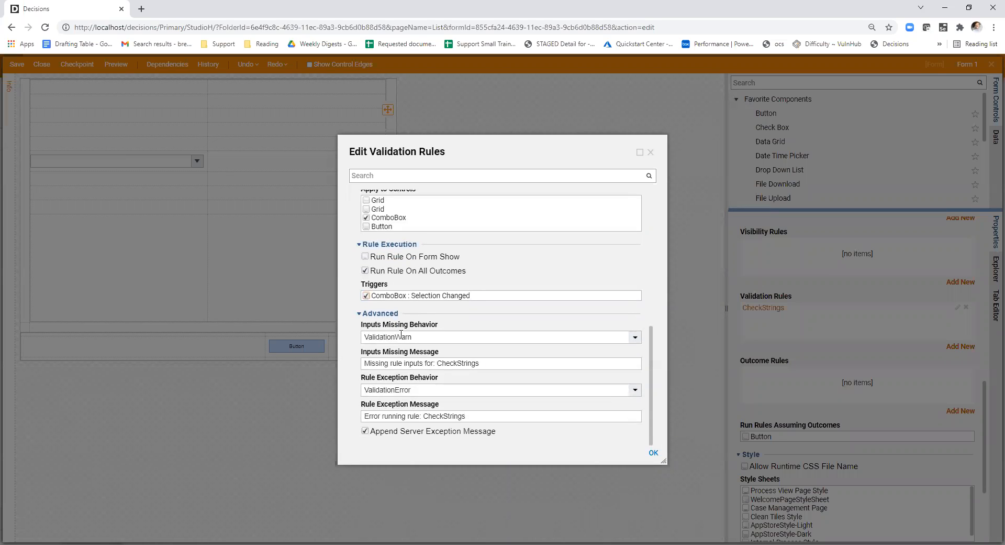
scroll(404, 306, "up", 2)
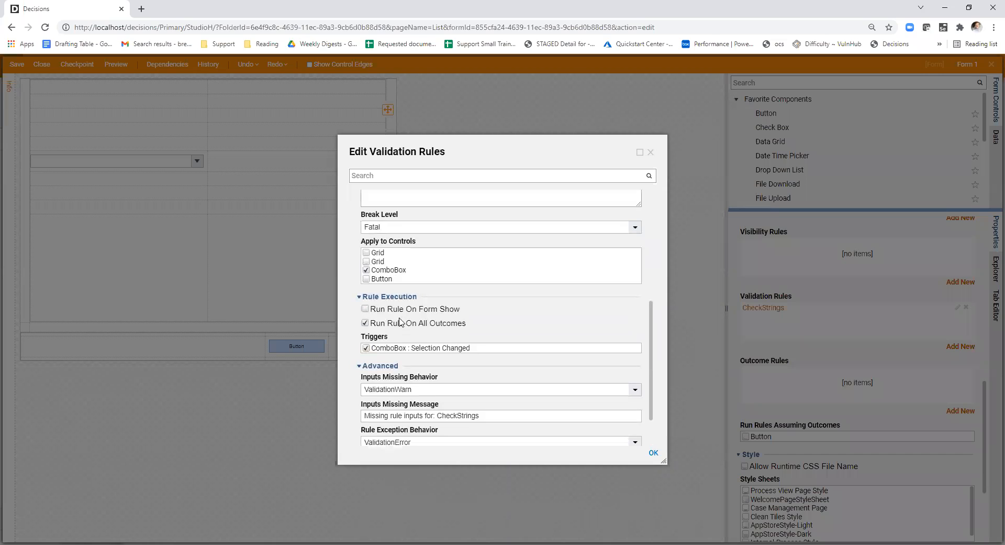
left_click(650, 152)
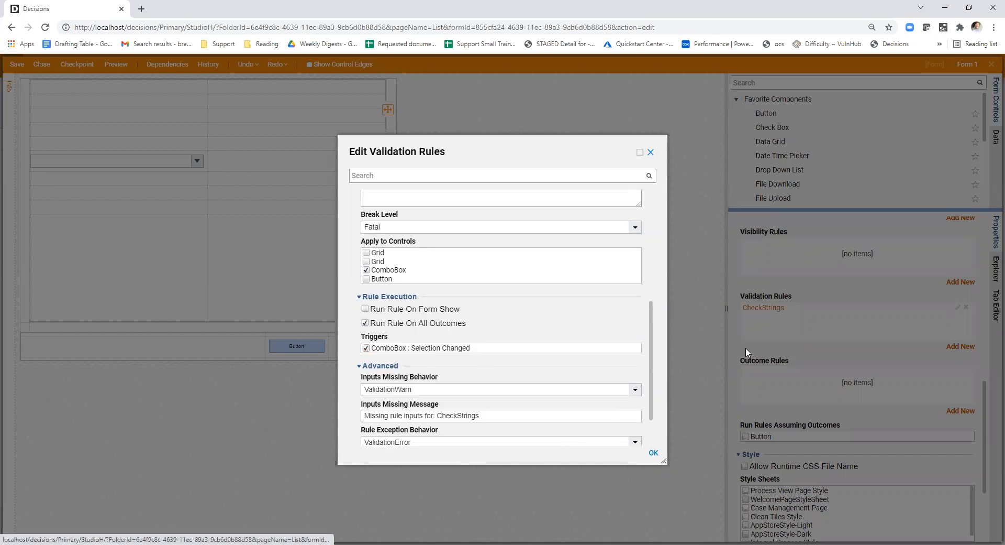
- Open the settings for a new form data flow, examine its trigger and run options, and close them without adding it
scroll(832, 365, "down", 8)
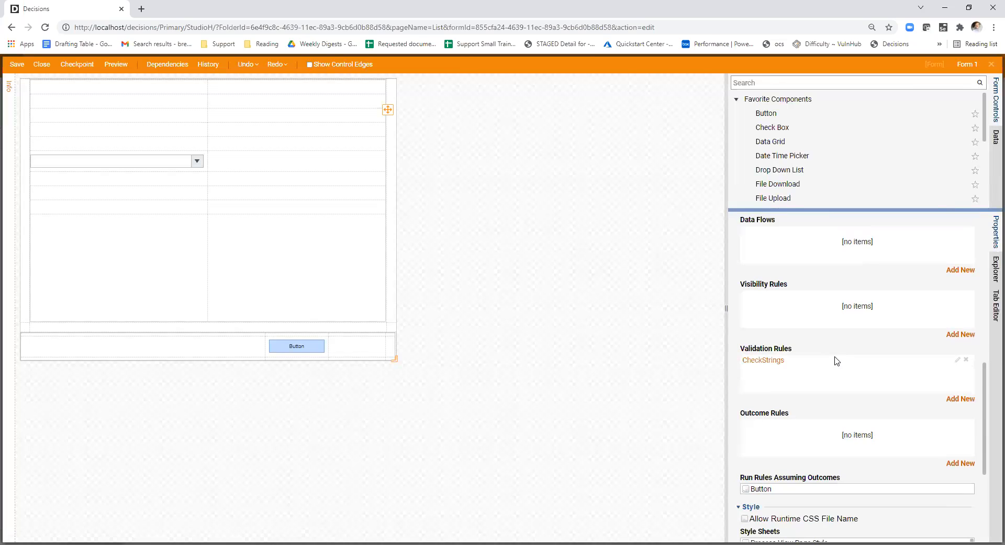
left_click(960, 270)
scroll(521, 302, "down", 2)
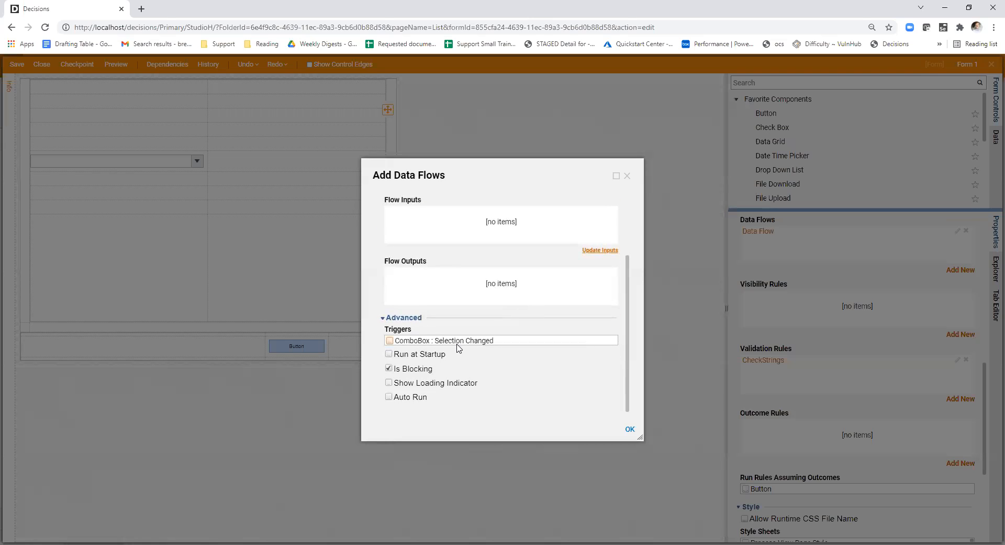
left_click(627, 175)
scroll(970, 368, "down", 8)
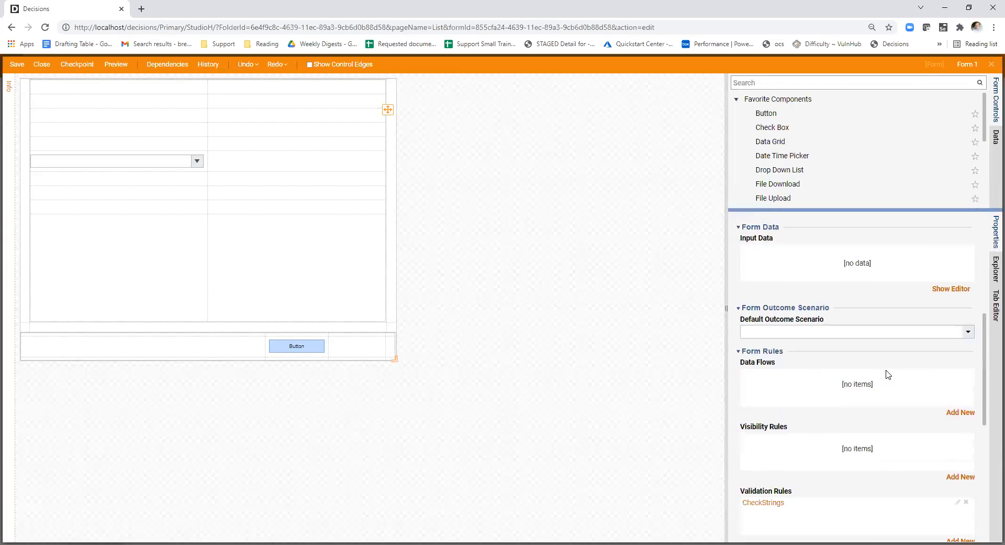
- Reopen the CheckStrings validation rule to compare its setup and trigger options, leaving it unchanged
left_click(957, 361)
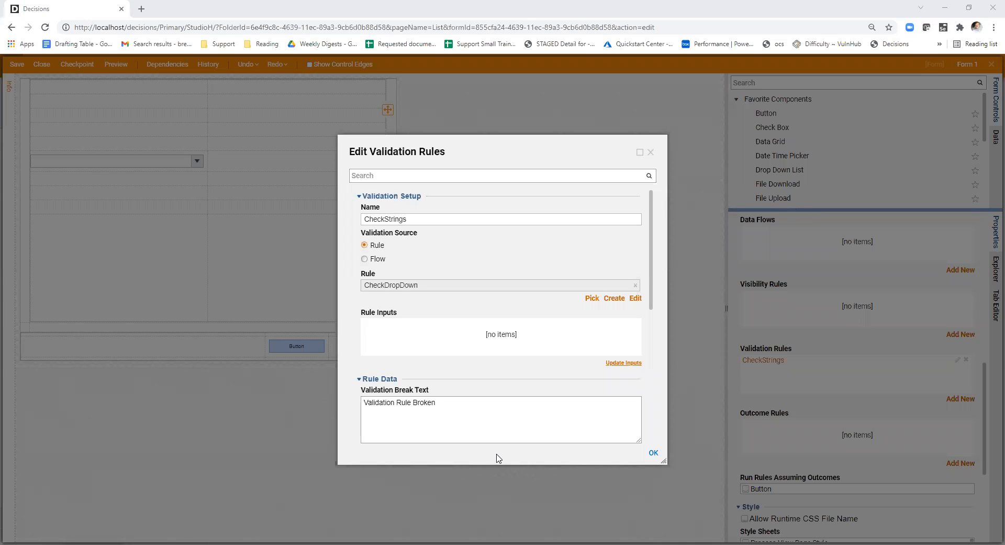
scroll(453, 293, "down", 1)
scroll(486, 314, "down", 5)
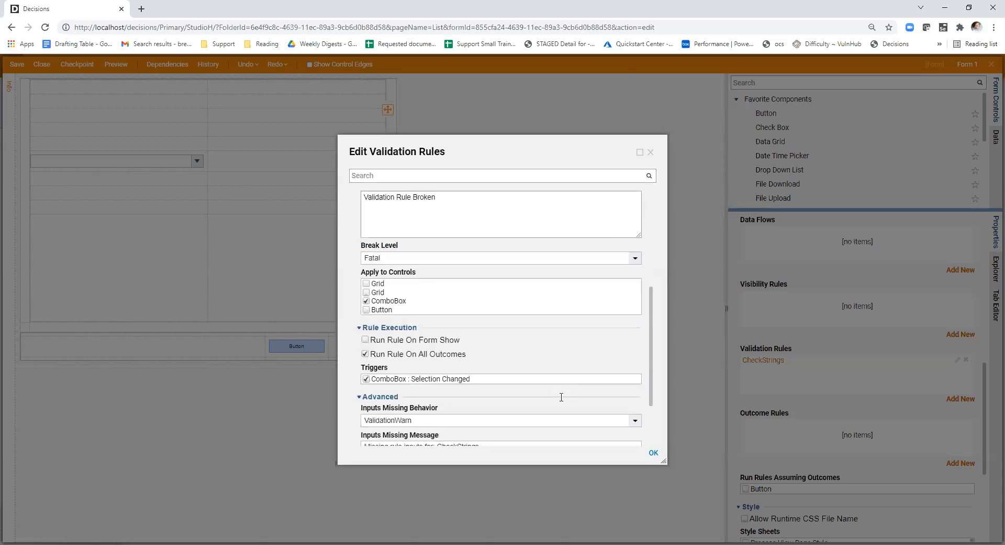
scroll(556, 395, "up", 3)
scroll(556, 395, "up", 3)
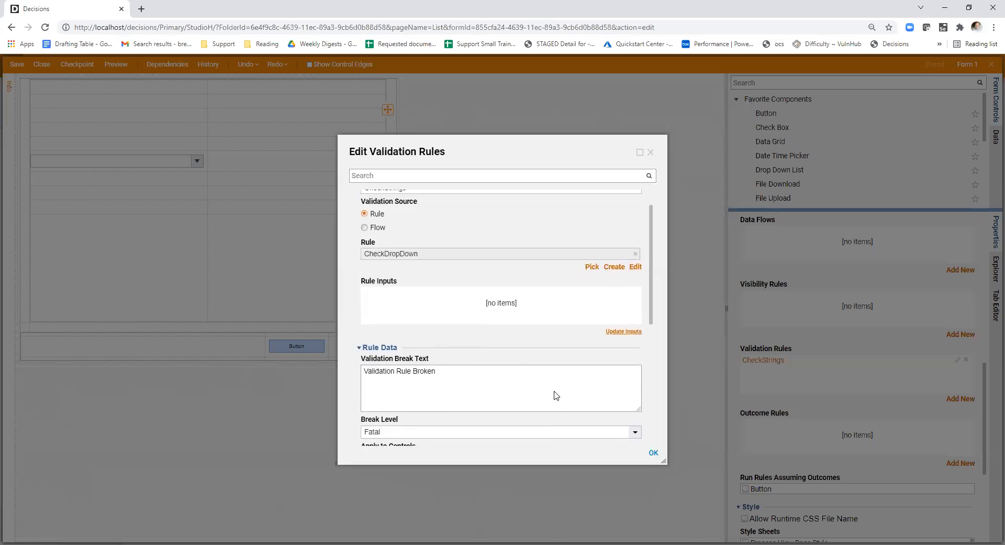
left_click(653, 154)
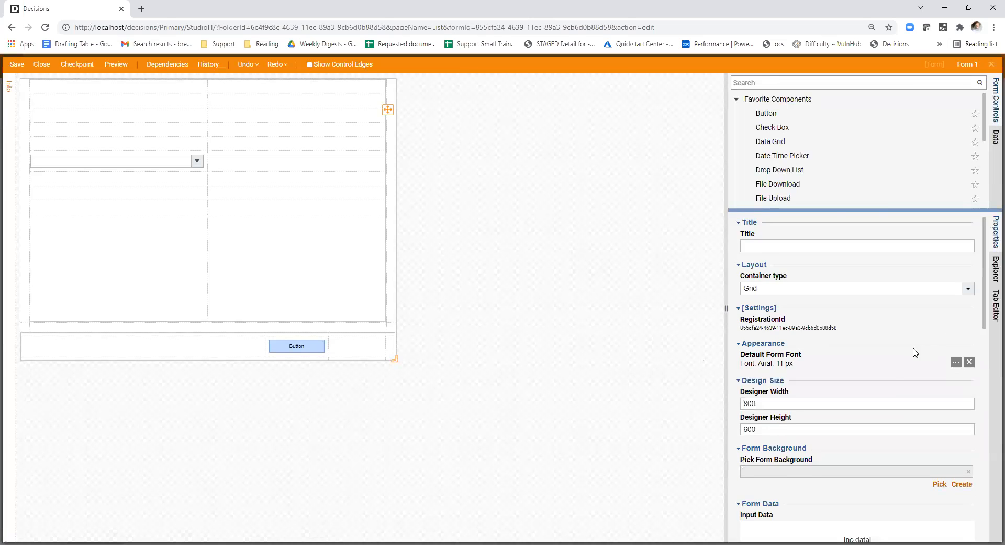
- Add a new data flow entry named DataFlowTest to the form rules
scroll(915, 353, "down", 5)
left_click(961, 427)
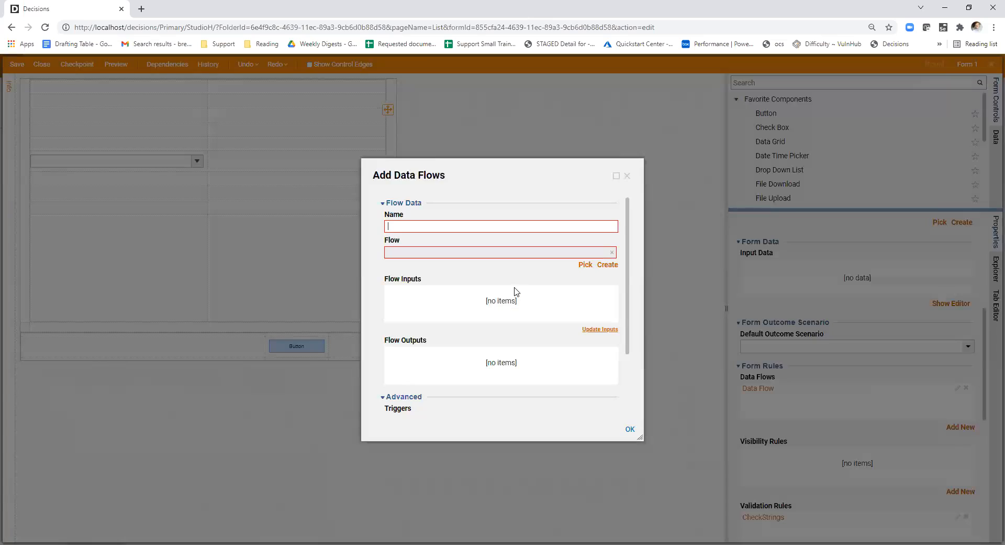
left_click(459, 228)
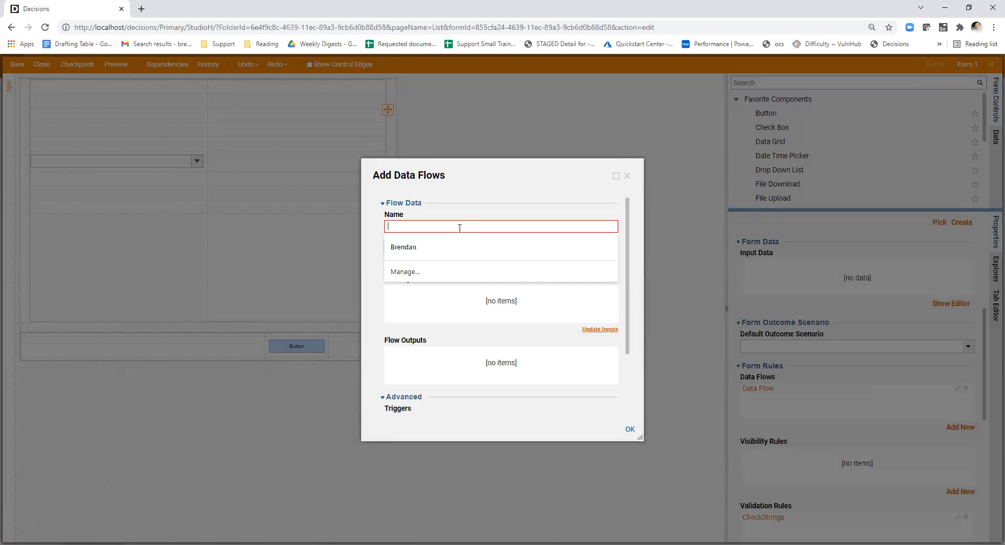
type("DataFlowTest")
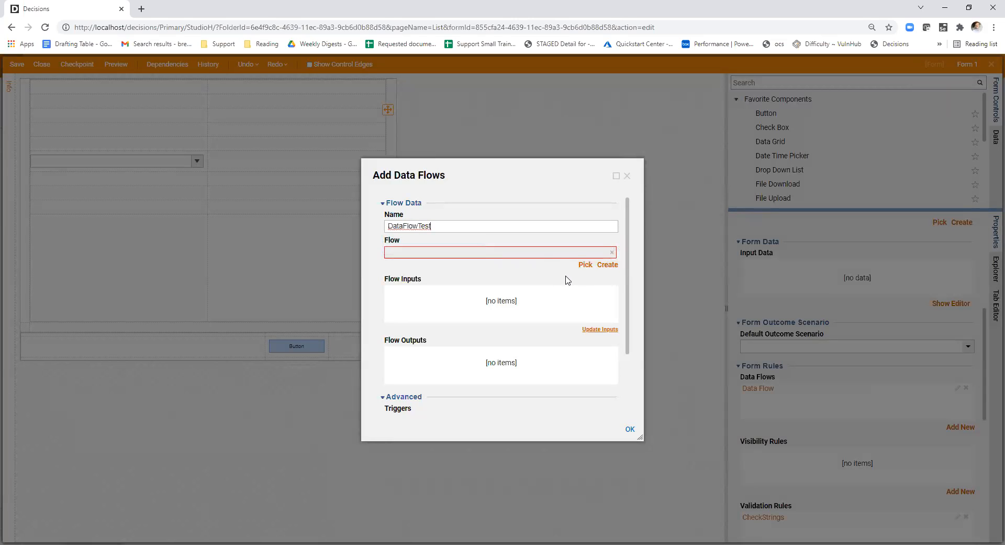
- Create a new flow named Test Trigger Data Flow for the DataFlowTest entry
left_click(607, 265)
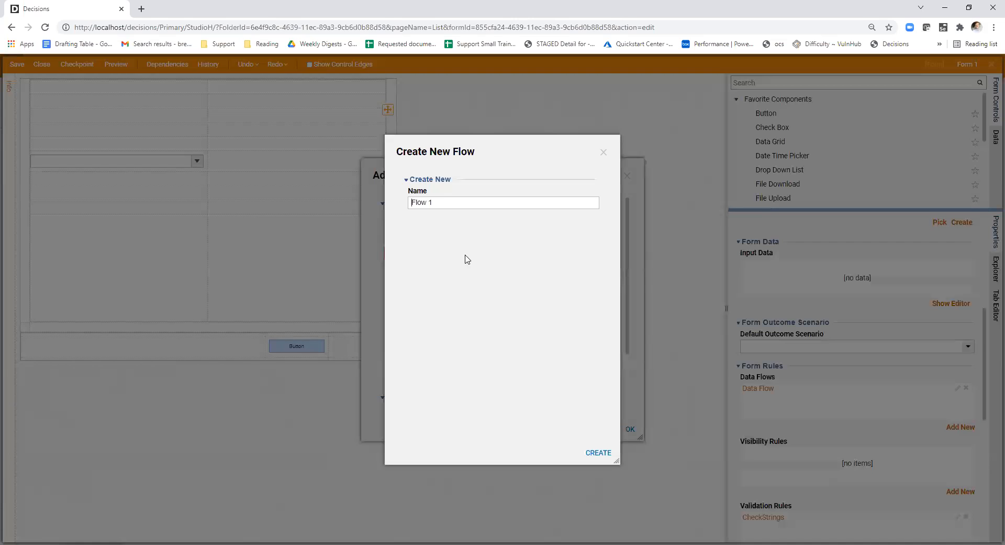
left_click_drag(441, 202, 387, 201)
type("Test Trigger Data Flow")
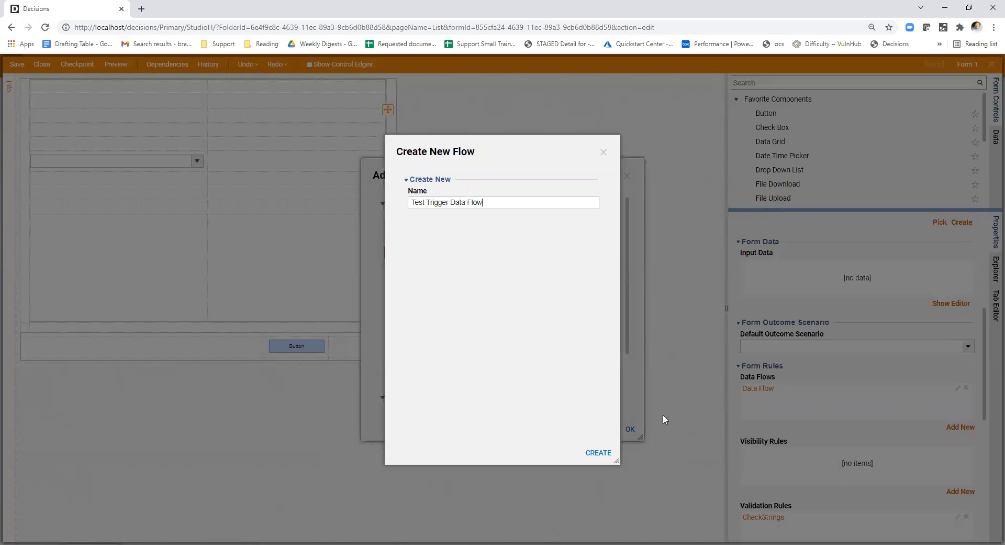
left_click(598, 453)
- Connect the flow's start step to its end step and define a Boolean [Logical] output named boolean on the end step
left_click_drag(70, 103, 417, 344)
left_click(422, 354)
left_click(946, 296)
left_click(497, 190)
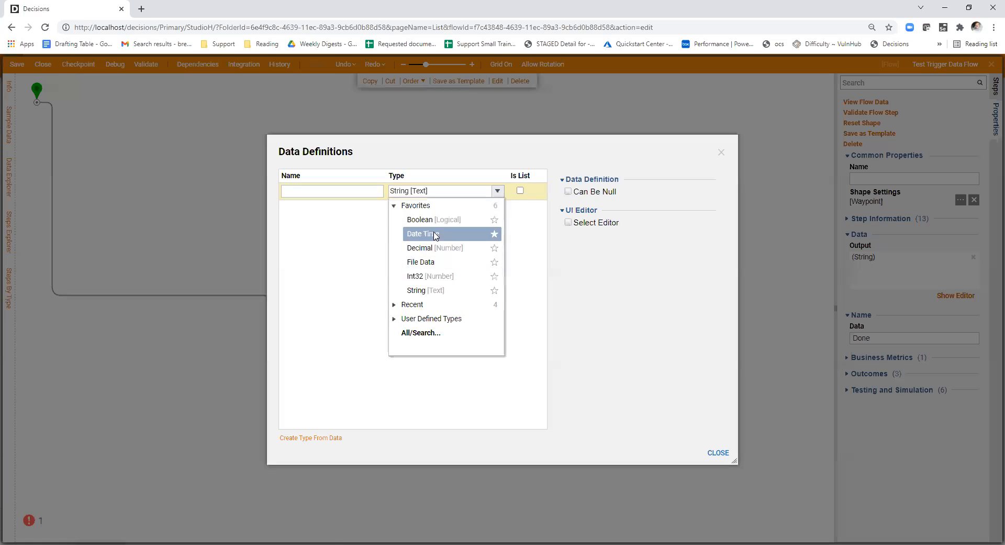
left_click(421, 217)
left_click(326, 190)
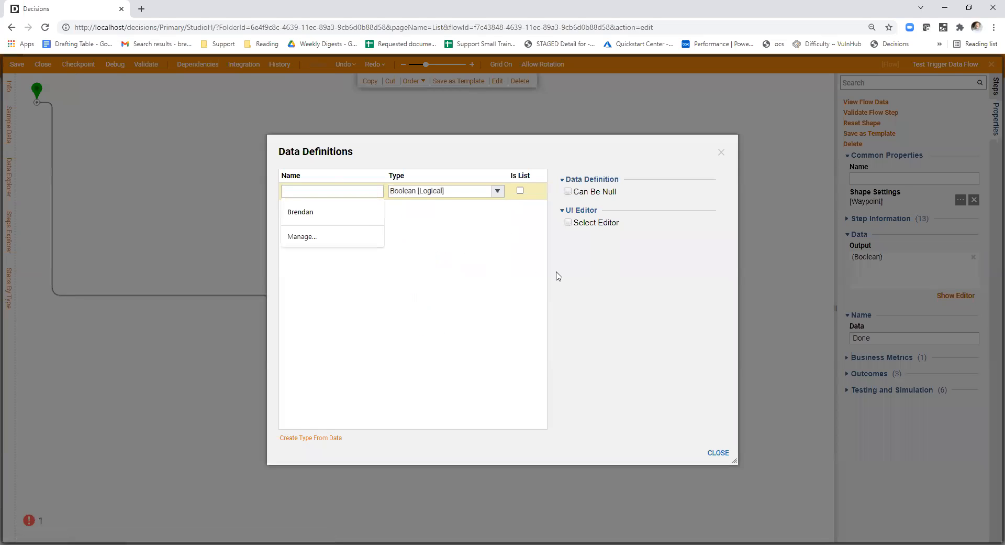
type("boolean")
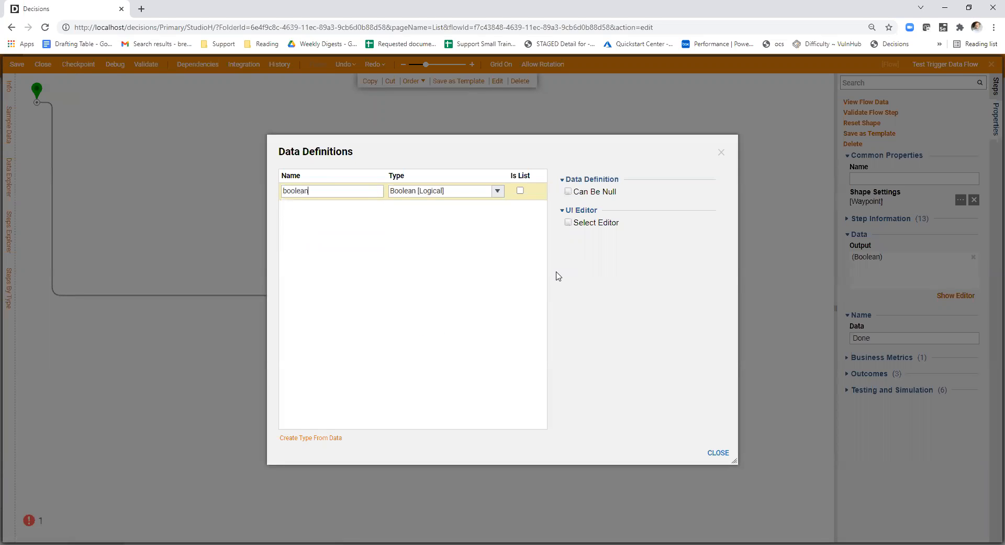
left_click(718, 452)
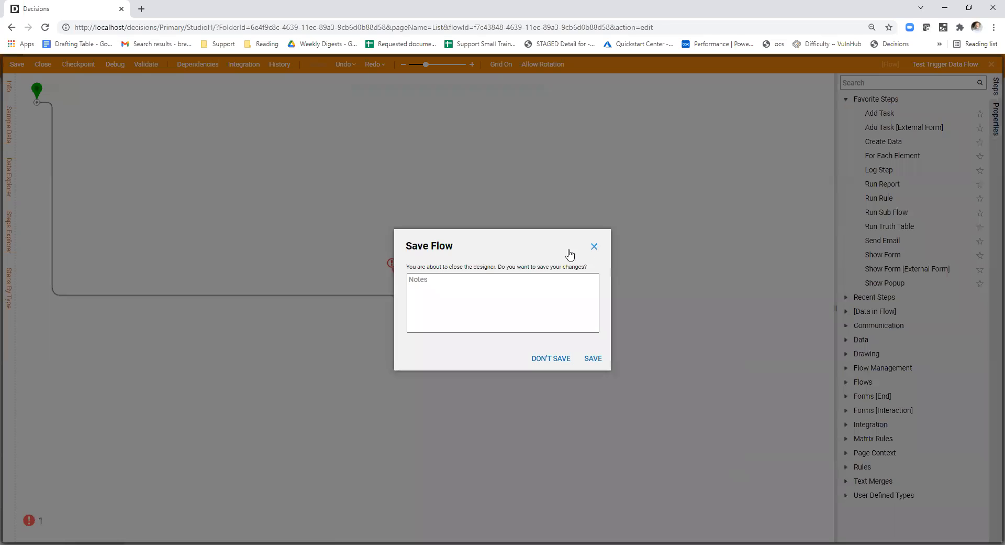
- Set the boolean output on the Test Trigger Data Flow end step to true and close the flow
left_click(595, 247)
left_click(397, 272)
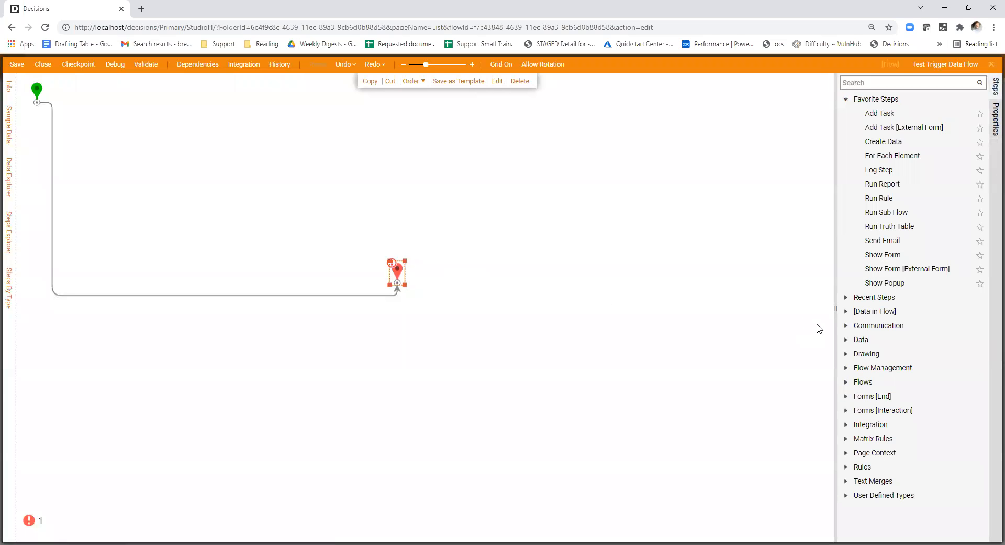
left_click(957, 391)
left_click(862, 350)
left_click(854, 405)
left_click(417, 228)
left_click(42, 65)
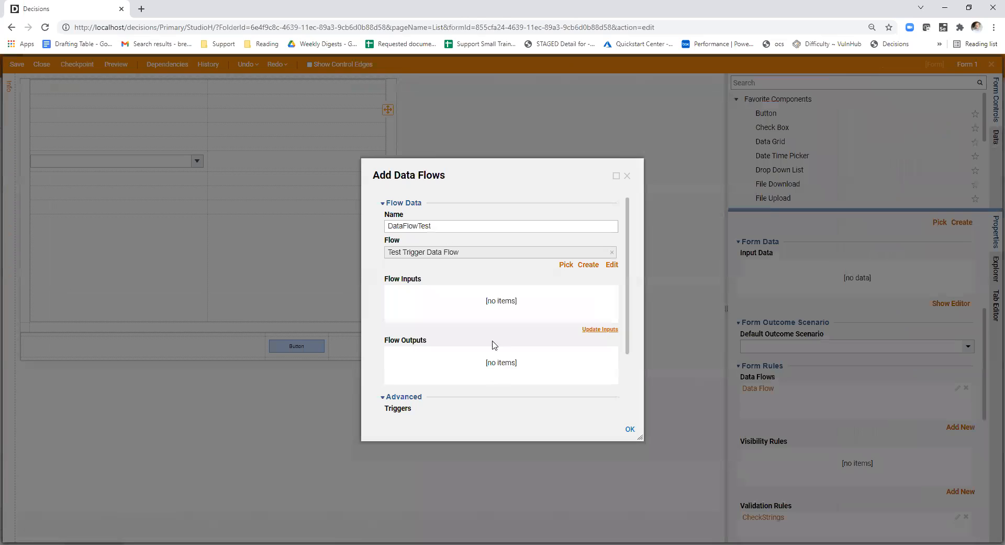
- Update the DataFlowTest entry's inputs and outputs from its flow and save the entry
left_click(600, 330)
scroll(620, 409, "down", 3)
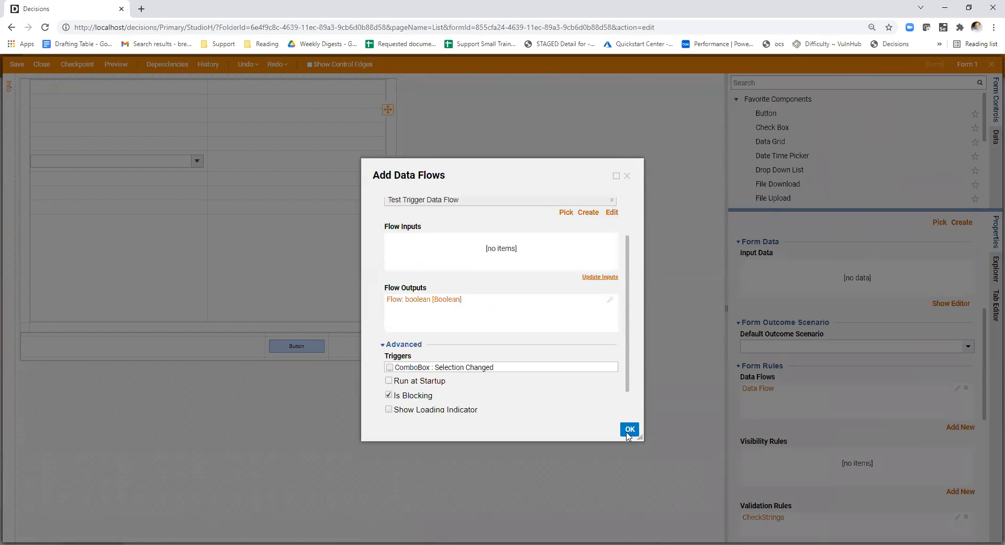
left_click(630, 429)
- Add a check box to the form's empty cell above the button and use Flow: boolean as its data name
left_click_drag(772, 128, 264, 246)
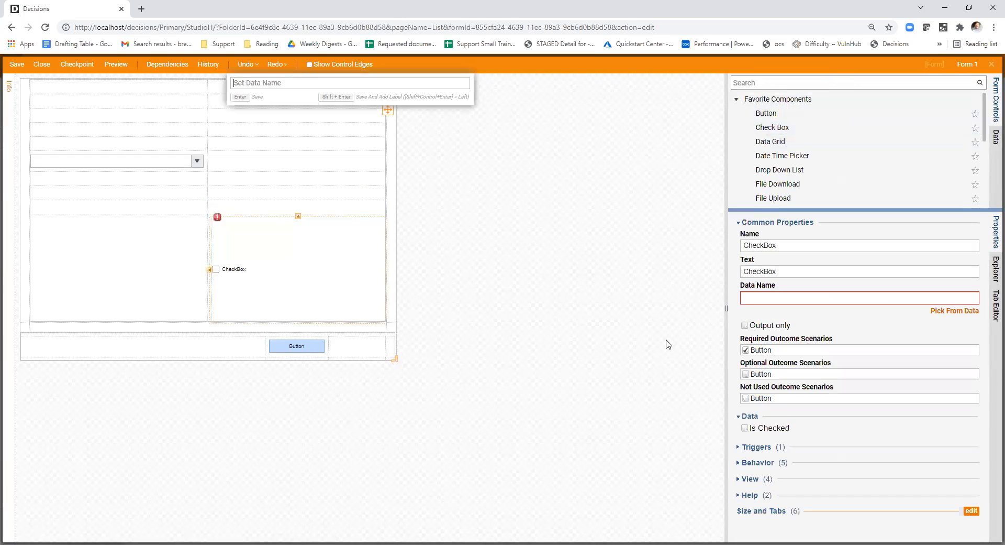
left_click(962, 310)
left_click(464, 241)
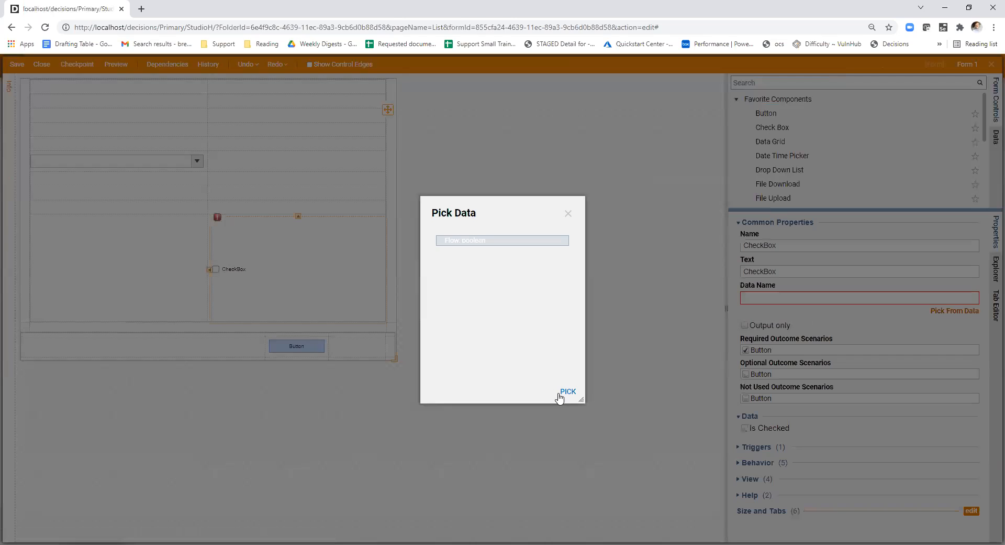
left_click(562, 396)
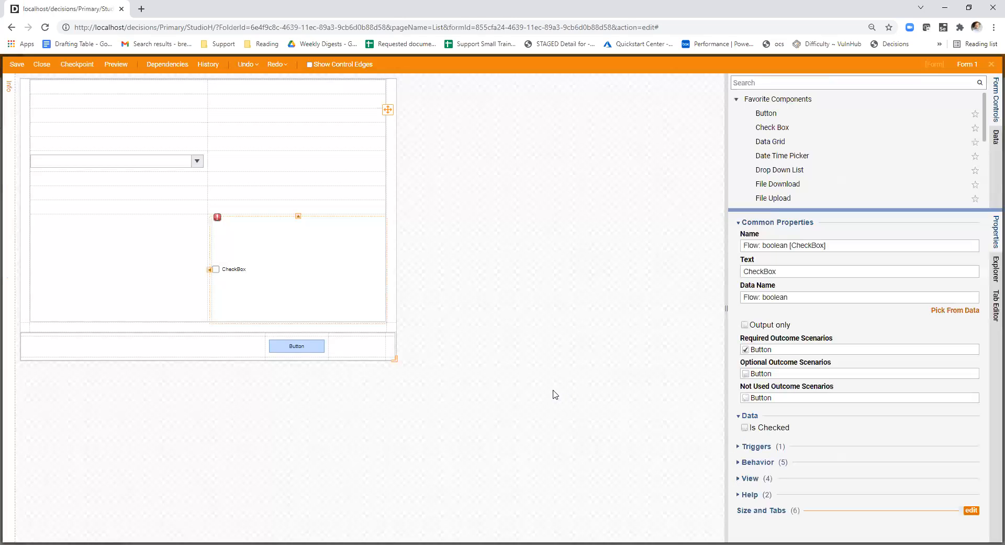
left_click(527, 365)
- Edit the DataFlowTest entry so that ComboBox : Selection Changed triggers it
left_click(80, 162)
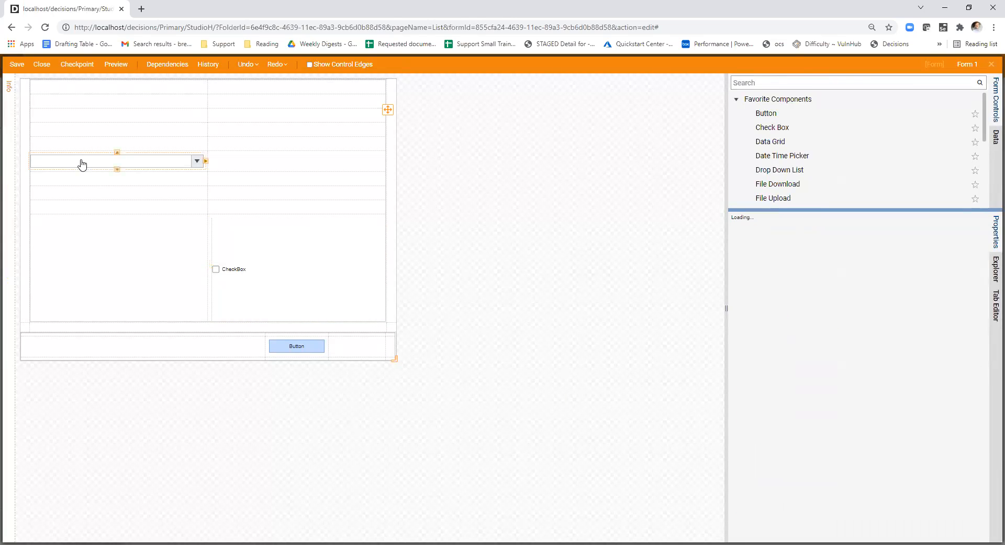
left_click(643, 344)
scroll(875, 385, "down", 6)
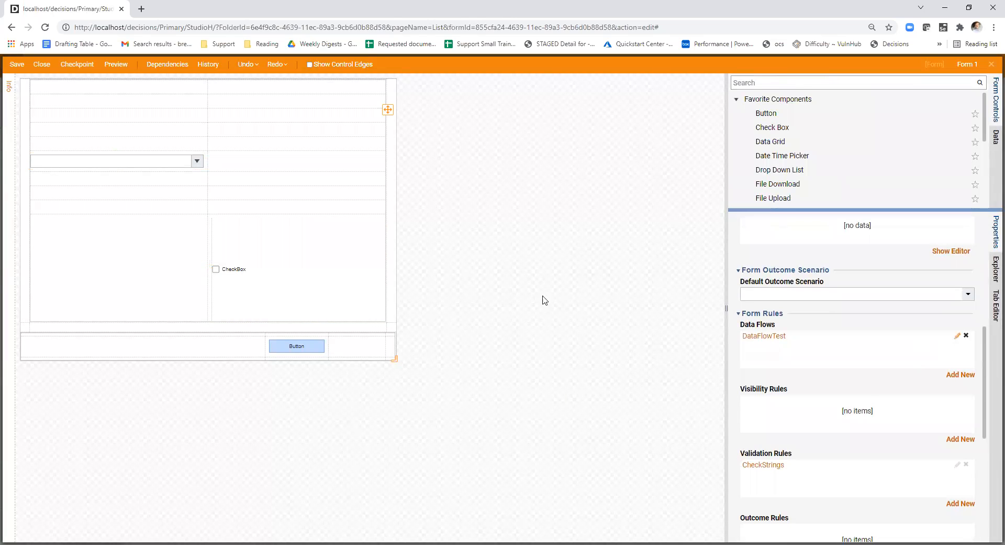
scroll(503, 294, "down", 1)
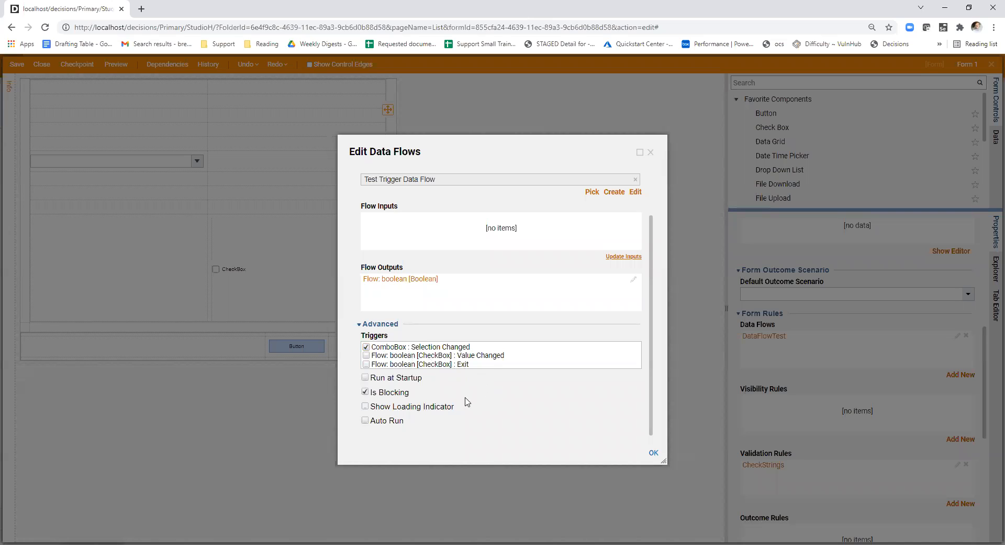
scroll(468, 403, "up", 2)
left_click(653, 452)
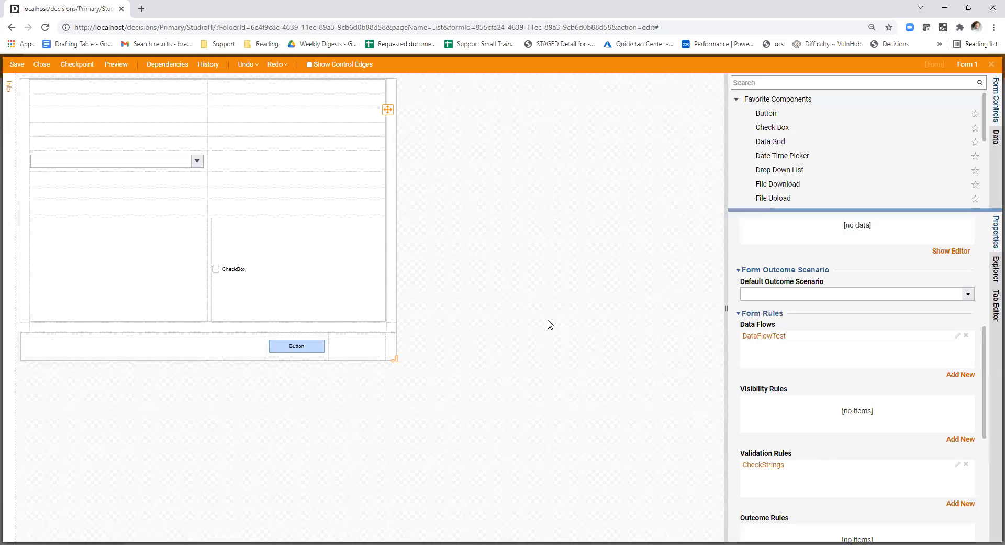
- Close the form and connect the validation flow's start step to the form and the form's Button outcome to the end step
left_click(46, 65)
left_click(600, 355)
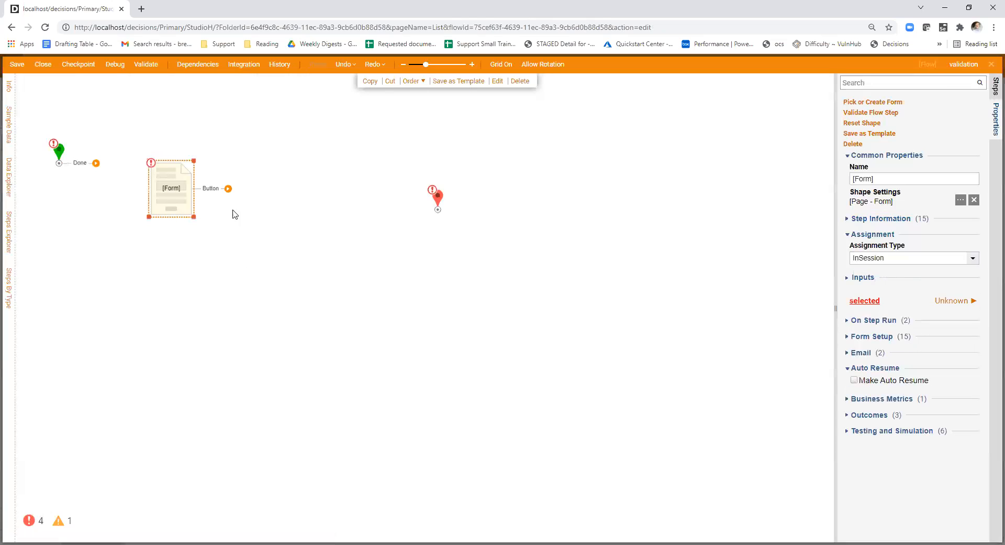
left_click_drag(202, 190, 438, 208)
- Debug the validation flow, test the drop-down with test2 and test1 to trigger the data flow, and close the debugger
left_click(115, 66)
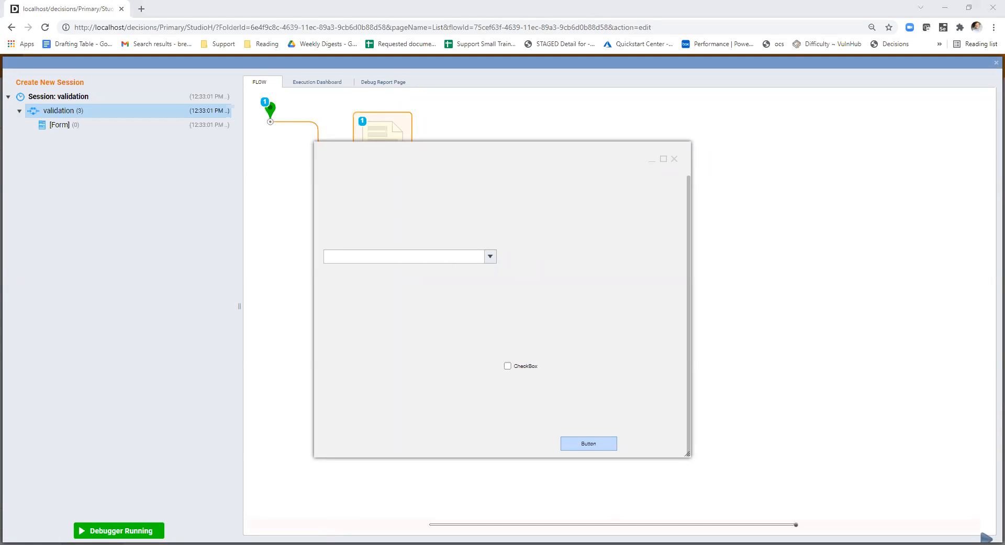
type("eData = 9")
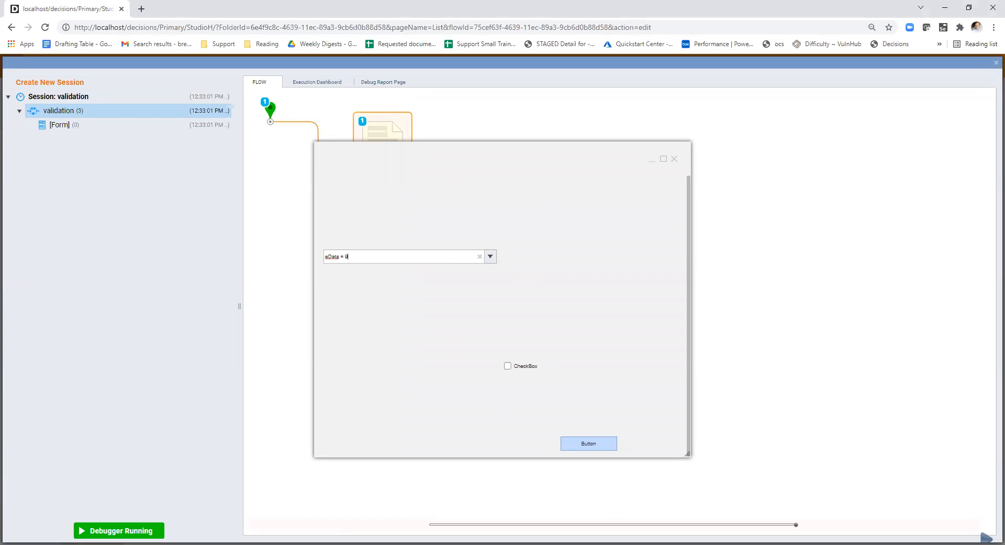
left_click(492, 257)
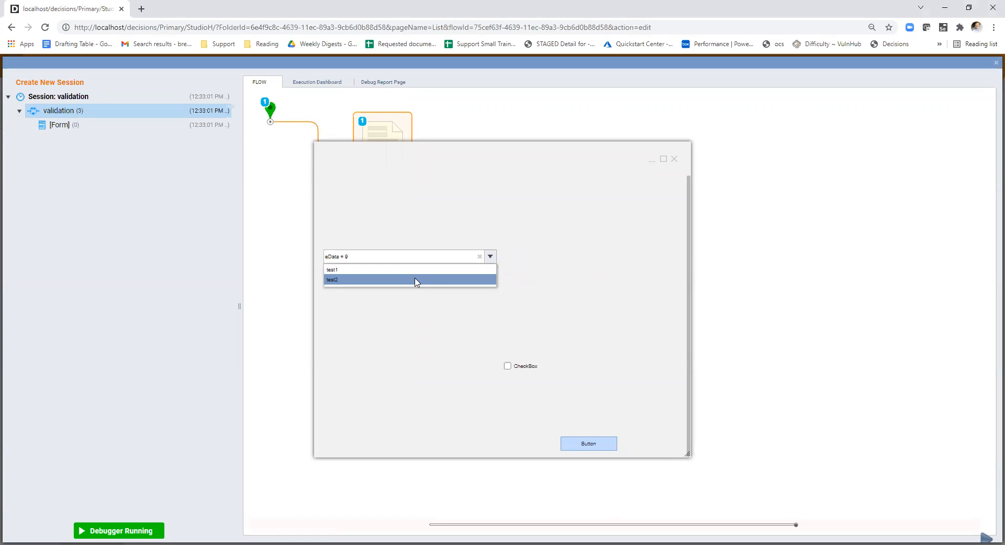
left_click(417, 280)
left_click(491, 256)
left_click(426, 280)
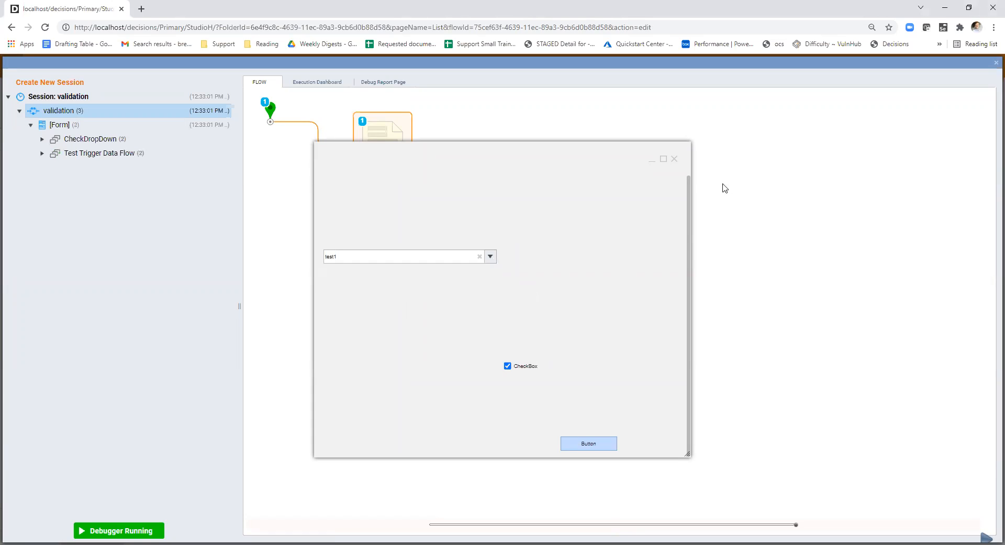
left_click(674, 159)
left_click(992, 63)
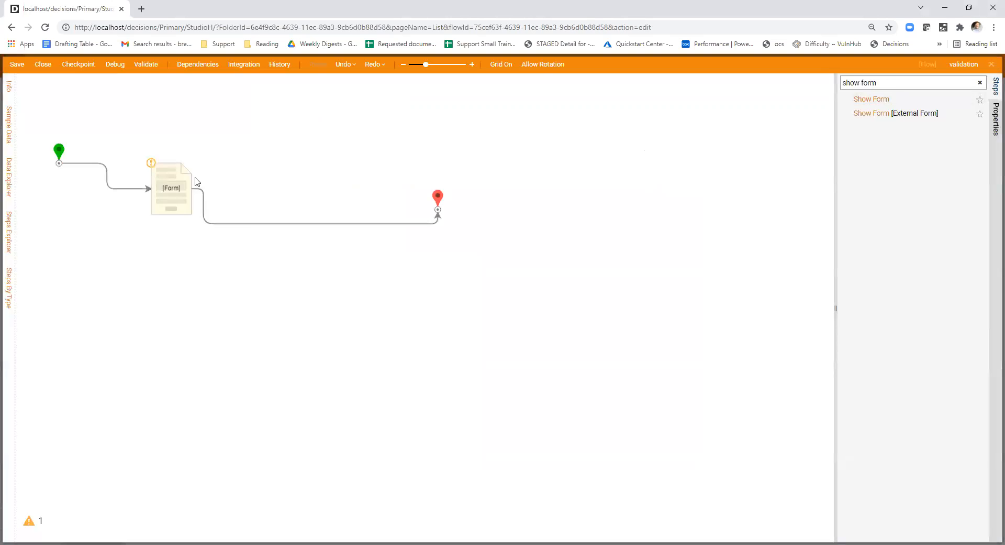
- Review the form step's input and output mappings, reopen the form, and examine the drop-down's output data and outcome scenarios
left_click_drag(799, 248, 736, 249)
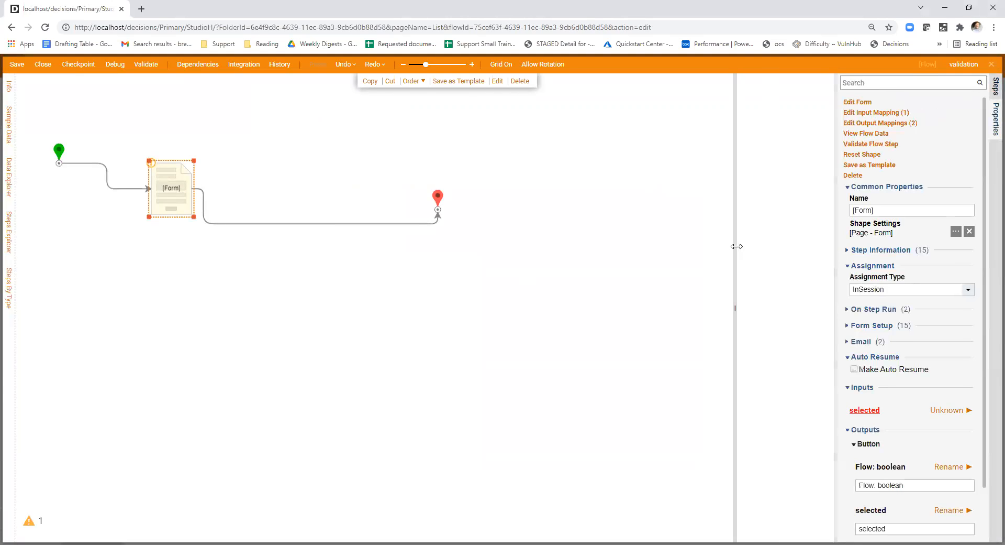
scroll(904, 337, "down", 1)
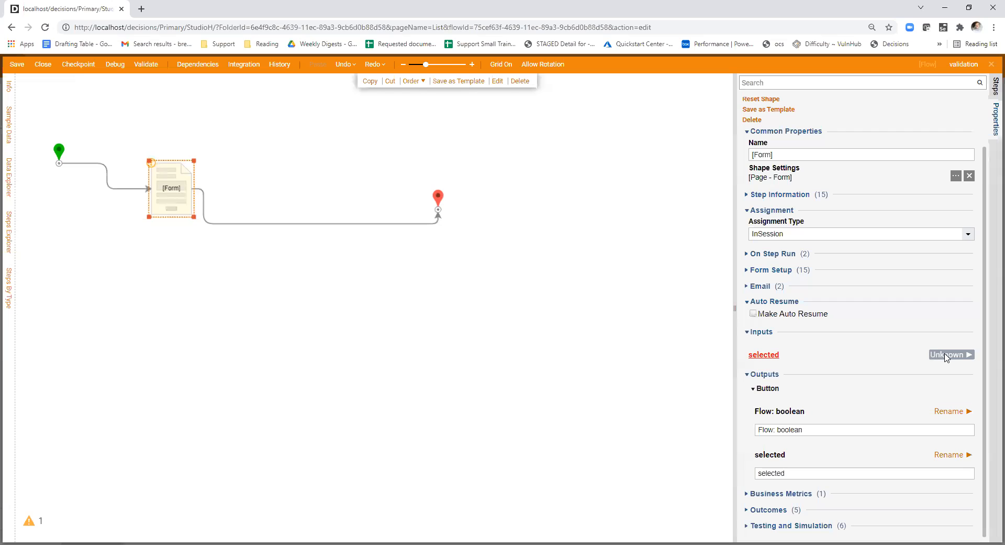
scroll(899, 356, "up", 1)
left_click(763, 103)
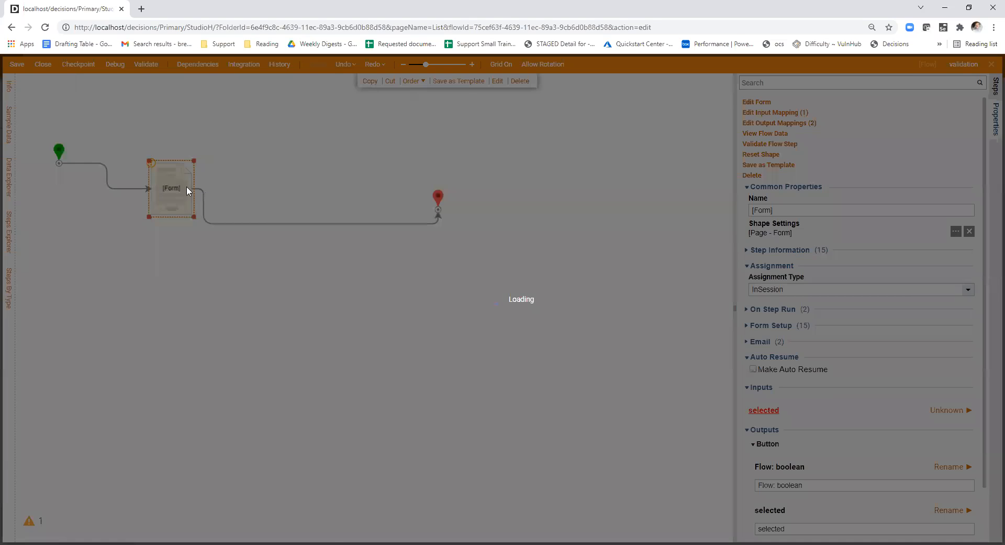
left_click_drag(836, 340, 756, 337)
scroll(743, 381, "down", 4)
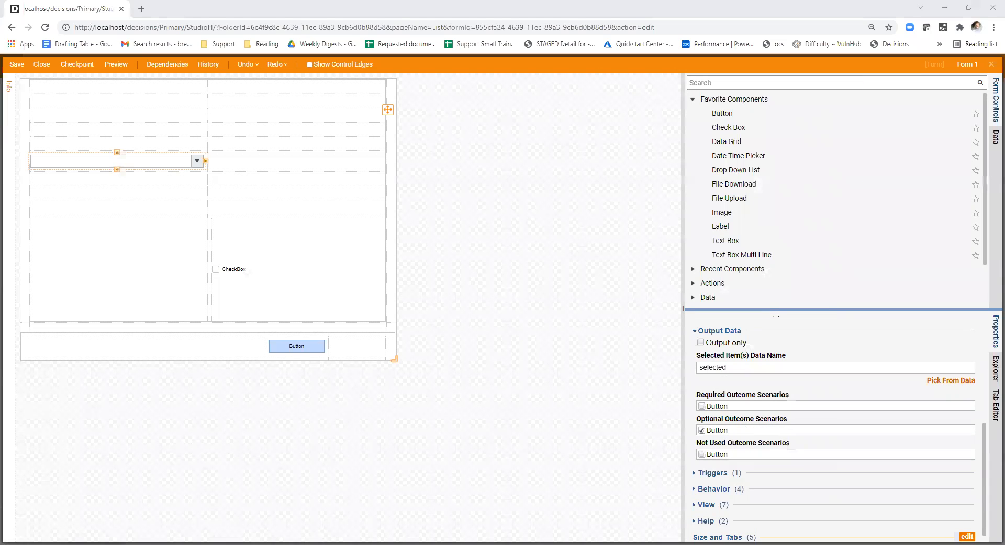
- Open a new browser tab
key("ctrl+t")
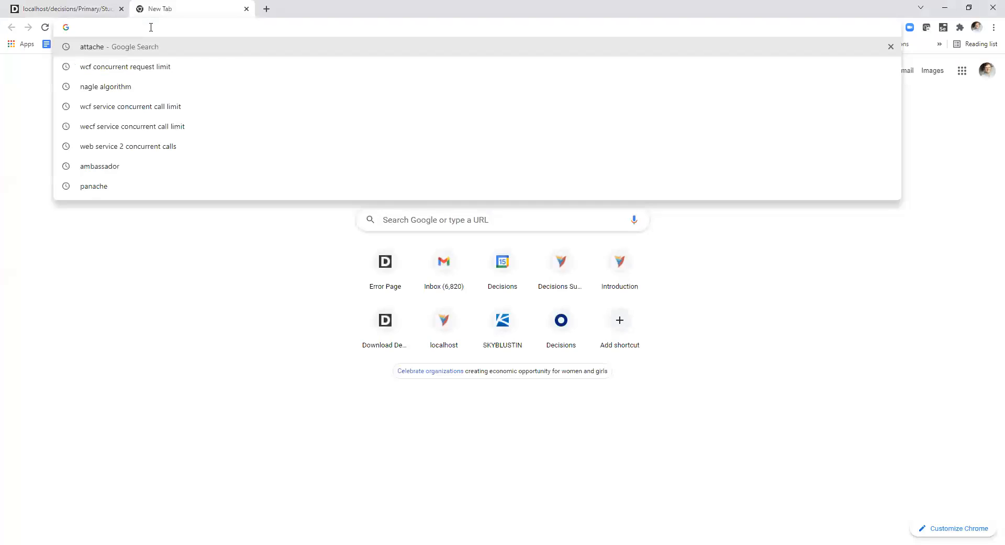
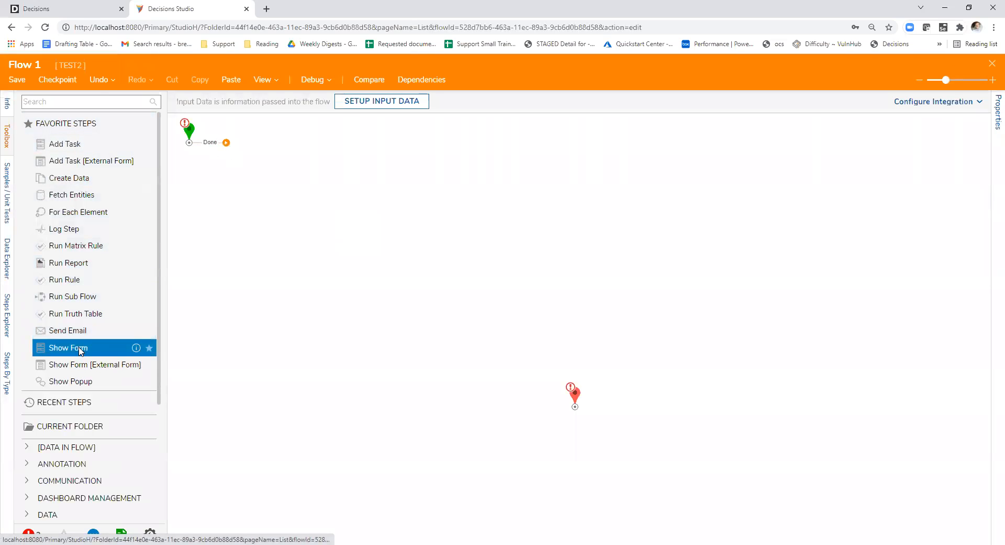
- Add a Show Form step to the flow and create a new form for it
left_click_drag(351, 232, 348, 231)
left_click(899, 106)
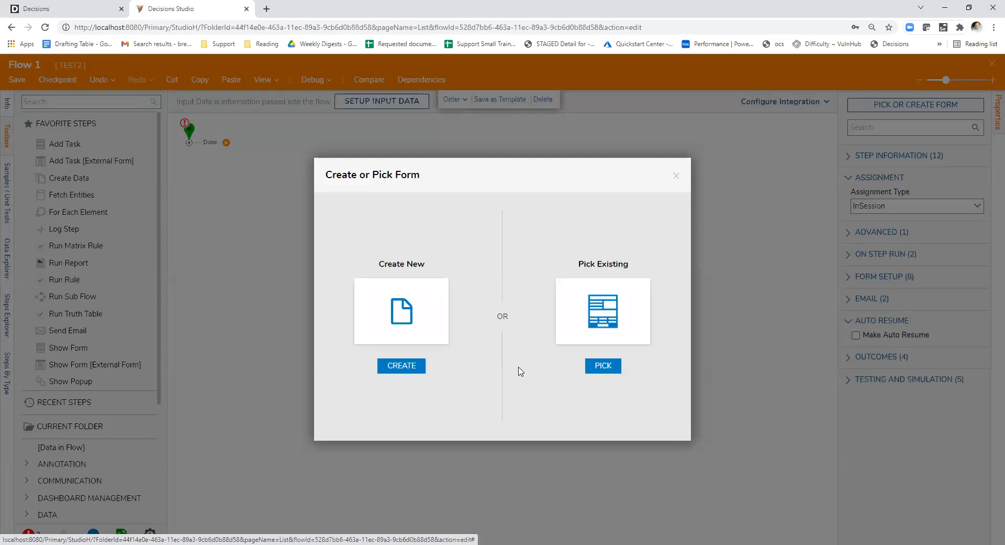
left_click(401, 365)
left_click(451, 170)
left_click(608, 347)
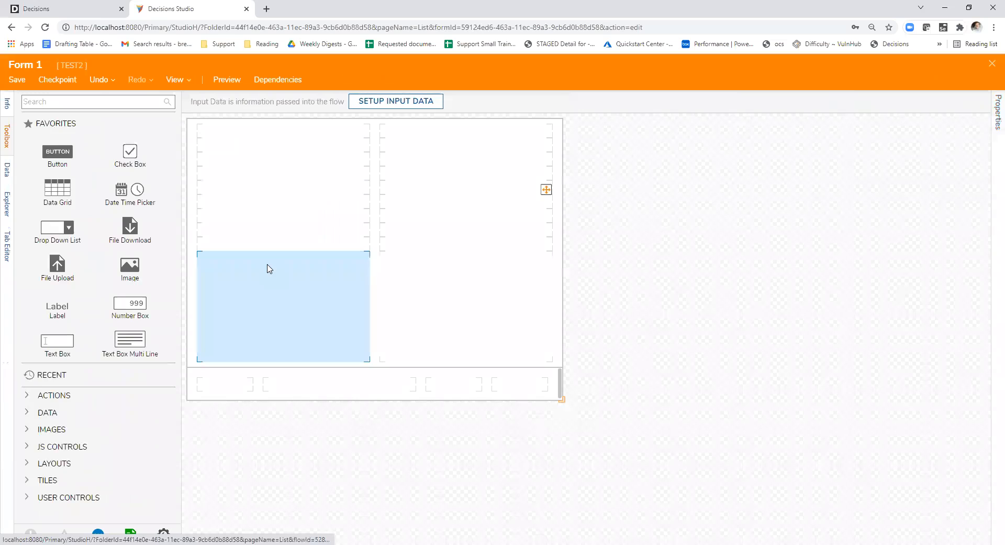
- Find the Drop Down List control, place it in the form's left column, and clear the control search
left_click(89, 98)
type("drop")
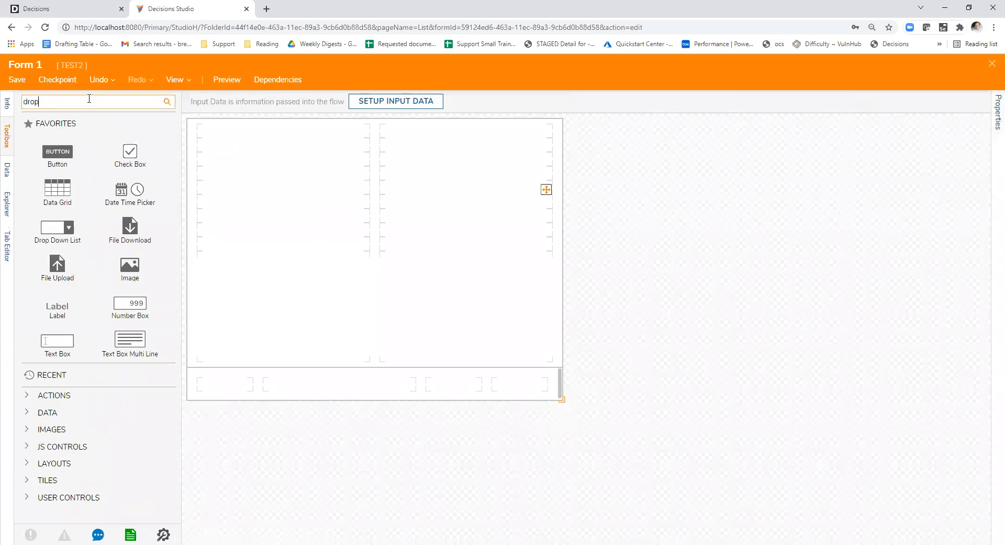
left_click_drag(76, 129, 288, 216)
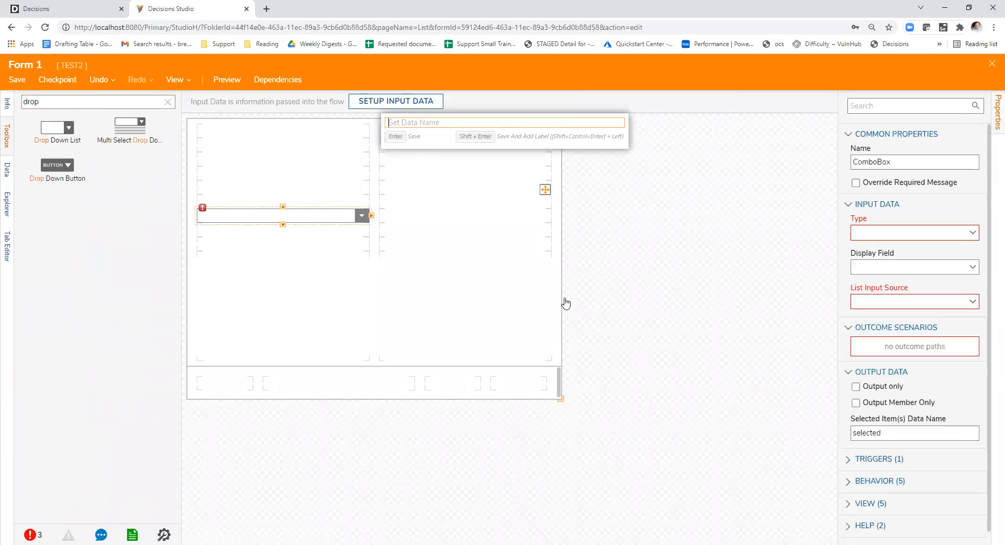
left_click(167, 101)
type("data")
key("BackSpace")
key("BackSpace")
key("BackSpace")
key("BackSpace")
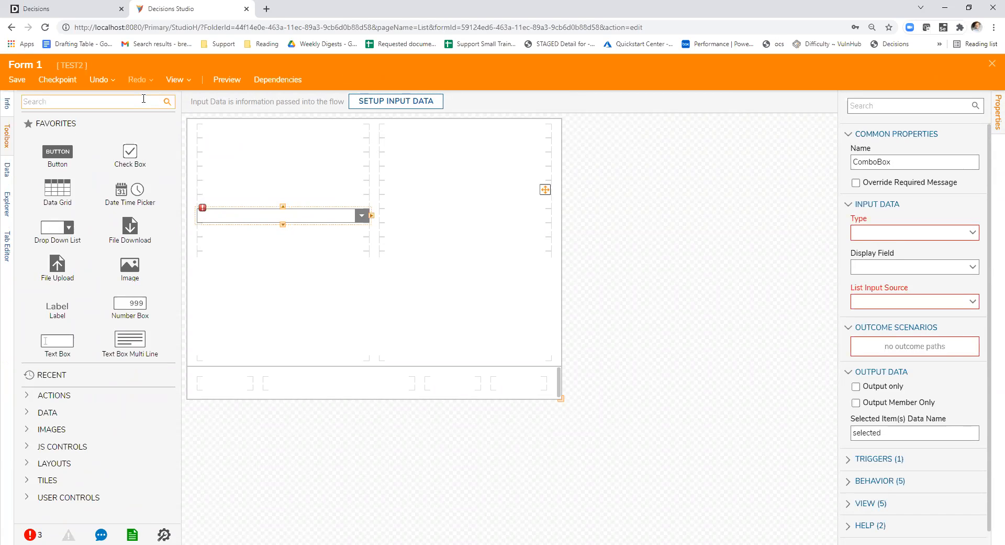
- Start adding a legacy data flow to the form and enable the ComboBox : Stopped Typing trigger
left_click(552, 164)
left_click(734, 259)
scroll(917, 324, "down", 1)
scroll(917, 323, "down", 6)
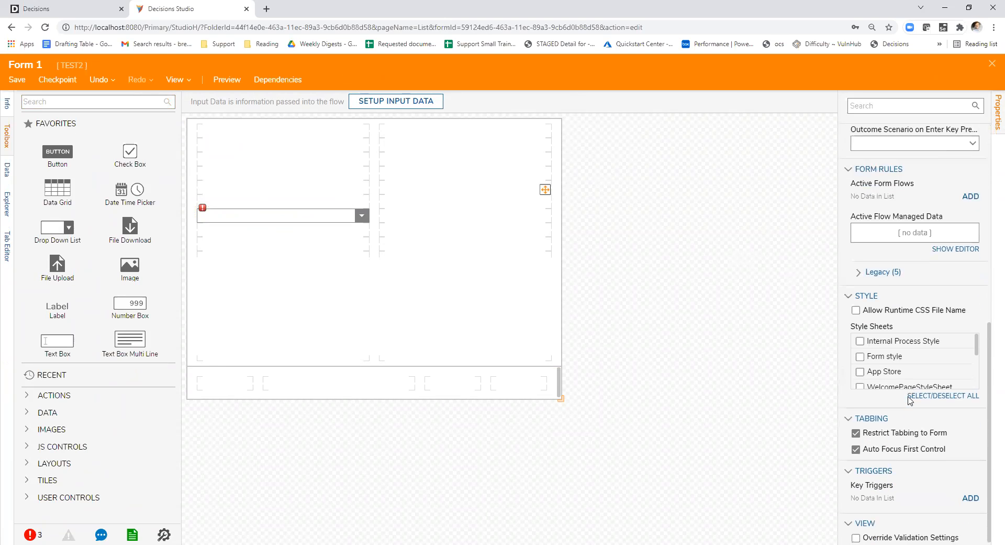
scroll(910, 401, "up", 4)
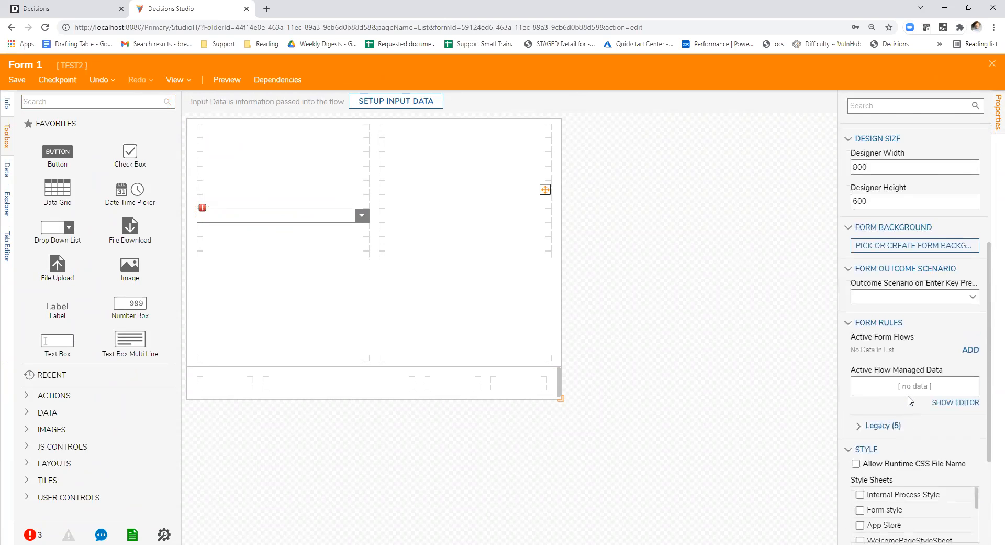
scroll(910, 400, "up", 4)
scroll(890, 399, "down", 3)
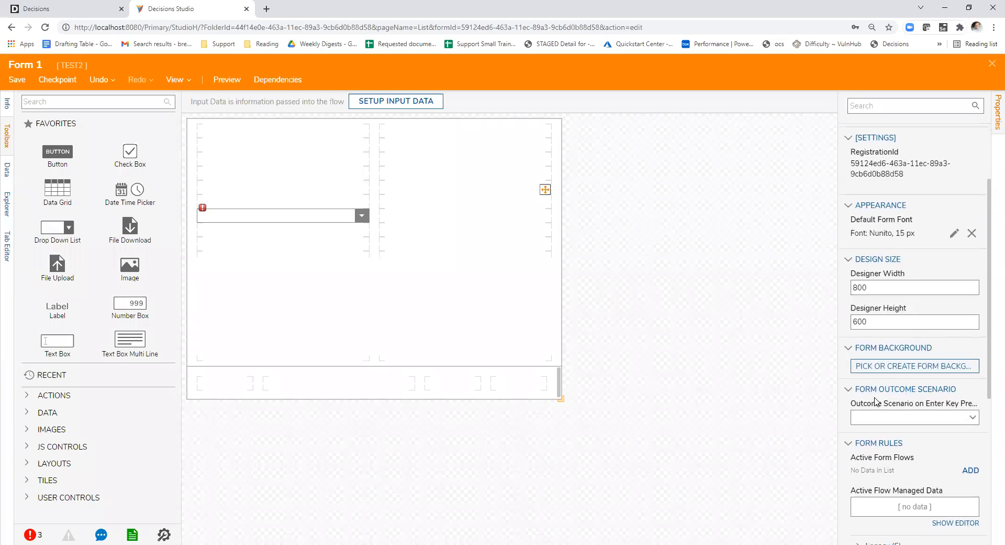
scroll(882, 399, "down", 3)
left_click(875, 337)
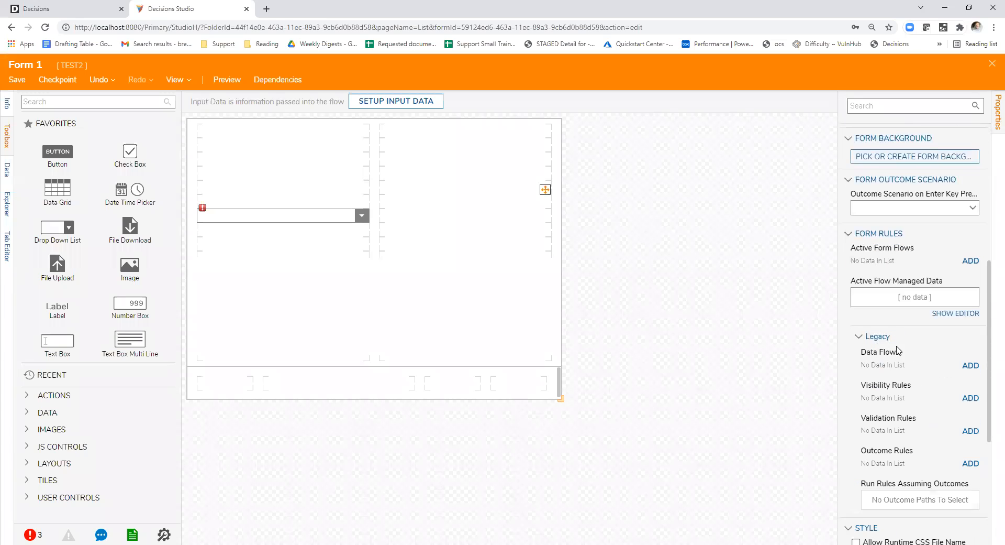
left_click(971, 365)
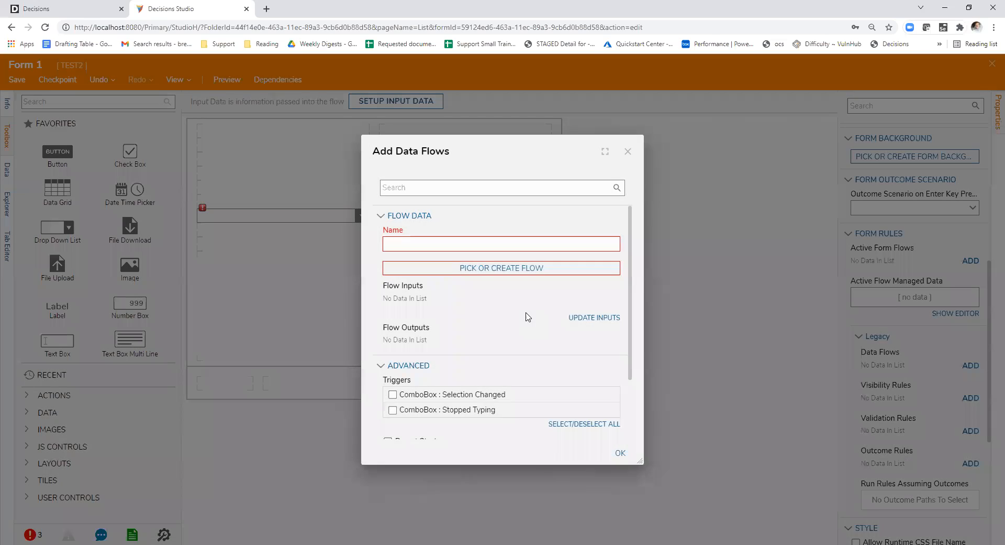
scroll(528, 314, "down", 3)
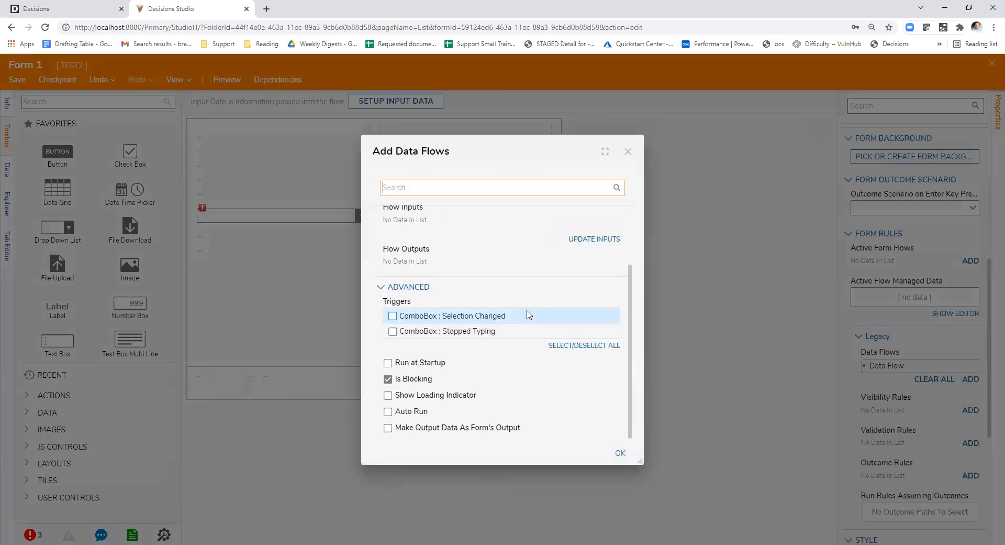
left_click(393, 331)
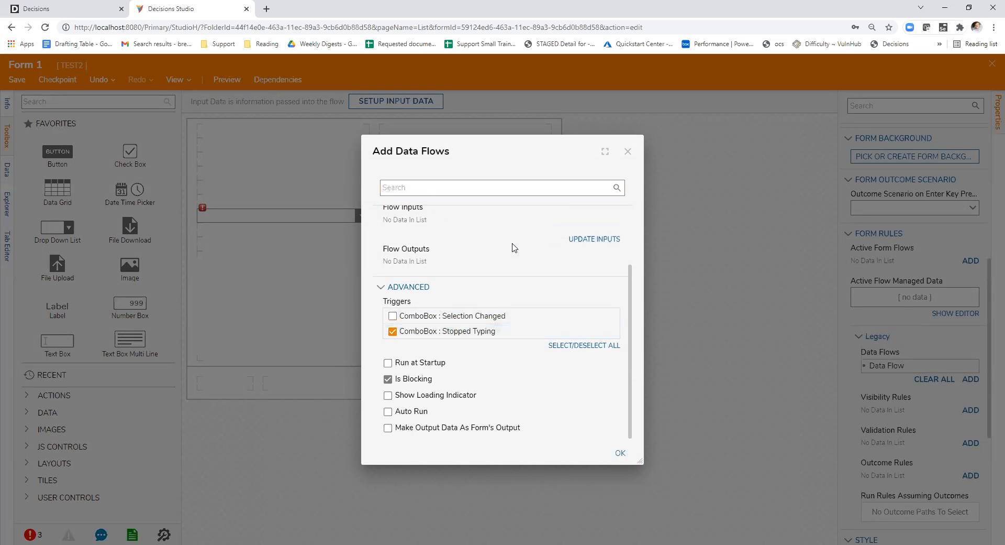
- Examine the data flow's name, flow, input and output settings alongside its ComboBox triggers and run options
left_click_drag(474, 150, 557, 140)
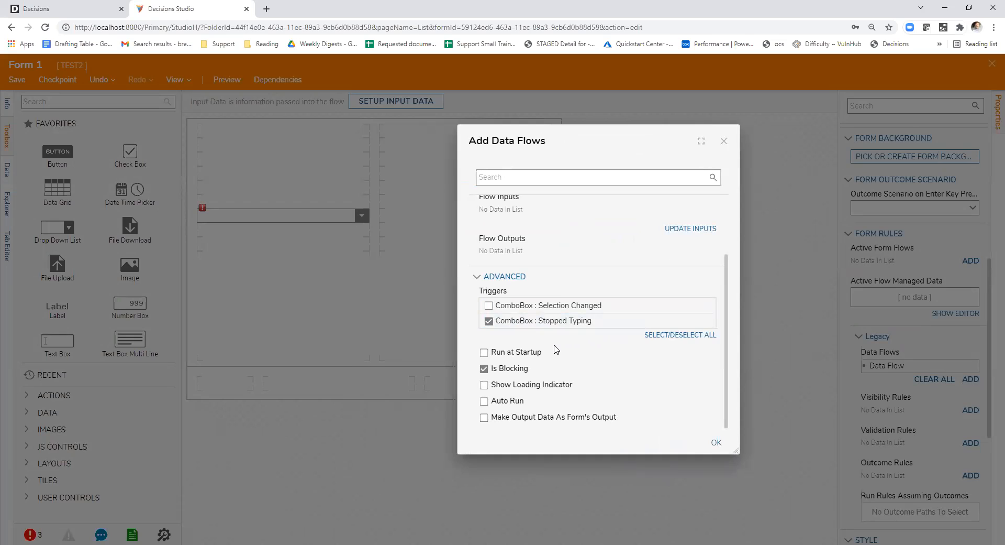
left_click_drag(550, 138, 514, 135)
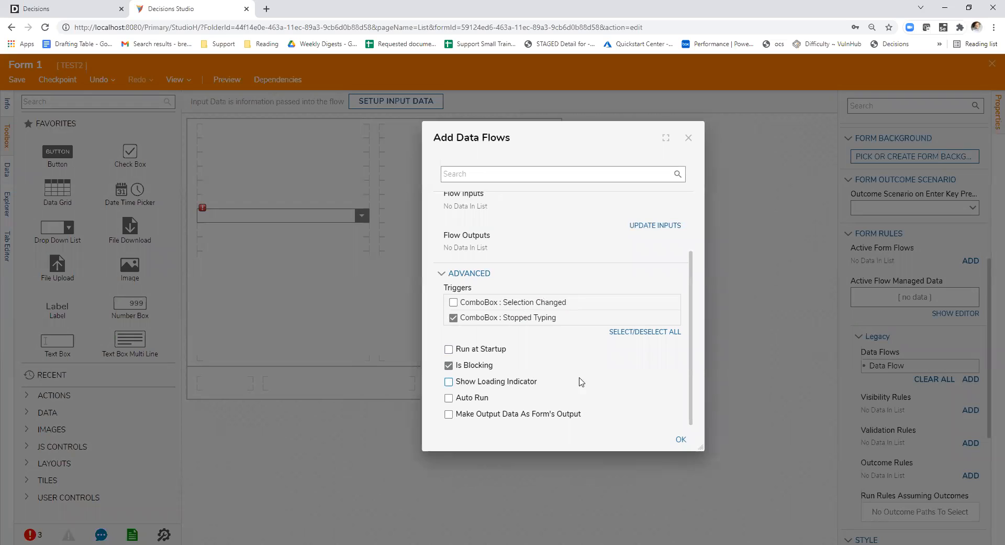
scroll(540, 353, "up", 2)
scroll(542, 354, "down", 2)
left_click_drag(555, 140, 545, 131)
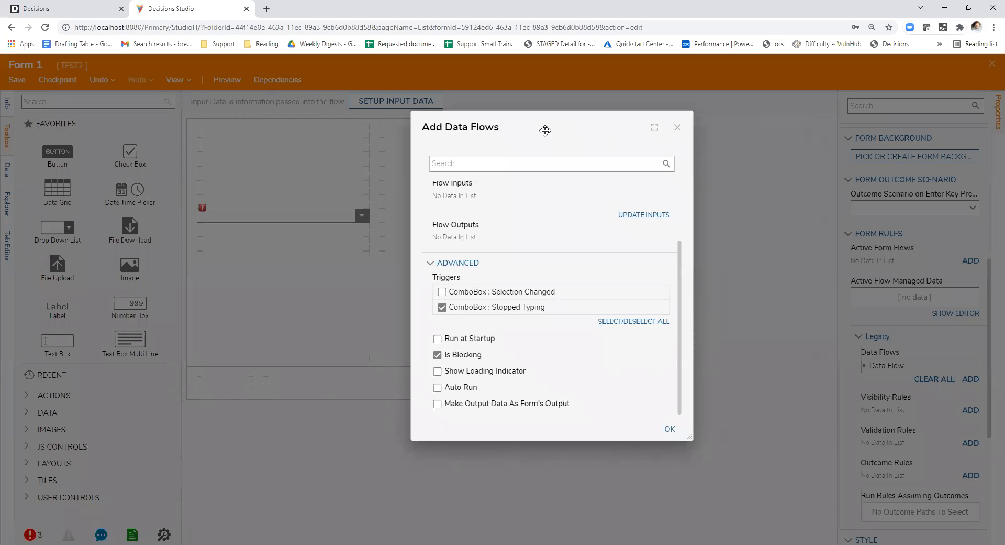
left_click(670, 436)
left_click(568, 332)
scroll(545, 313, "up", 1)
scroll(547, 314, "down", 1)
scroll(548, 315, "up", 1)
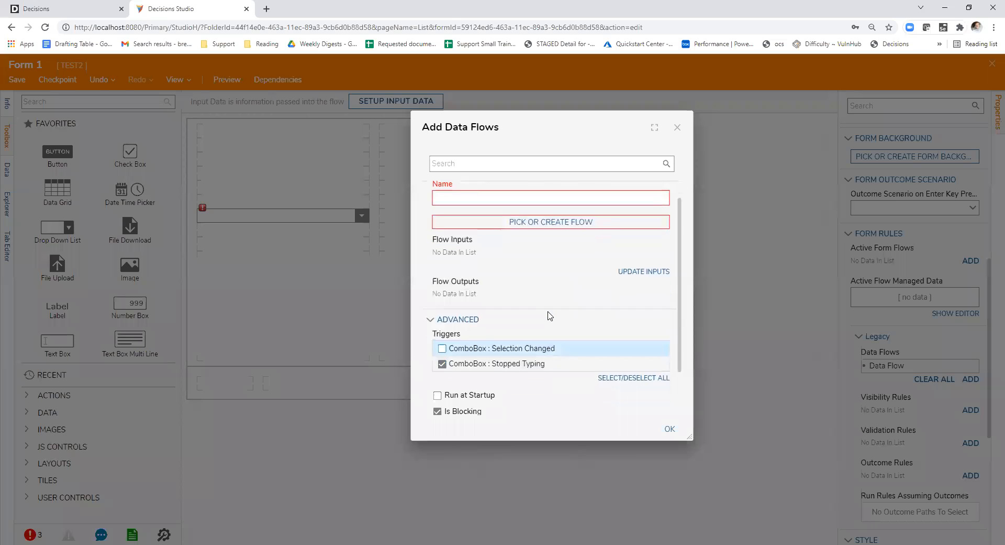
scroll(550, 315, "down", 1)
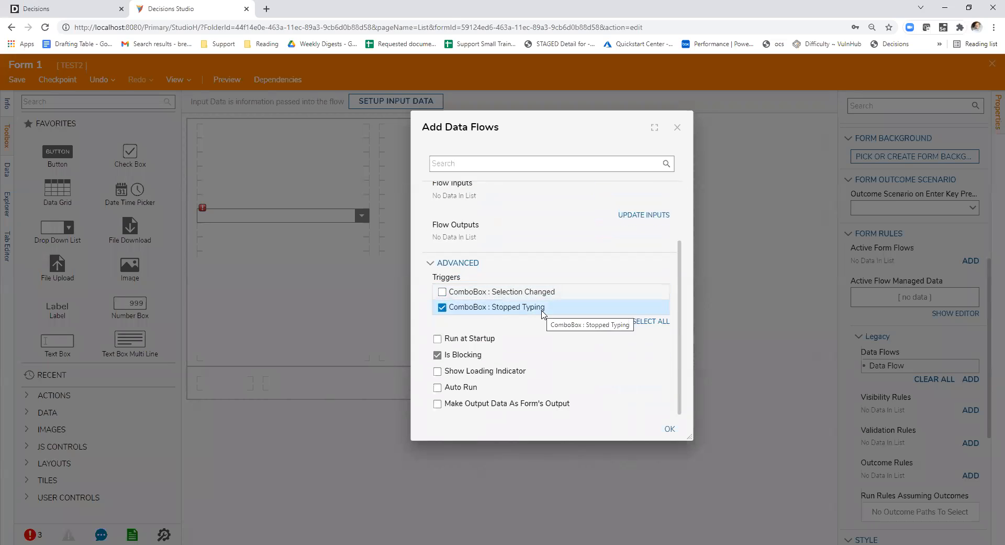
scroll(559, 348, "up", 1)
scroll(559, 348, "down", 1)
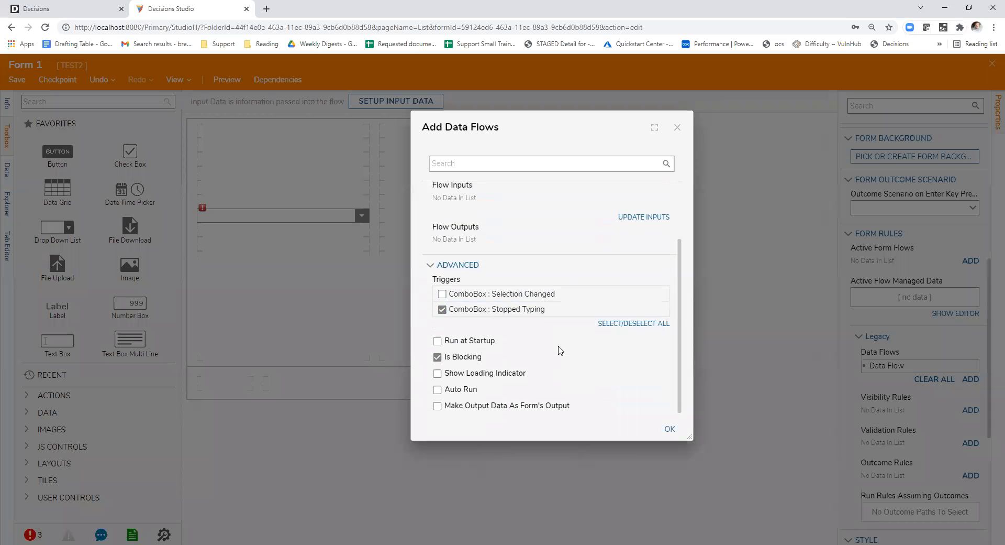
scroll(531, 313, "up", 1)
scroll(531, 314, "down", 1)
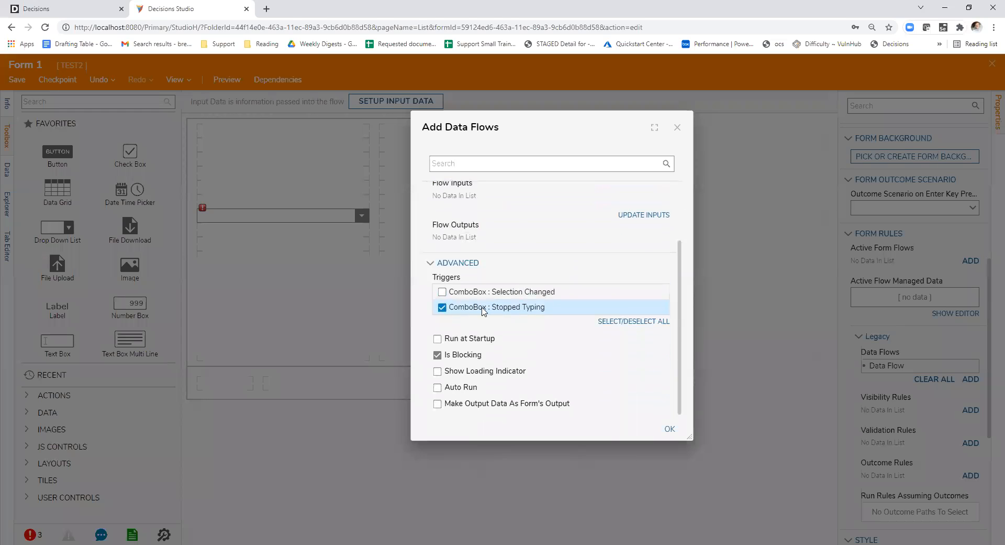
scroll(492, 311, "up", 2)
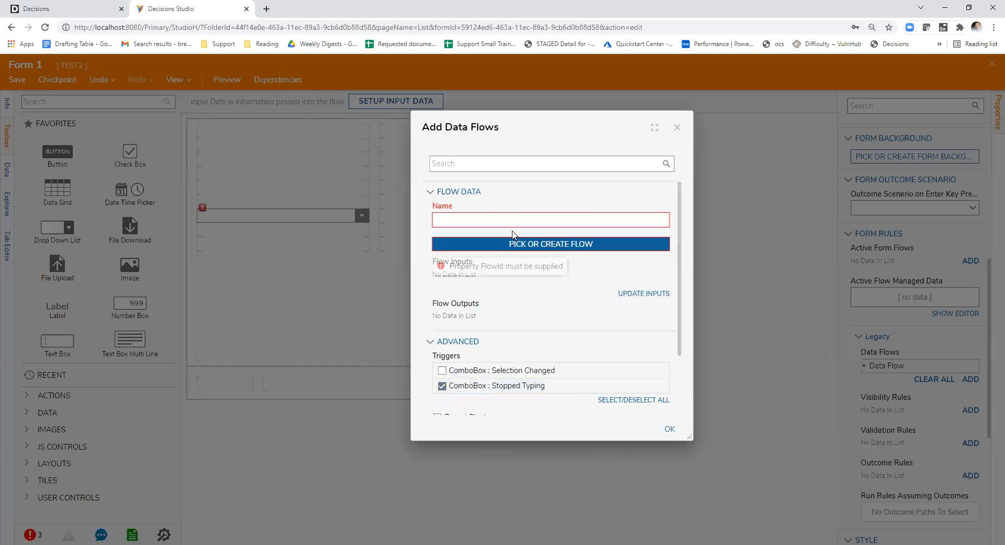
scroll(474, 275, "down", 1)
scroll(468, 291, "up", 1)
- Name the pending data flow test and discard it
left_click(510, 219)
type("test")
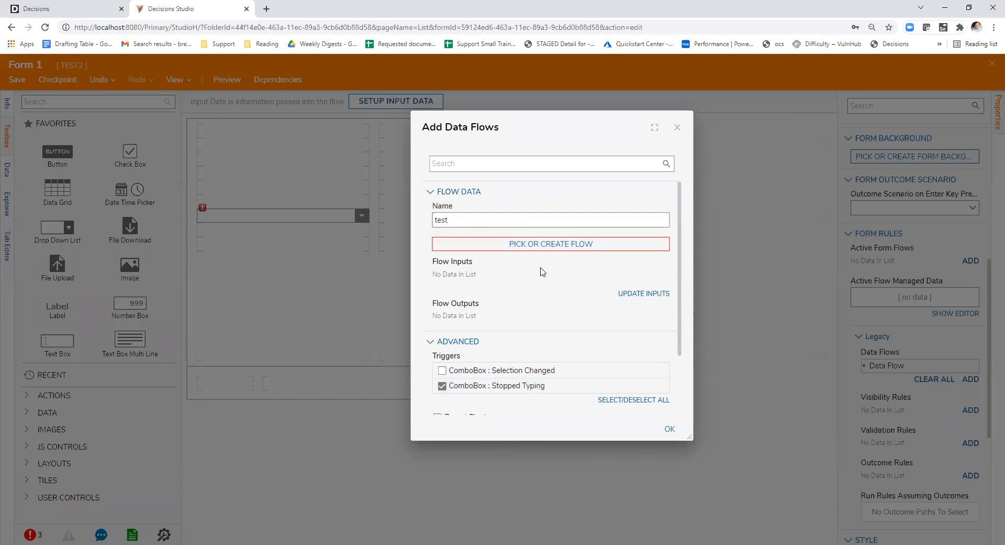
left_click(678, 129)
- Find the Check Box control and place it in the form's right column, below the drop-down's row
left_click(866, 105)
type("check")
left_click(61, 100)
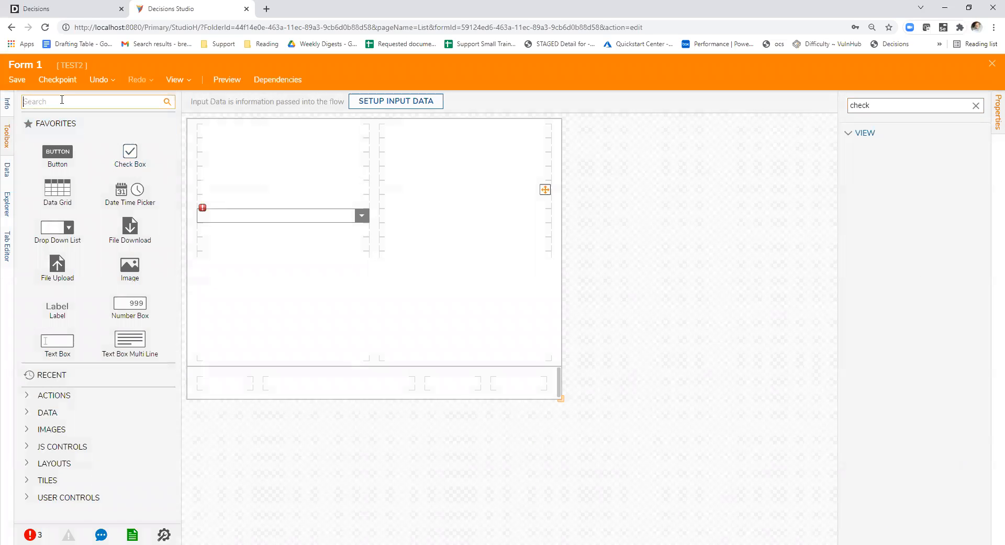
type("check")
left_click_drag(55, 136, 445, 249)
- Set the check box's data name to truefalse
left_click(422, 250)
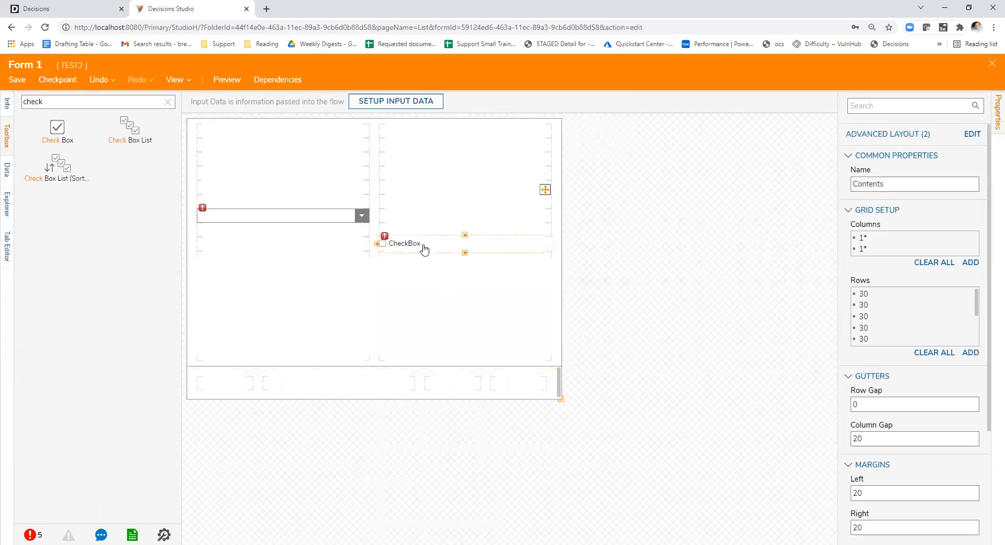
left_click(929, 231)
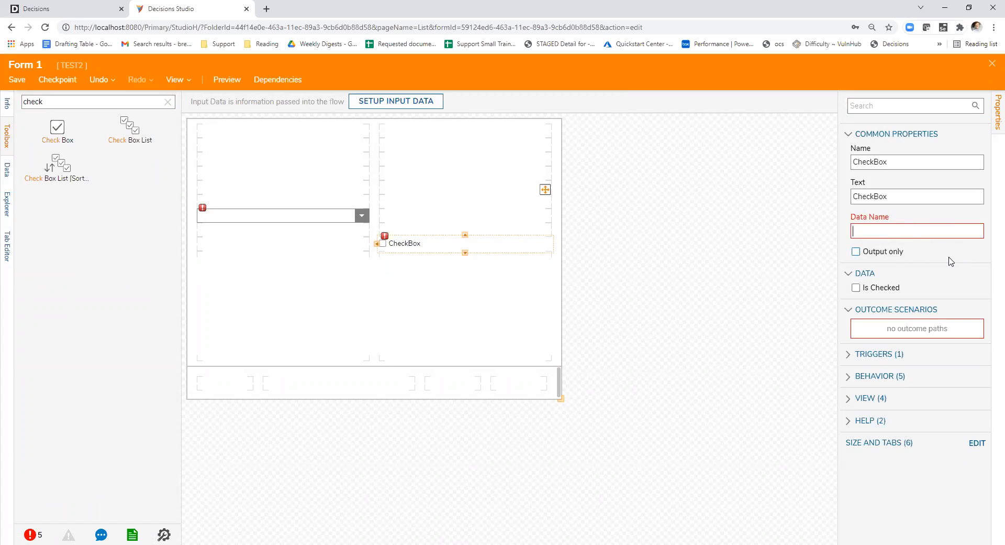
type("truefalse")
- Add a legacy data flow to the form and name it TriggerCheckbox
left_click(353, 245)
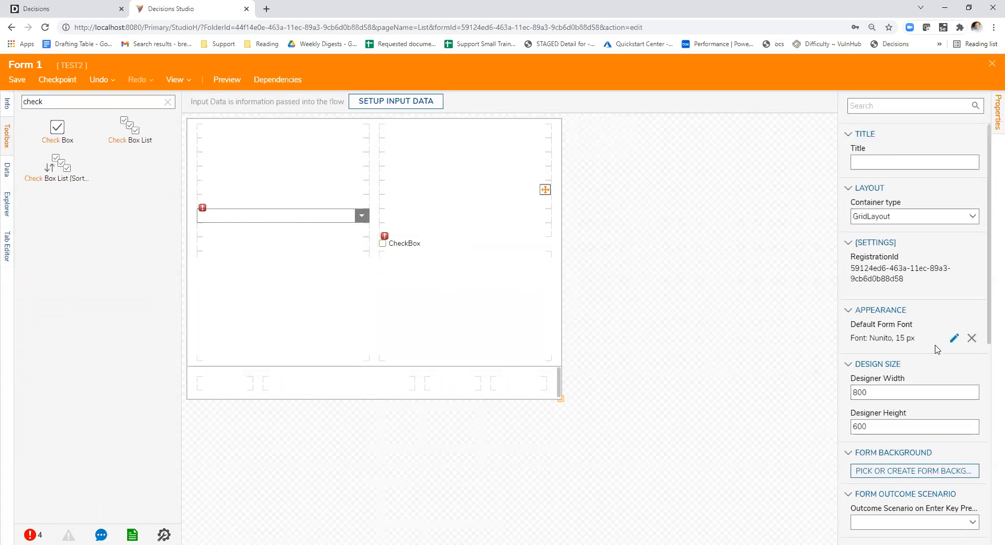
scroll(937, 348, "down", 7)
left_click(884, 285)
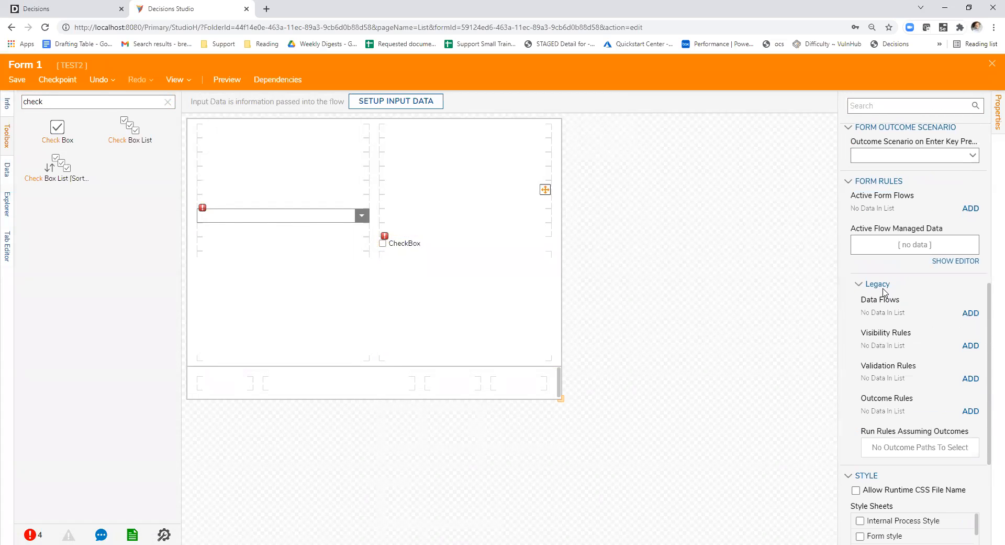
left_click(970, 315)
left_click(442, 244)
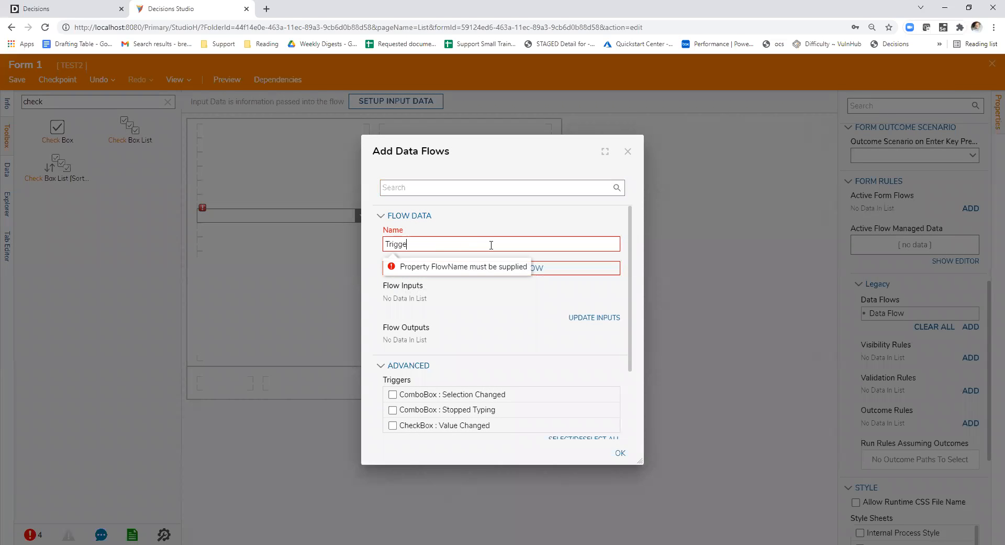
type("TriggerCheckbox")
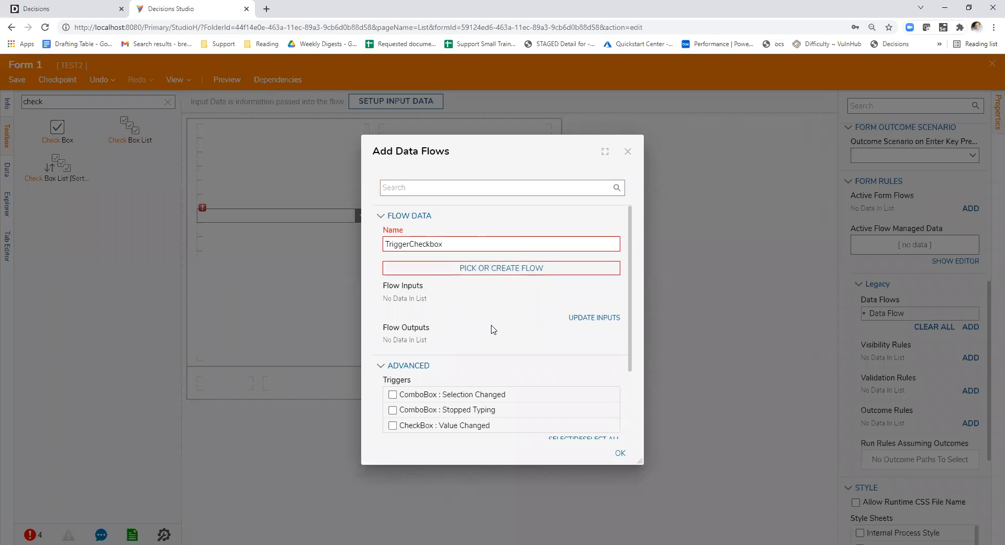
- Create a new flow for the TriggerCheckbox data flow and connect its start step to its end step
left_click(489, 268)
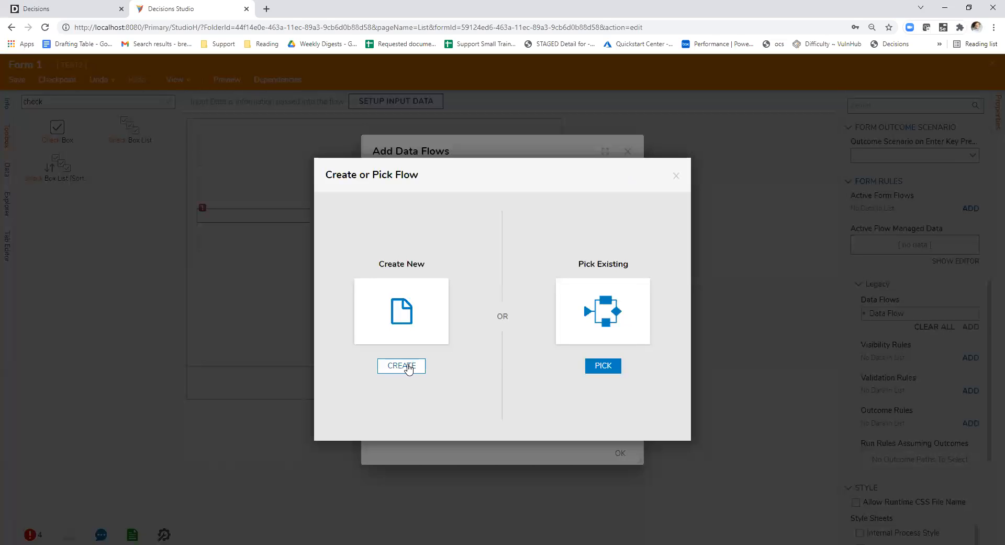
left_click(410, 365)
left_click(418, 196)
left_click(623, 349)
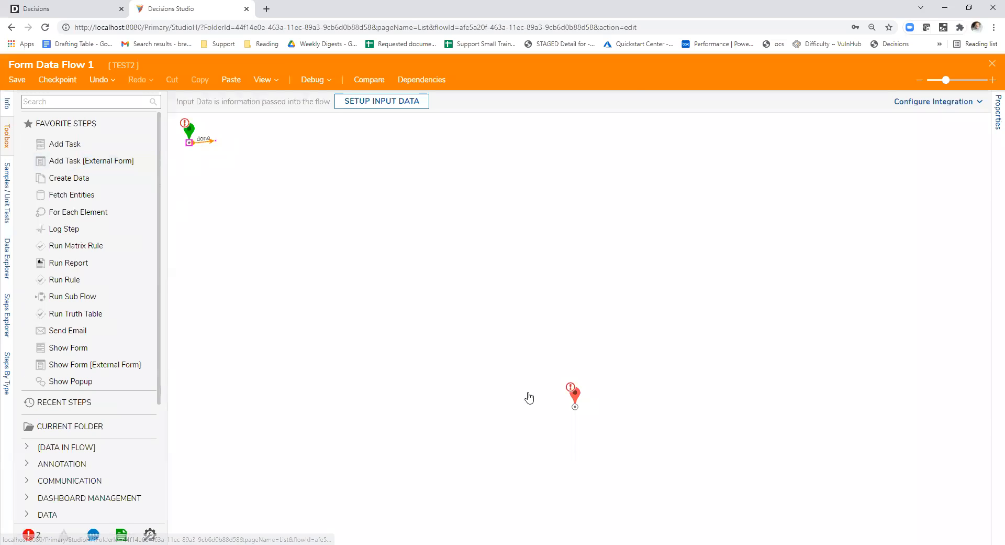
left_click(574, 398)
- Define a Boolean output named booleanValue on the end step and save the output data
left_click(957, 244)
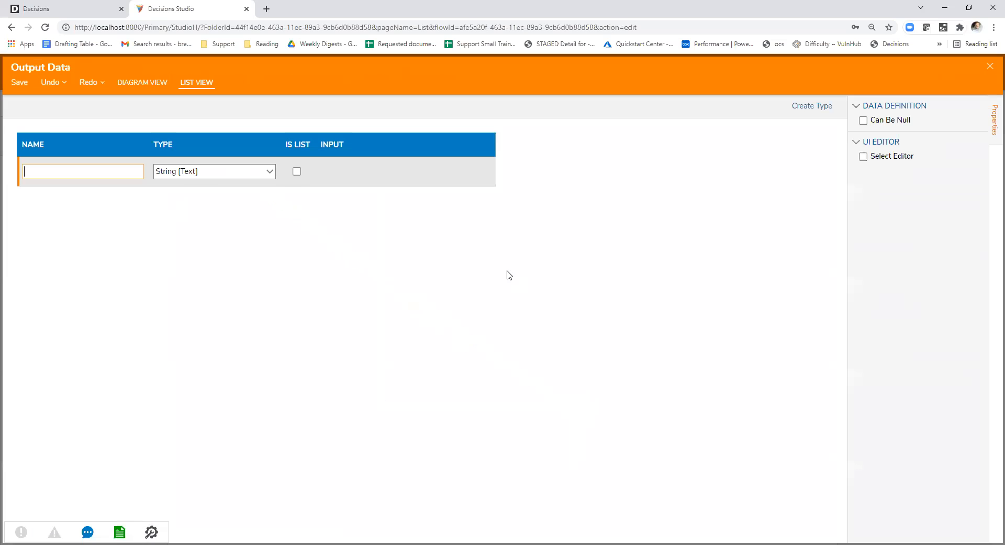
left_click(270, 172)
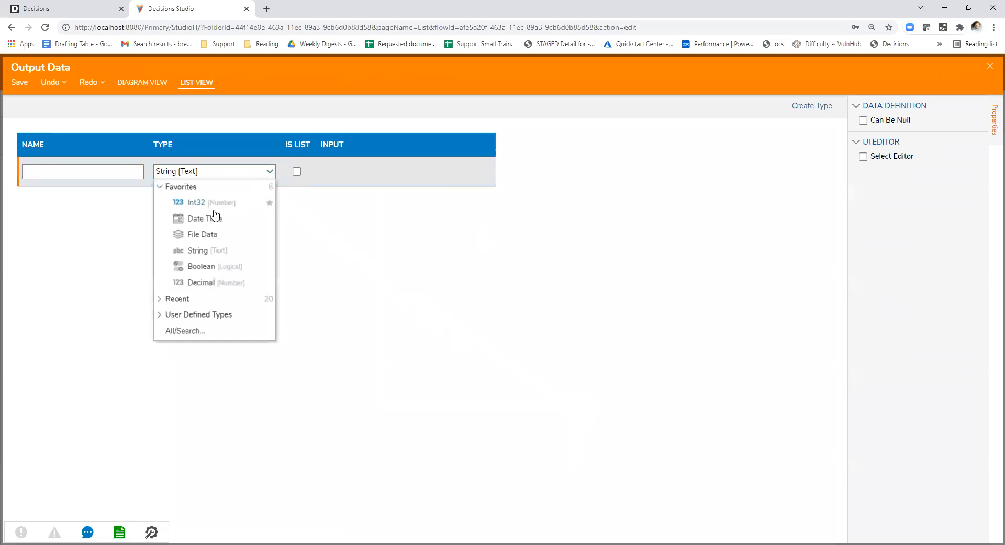
left_click(201, 266)
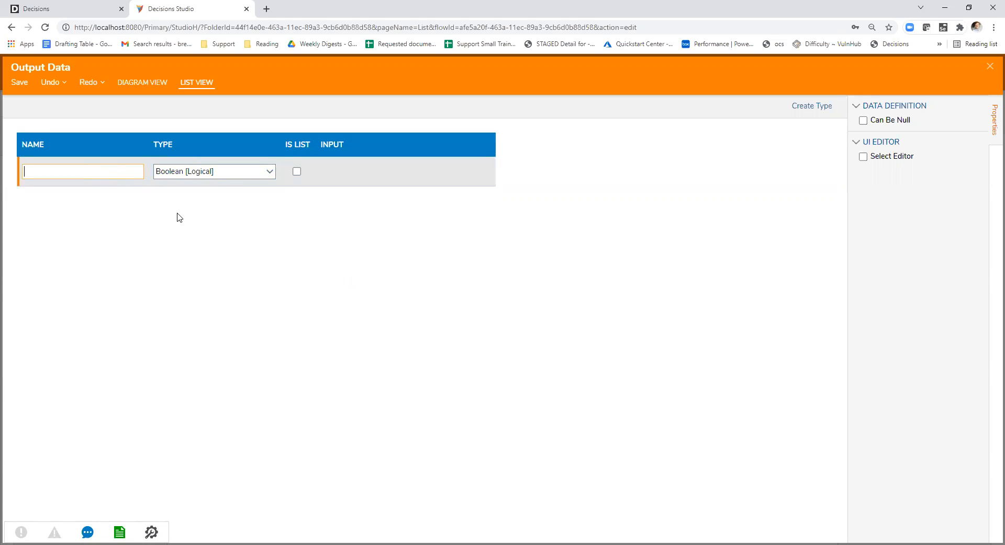
type("booleanValue")
key("Return")
left_click(990, 66)
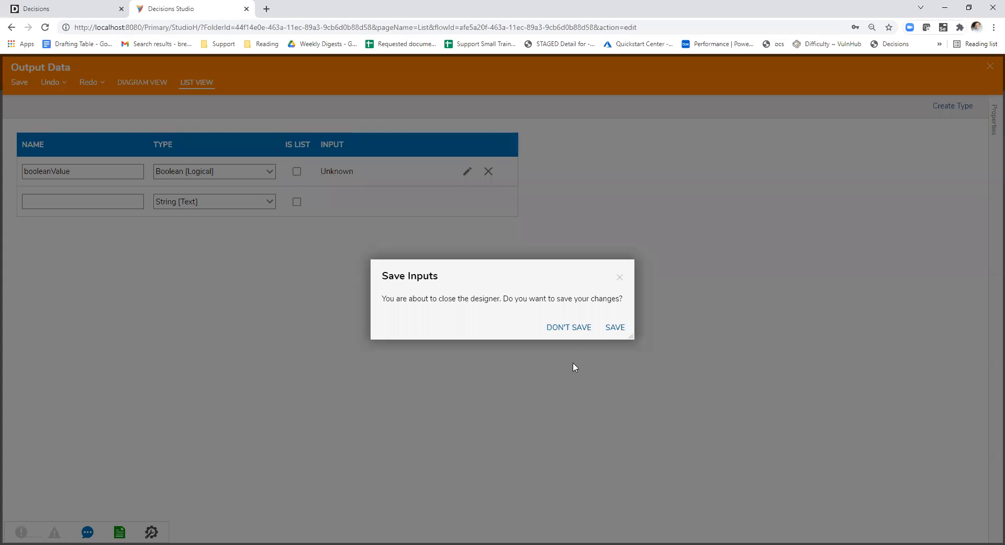
left_click(616, 327)
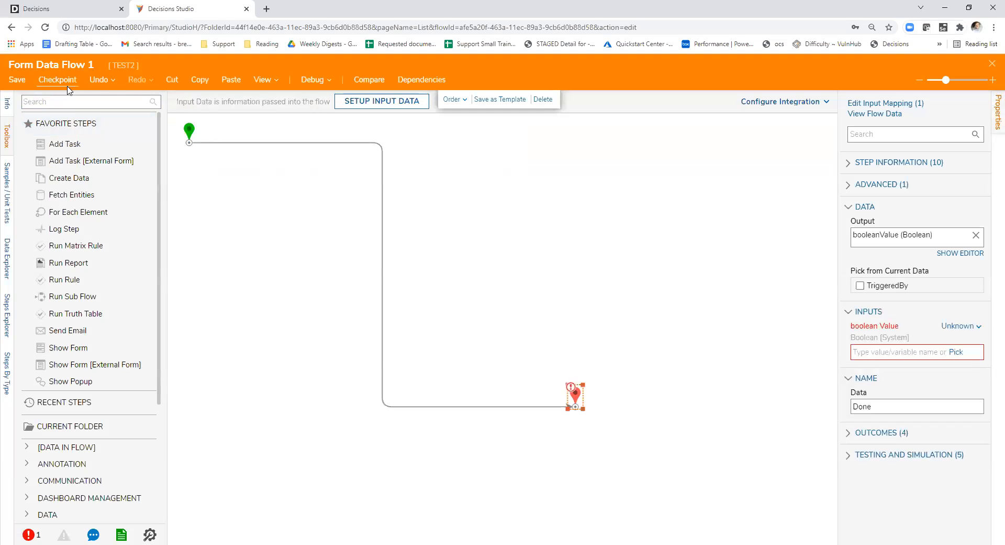
- Set the end step's boolean Value input to a checked constant, then save and close the flow
left_click(575, 394)
left_click(944, 325)
left_click(882, 344)
left_click(868, 350)
left_click(754, 345)
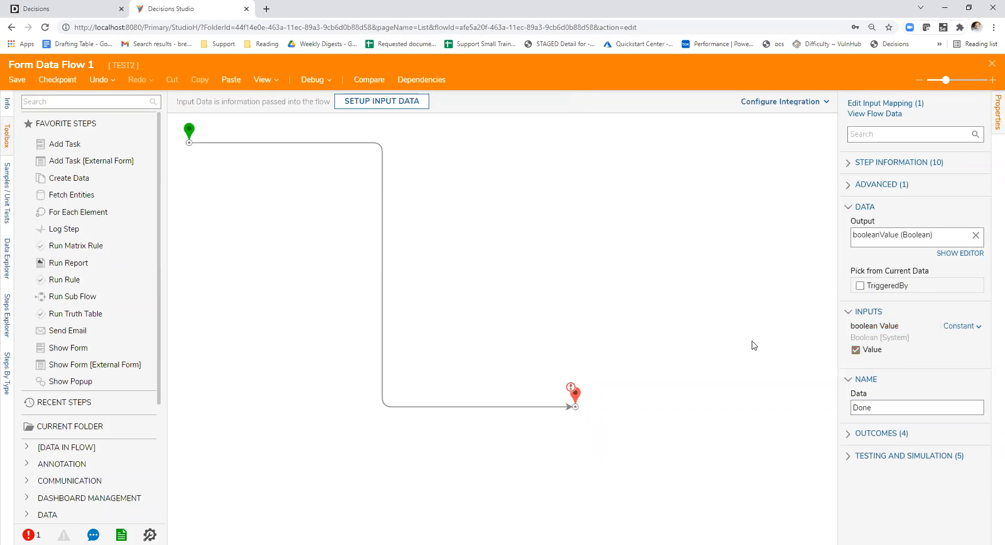
left_click(630, 364)
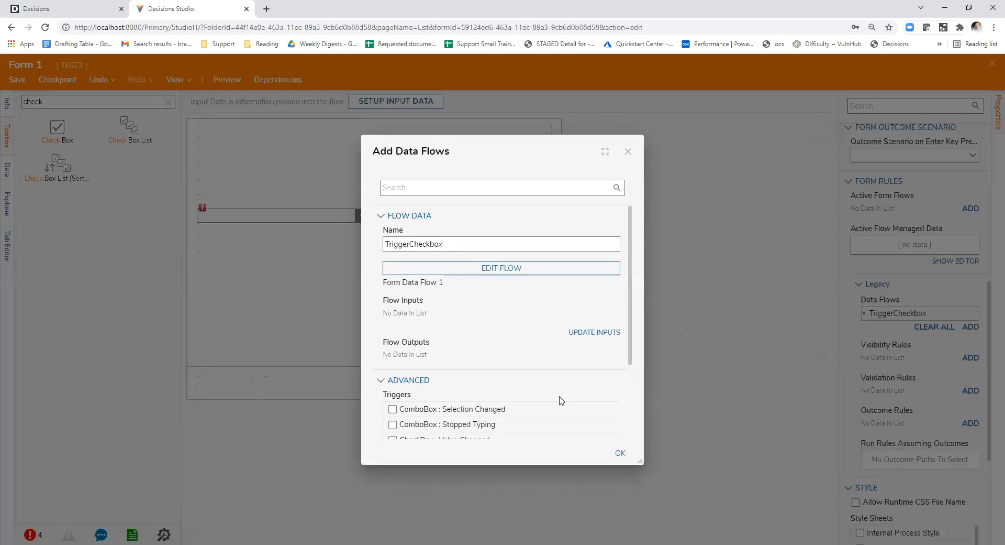
- Set the TriggerCheckbox data flow to trigger on CheckBox : Value Changed and confirm the data flow
scroll(495, 314, "down", 2)
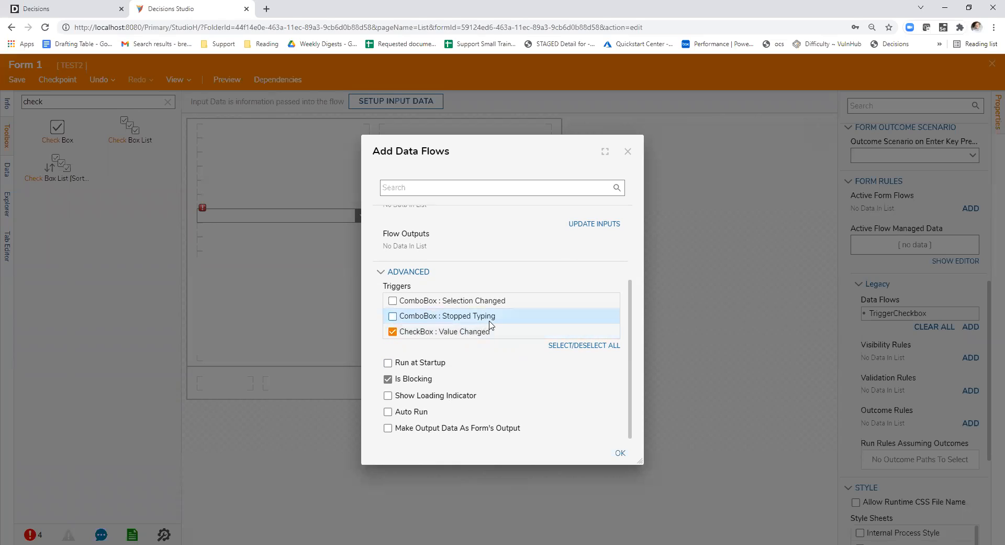
scroll(450, 324, "up", 3)
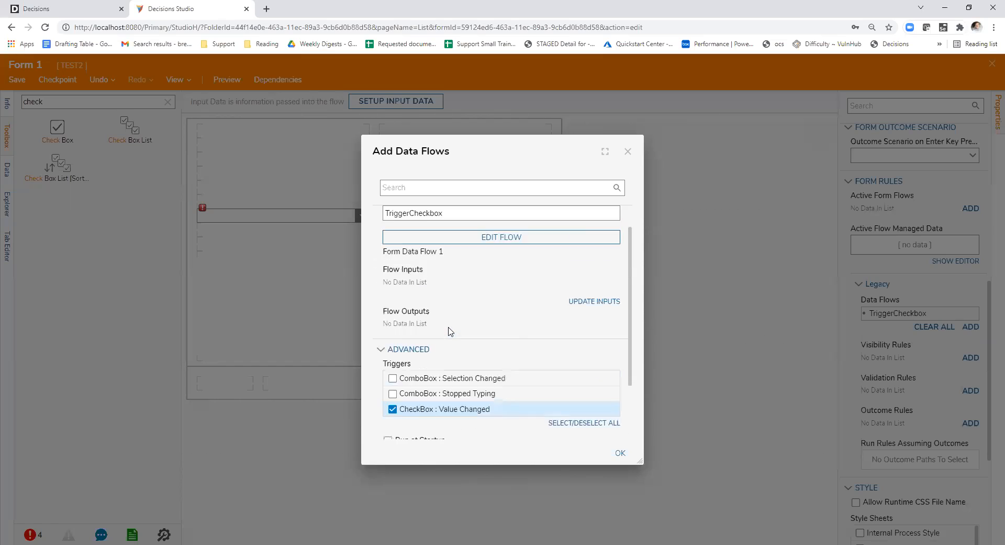
scroll(455, 332, "down", 3)
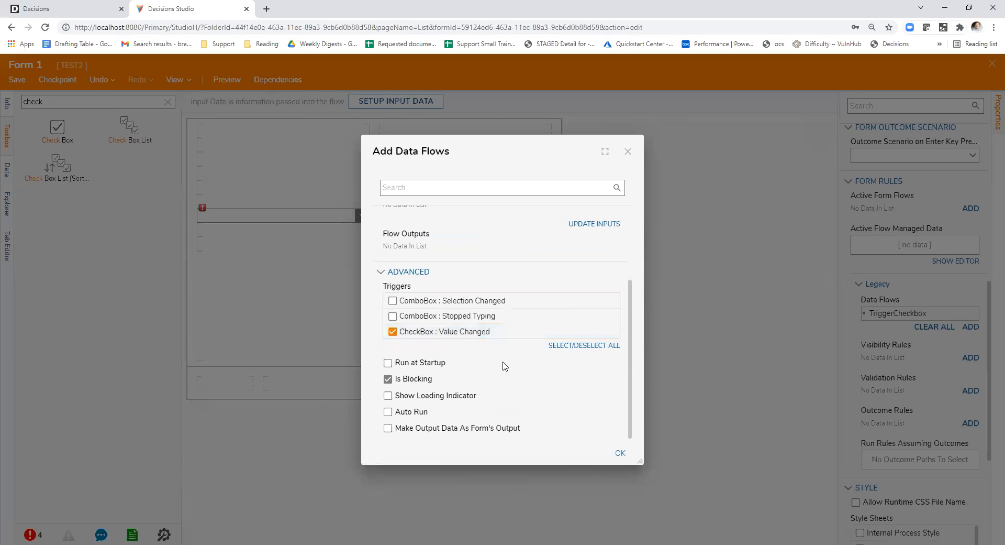
scroll(492, 361, "up", 3)
scroll(492, 359, "down", 3)
scroll(455, 343, "up", 3)
scroll(455, 344, "down", 3)
left_click(620, 452)
- Examine the combo box's input type options and the check box's properties
left_click(325, 217)
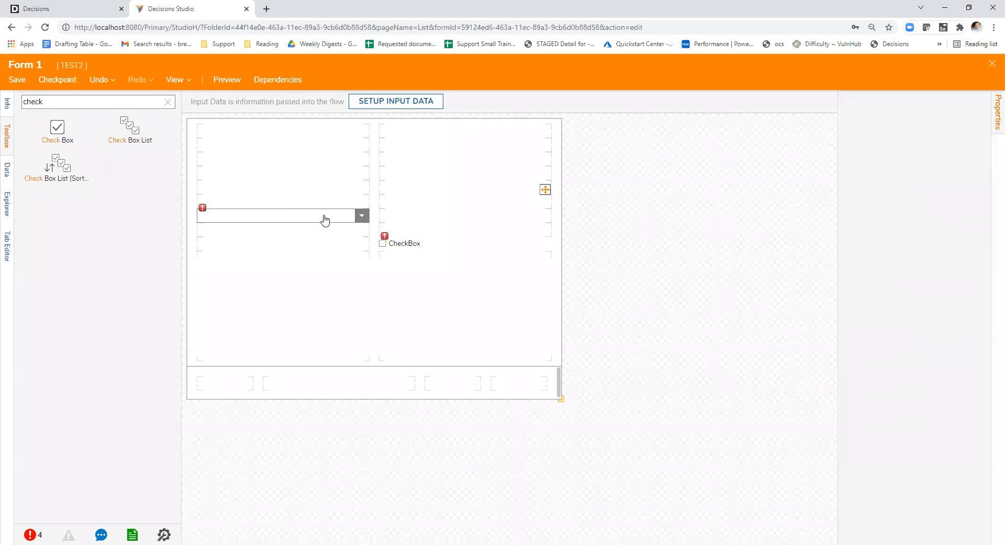
left_click(971, 234)
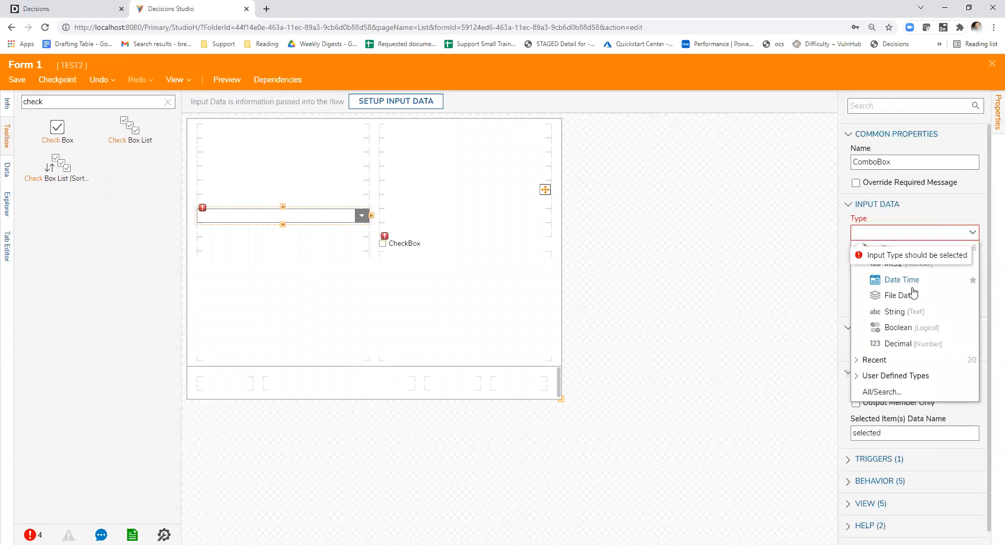
left_click(936, 218)
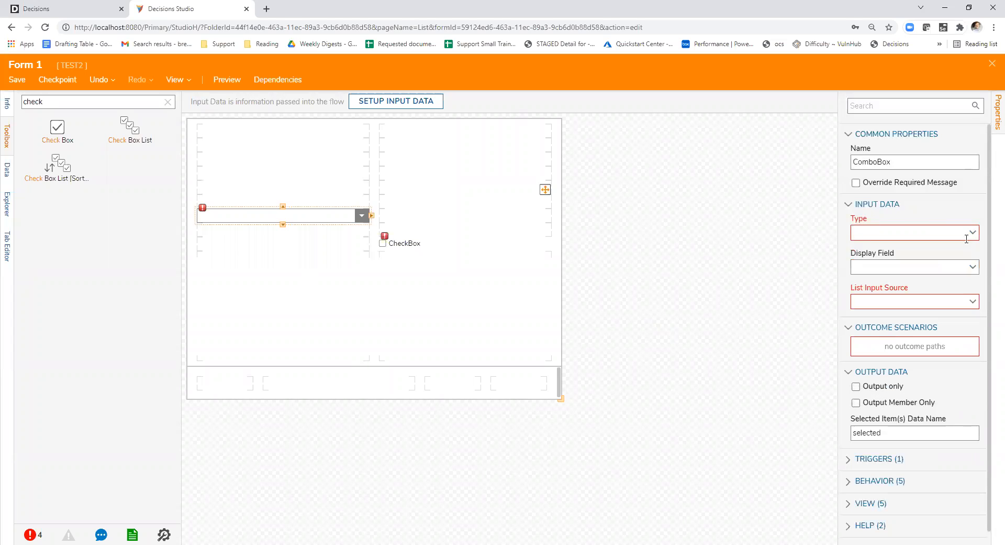
left_click(974, 233)
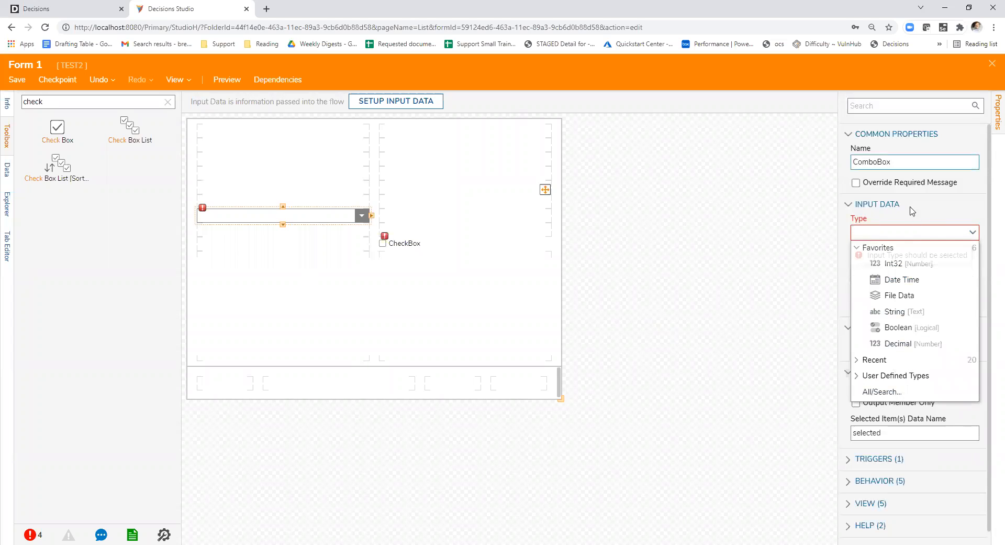
left_click(920, 226)
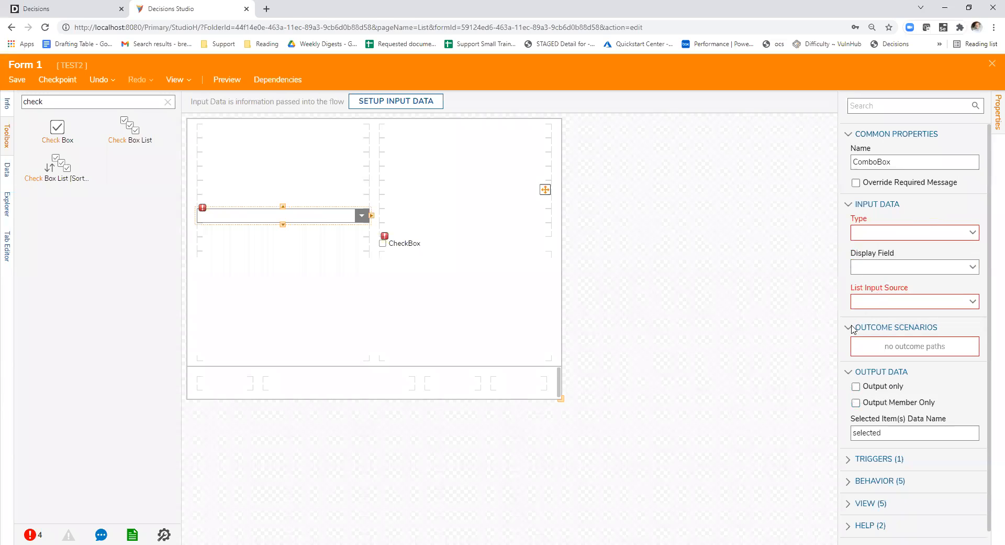
left_click(412, 242)
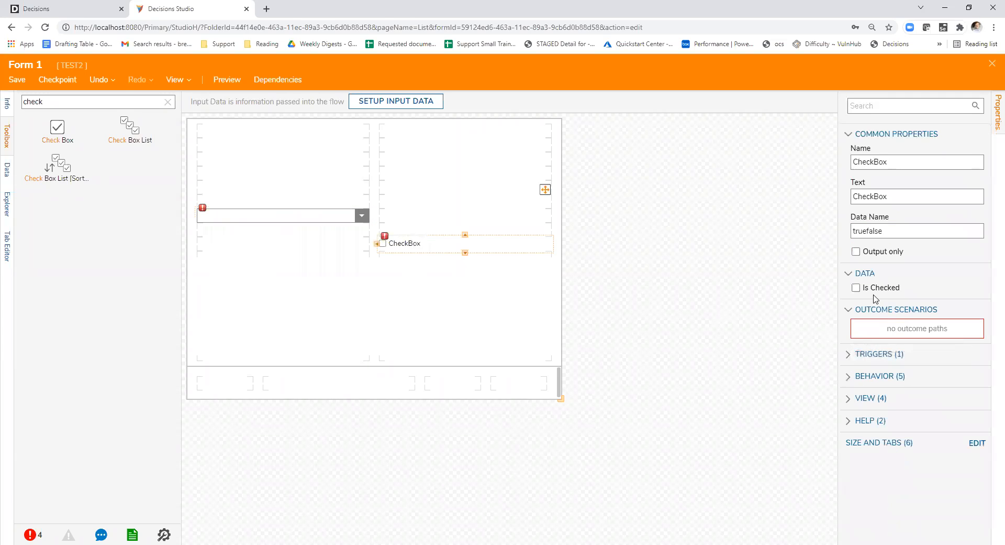
left_click(582, 299)
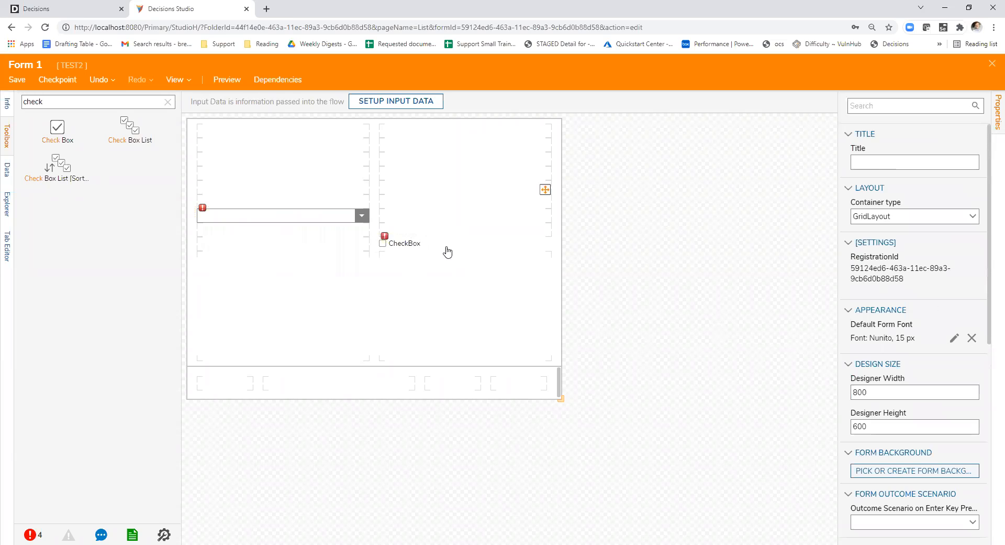
left_click(448, 252)
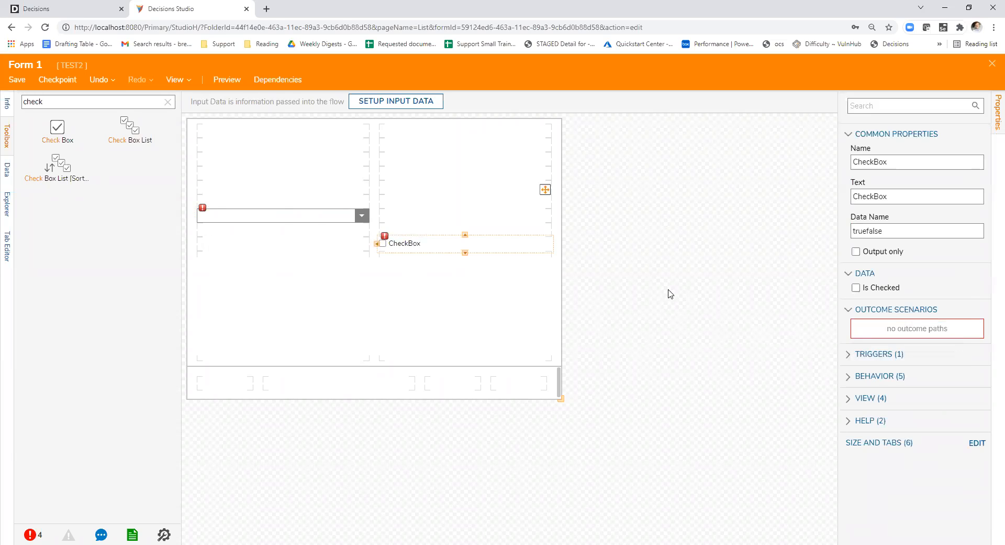
left_click(315, 225)
left_click(311, 216)
left_click(617, 280)
- Review the triggers, outputs and run options of the TriggerCheckbox legacy data flow without changing them
scroll(898, 338, "down", 6)
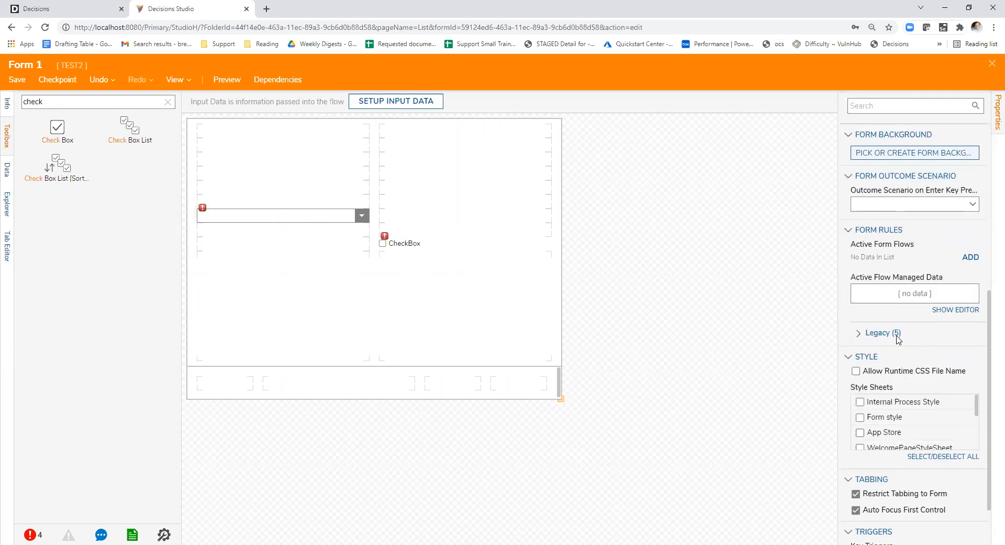
scroll(898, 340, "down", 1)
scroll(900, 343, "up", 3)
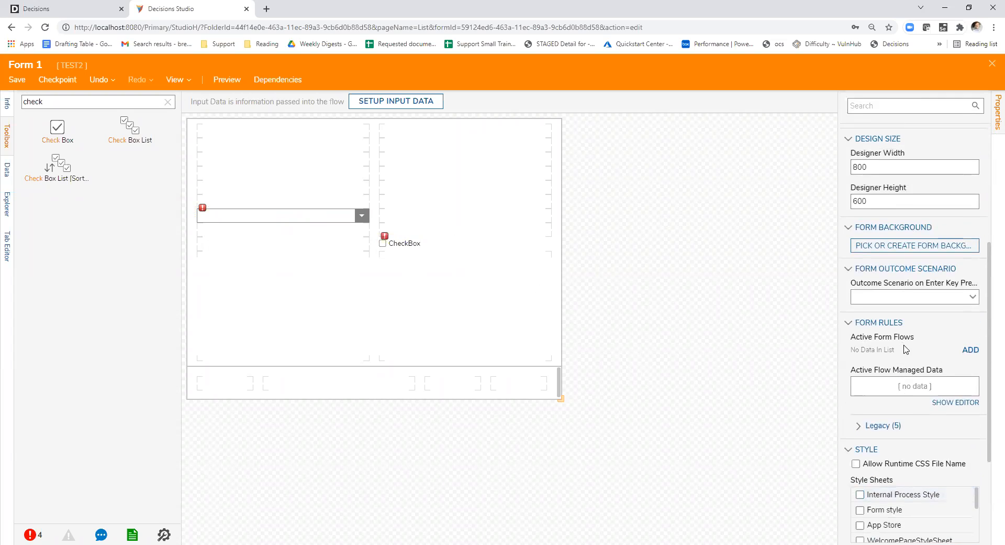
scroll(906, 349, "up", 4)
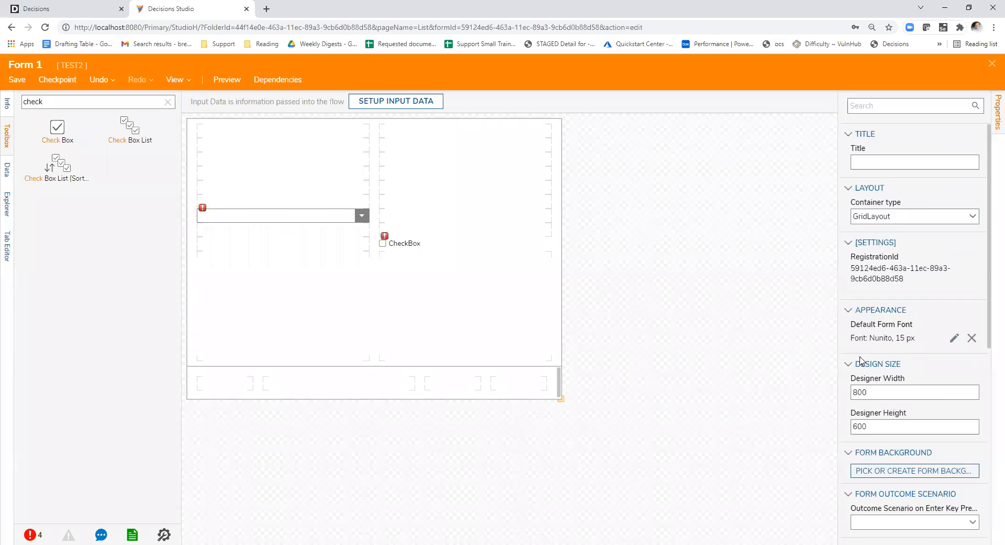
scroll(864, 366, "down", 5)
left_click(873, 388)
scroll(880, 390, "down", 2)
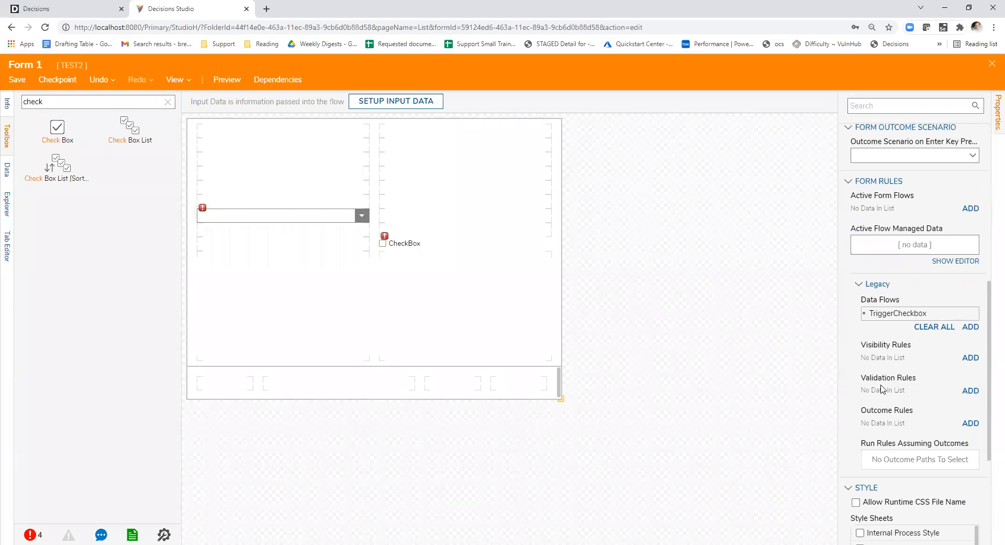
left_click(962, 314)
scroll(565, 302, "down", 3)
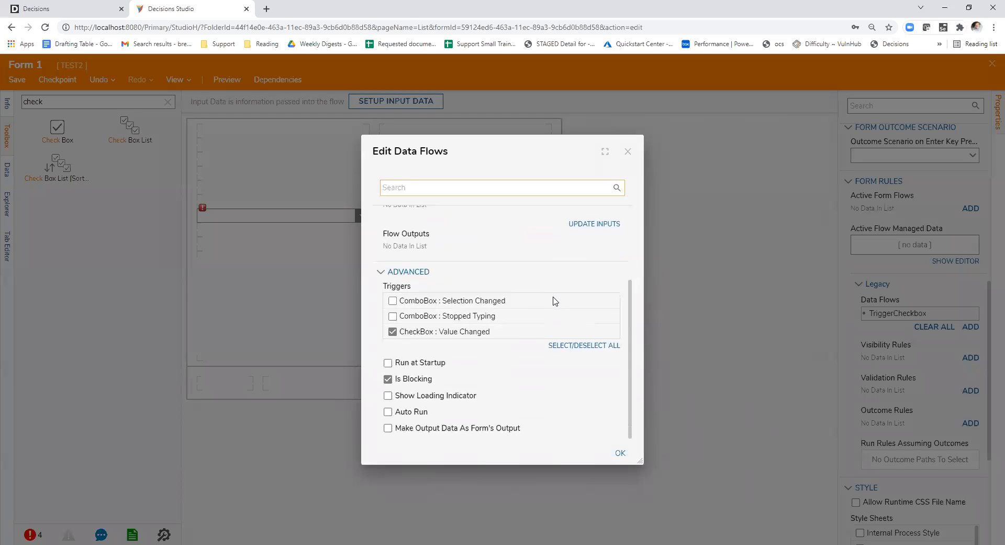
scroll(471, 335, "up", 3)
scroll(474, 333, "down", 3)
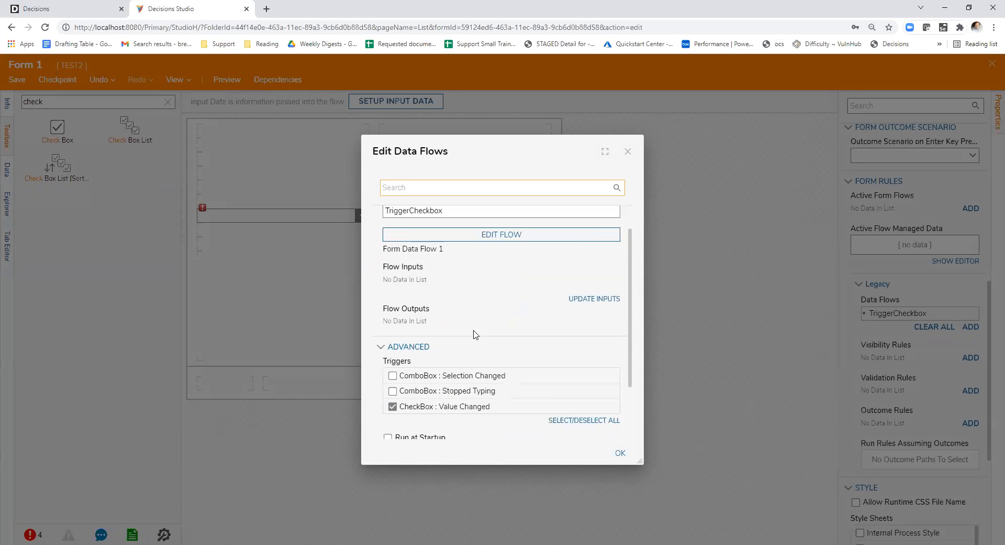
scroll(471, 343, "up", 3)
scroll(474, 348, "down", 3)
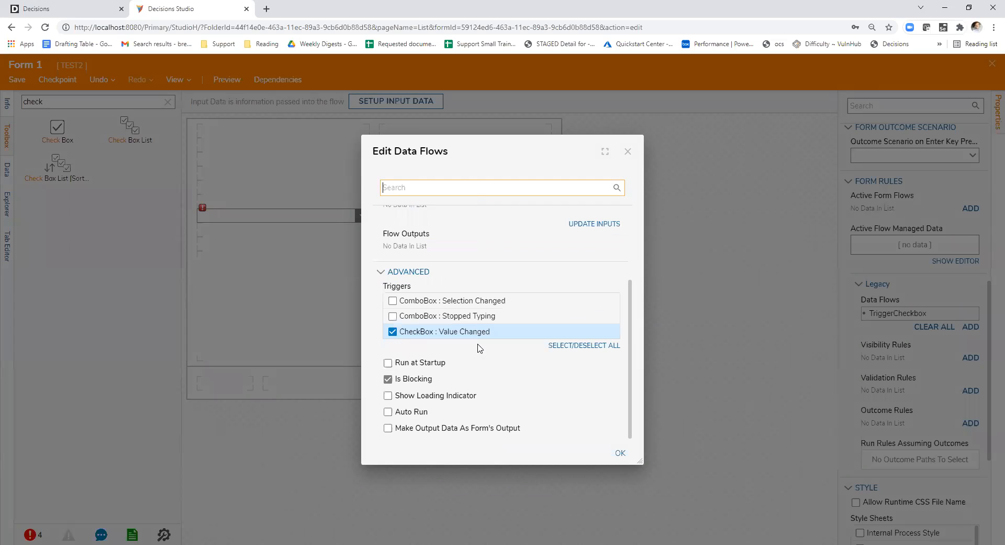
left_click(629, 151)
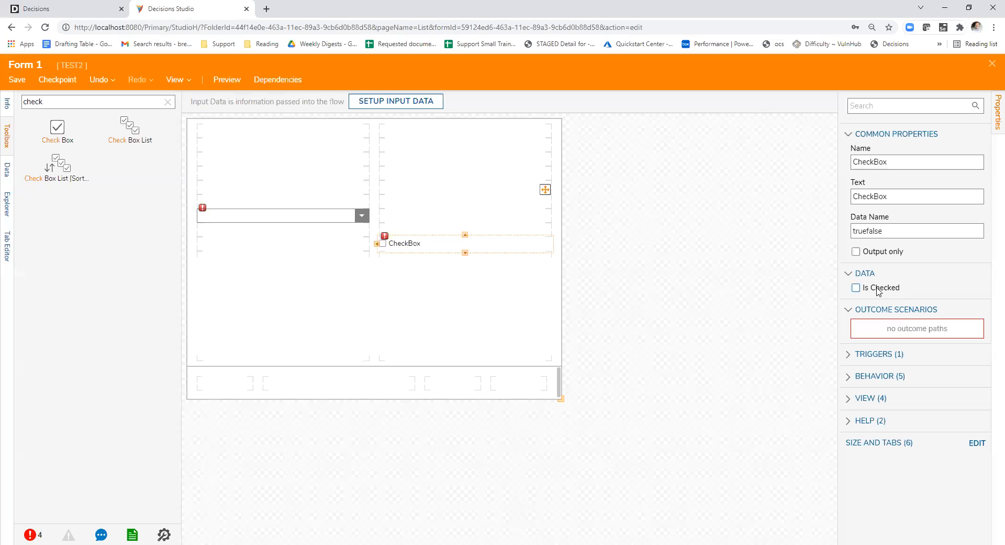
- Examine the check box's data name, checked state and key triggers
left_click(891, 230)
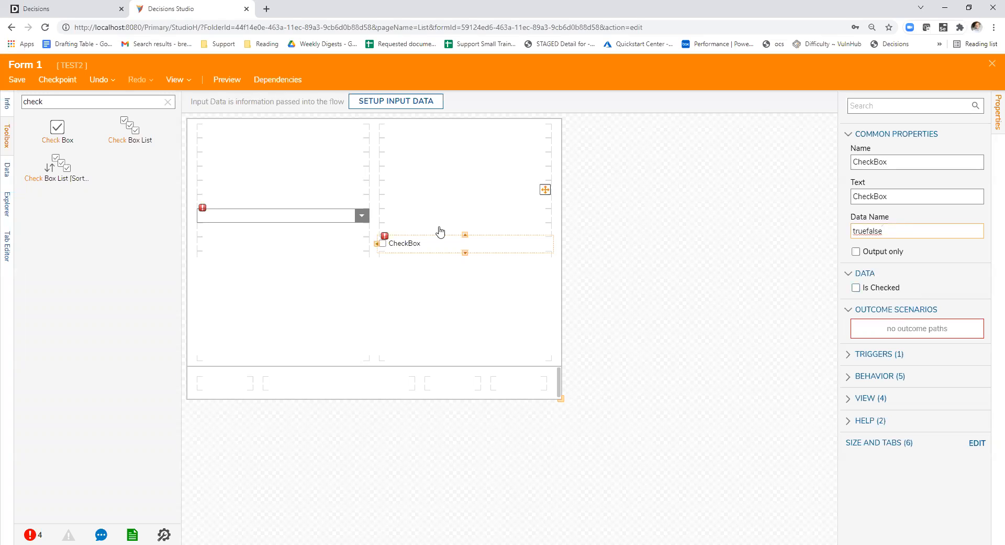
left_click(455, 246)
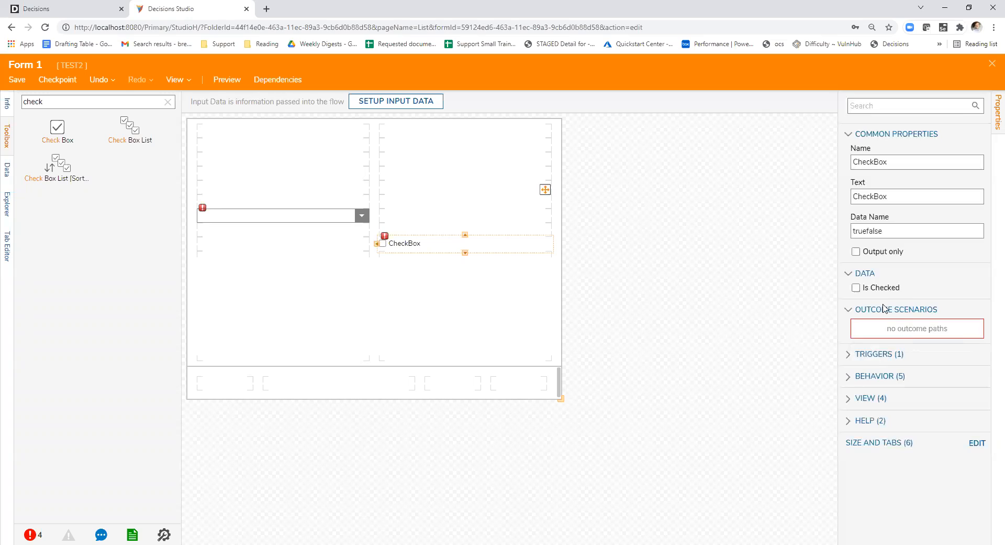
left_click(885, 359)
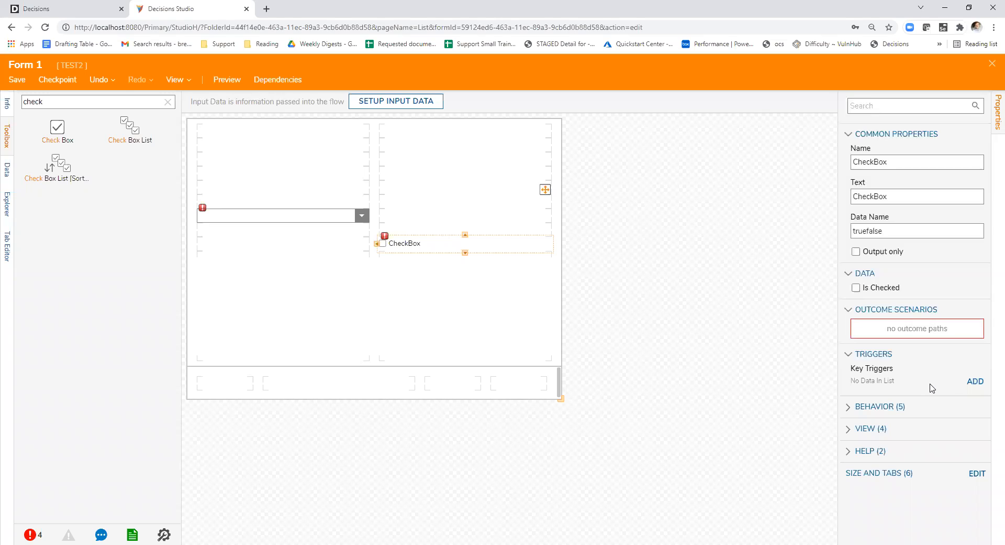
left_click(884, 289)
left_click(888, 230)
- Reopen the TriggerCheckbox legacy data flow for editing and update its flow inputs
left_click(710, 259)
scroll(919, 342, "down", 5)
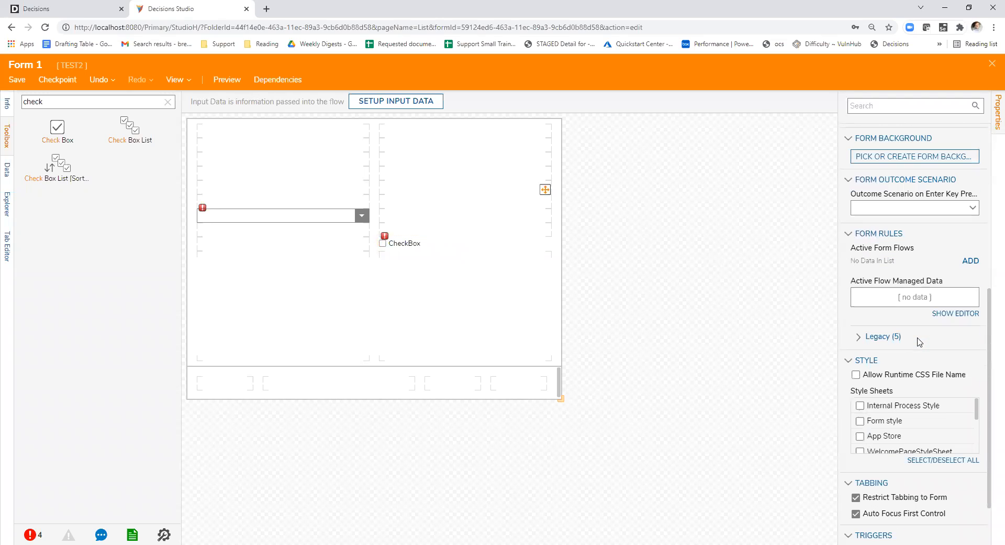
left_click(874, 337)
scroll(969, 283, "down", 2)
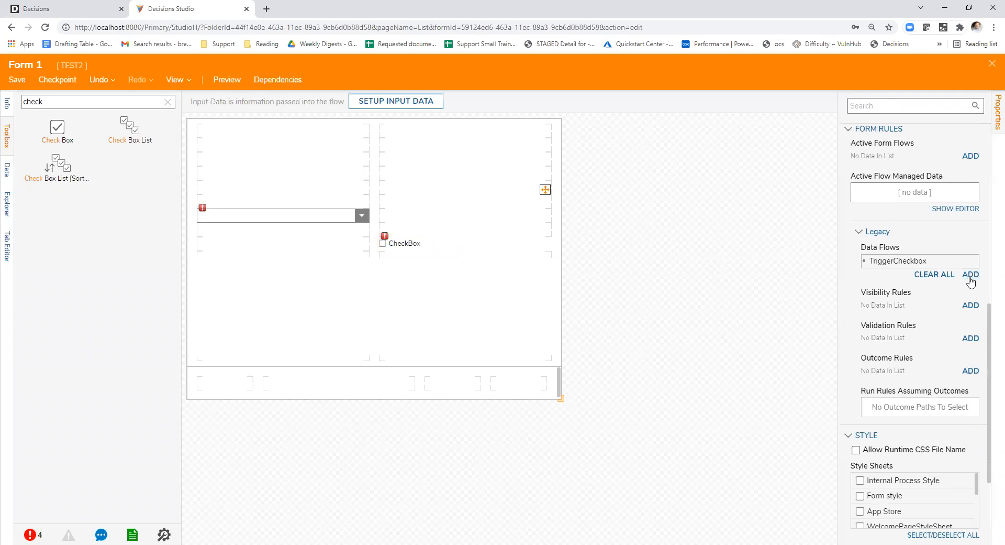
left_click(961, 260)
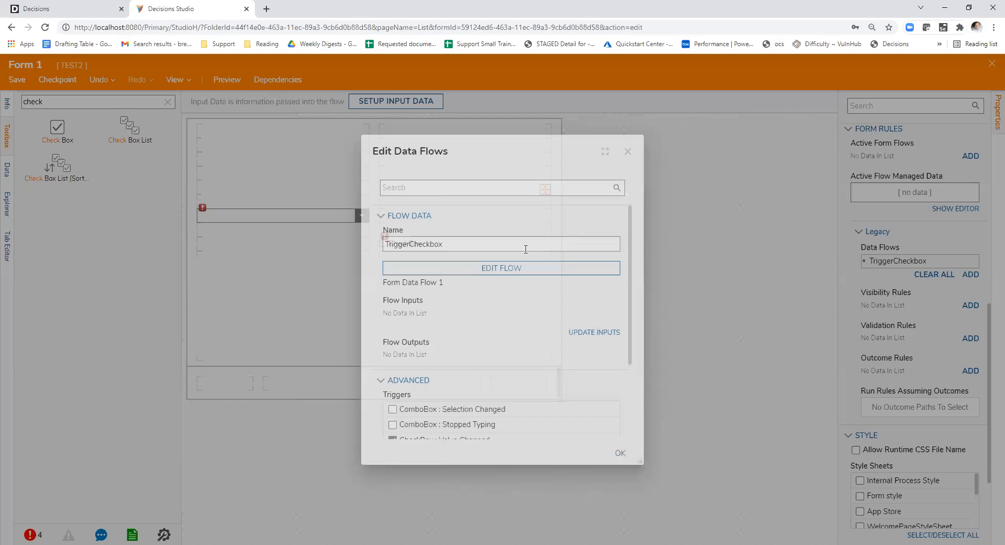
scroll(497, 275, "down", 3)
scroll(498, 275, "up", 2)
left_click(589, 282)
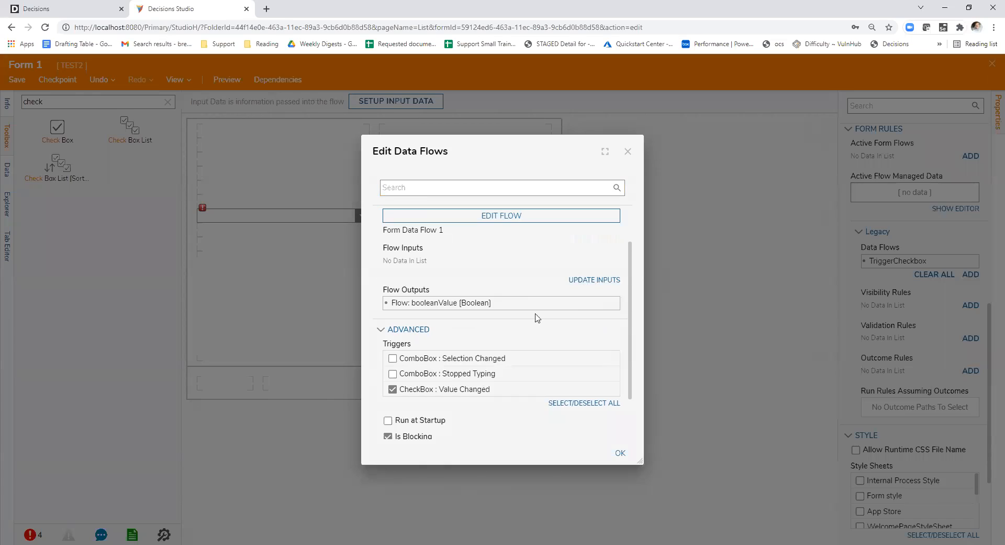
- Make the booleanValue flow output refresh all components listening to its data name and confirm the data flow
left_click(602, 303)
left_click(459, 375)
key("ctrl+a")
left_click(487, 346)
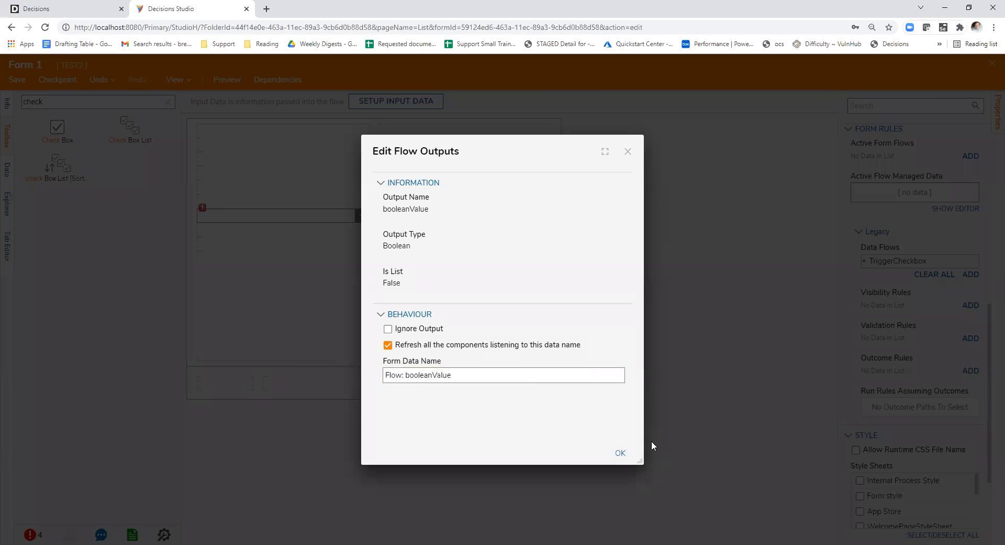
left_click(621, 452)
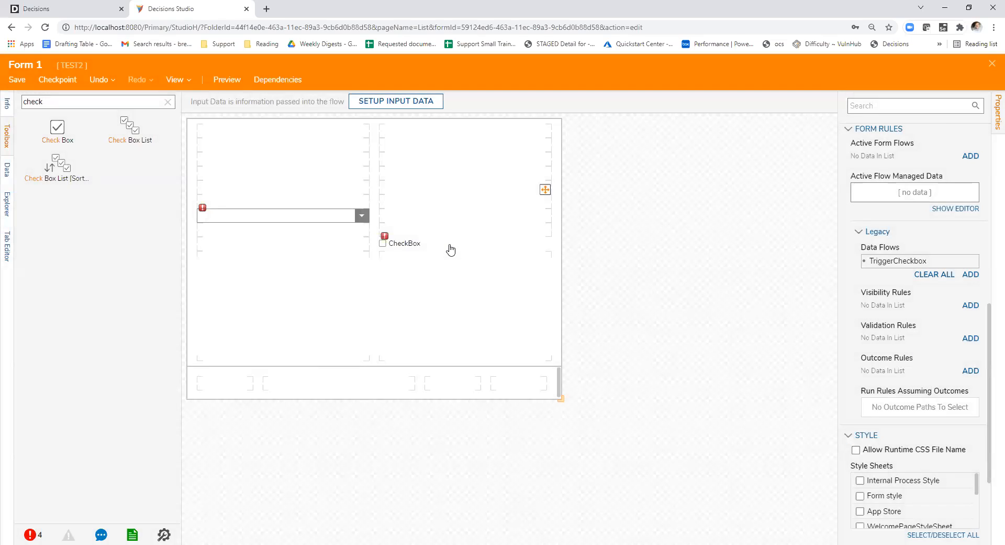
- Set the check box's data name to Flow: booleanValue by picking it from the available data
left_click(450, 246)
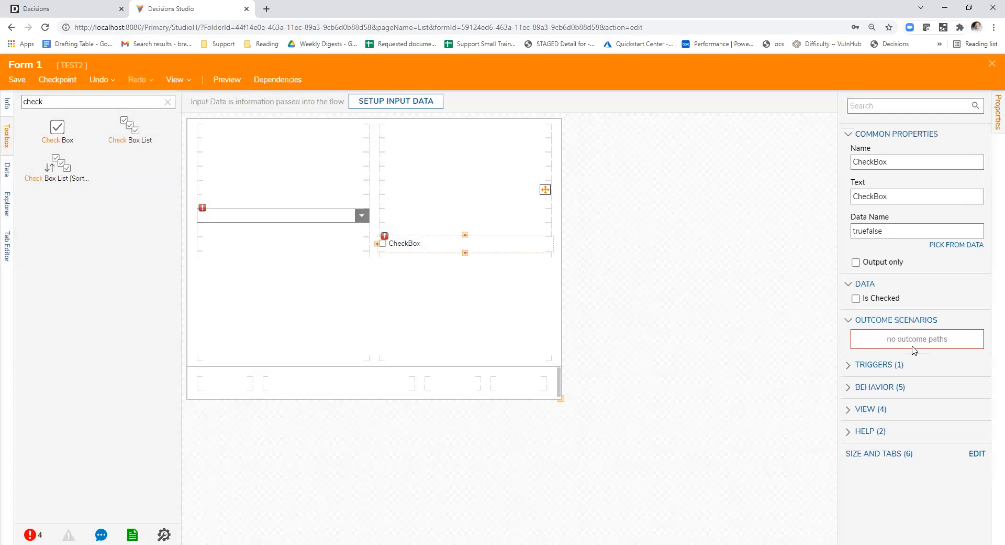
left_click(945, 245)
left_click(566, 390)
left_click(655, 282)
left_click(465, 254)
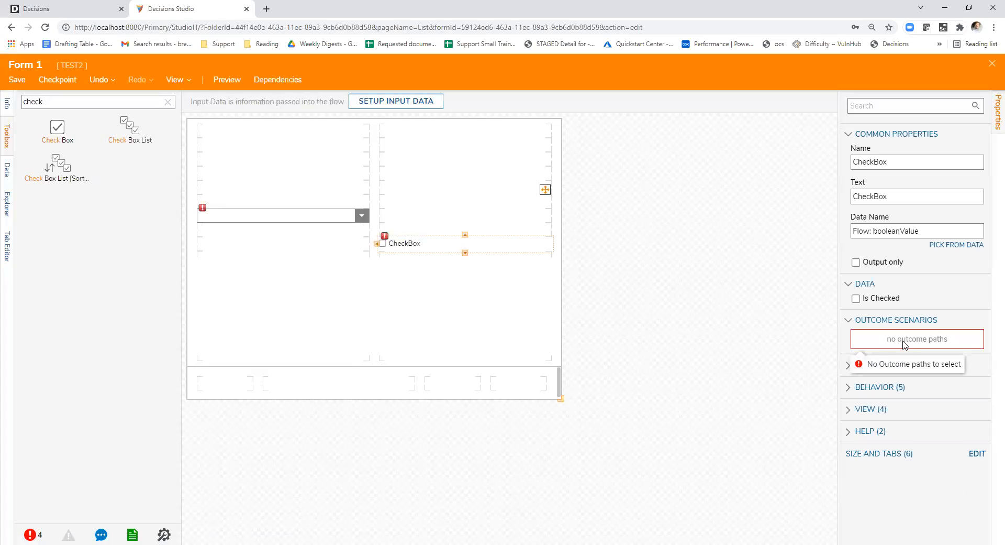
- Add a Button control to the second cell of the form's bottom row, keeping the form open
left_click(168, 102)
left_click_drag(58, 153, 365, 387)
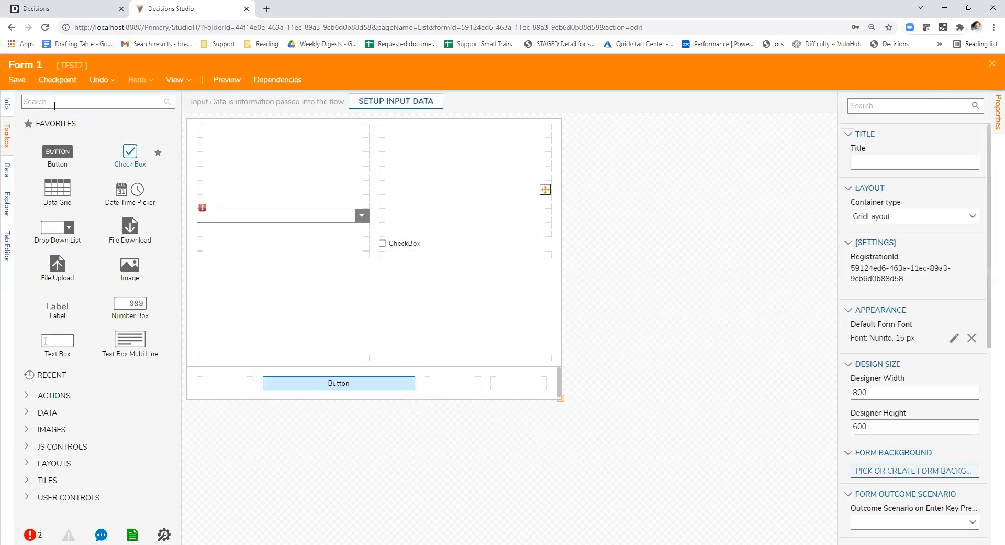
left_click(992, 64)
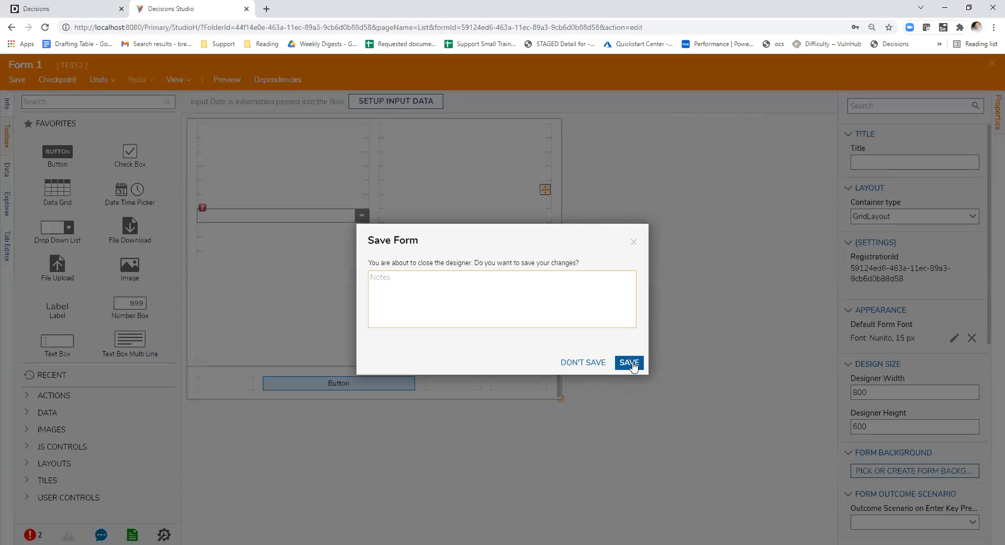
left_click(635, 242)
- Set the drop-down list's type to String with a Static list input source containing the item "test"
left_click(273, 216)
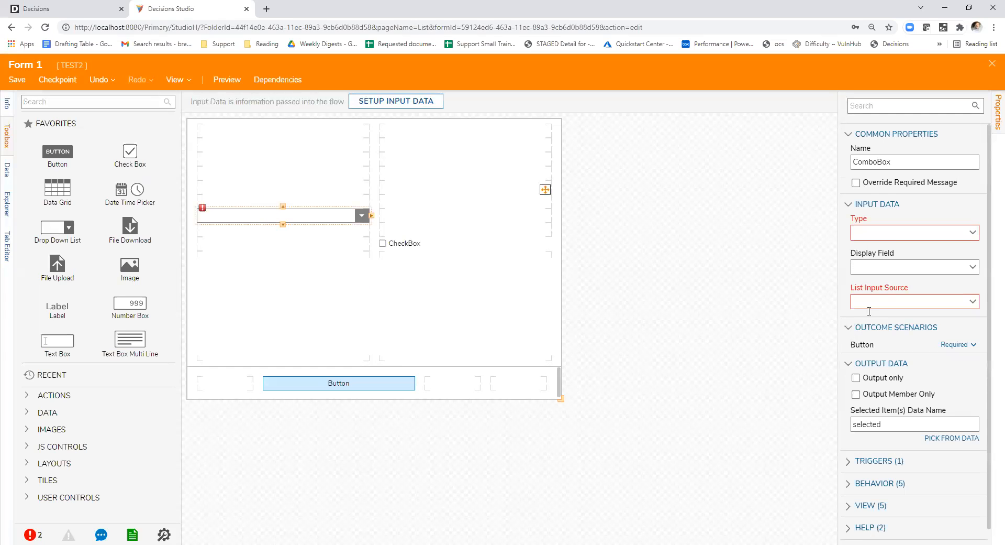
left_click(973, 232)
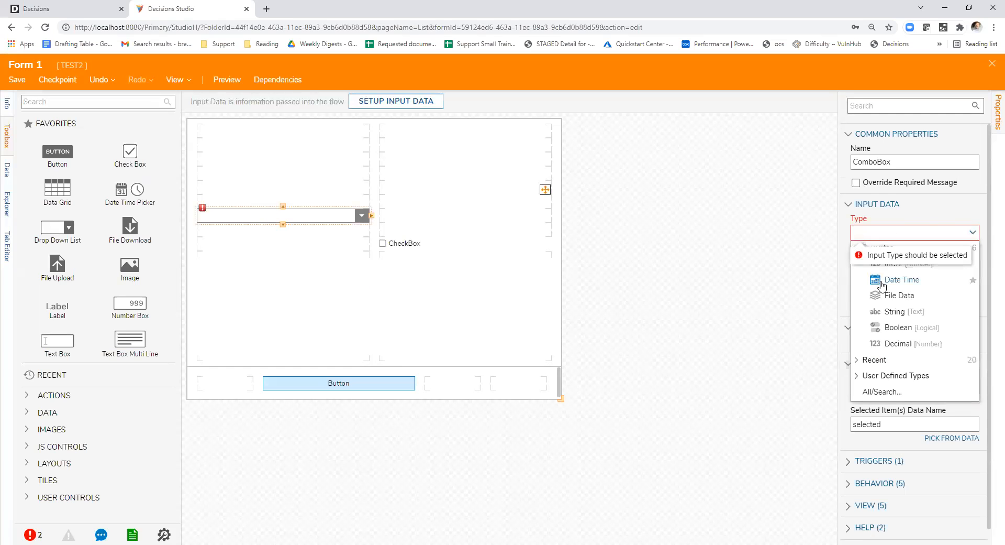
left_click(898, 311)
left_click(978, 269)
left_click(937, 297)
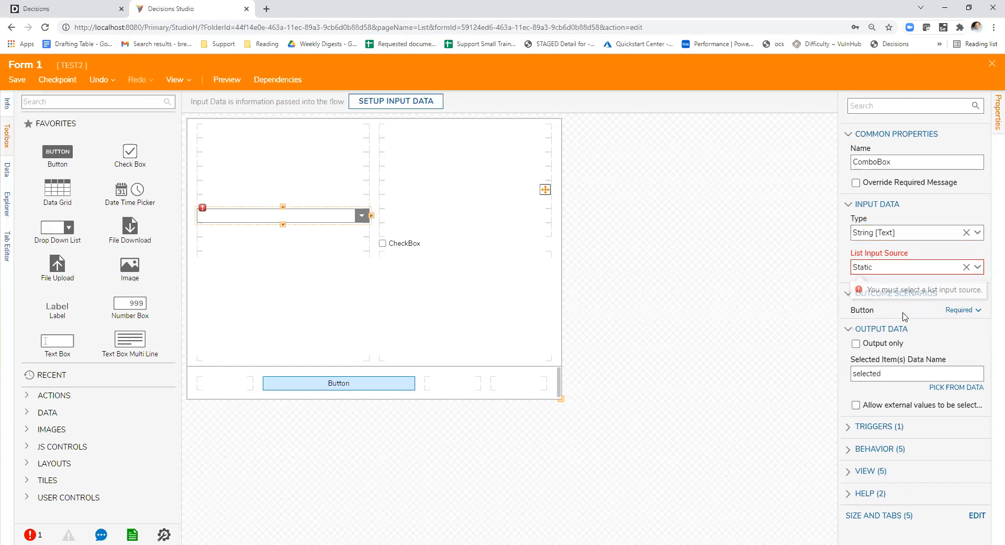
type("test")
left_click(718, 278)
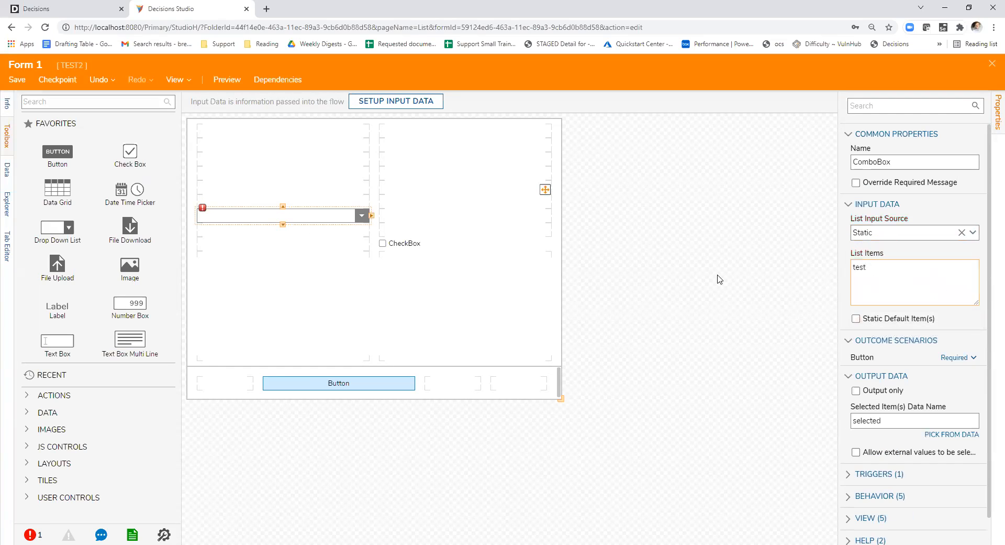
- Save and close the form, and position the flow's End step below and to the right of the form step
left_click(993, 63)
left_click(630, 363)
left_click_drag(226, 142, 582, 411)
- Debug Flow 1, test the form's drop-down list by entering "Floadad", and close the form and debugger
left_click(313, 79)
left_click(530, 246)
left_click(491, 271)
left_click(427, 289)
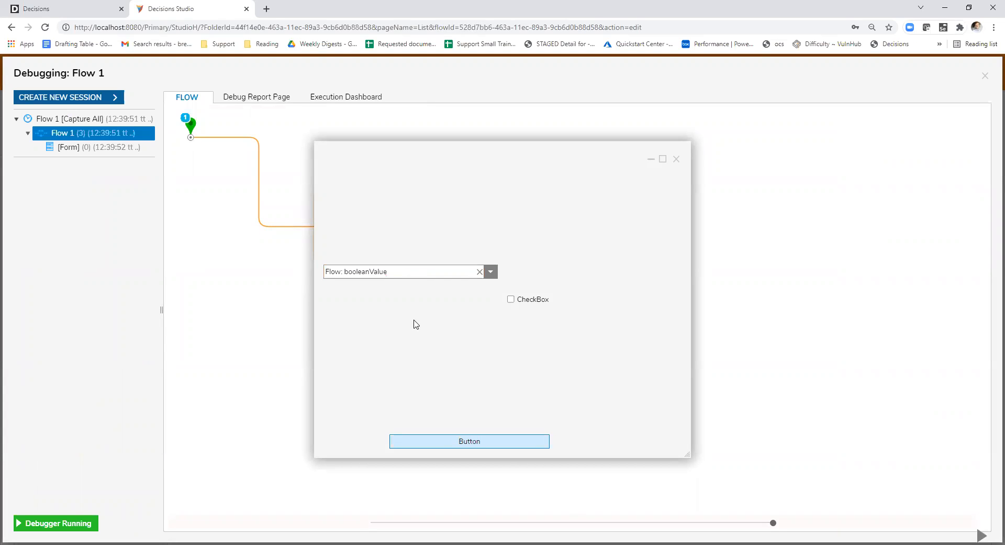
left_click(403, 278)
type("Floadad")
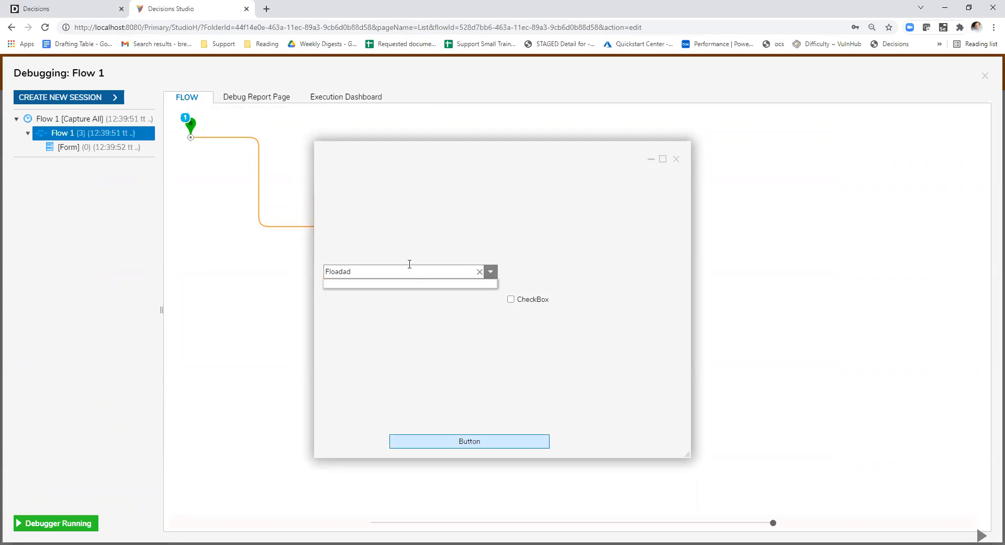
left_click(676, 159)
left_click(987, 75)
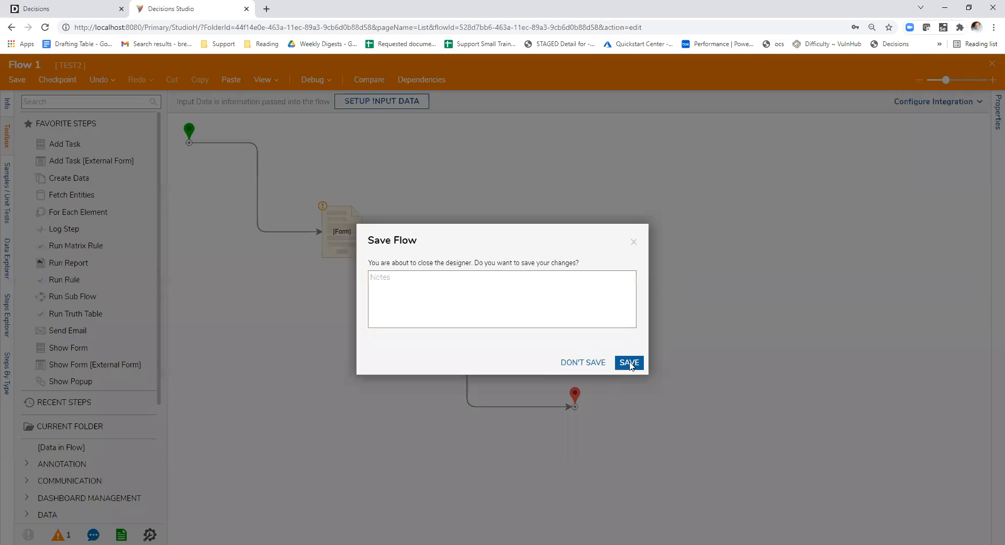
- Save and close Flow 1, reopen it, and open Form 1 from its form step for editing
left_click(629, 360)
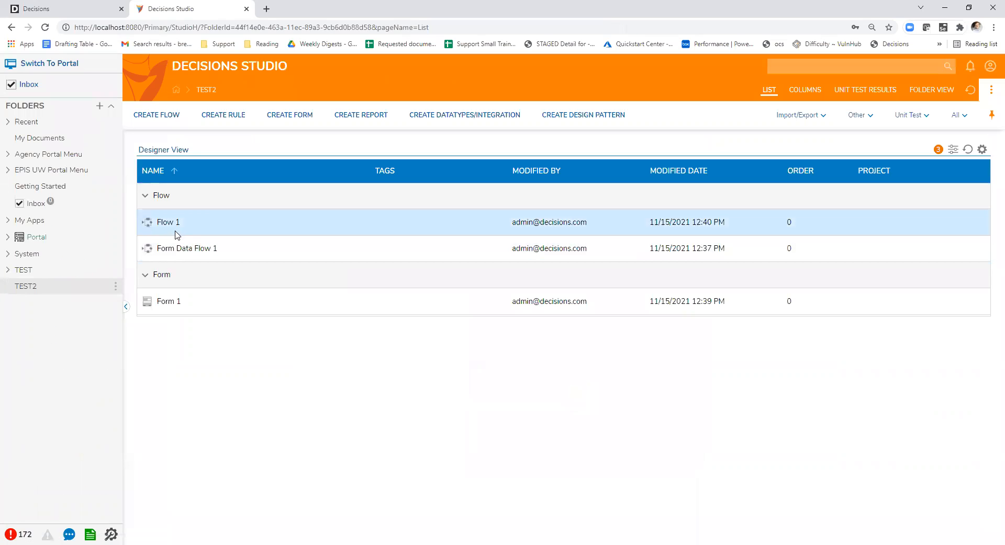
double_click(173, 226)
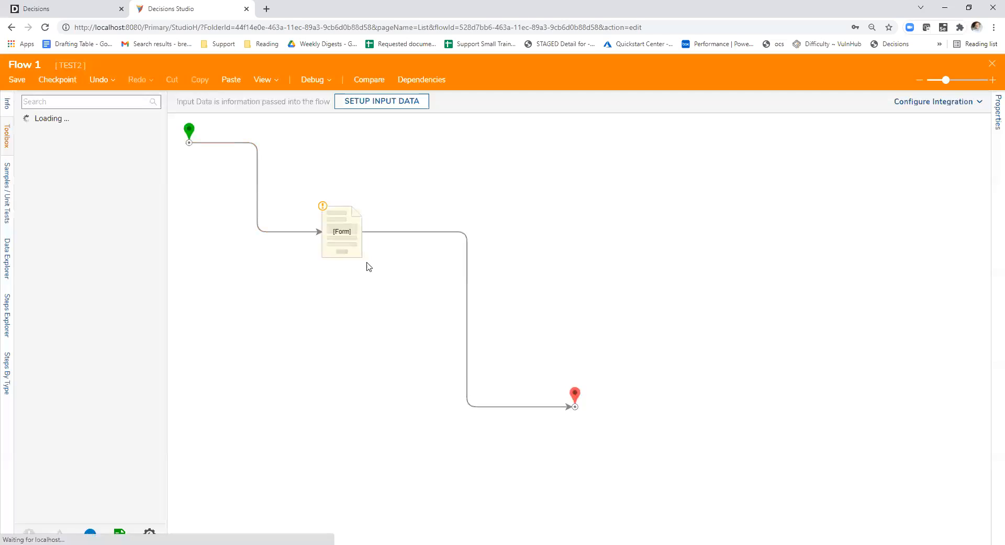
left_click(361, 254)
left_click(915, 105)
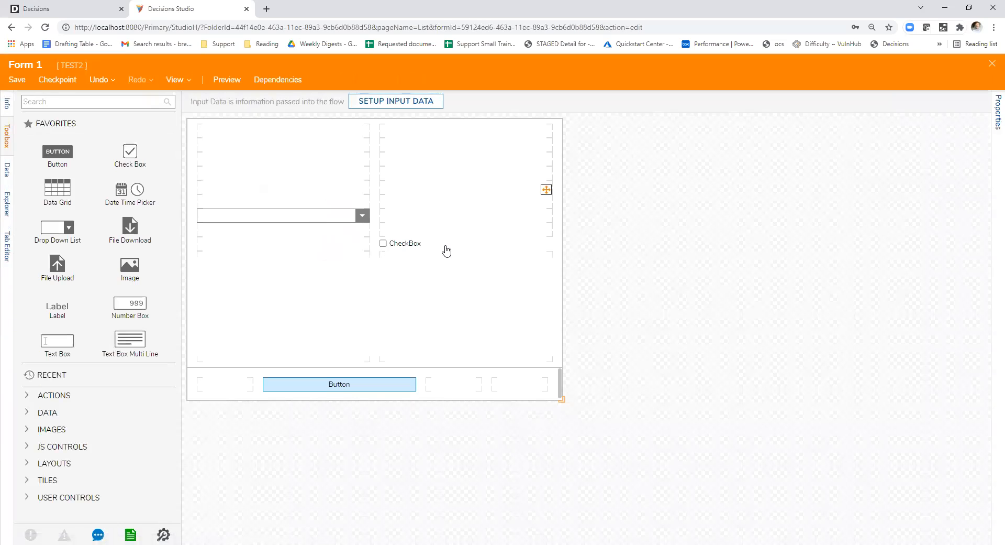
- Pick Flow: boolean Value again from the available data as the check box's data name
left_click(447, 250)
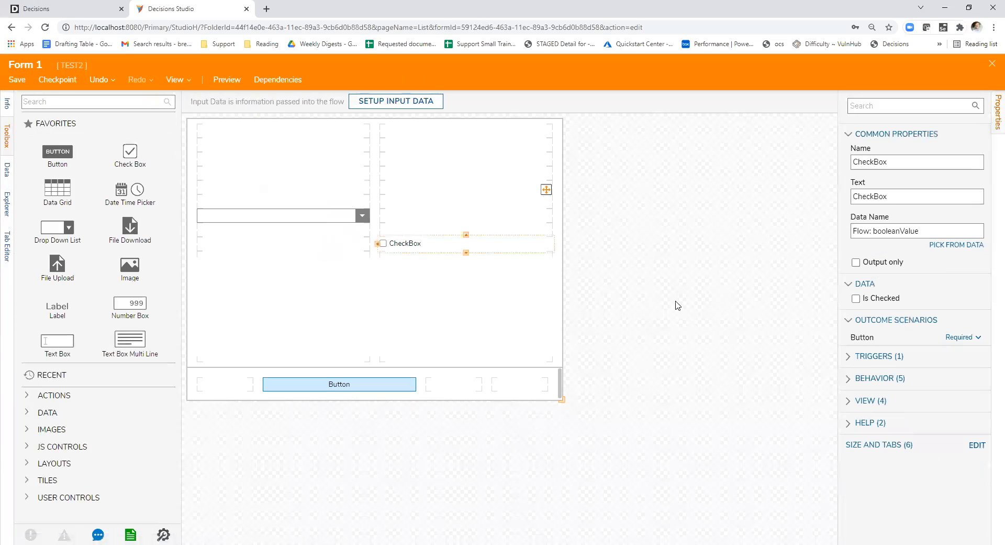
left_click(949, 246)
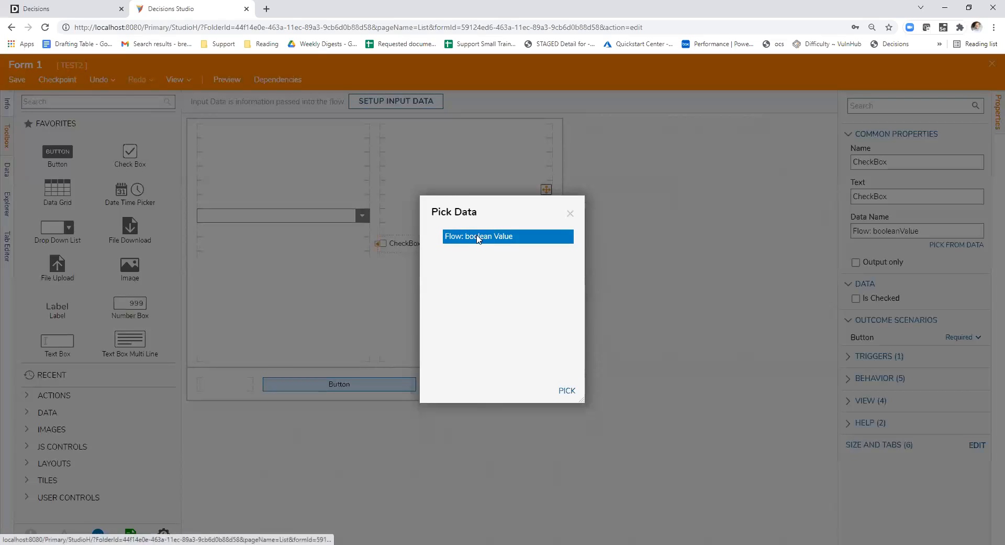
left_click(567, 390)
left_click(370, 243)
- Add "test2" on a second line of the drop-down list's static list items
left_click(299, 216)
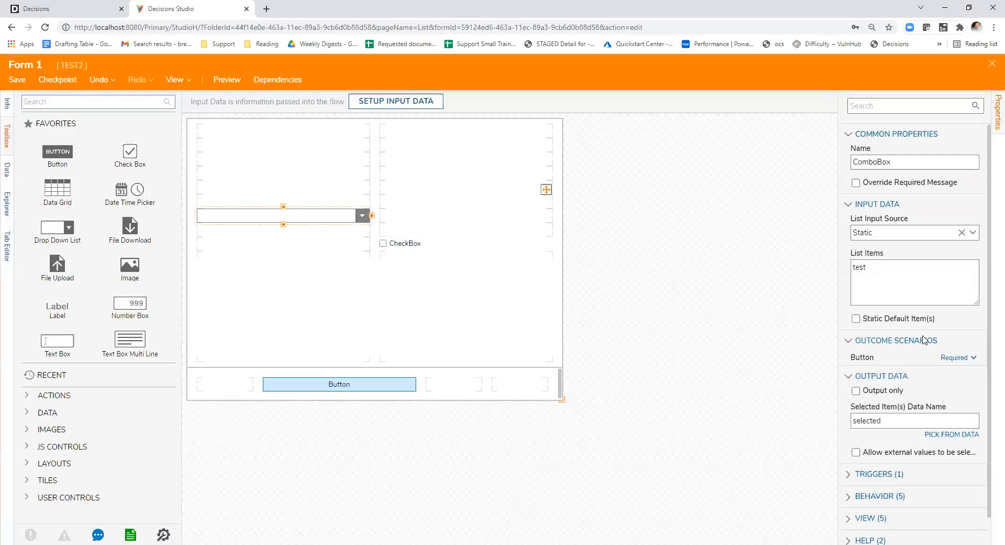
left_click(892, 290)
left_click(914, 321)
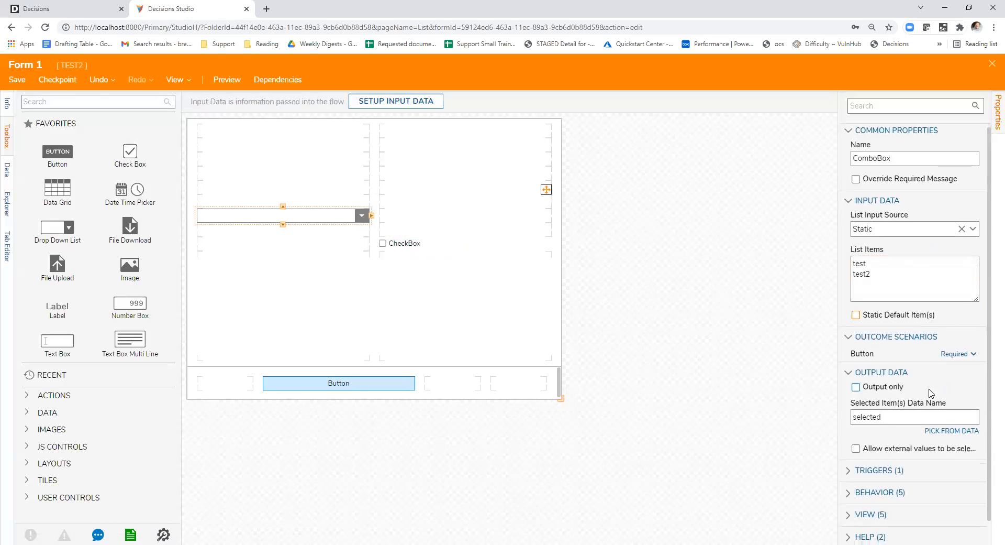
- Add ComboBox : Stopped Typing as a trigger of the form's TriggerCheckbox legacy data flow and confirm the data flow
left_click(723, 410)
scroll(922, 398, "down", 4)
scroll(934, 386, "down", 3)
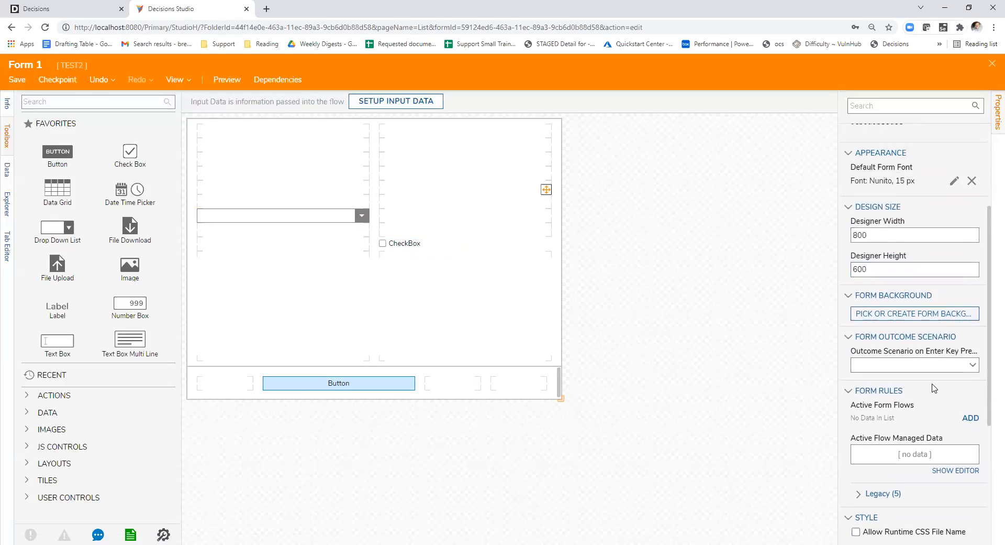
left_click(871, 286)
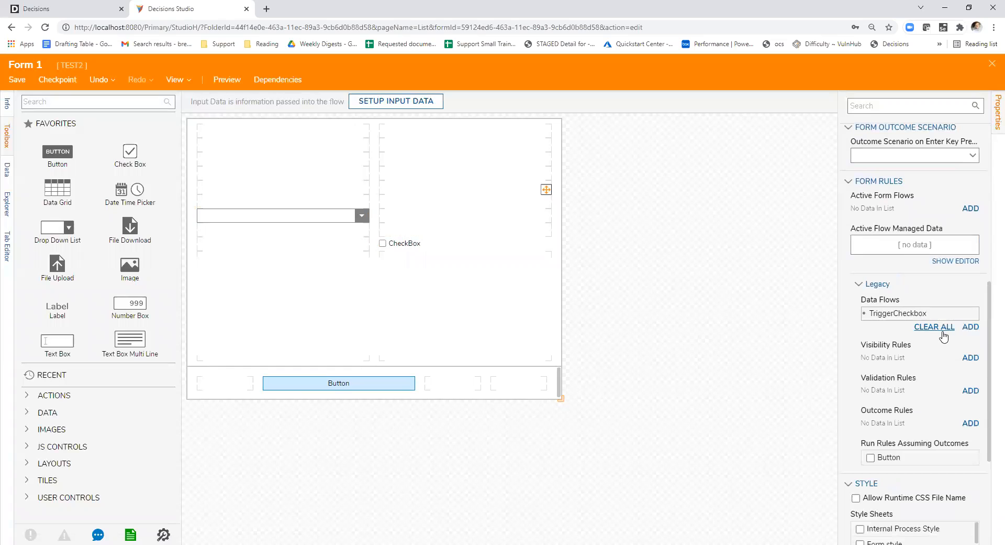
left_click(962, 314)
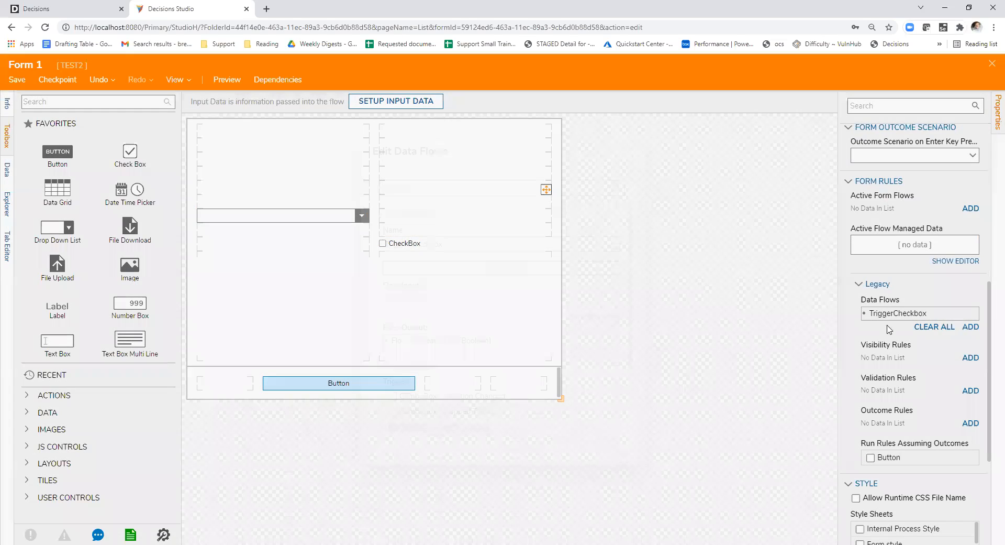
scroll(531, 325, "down", 3)
left_click(462, 318)
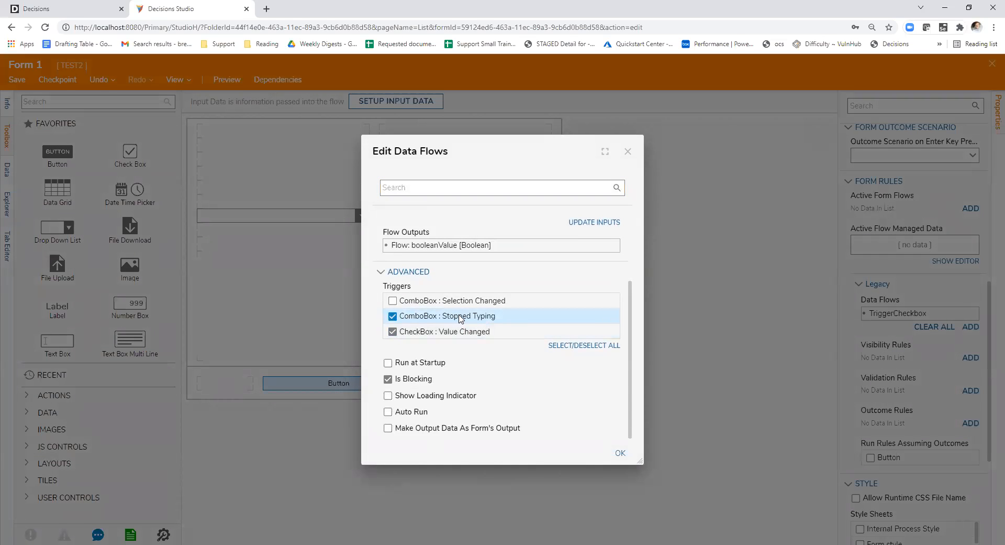
scroll(503, 354, "up", 2)
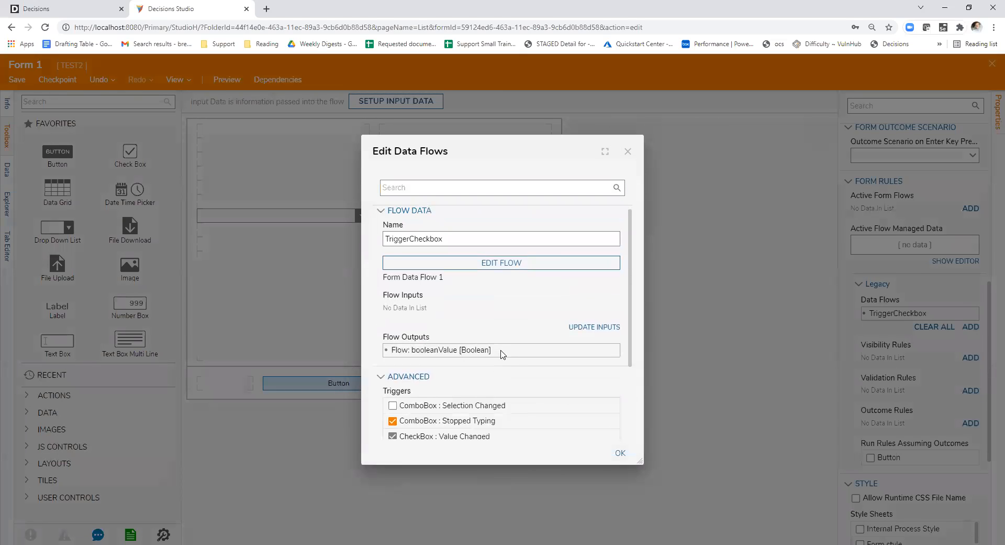
scroll(526, 332, "up", 1)
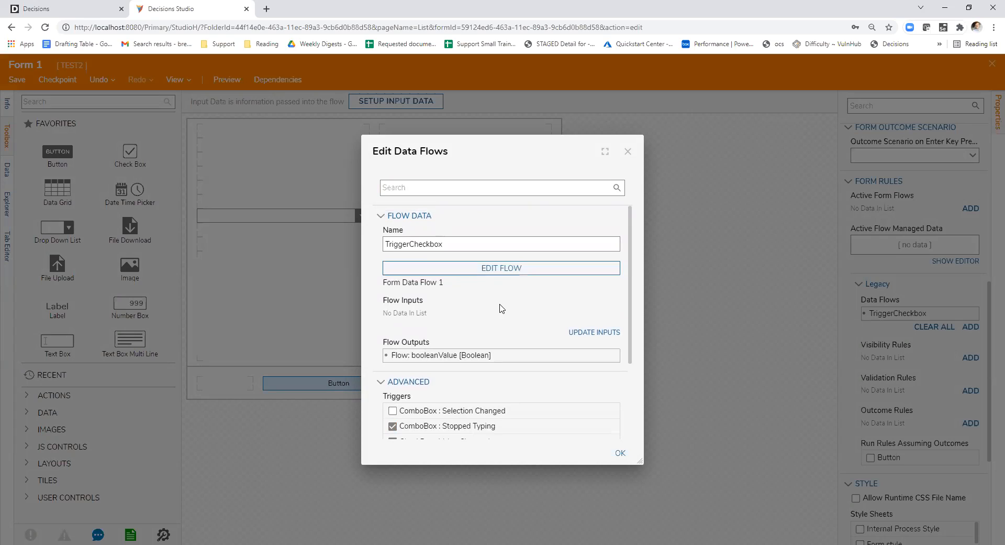
scroll(440, 307, "down", 2)
scroll(515, 359, "down", 1)
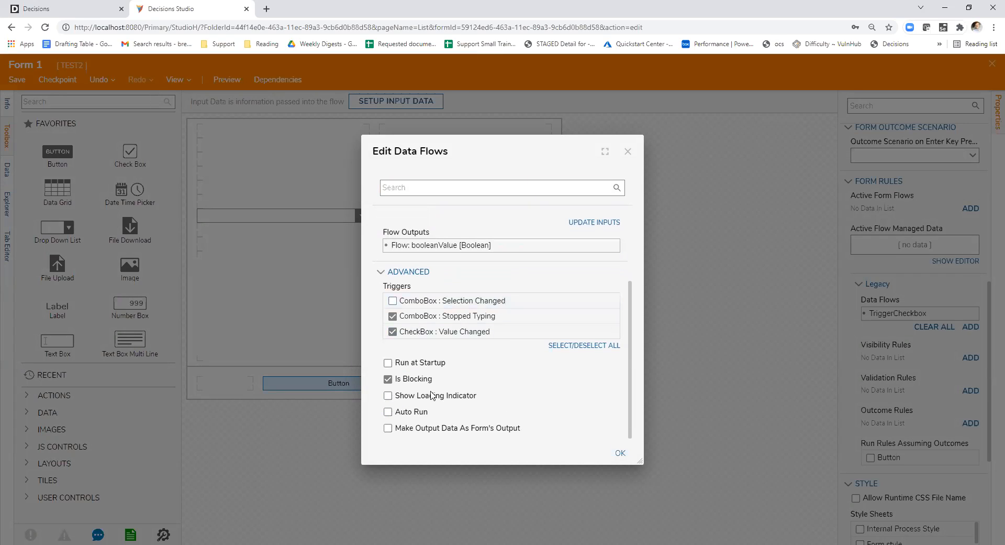
left_click(622, 459)
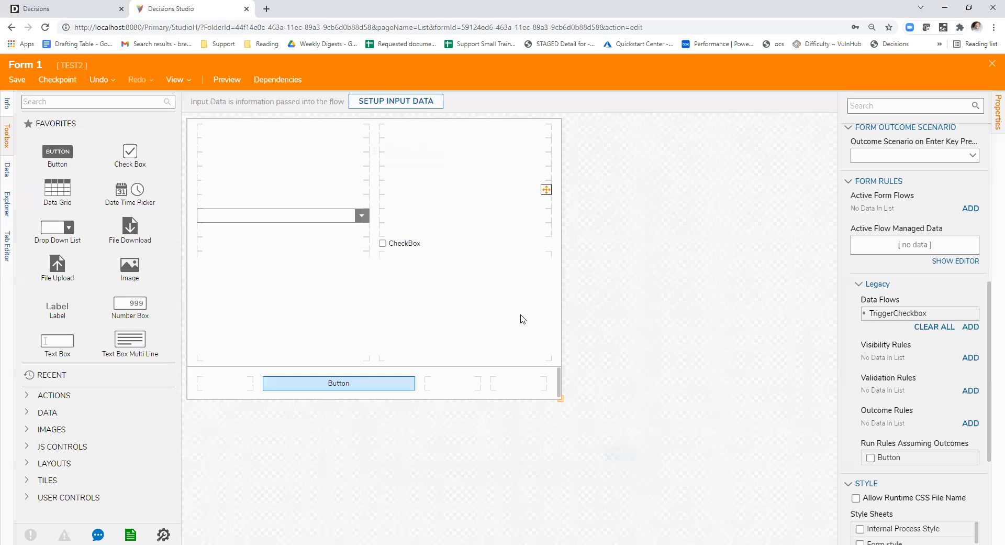
- Save and close Form 1 and the flow that contains it
left_click(990, 73)
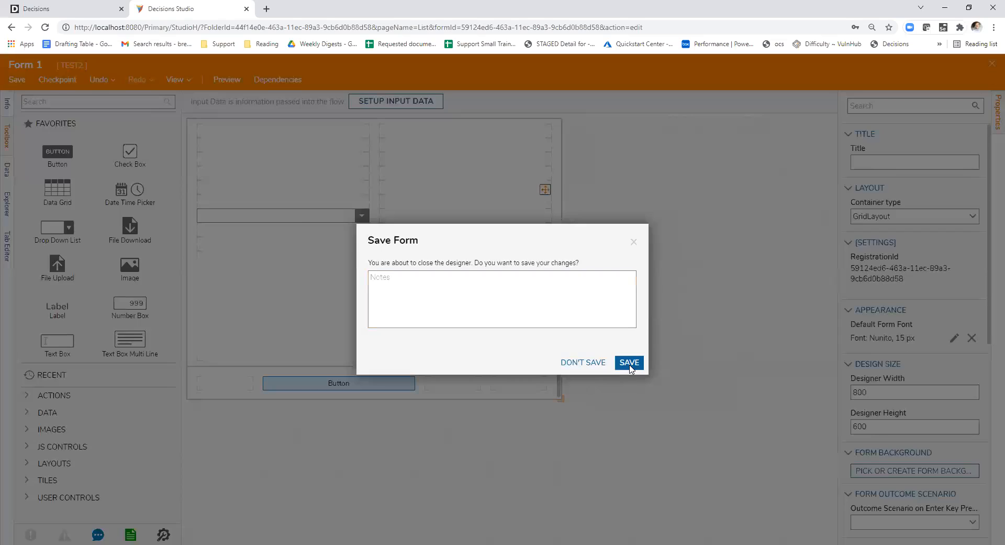
left_click(629, 361)
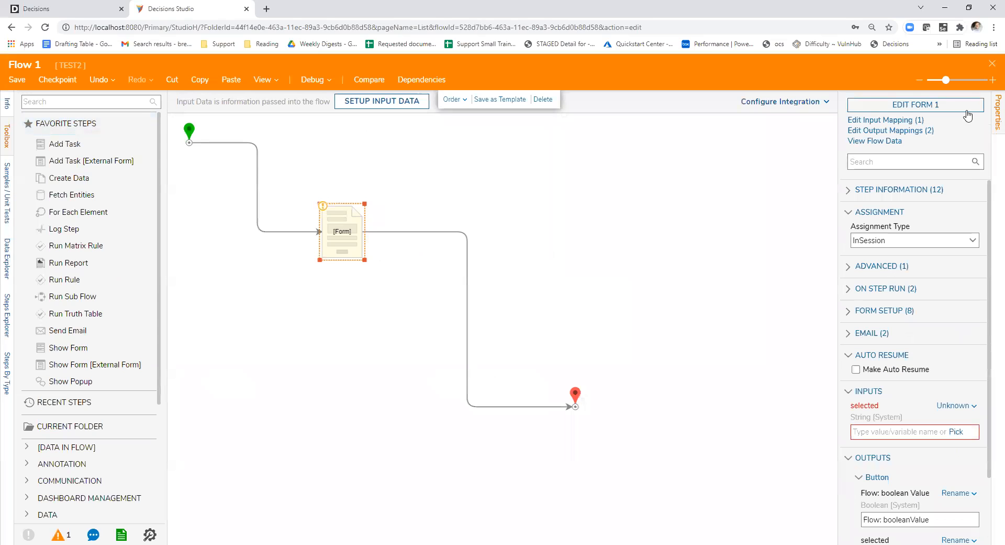
left_click(992, 68)
left_click(629, 362)
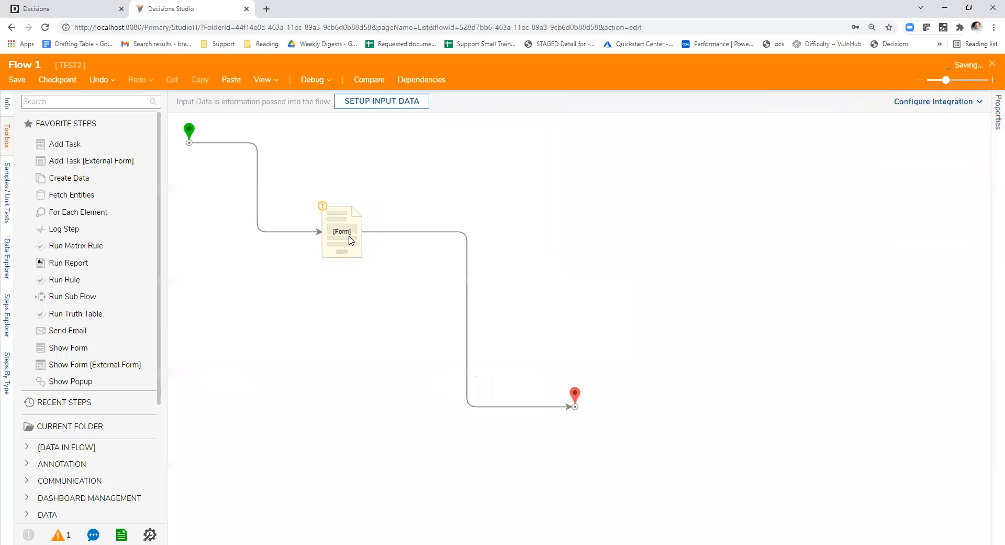
- Reopen and debug Flow 1, test the stopped-typing trigger with "adada" in the drop-down list, and close the debugger
double_click(172, 223)
left_click(307, 79)
left_click(494, 241)
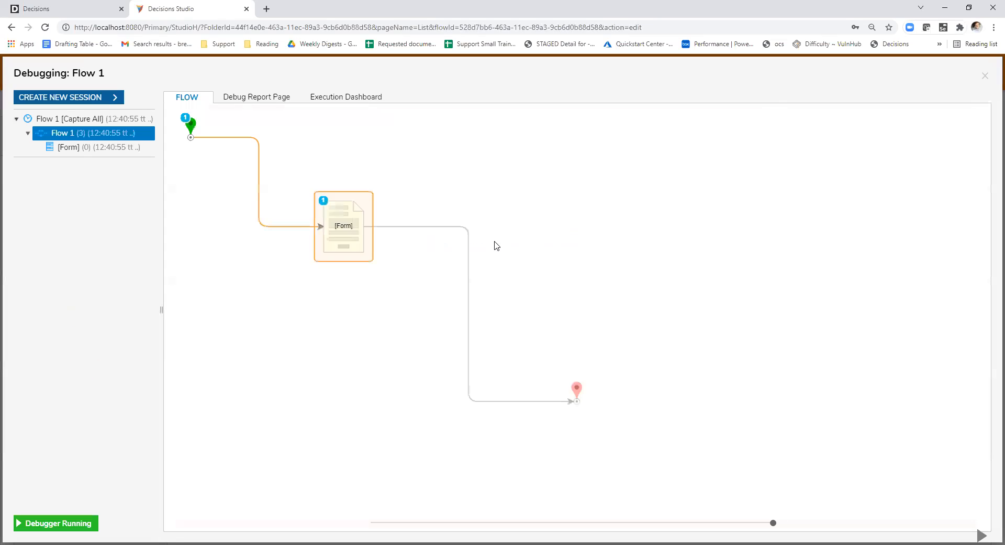
left_click(483, 278)
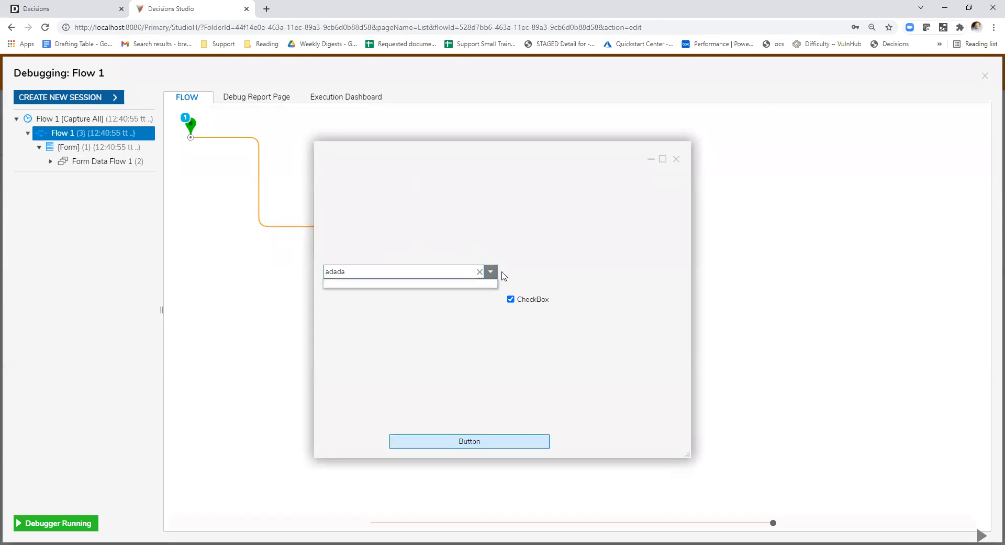
left_click(676, 158)
left_click(984, 77)
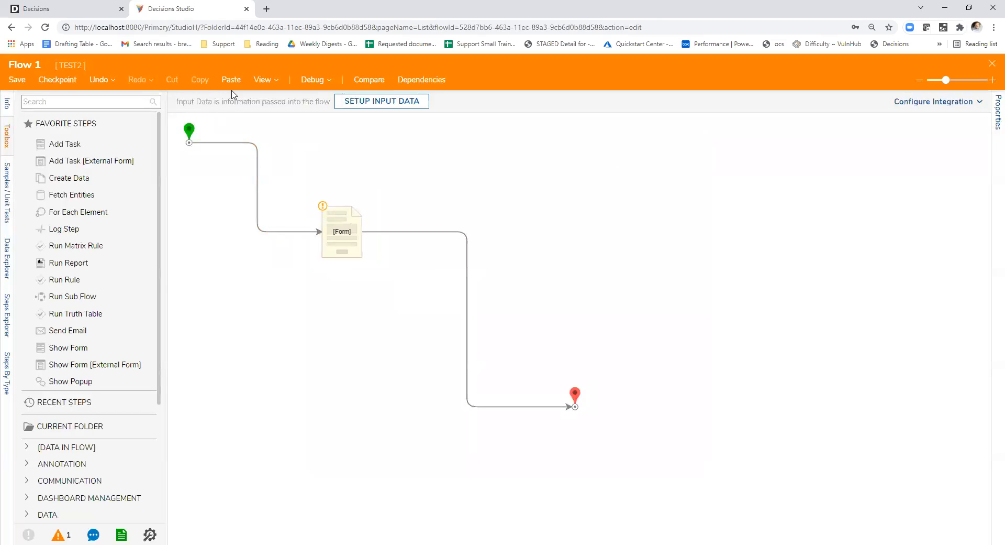
- Debug Flow 1 again with "Flow: booleanValue" in the drop-down list, and close the debugger and flow
left_click(298, 81)
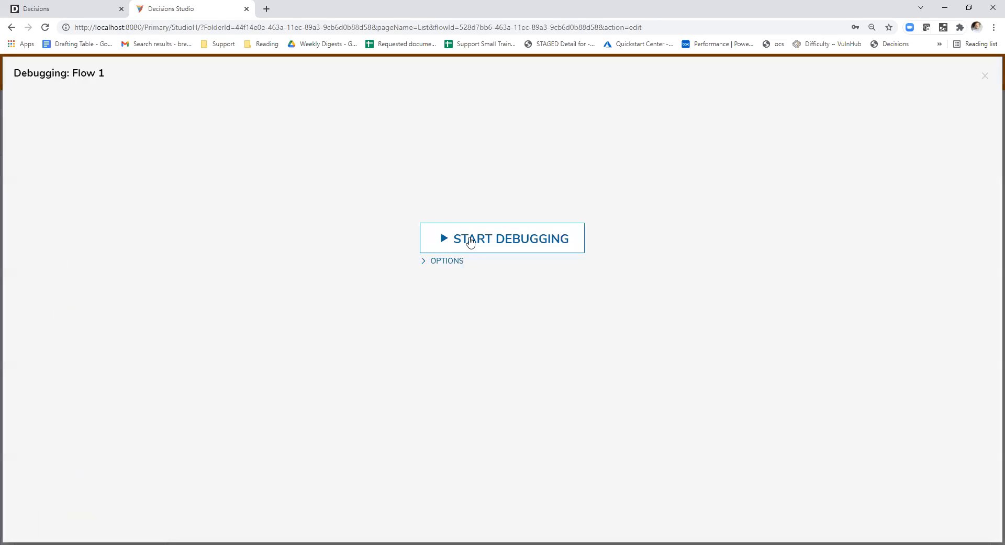
left_click(434, 240)
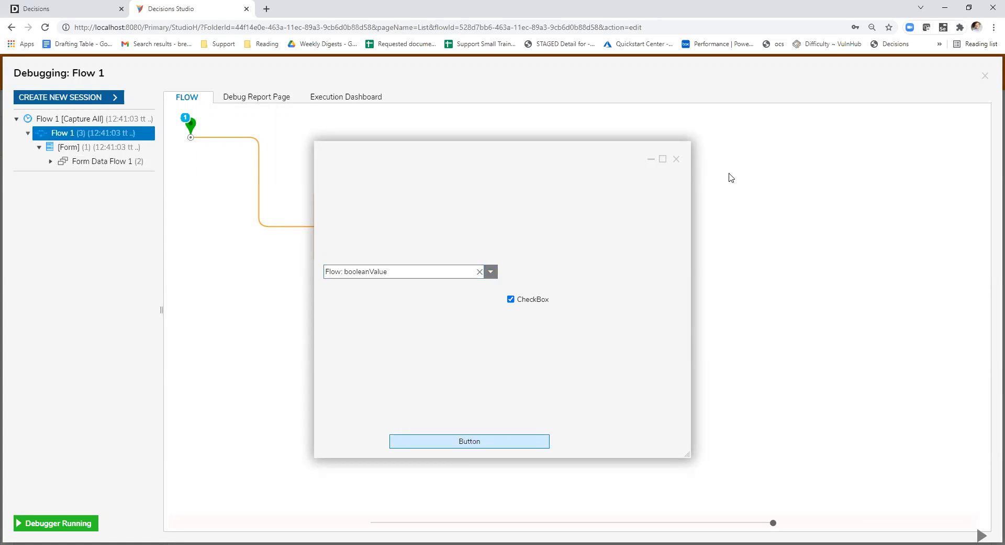
left_click(677, 160)
left_click(985, 76)
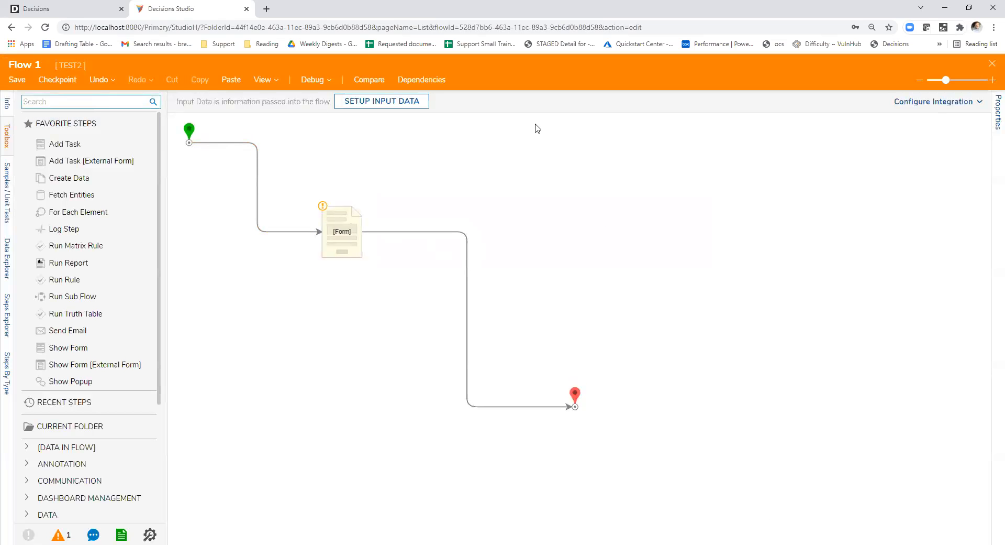
left_click(992, 63)
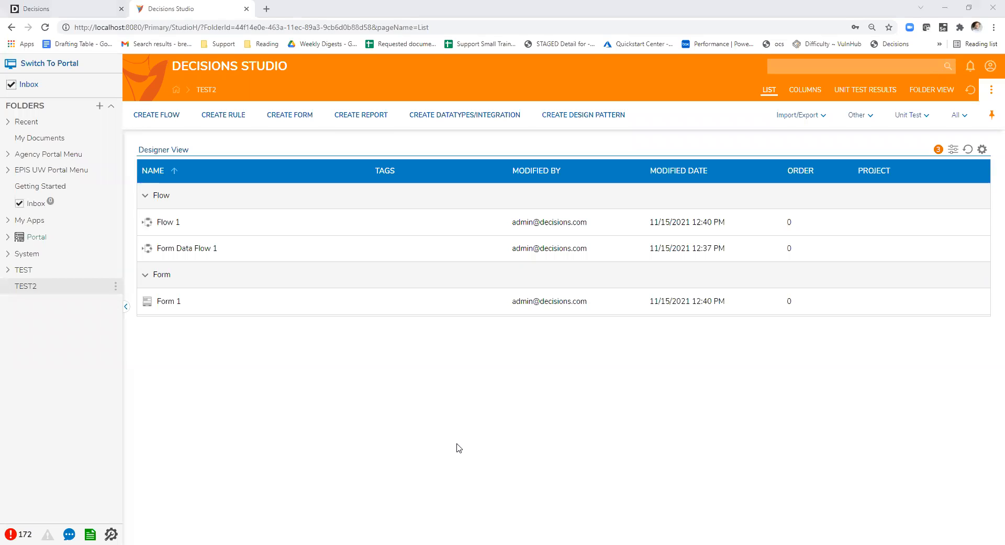
left_click(616, 413)
left_click(557, 449)
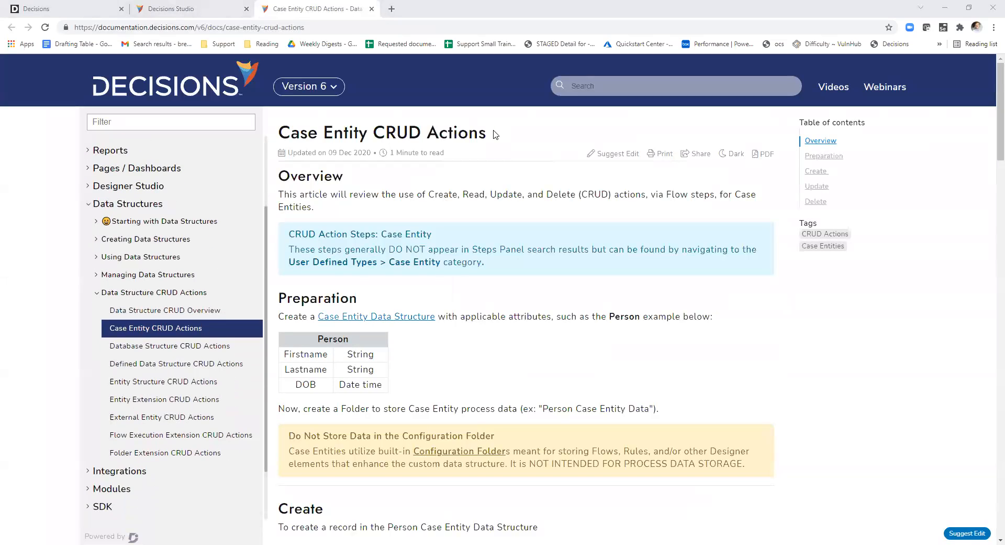
- Review the Case Entity CRUD Actions documentation article from its title through the Preparation and Create sections
left_click_drag(495, 134, 288, 137)
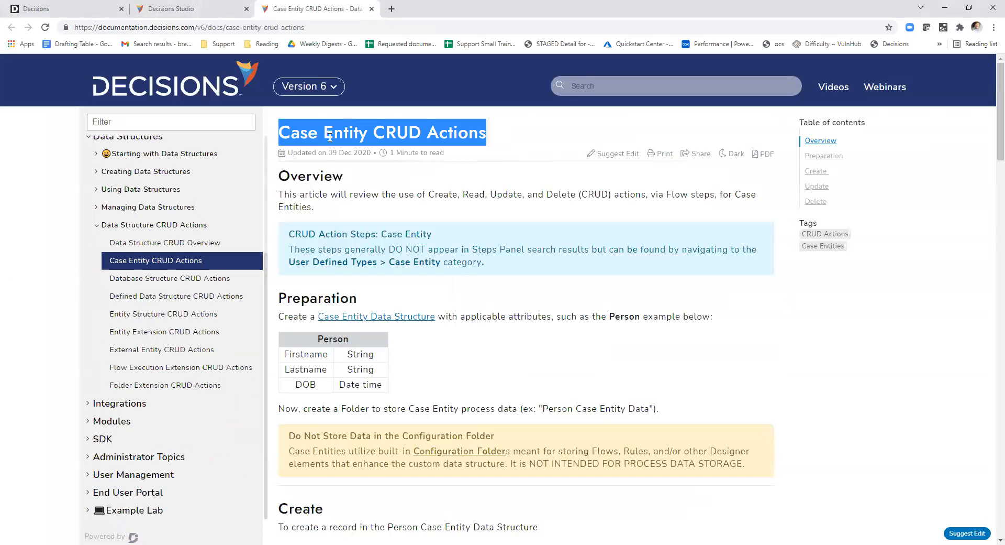
left_click(506, 303)
scroll(518, 312, "down", 4)
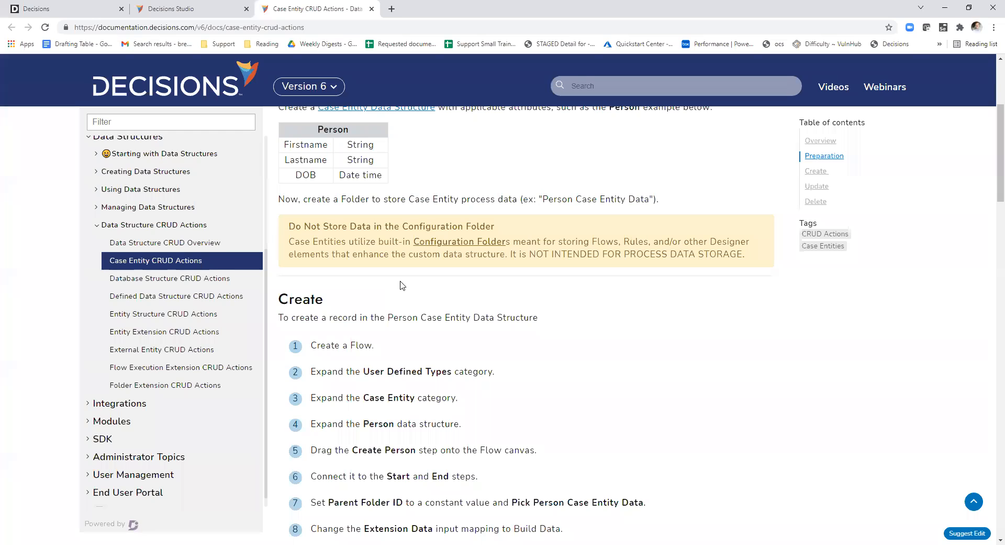
scroll(445, 294, "up", 1)
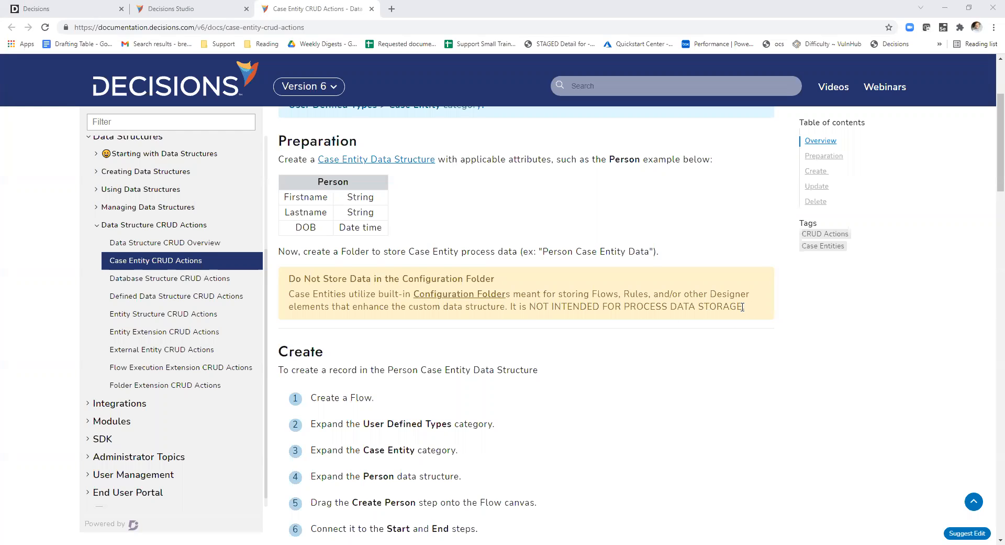
- Examine the Preparation section's warning against storing process data in the Configuration Folder
left_click_drag(743, 307, 511, 306)
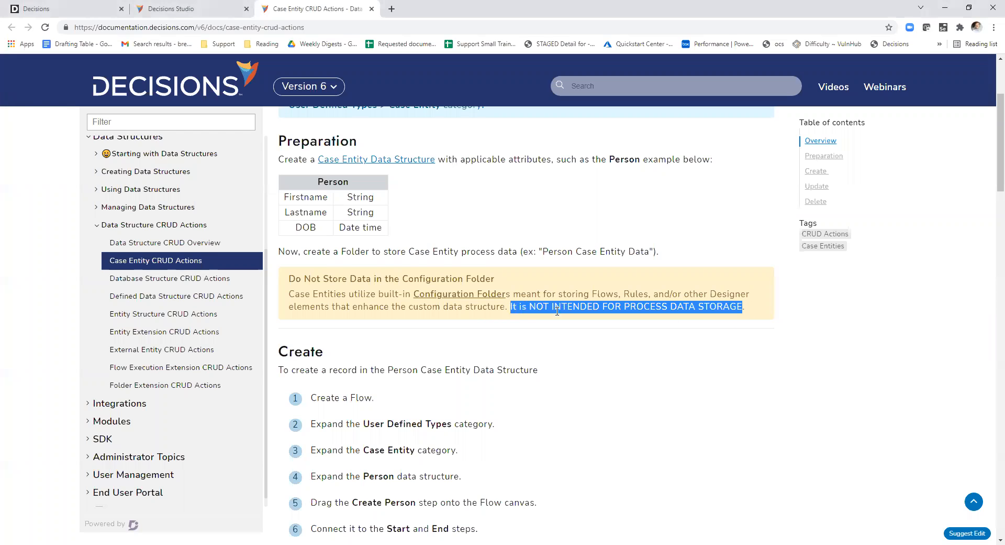
left_click(586, 325)
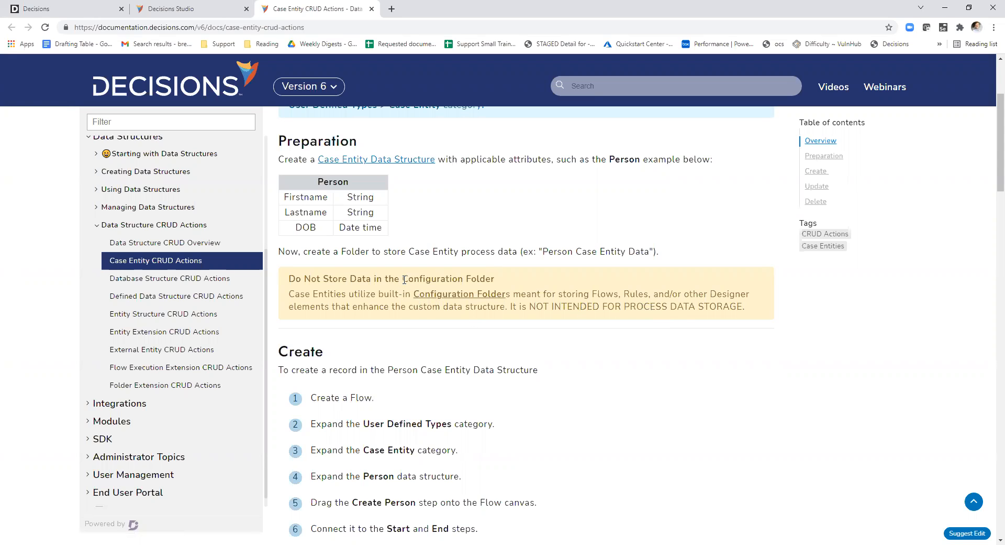
left_click_drag(420, 280, 494, 279)
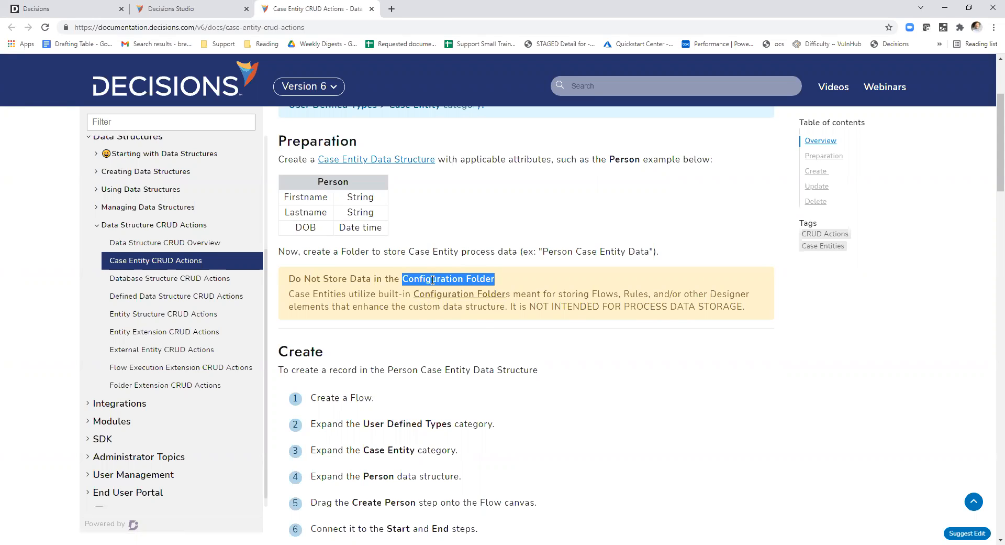
left_click_drag(403, 280, 494, 281)
left_click(548, 282)
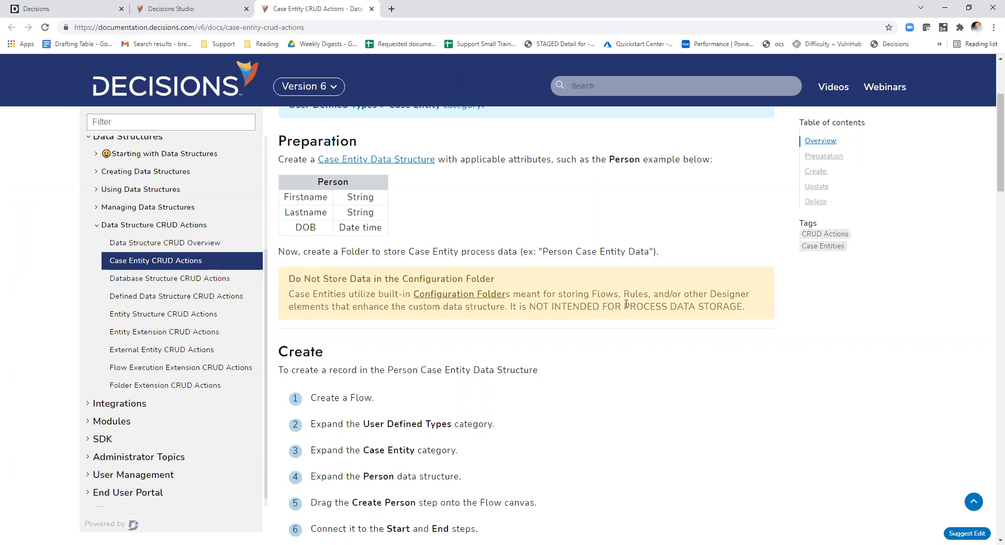
left_click_drag(624, 306, 668, 307)
left_click(704, 313)
left_click_drag(411, 294, 506, 293)
left_click(562, 297)
left_click_drag(745, 308, 681, 309)
left_click(678, 314)
- Switch to Decisions Studio and start a new Case Entity data type in the TEST2 folder
left_click(186, 15)
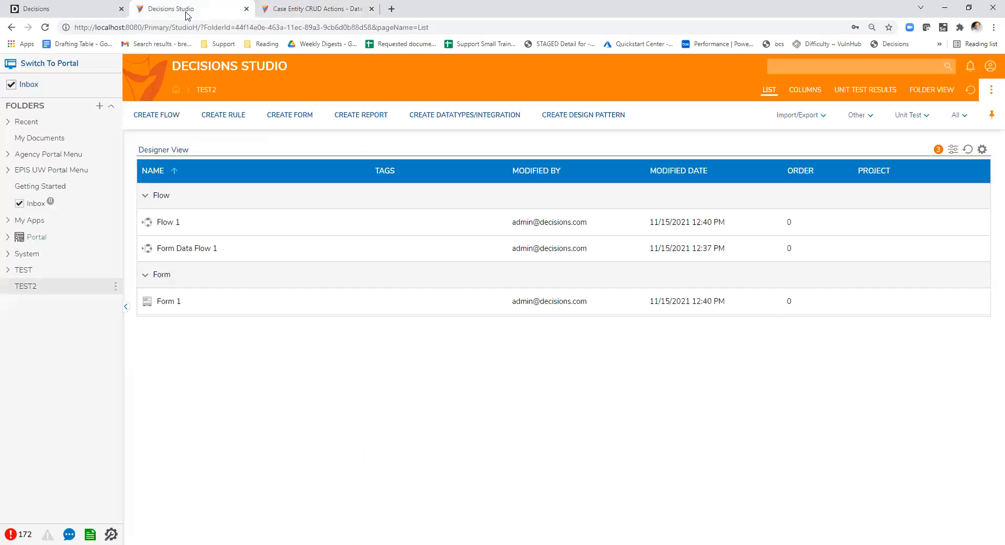
left_click(447, 123)
scroll(511, 326, "down", 1)
scroll(510, 329, "down", 4)
scroll(517, 334, "up", 1)
scroll(515, 333, "up", 4)
scroll(515, 332, "down", 6)
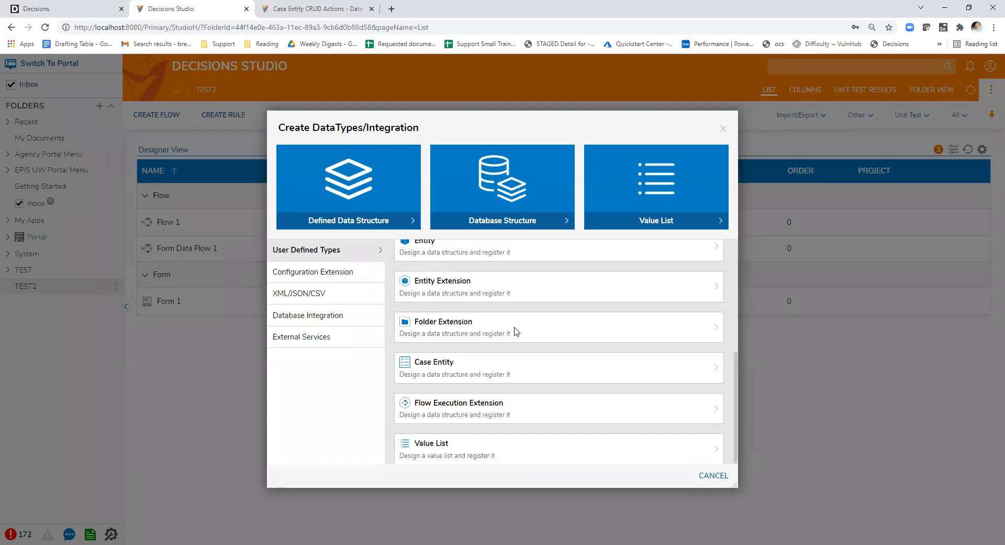
left_click(474, 366)
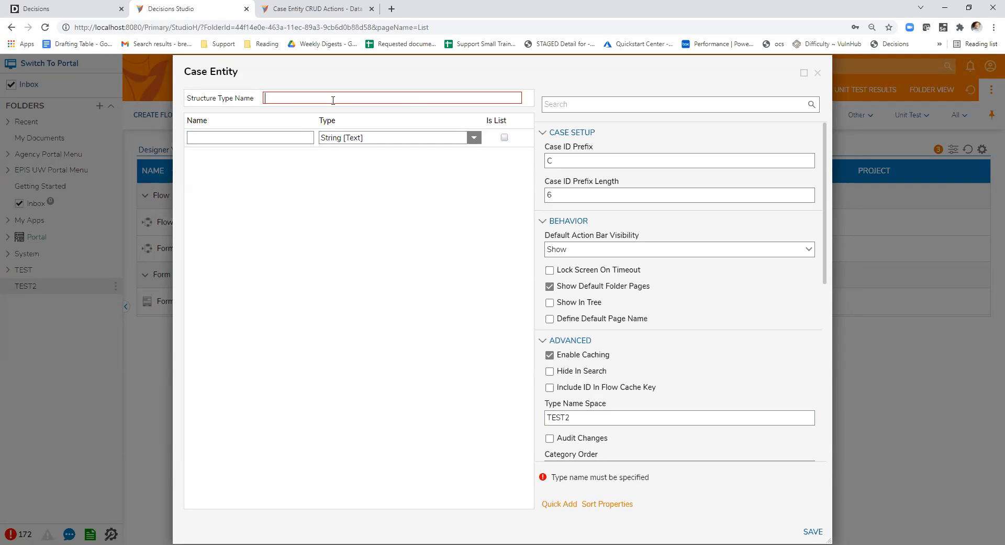
- Name the structure type "test" and look through its case setup, behavior, advanced and action settings
type("test")
scroll(712, 322, "down", 5)
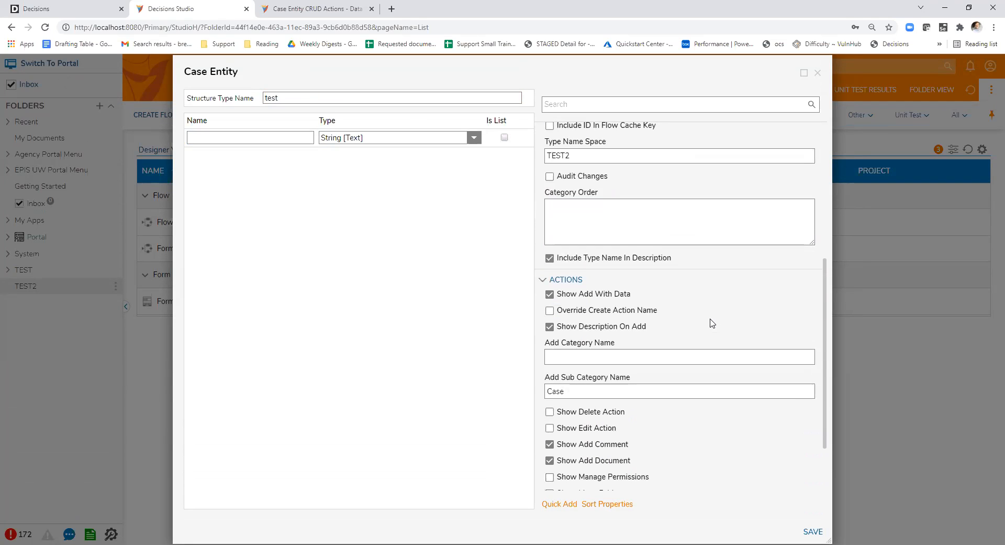
scroll(712, 322, "down", 2)
scroll(712, 323, "up", 4)
scroll(712, 322, "up", 2)
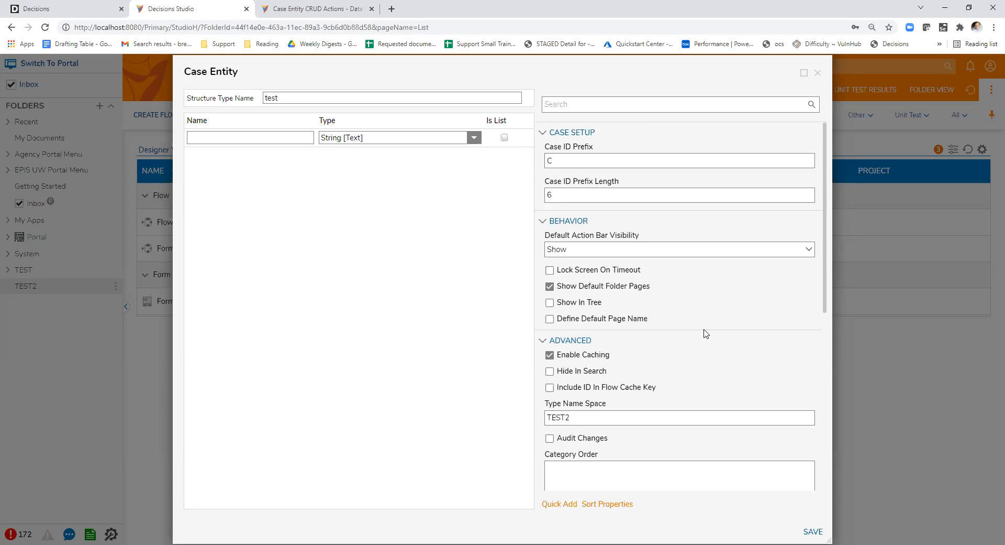
double_click(328, 98)
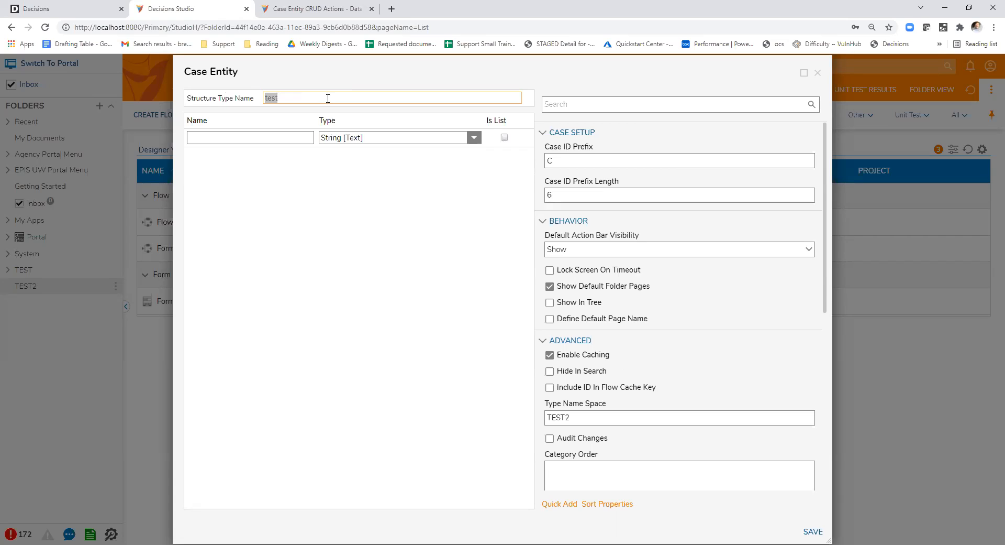
- Add a String field named ApplicantName to the case entity, and discard the unsaved structure
left_click(287, 138)
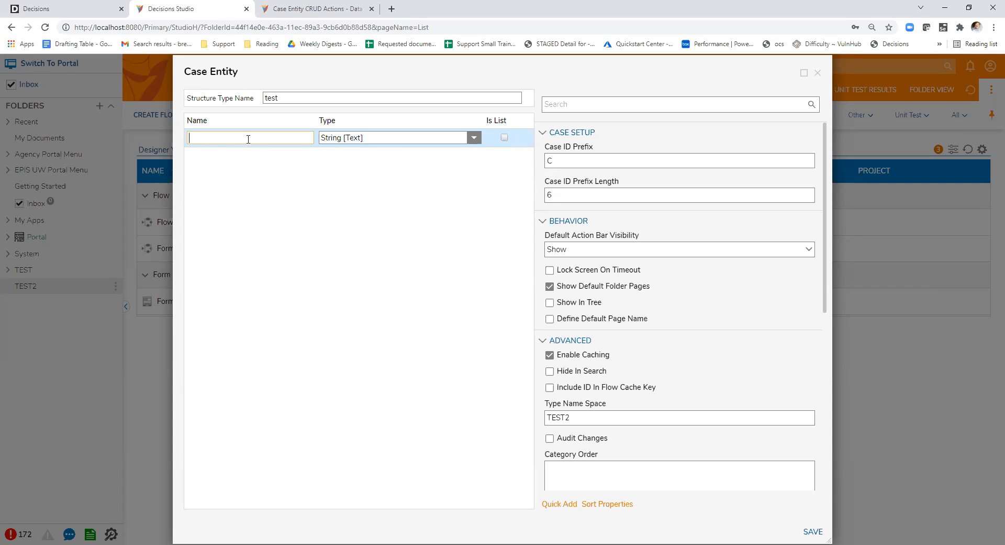
type("ApplicantName")
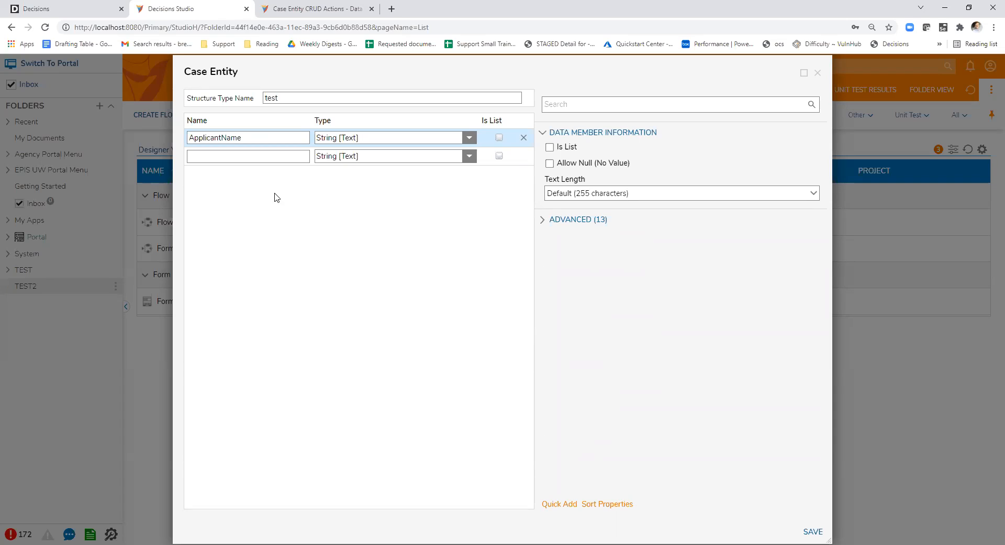
left_click(273, 160)
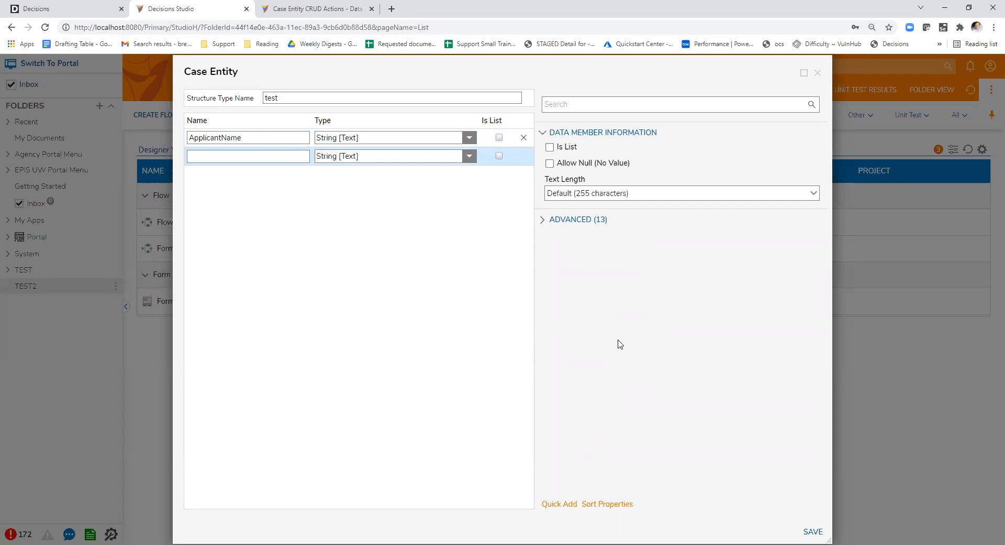
left_click(818, 73)
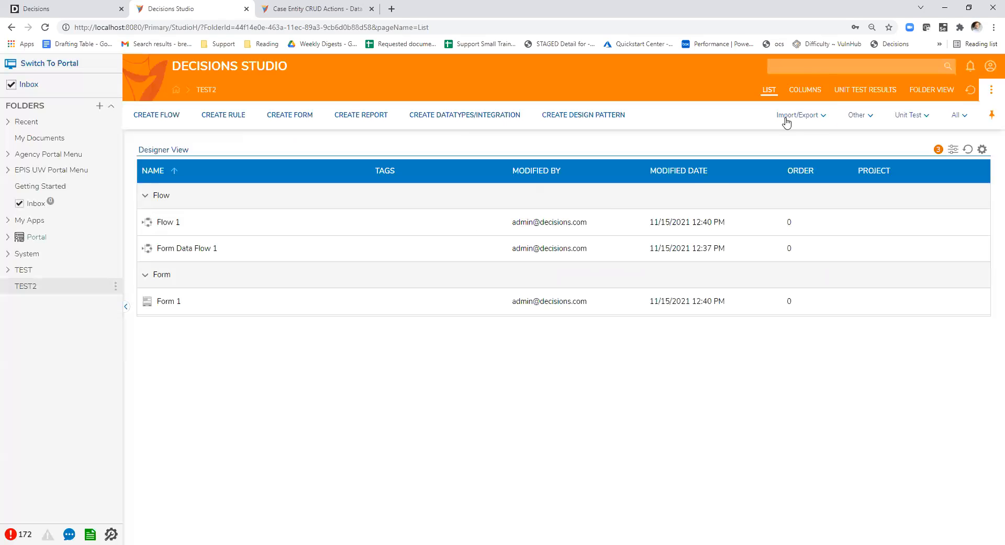
- Return to the Case Entity CRUD Actions article and reread the sentence on process data storage
left_click(314, 8)
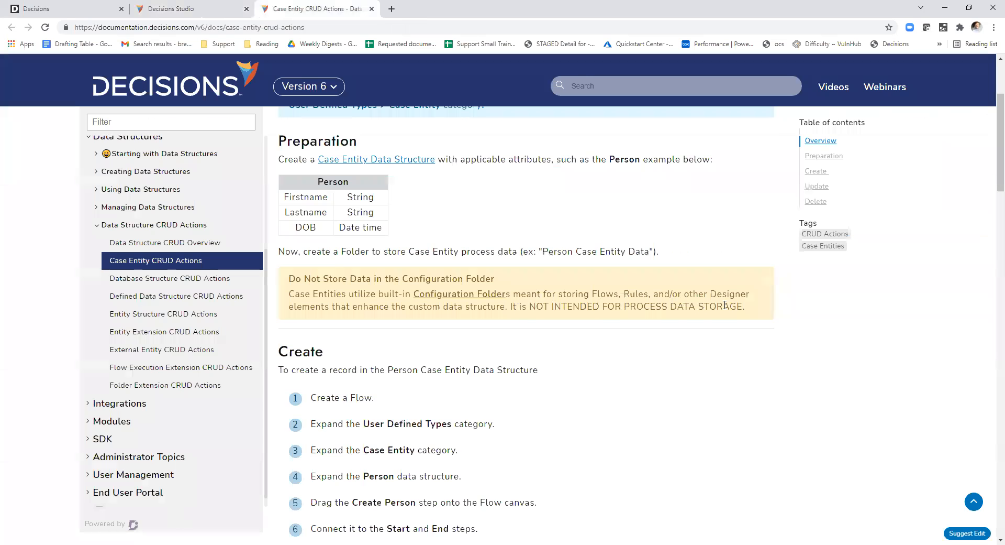
left_click_drag(749, 308, 511, 310)
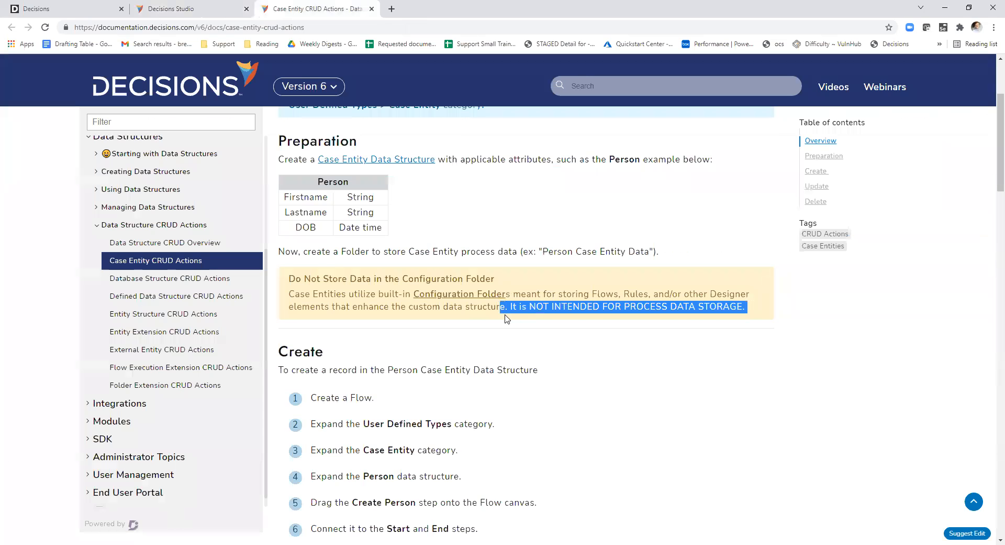
left_click(291, 296)
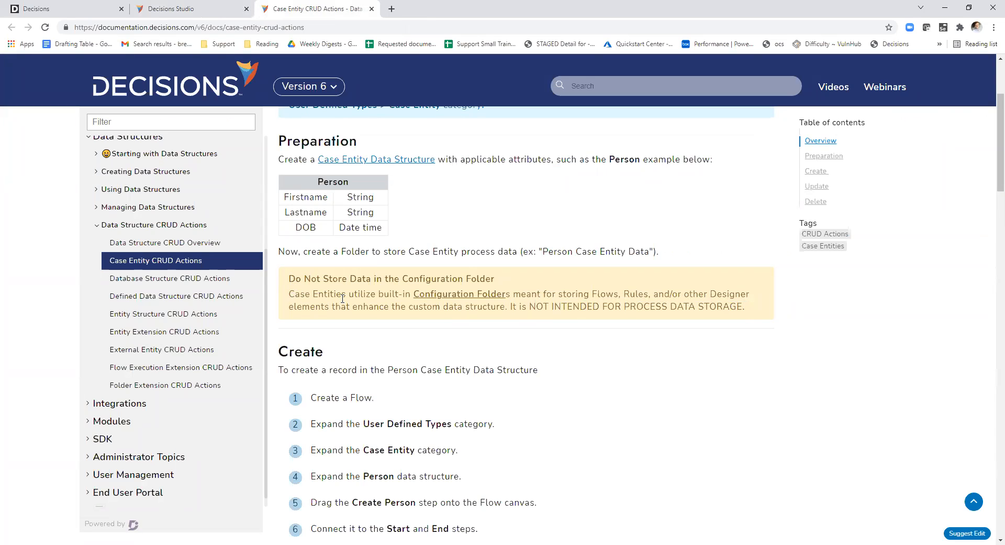
- Switch to Decisions Studio, view the default settings of a blank Case Entity, and close it without saving
left_click(198, 7)
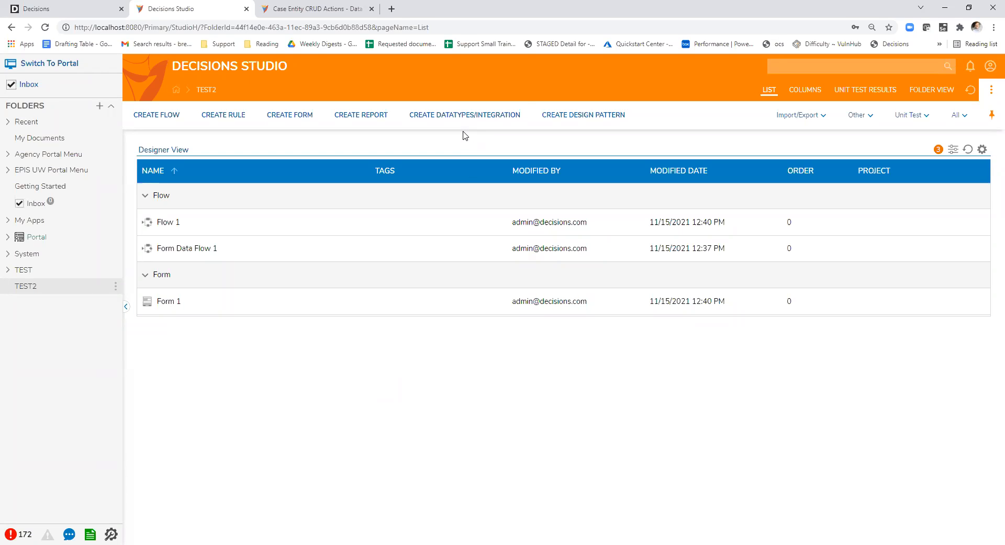
left_click(461, 115)
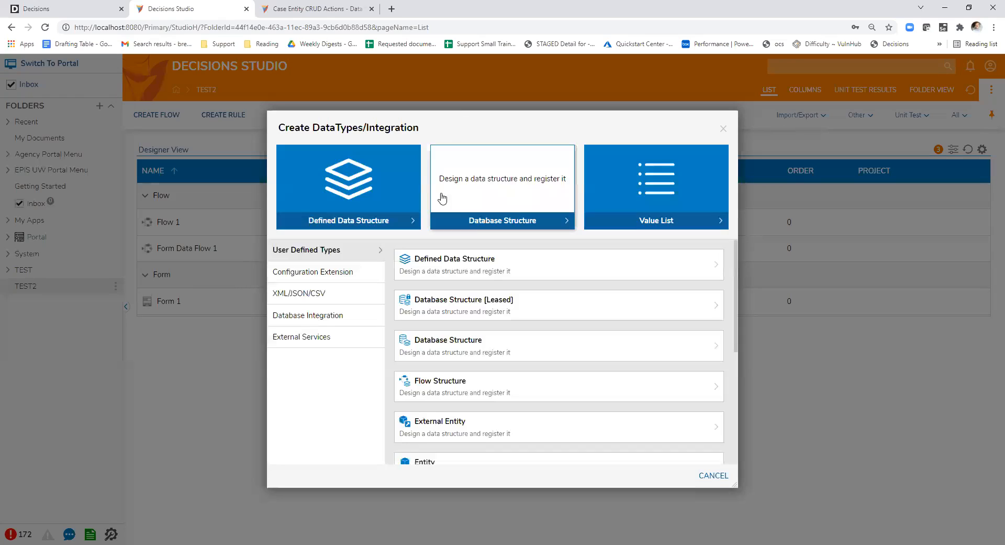
scroll(478, 305, "down", 4)
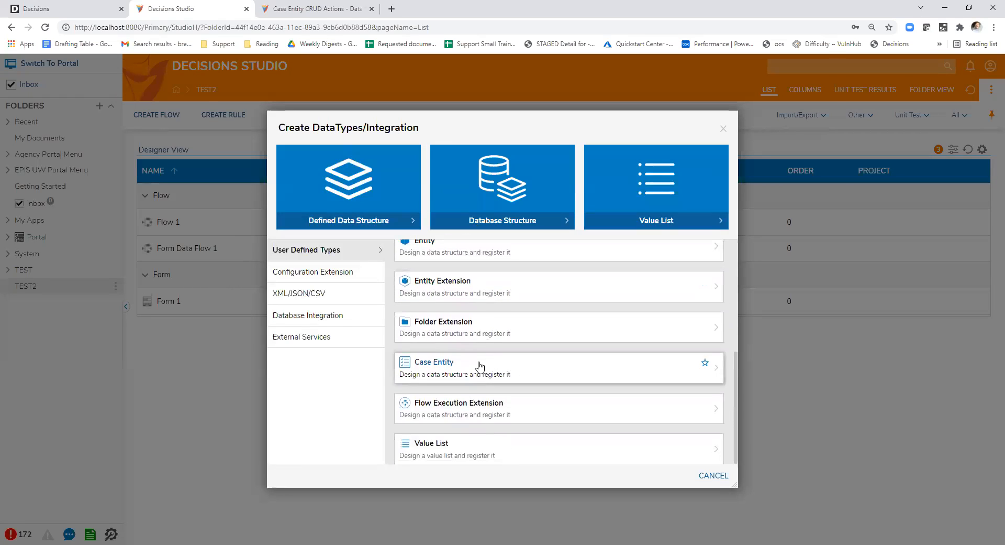
left_click(479, 368)
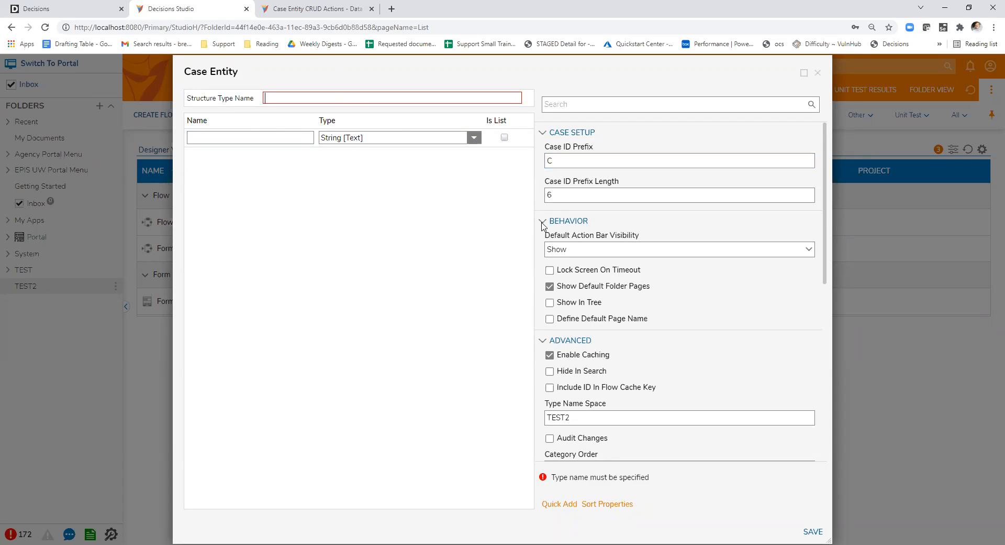
left_click(818, 74)
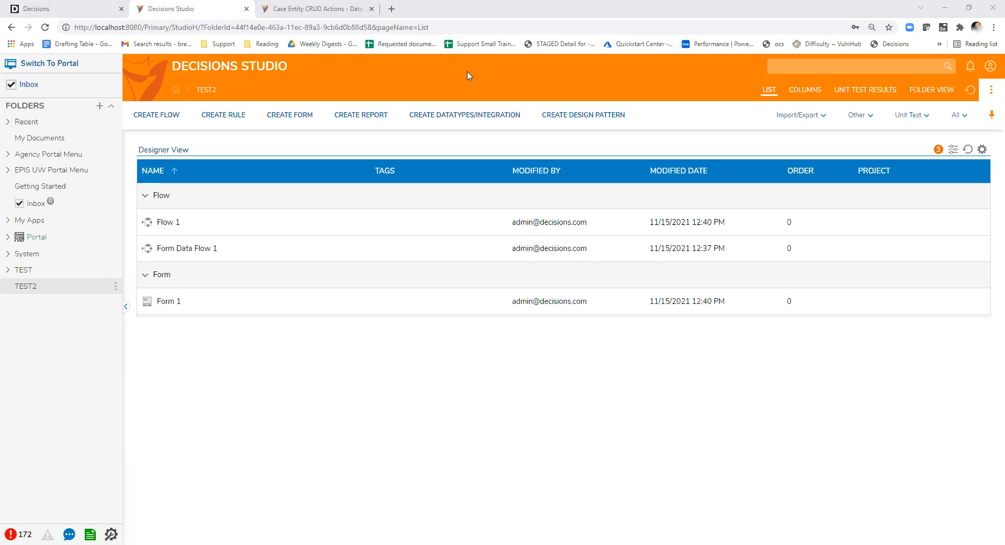
- Create a normal form named Form 2 in the TEST2 folder
left_click(292, 120)
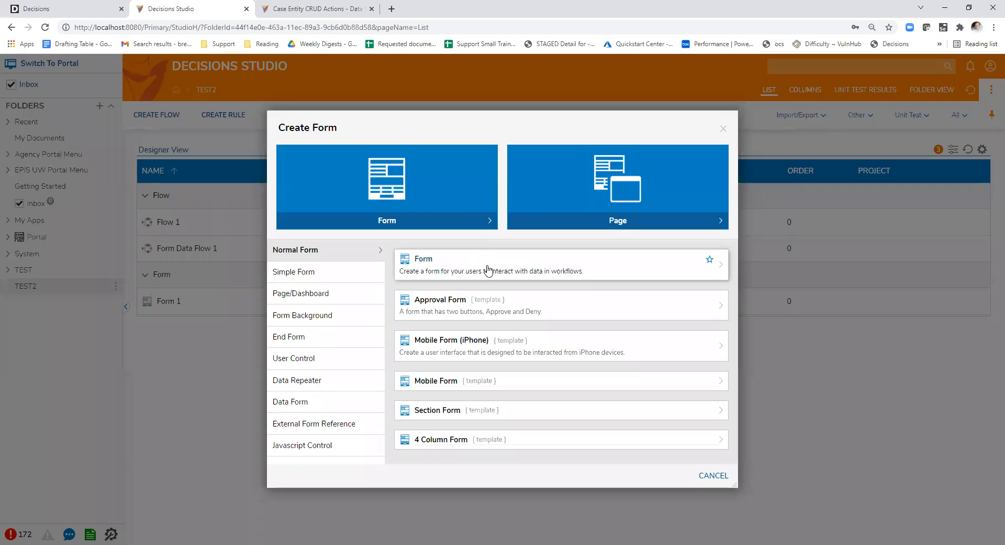
left_click(488, 270)
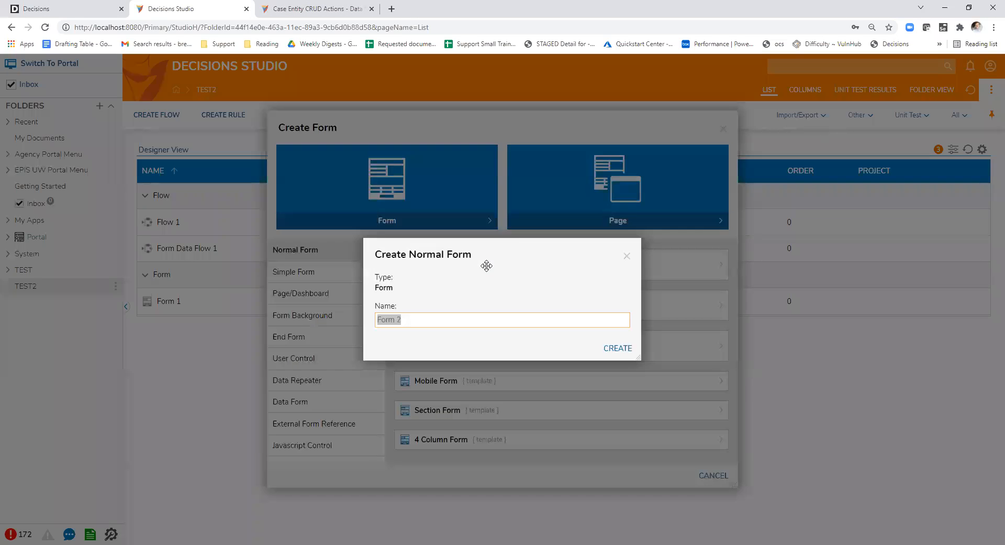
left_click(619, 357)
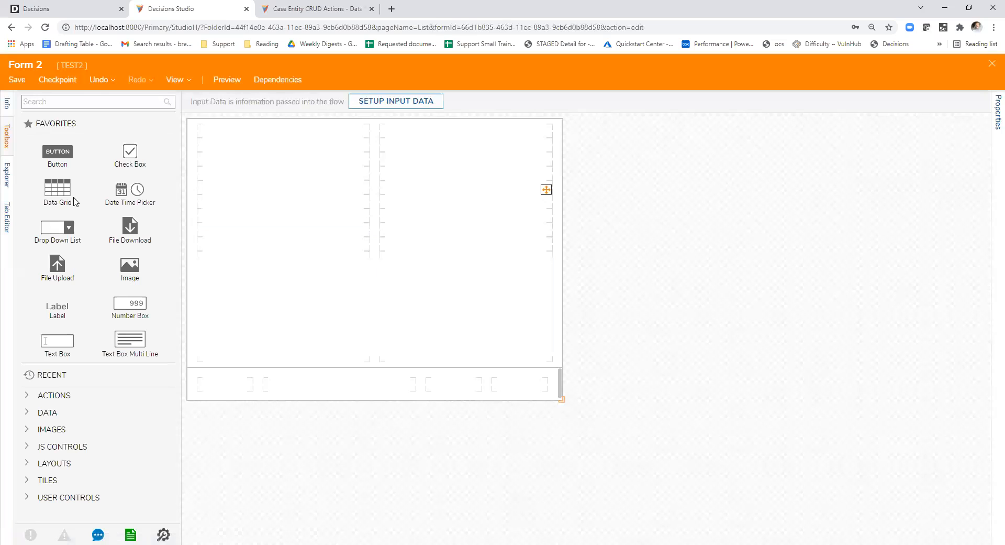
- Add a Responsive Grid to the form's first column and extend it down to the last content row
left_click(75, 101)
type("grid")
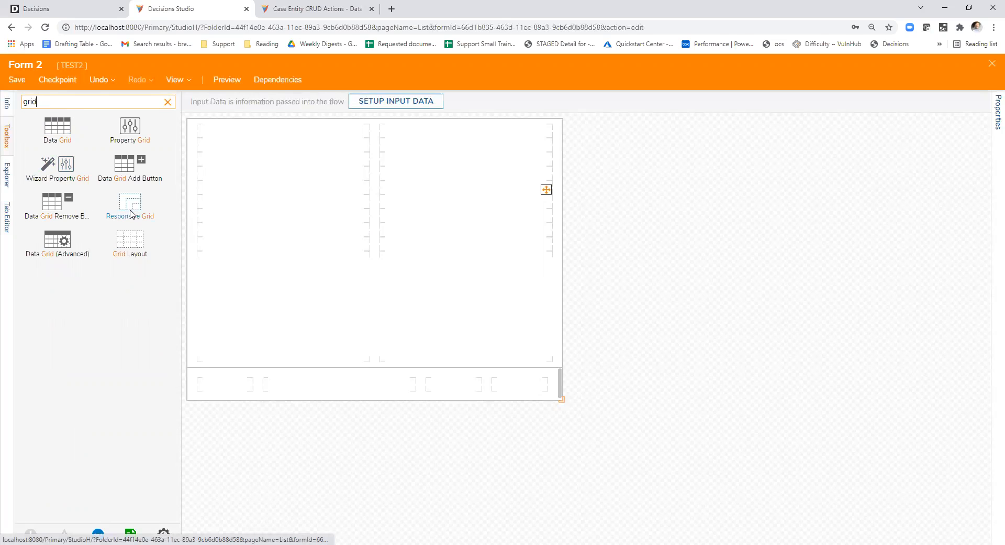
left_click_drag(135, 212, 269, 170)
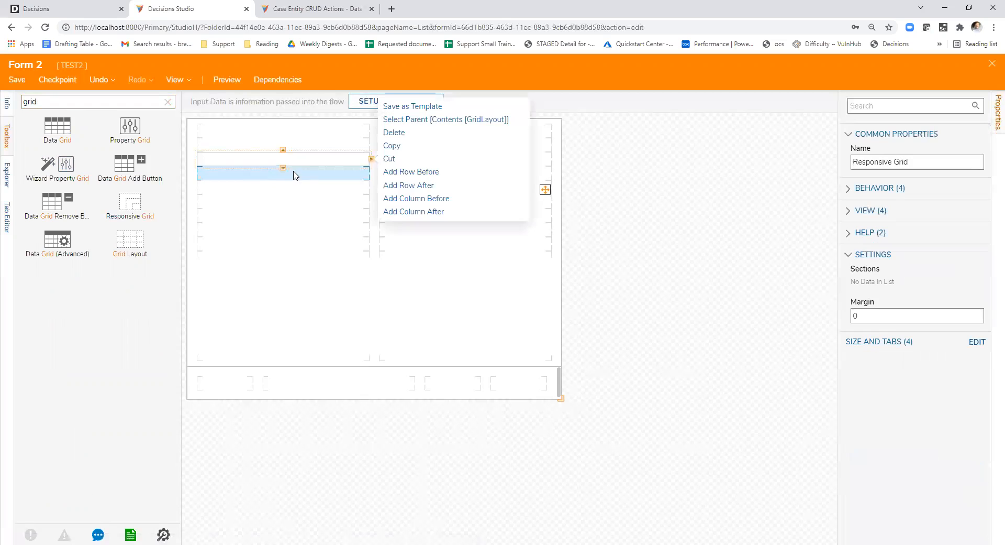
left_click(284, 168)
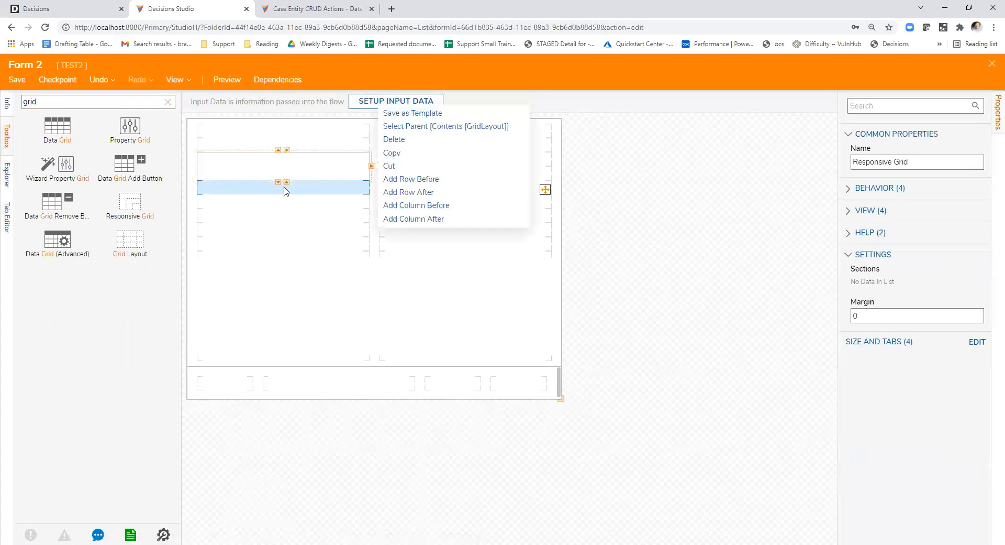
left_click(278, 183)
left_click(277, 195)
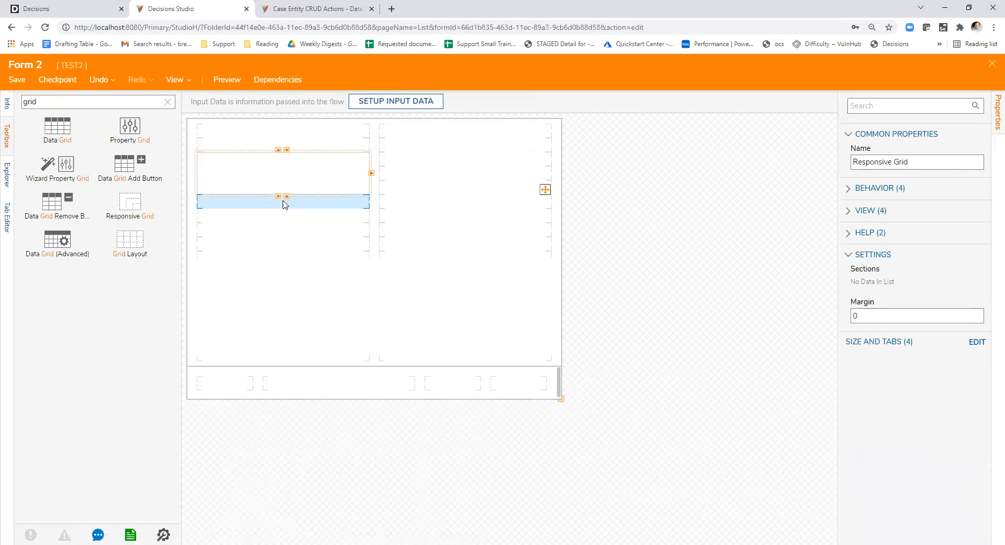
right_click(281, 224)
left_click(279, 224)
left_click(279, 239)
left_click(279, 253)
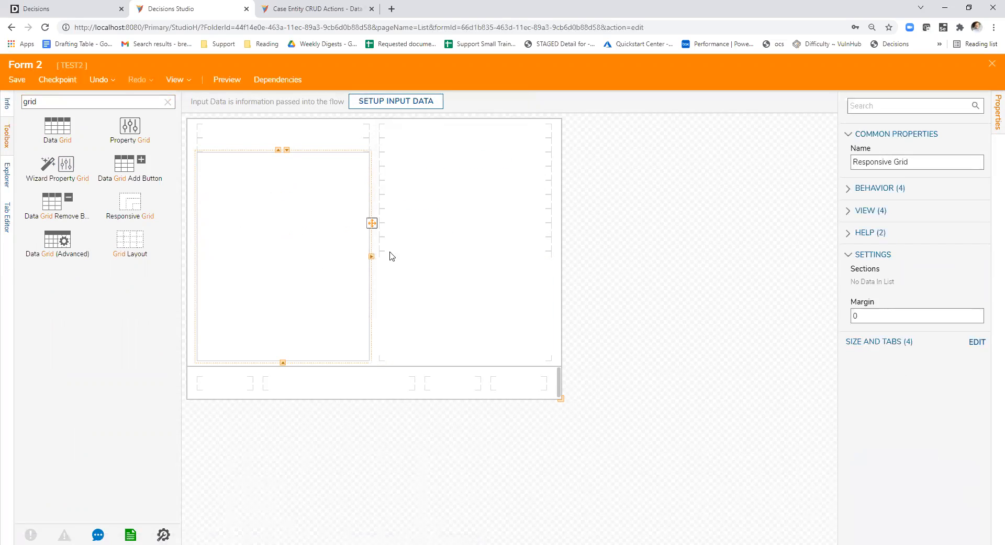
- Extend the Responsive Grid across both columns and up to the top row, and close Form 2
left_click(372, 256)
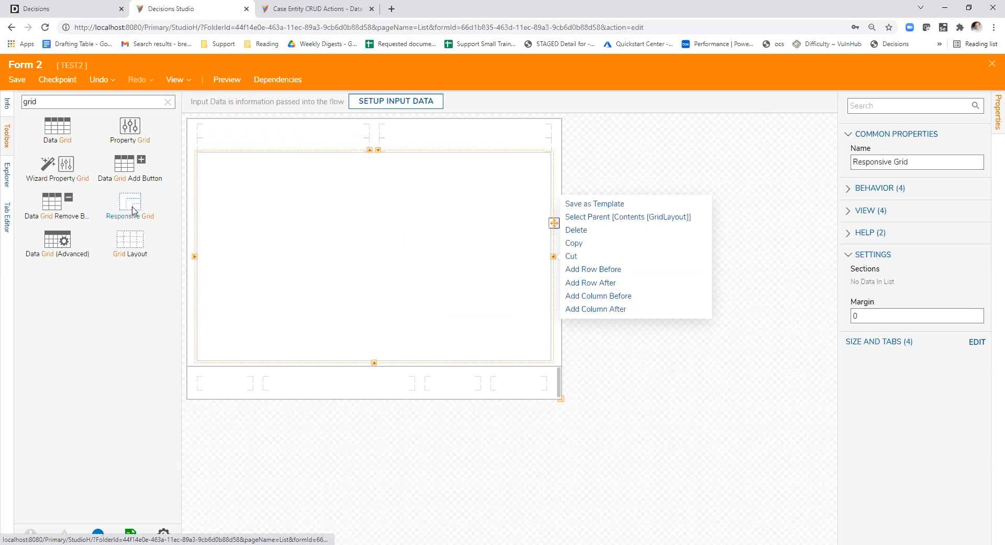
left_click_drag(370, 150, 371, 137)
left_click(338, 441)
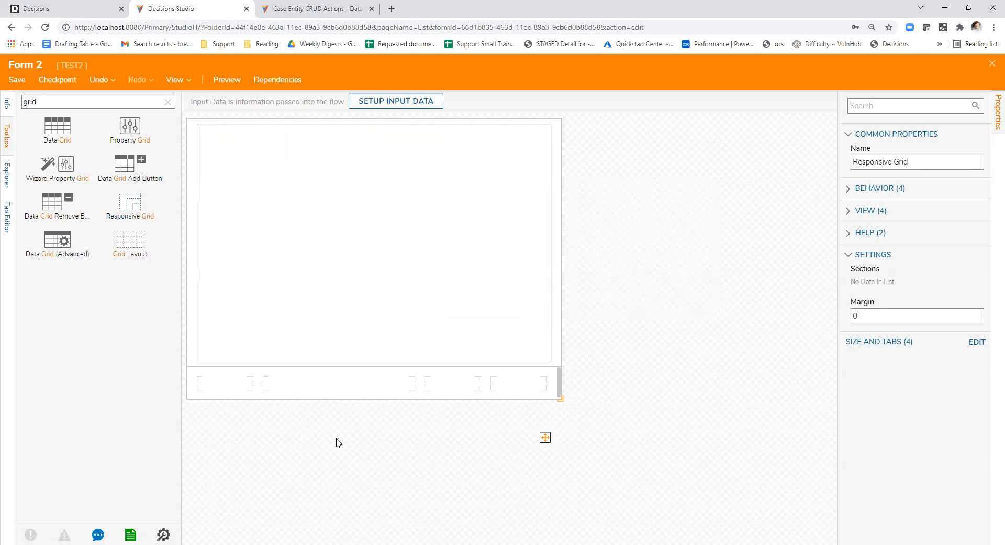
left_click(250, 171)
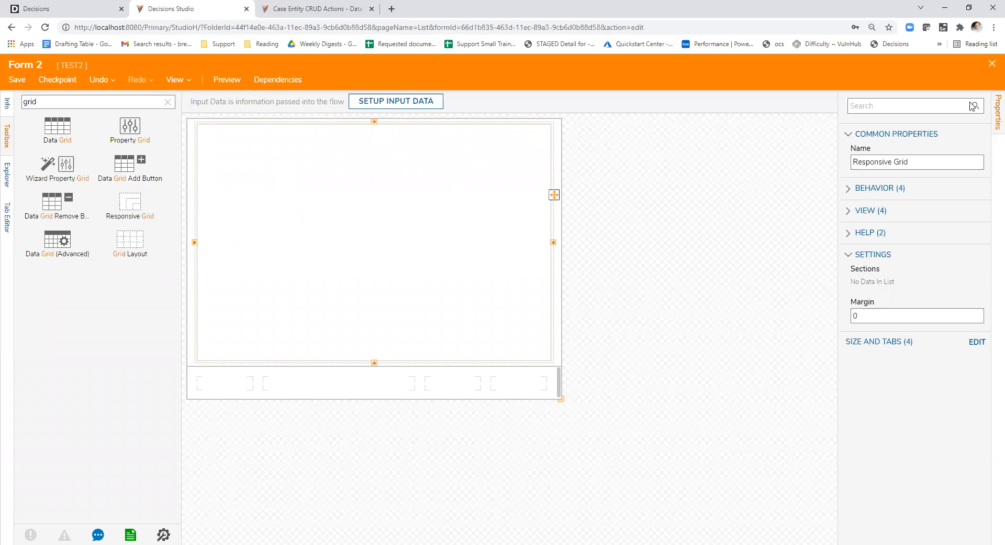
left_click(992, 62)
left_click(576, 362)
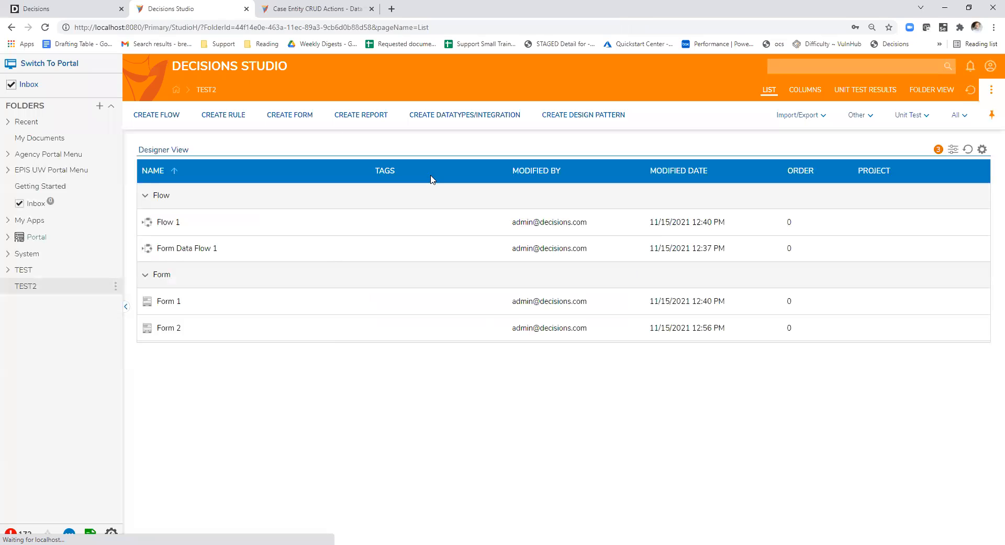